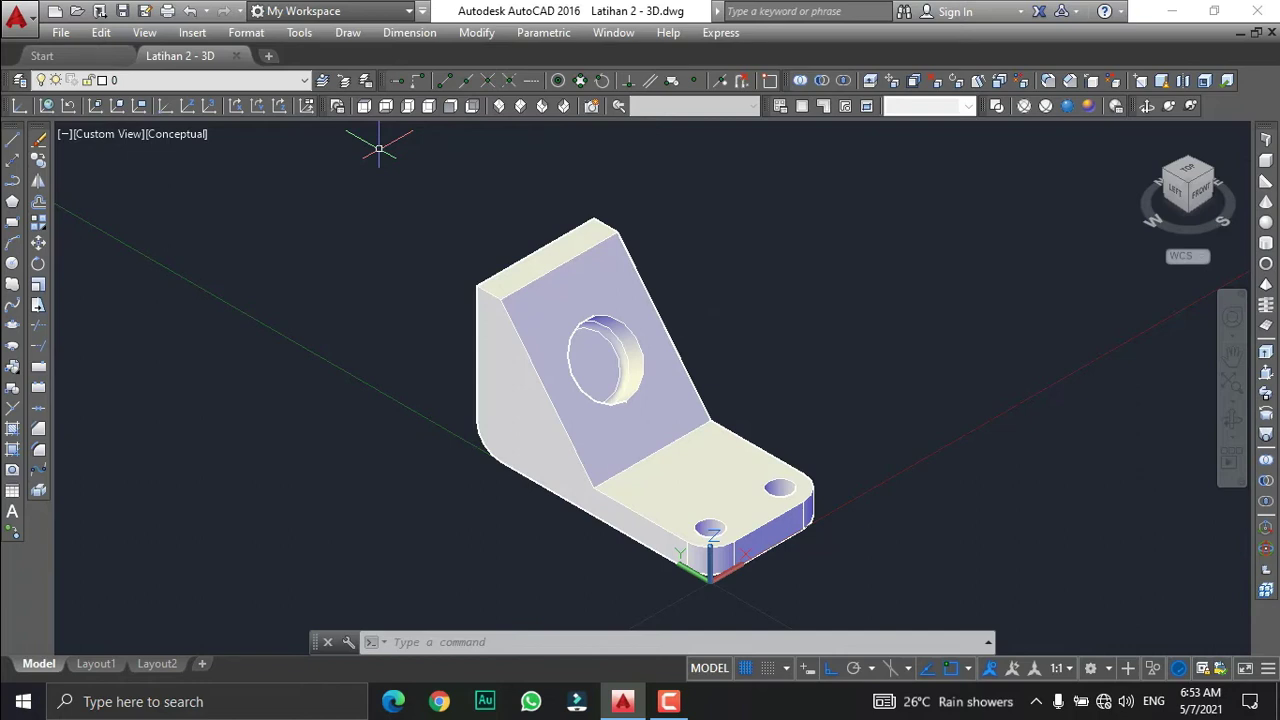
Assign the whole bracket solid to layer 0 and set the coordinate system to World.
click(888, 609)
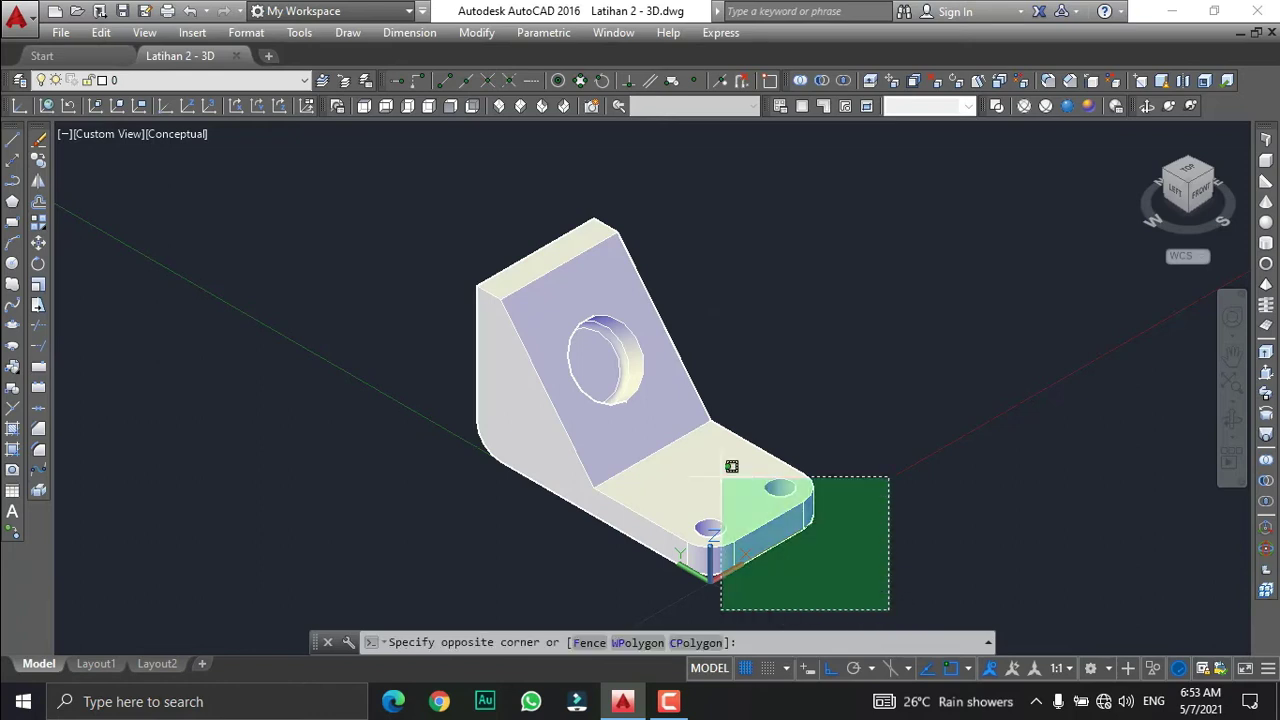
click(397, 172)
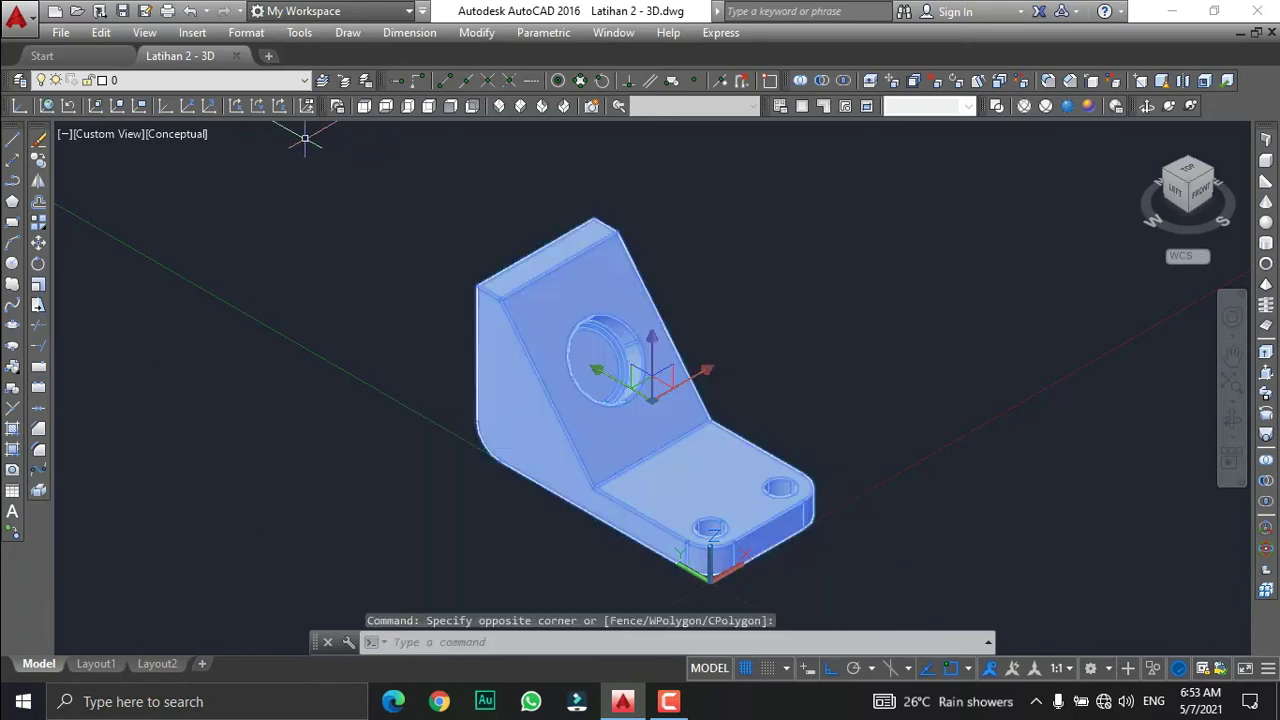
click(226, 83)
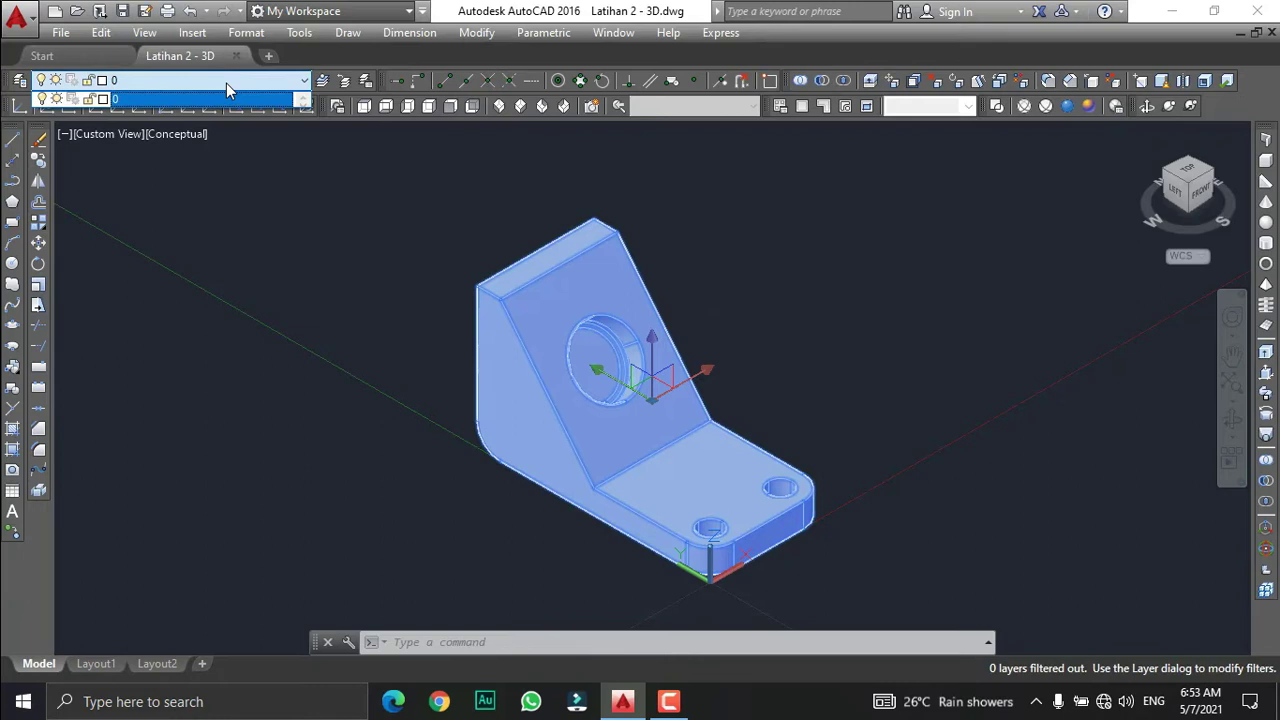
click(148, 99)
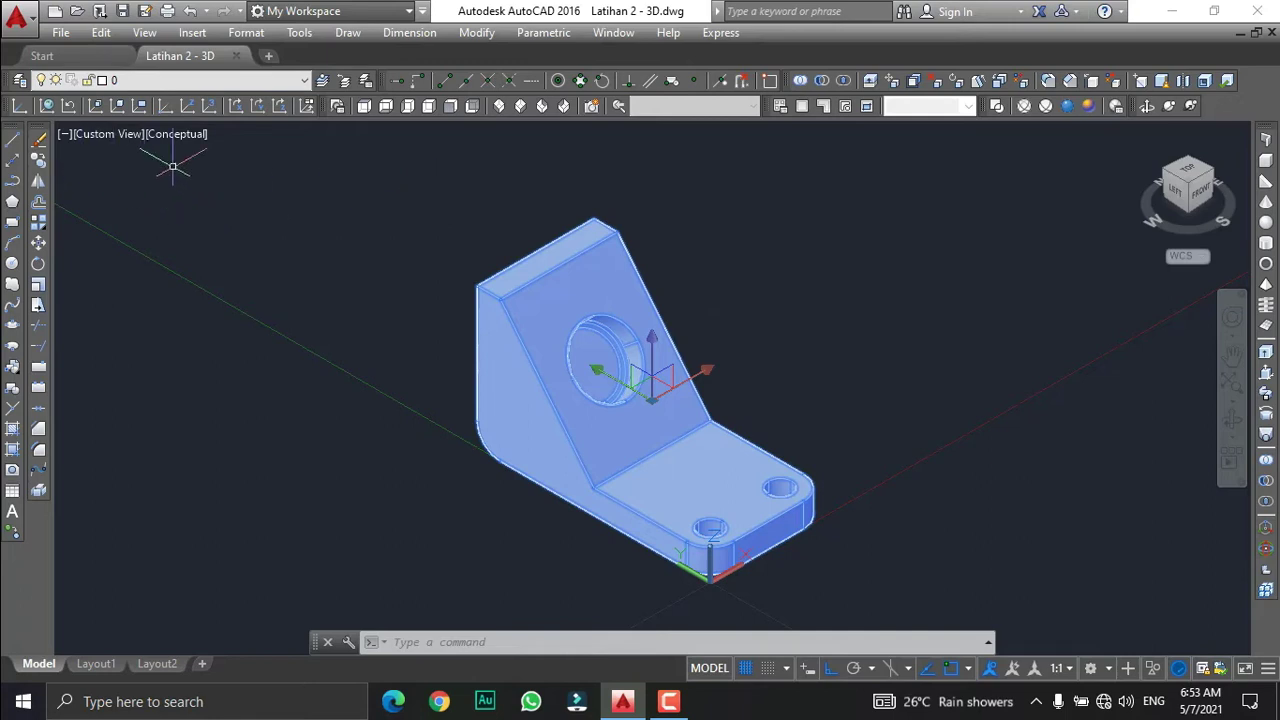
click(45, 108)
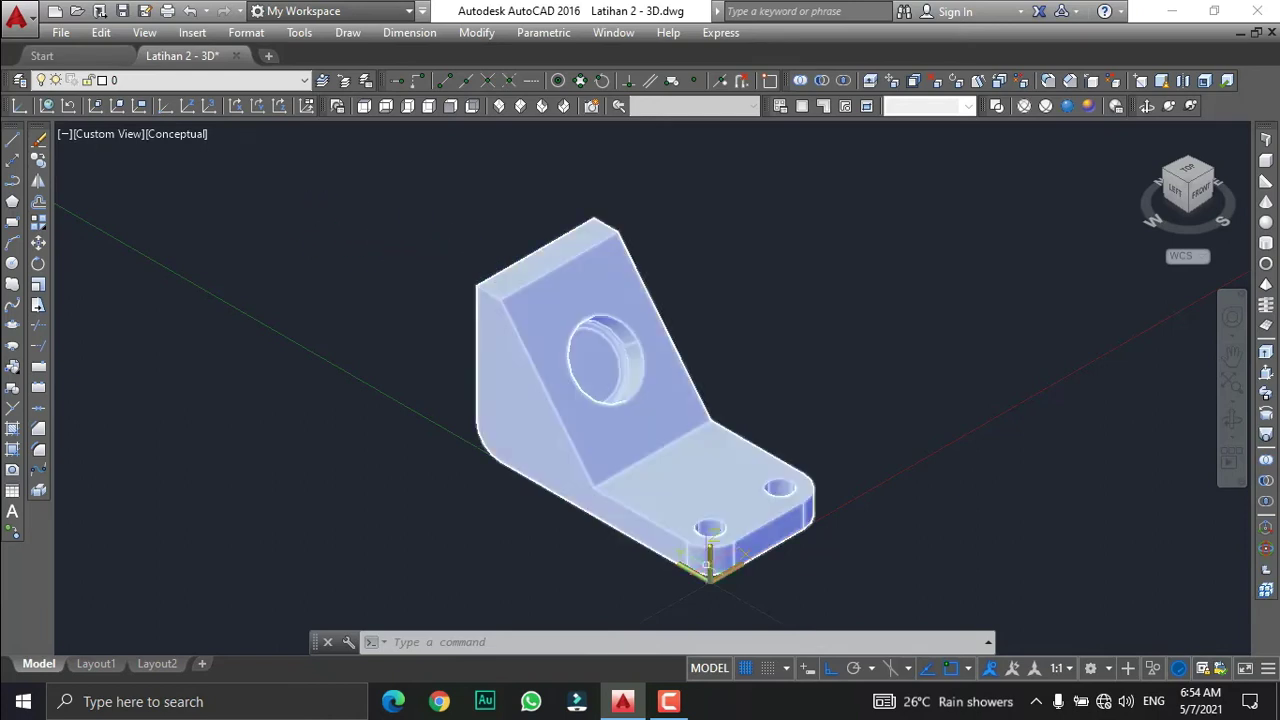
Turn off the model space grid and change the visual style to 2D Wireframe.
click(745, 669)
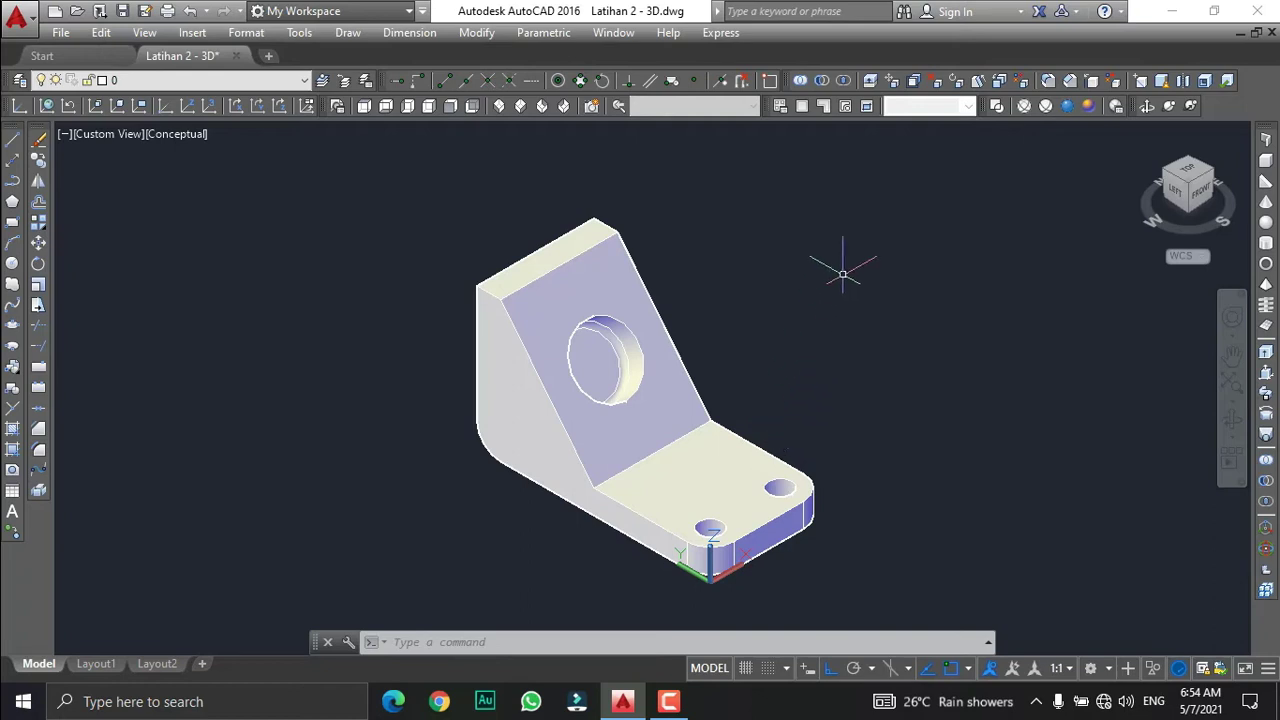
click(997, 107)
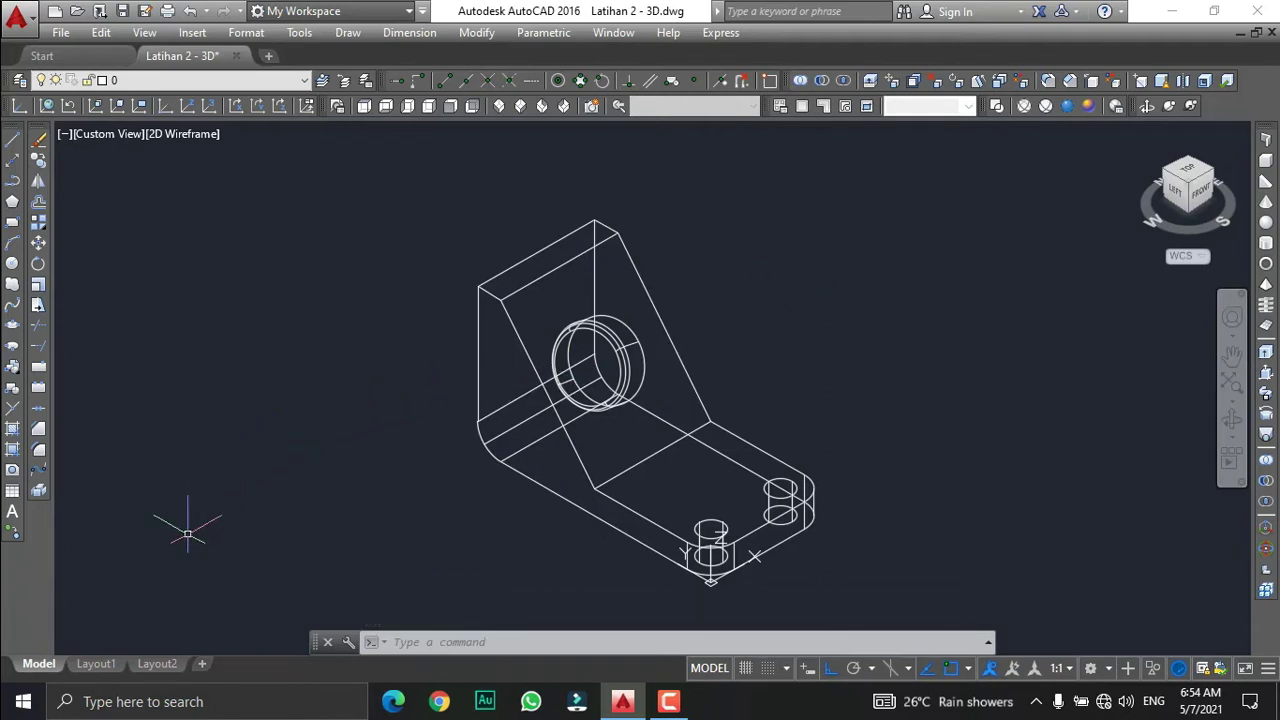
Delete the existing viewport from the Layout1 sheet.
click(97, 670)
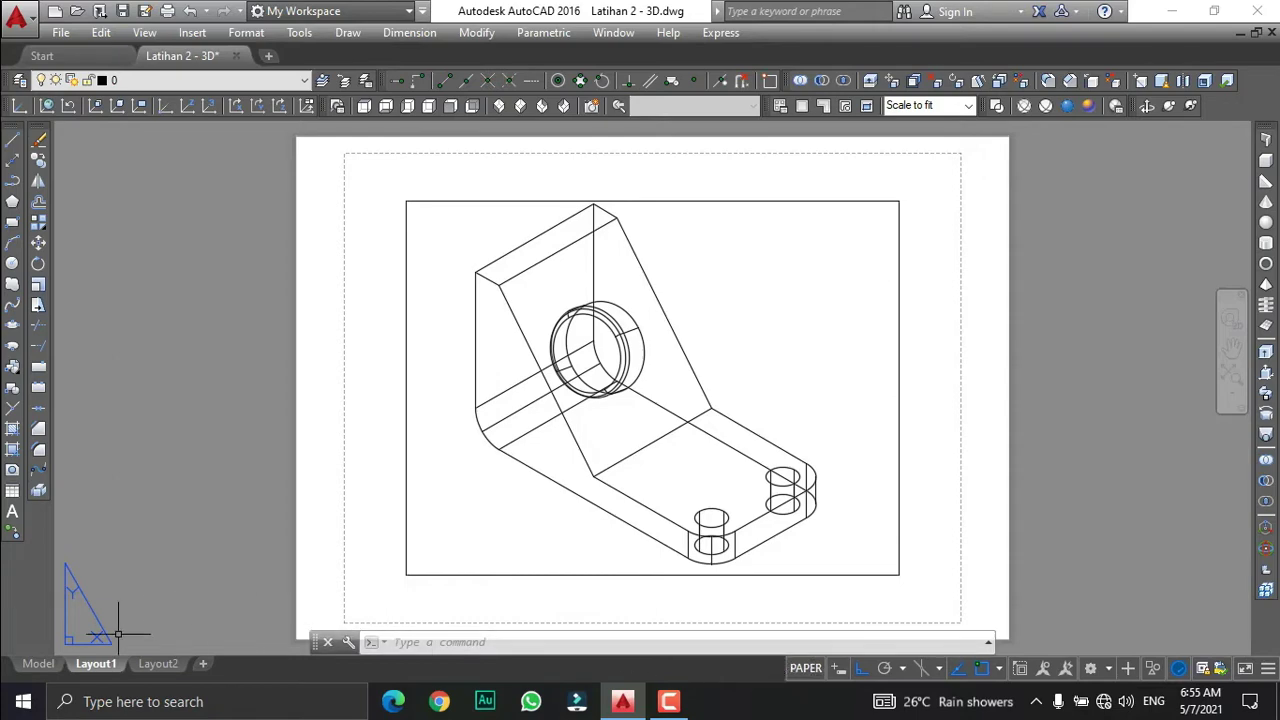
click(38, 663)
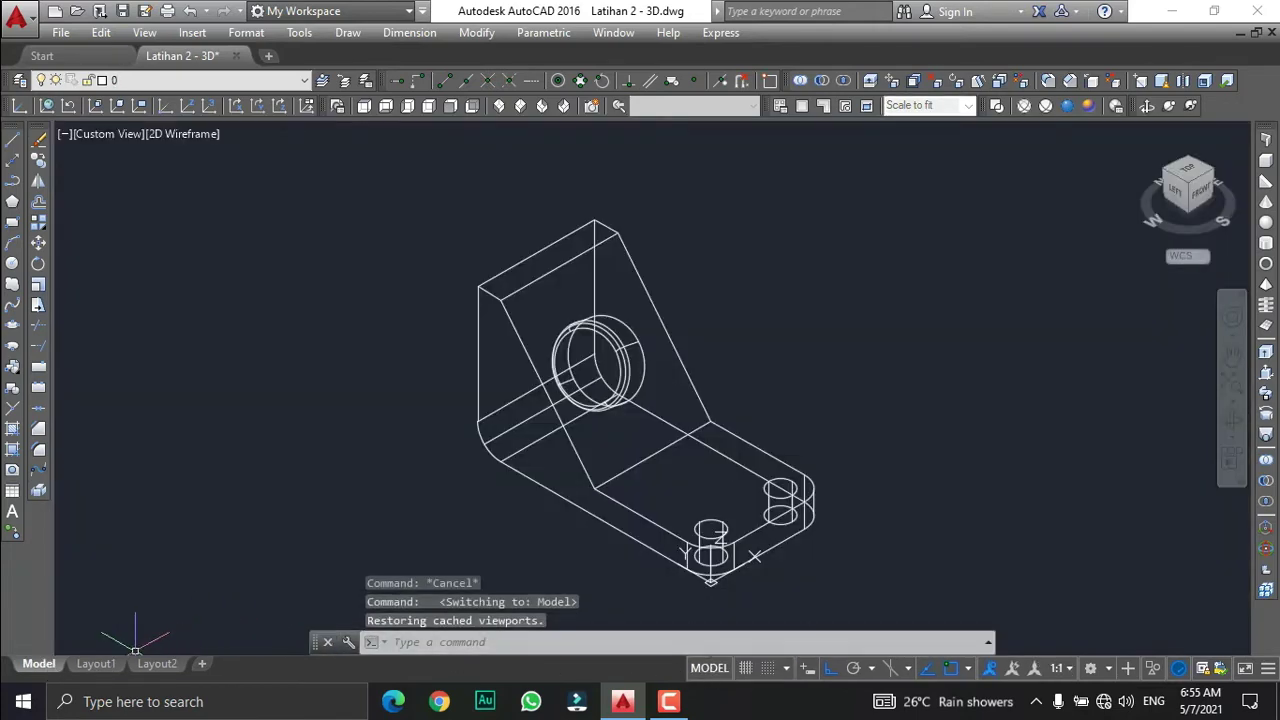
click(106, 663)
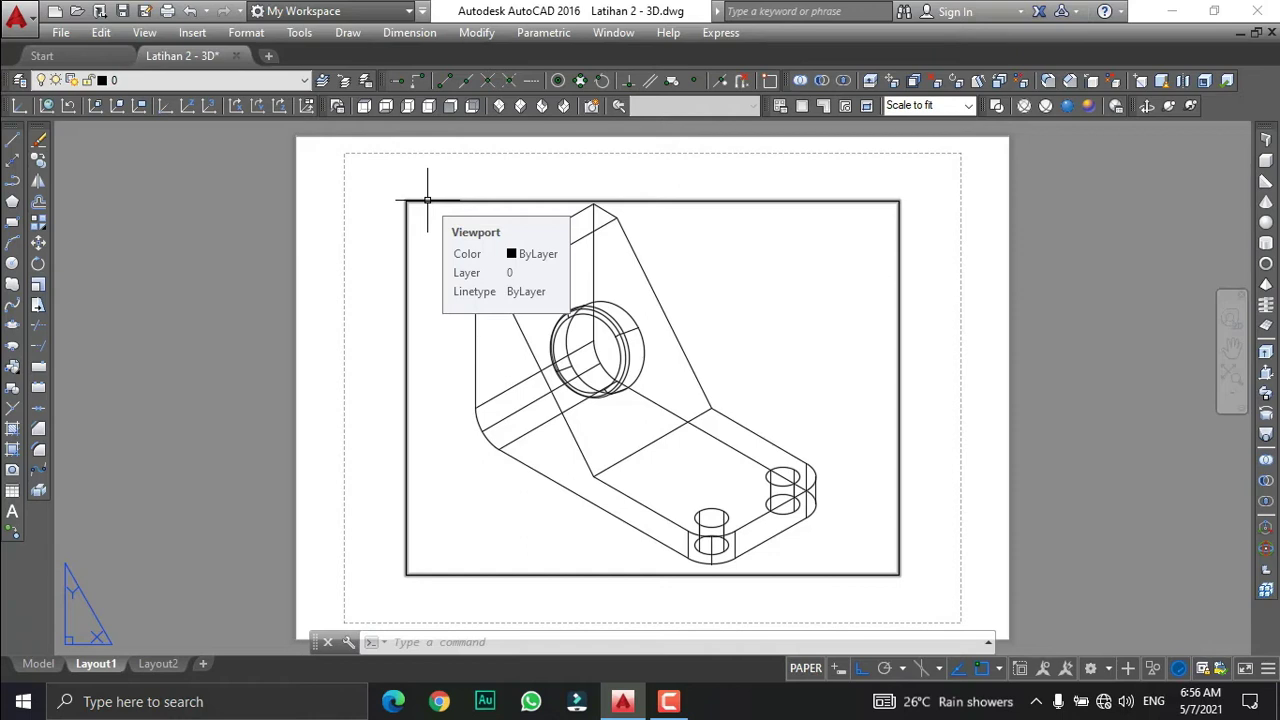
click(427, 200)
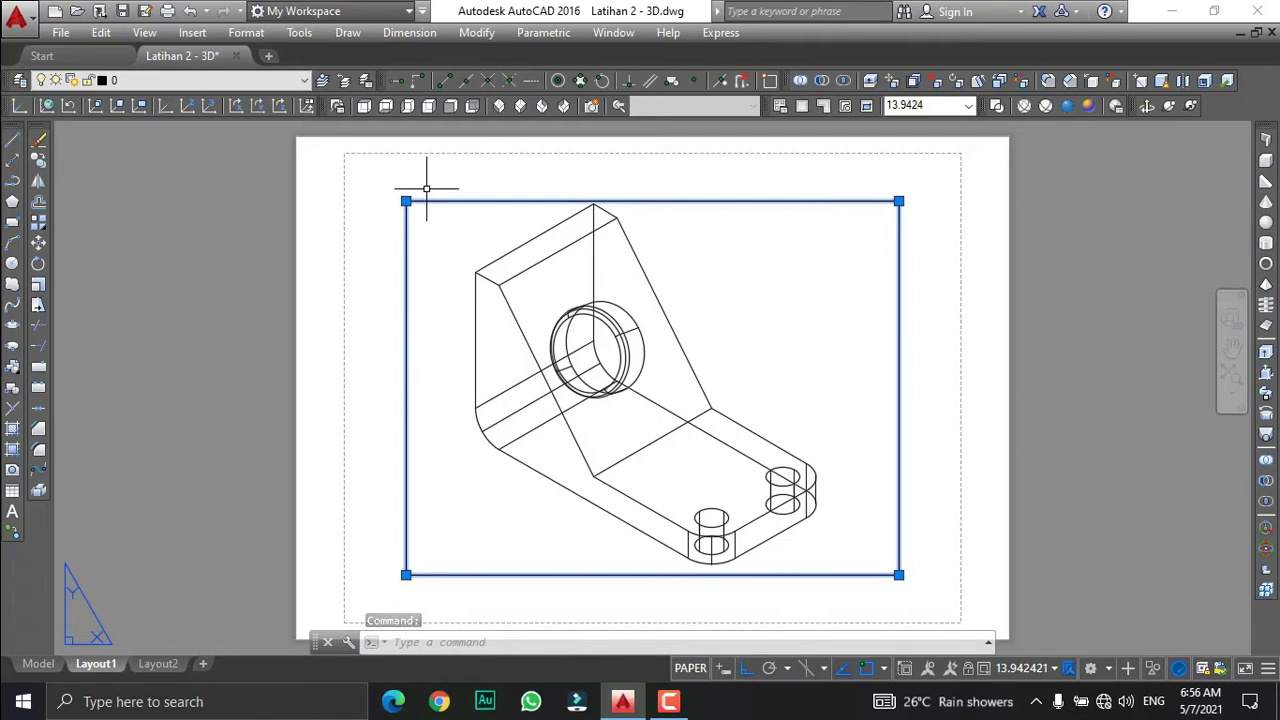
key(Delete)
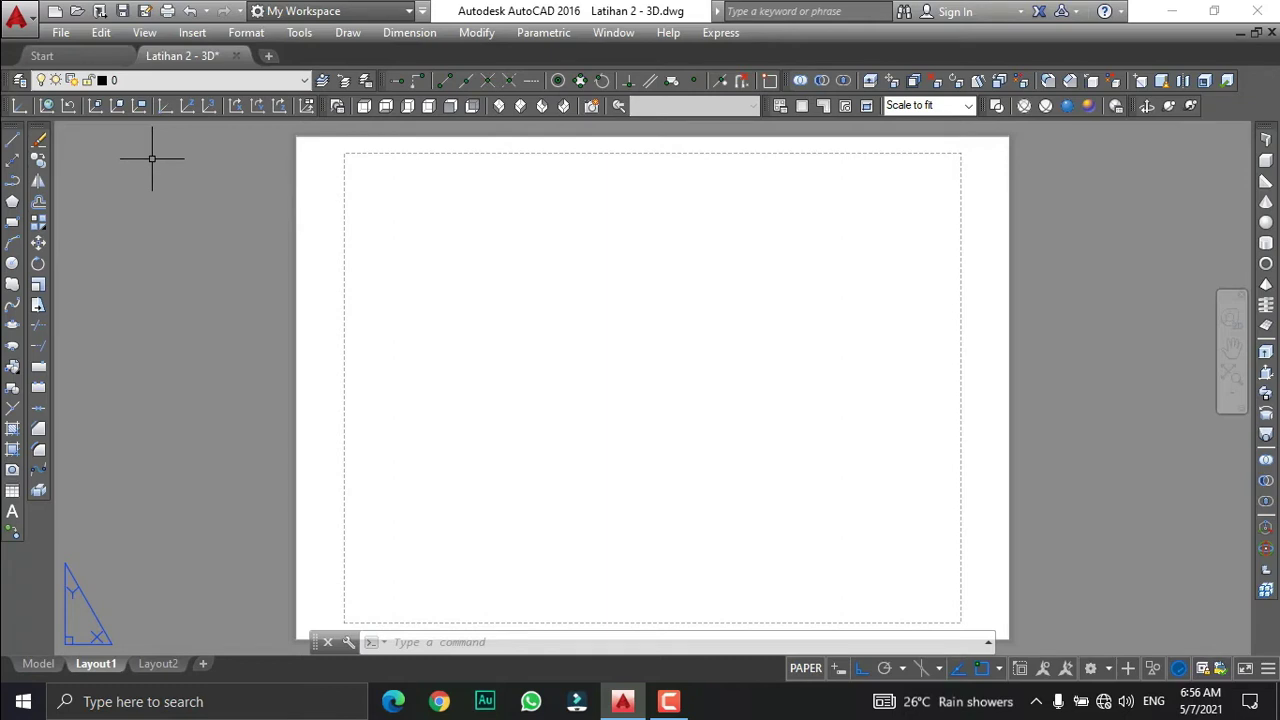
Modify the Layout1 page setup to use the Microsoft Print to PDF printer with A4 paper in landscape orientation.
click(28, 25)
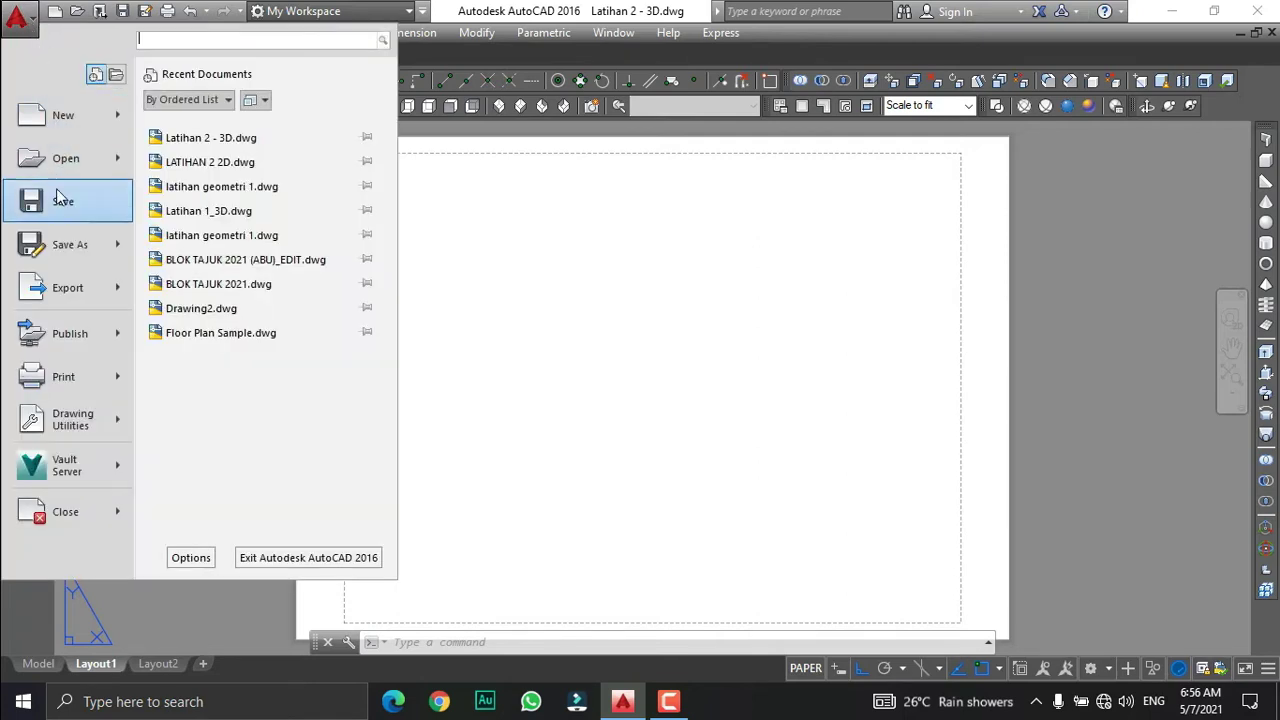
mouse_move(93, 385)
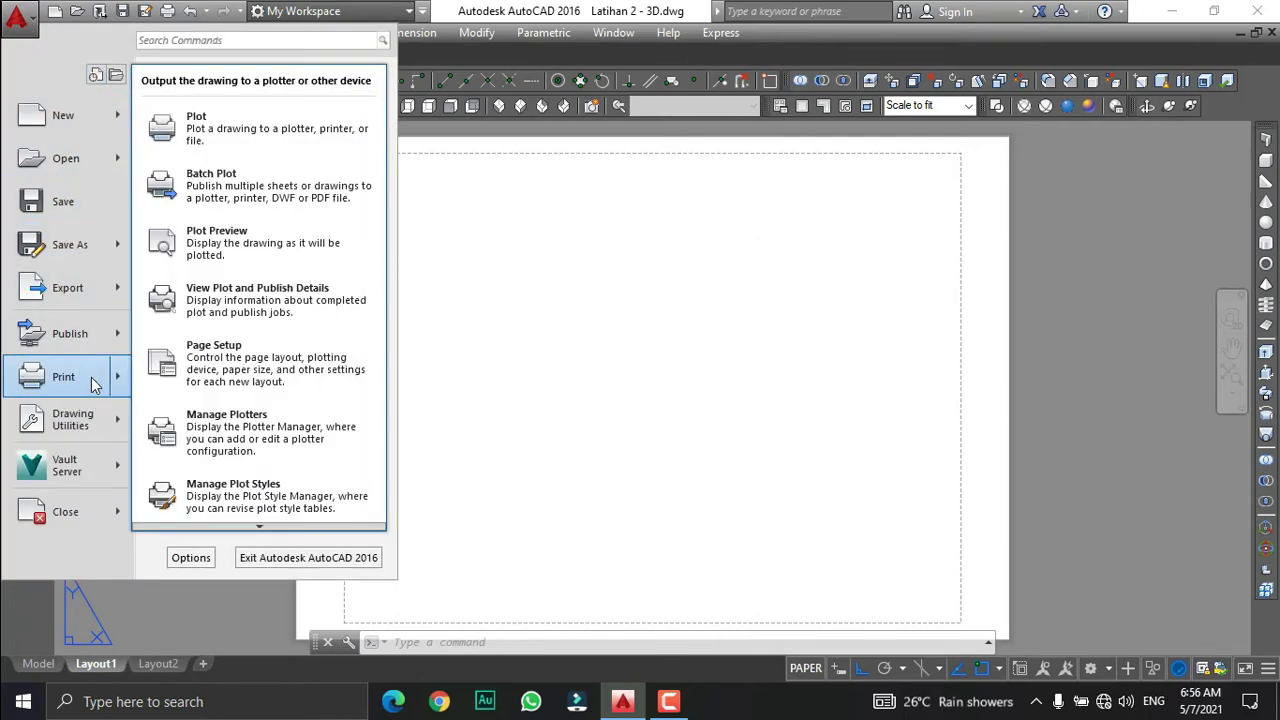
click(276, 375)
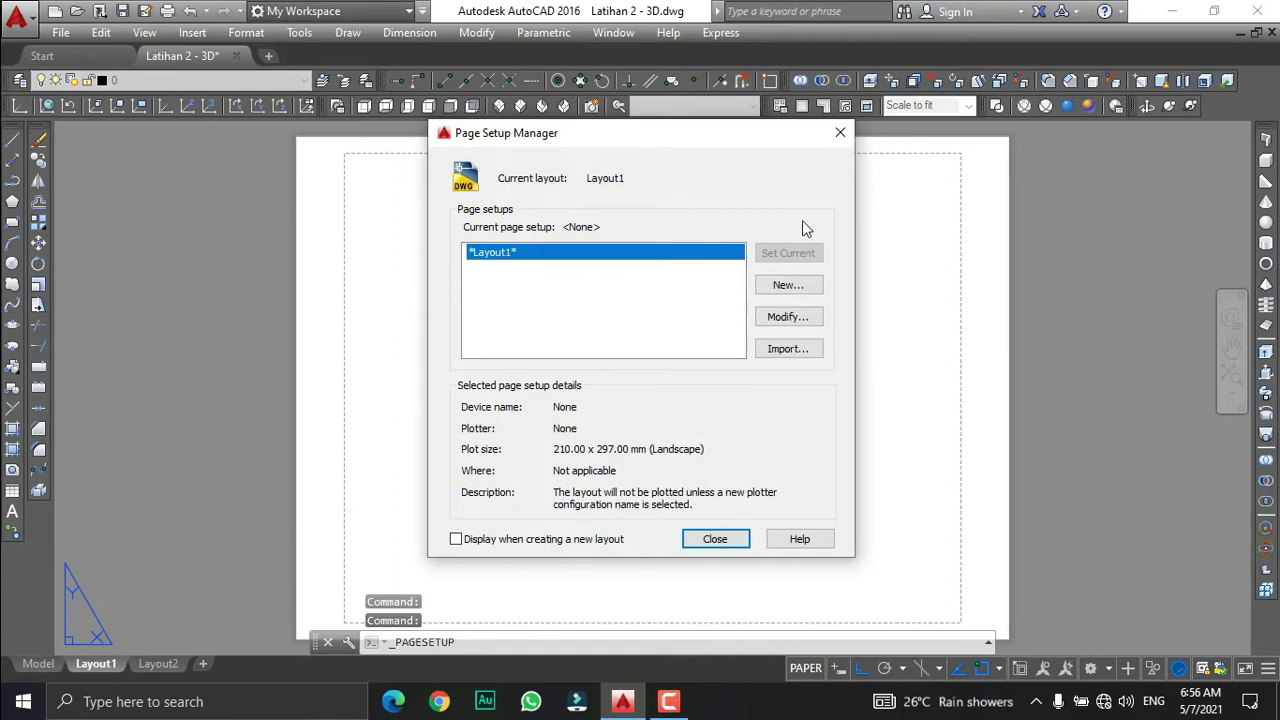
click(815, 316)
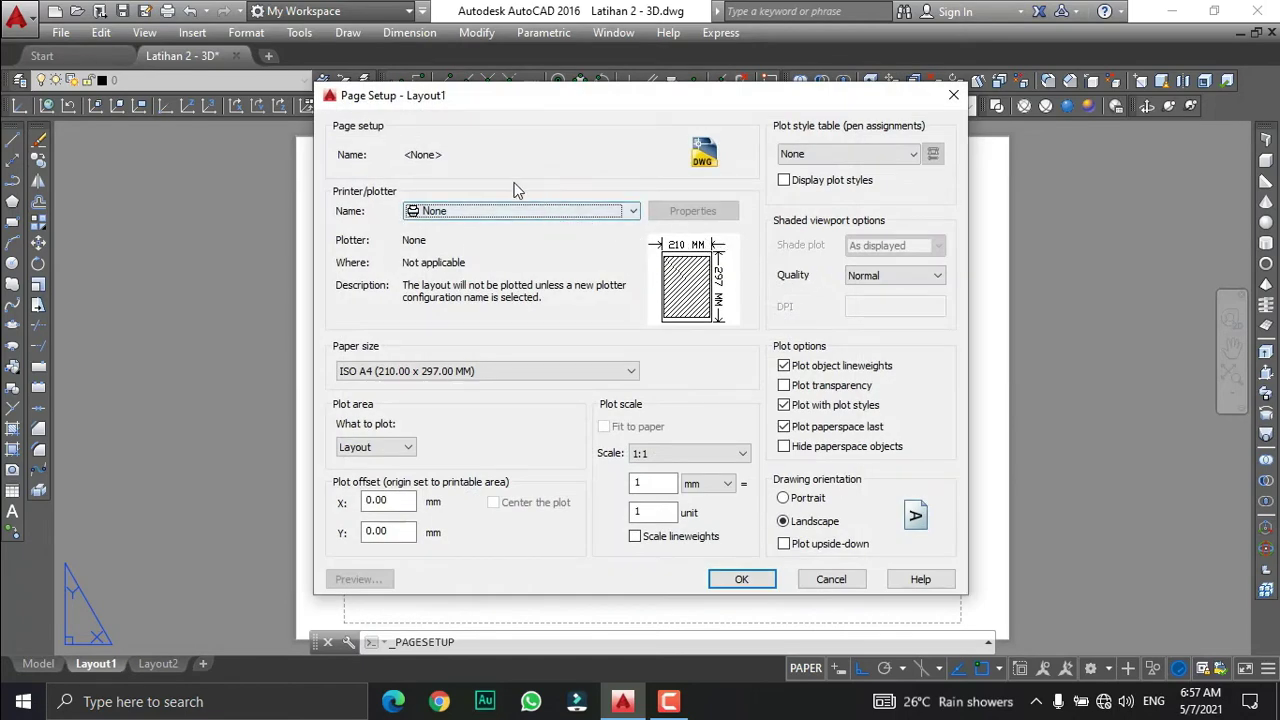
click(464, 211)
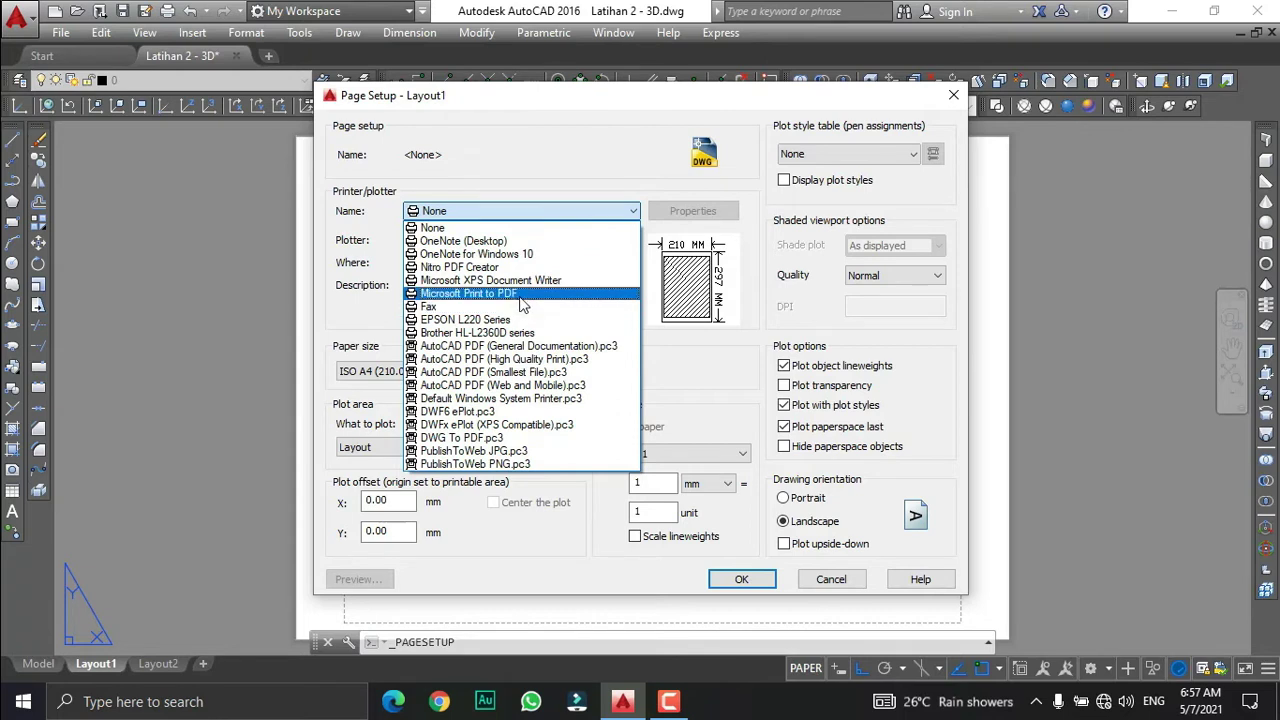
click(522, 295)
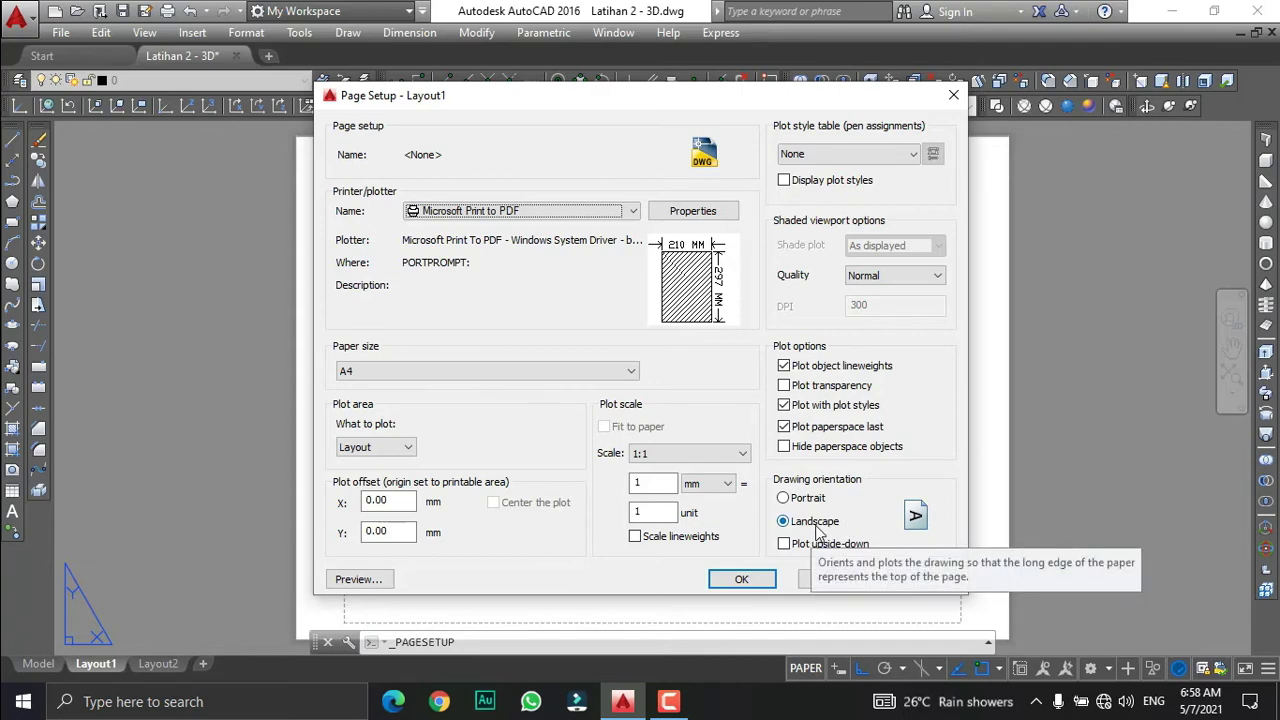
click(752, 582)
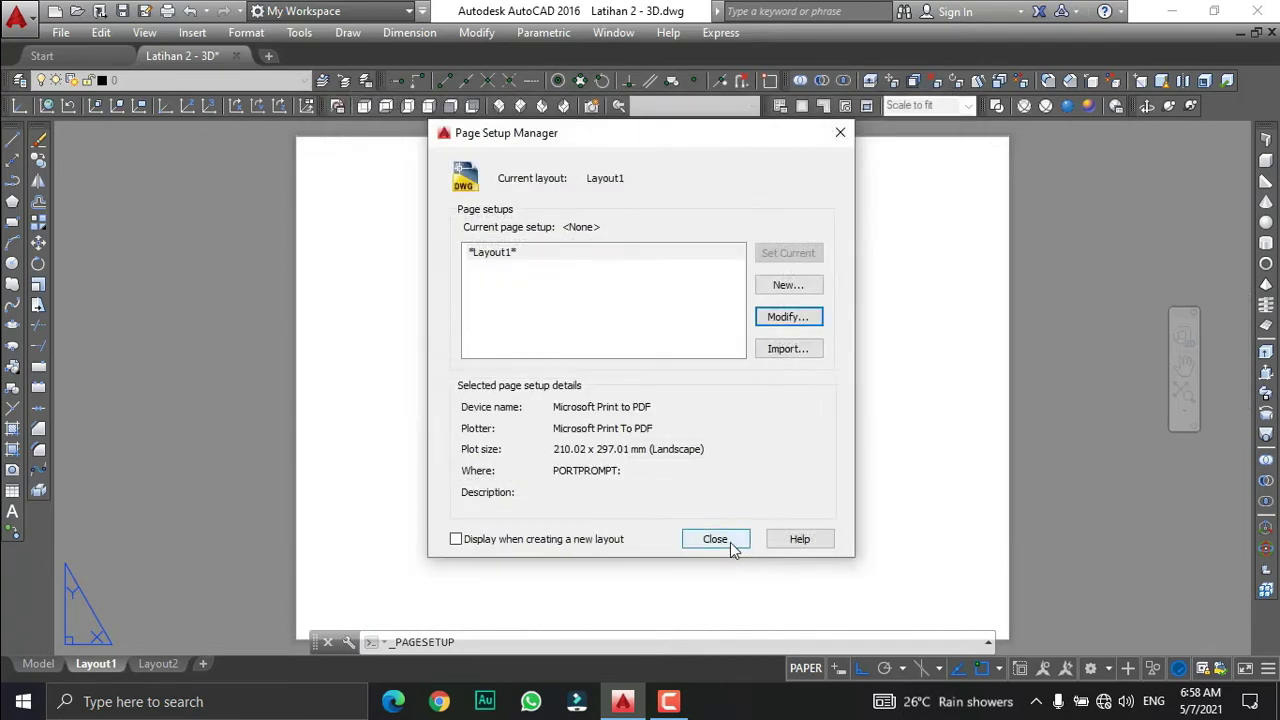
click(731, 542)
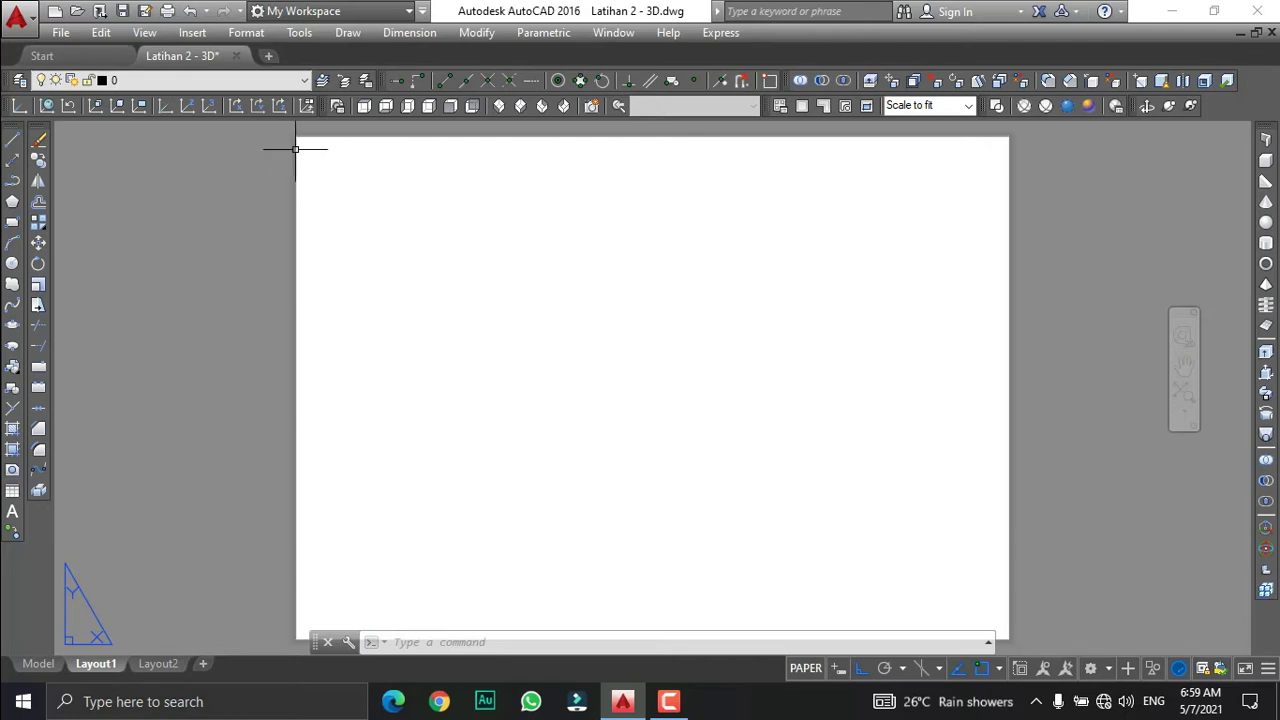
Load the BLOK TAJUK 2021 title block drawing as a block, with its insertion point specified on screen.
click(207, 34)
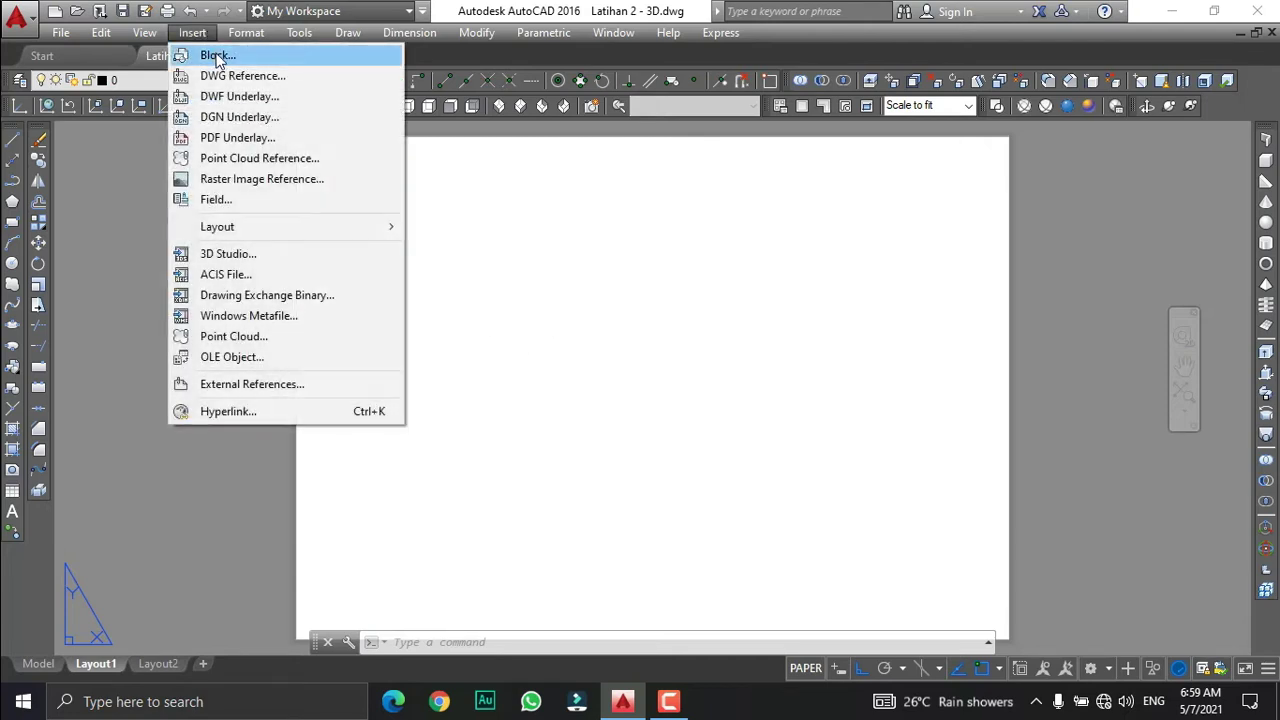
click(232, 55)
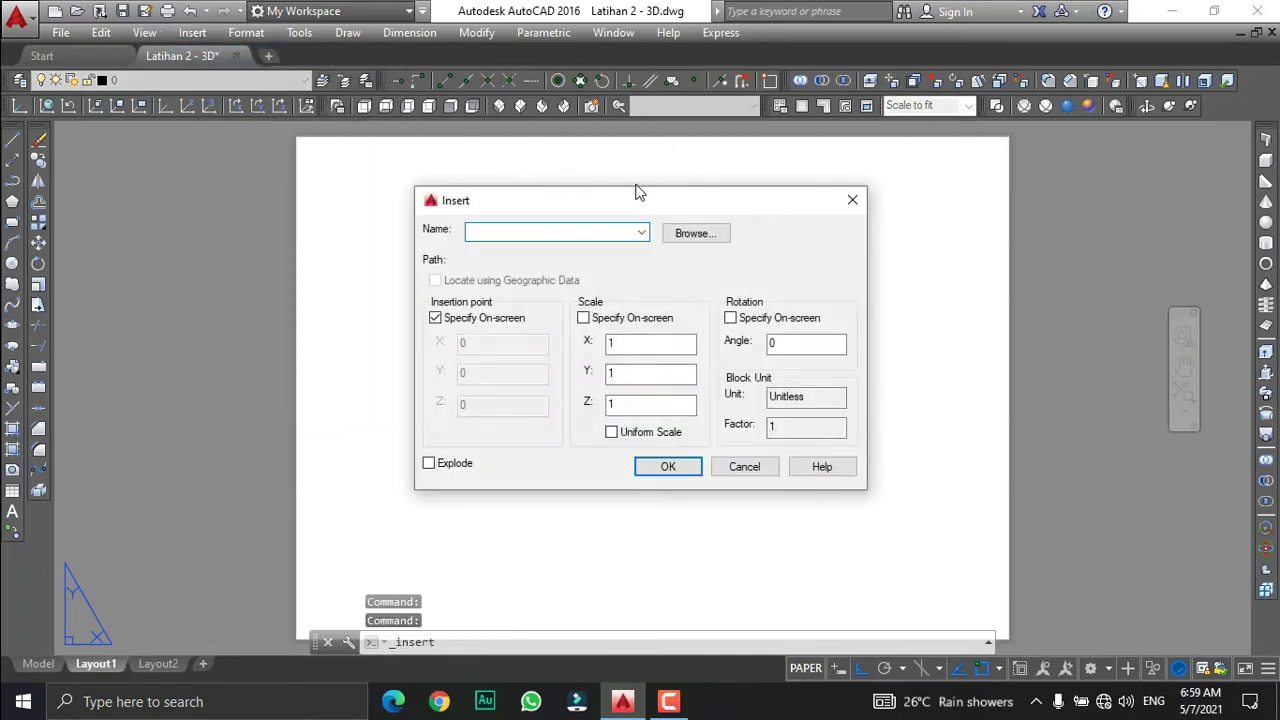
click(697, 236)
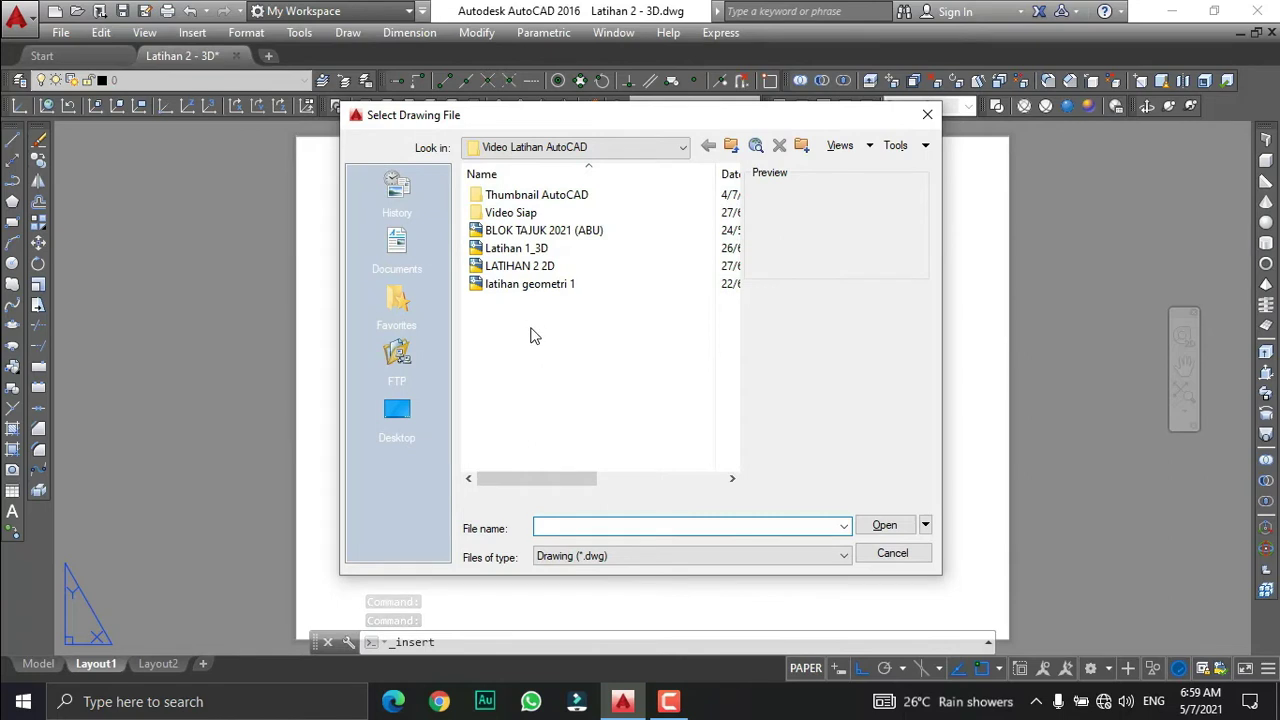
click(563, 236)
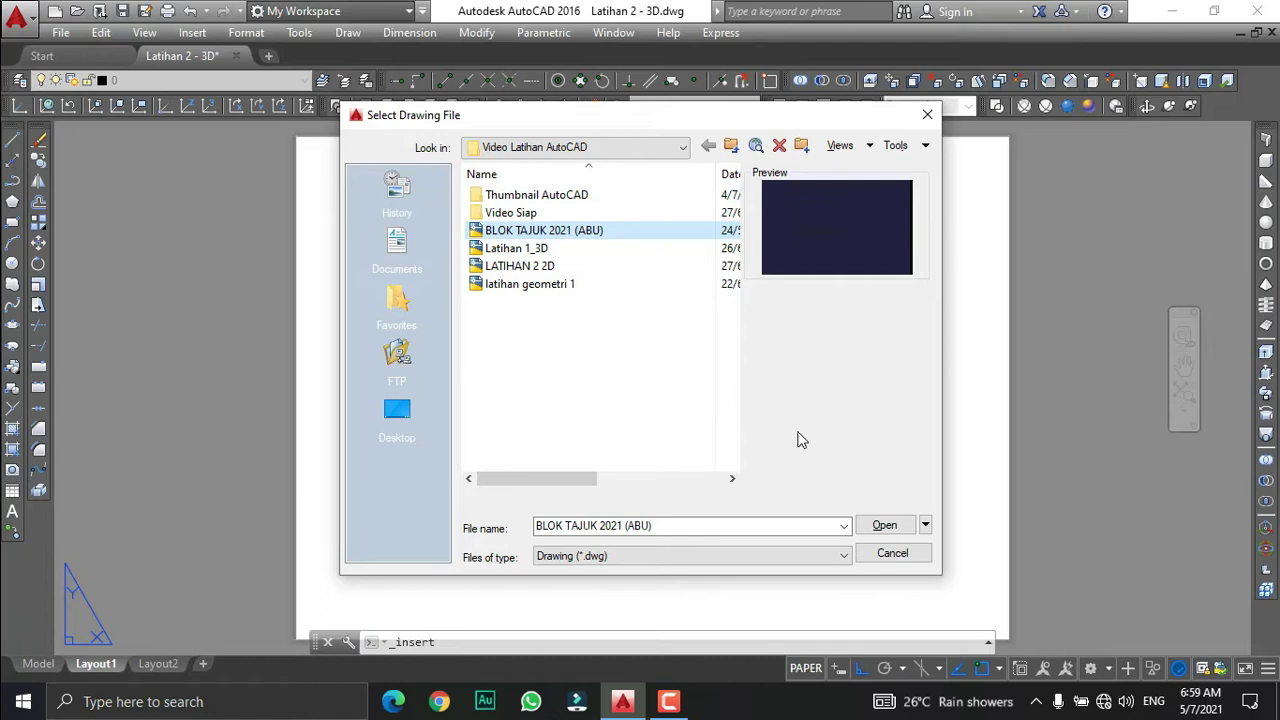
click(884, 527)
click(685, 466)
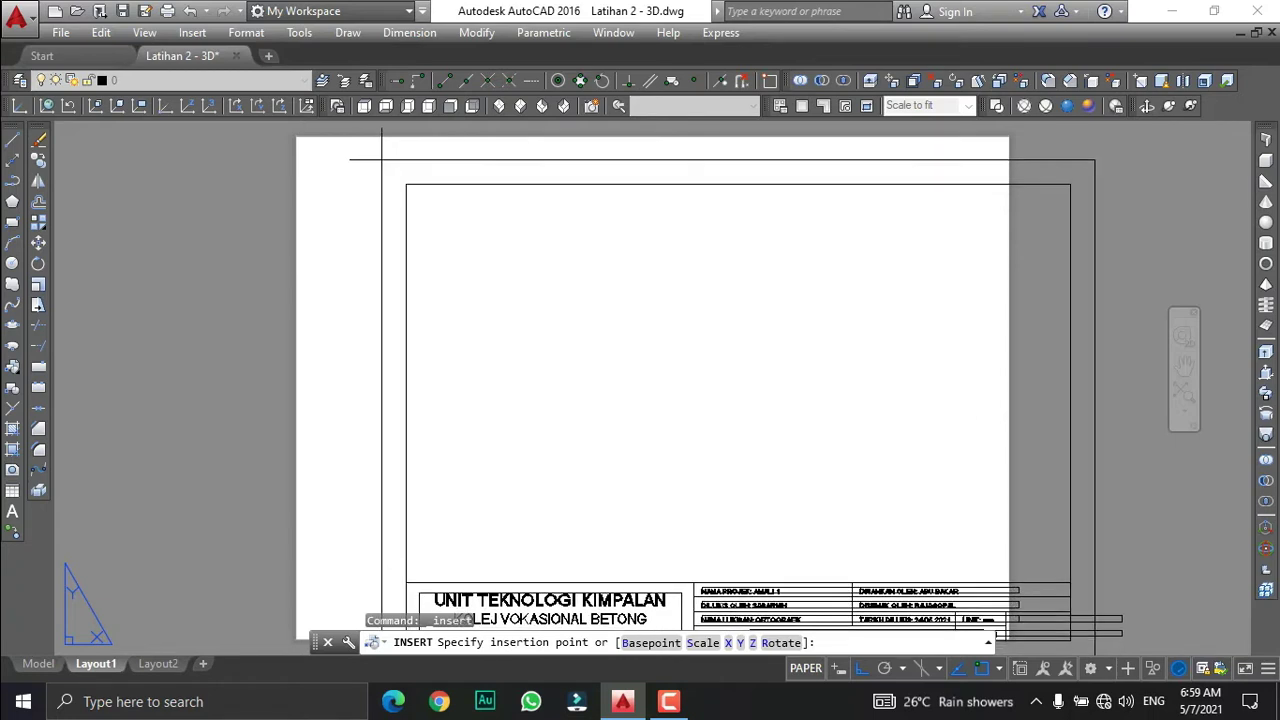
Place the title block with its upper-left corner on the upper-left corner of the Layout1 paper.
scroll(381, 159, down, 2)
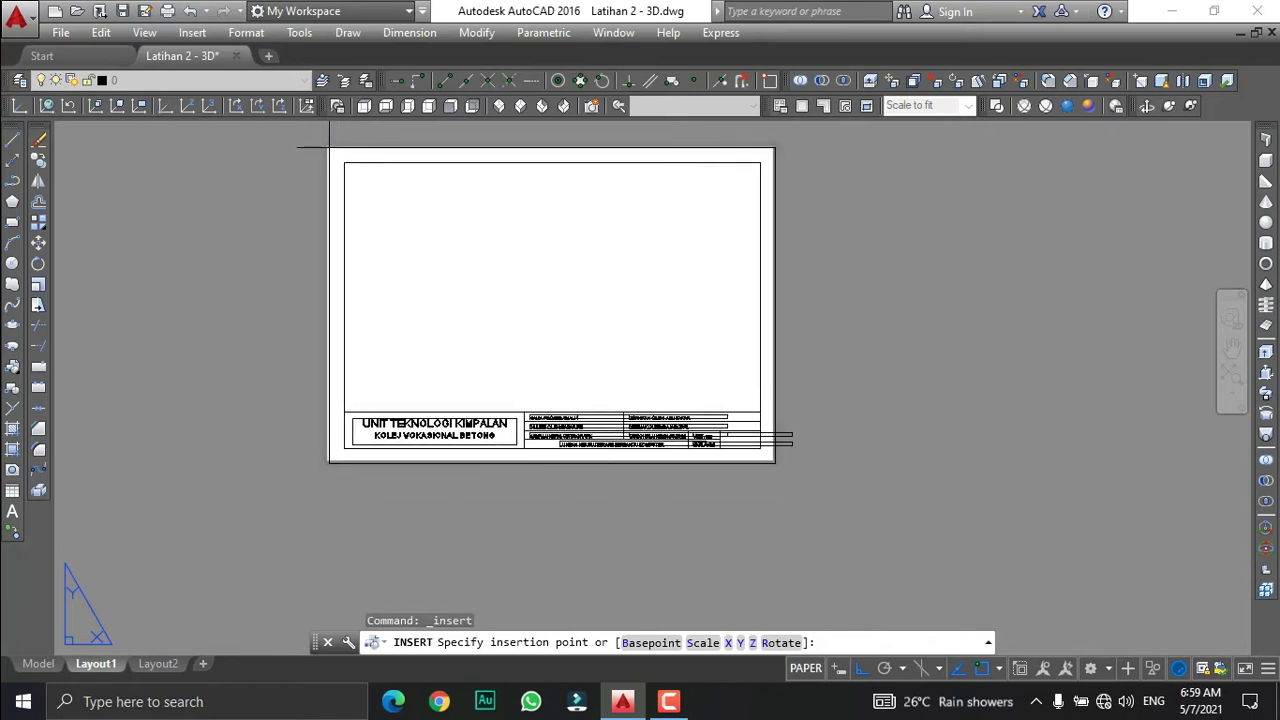
scroll(327, 148, up, 2)
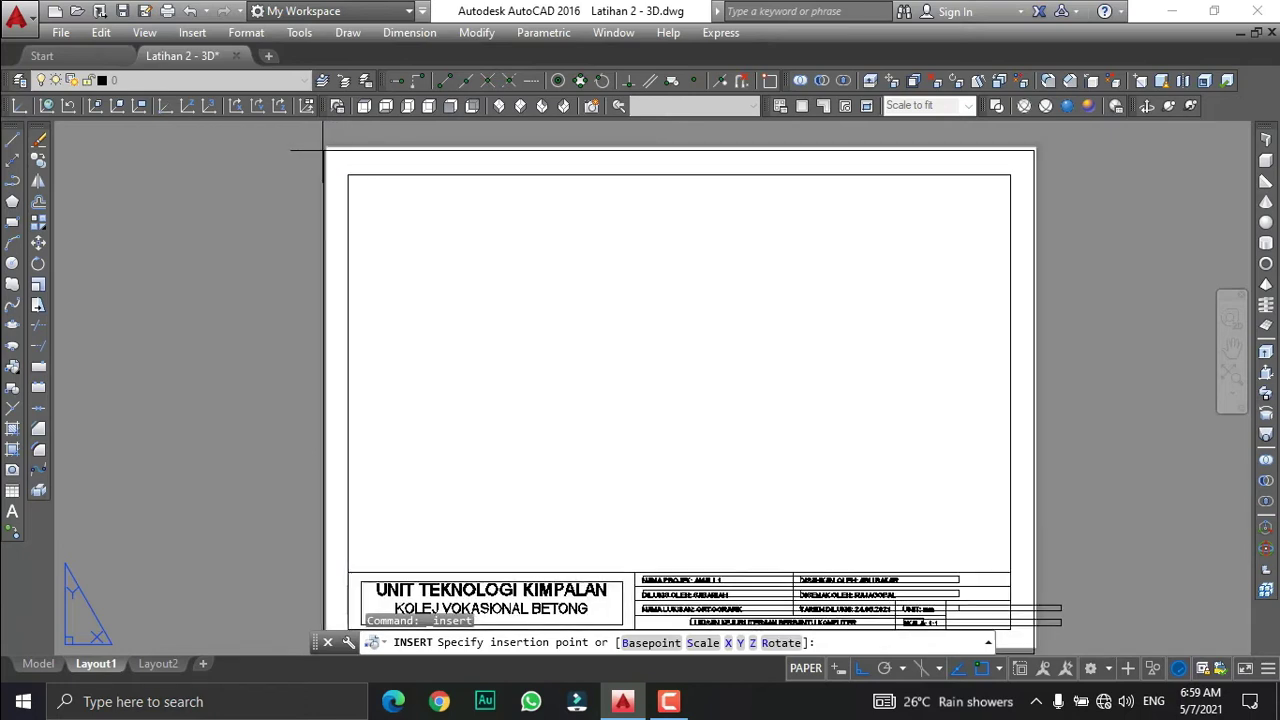
scroll(322, 148, up, 2)
scroll(322, 147, up, 2)
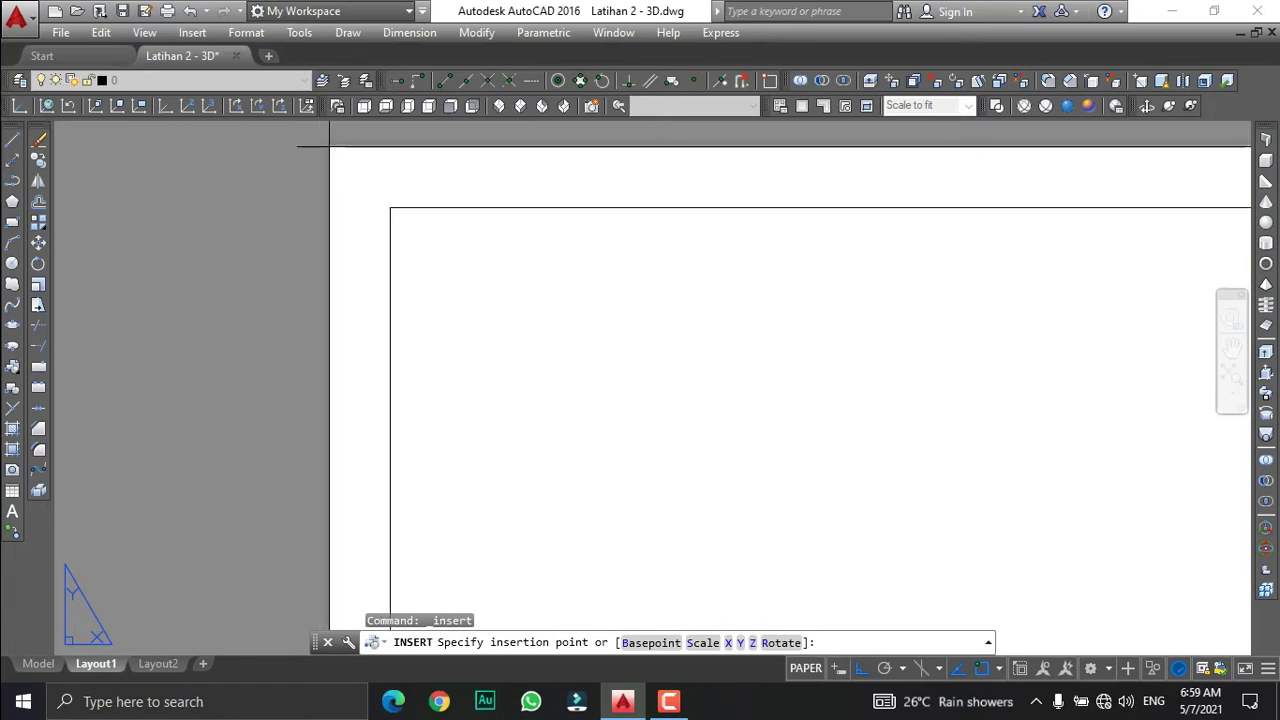
scroll(323, 143, up, 6)
scroll(323, 142, up, 5)
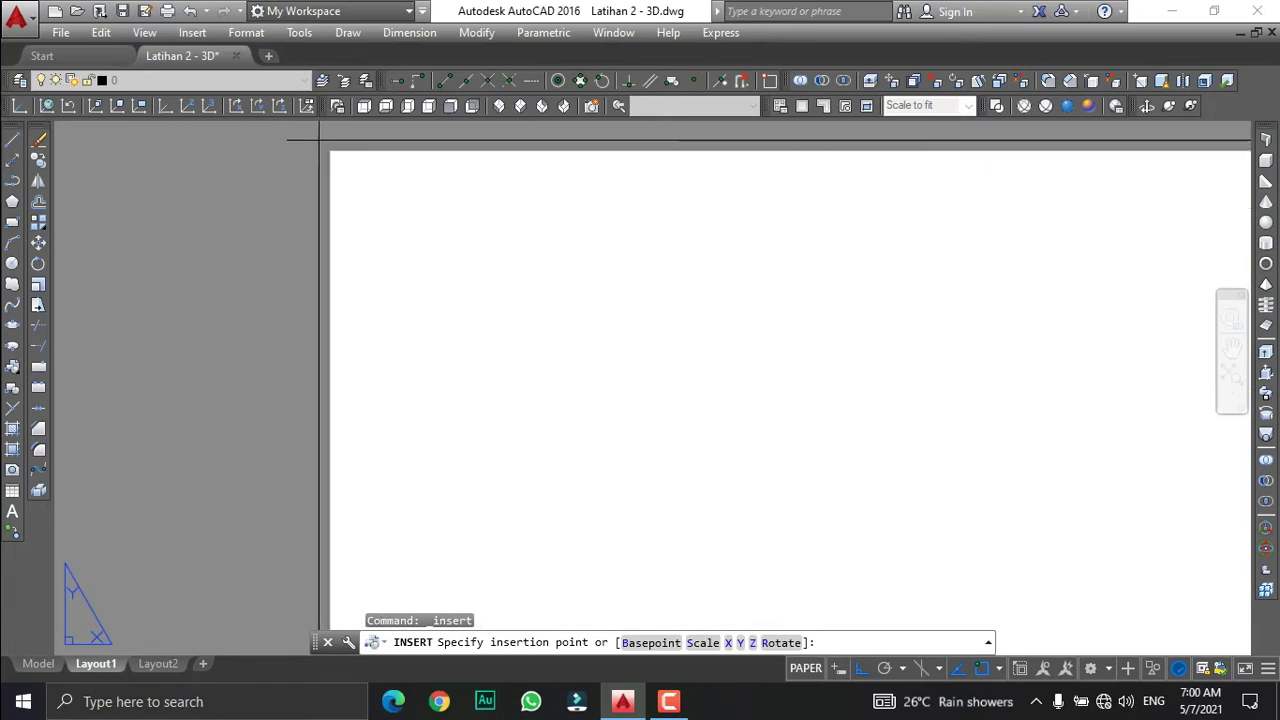
scroll(329, 146, up, 2)
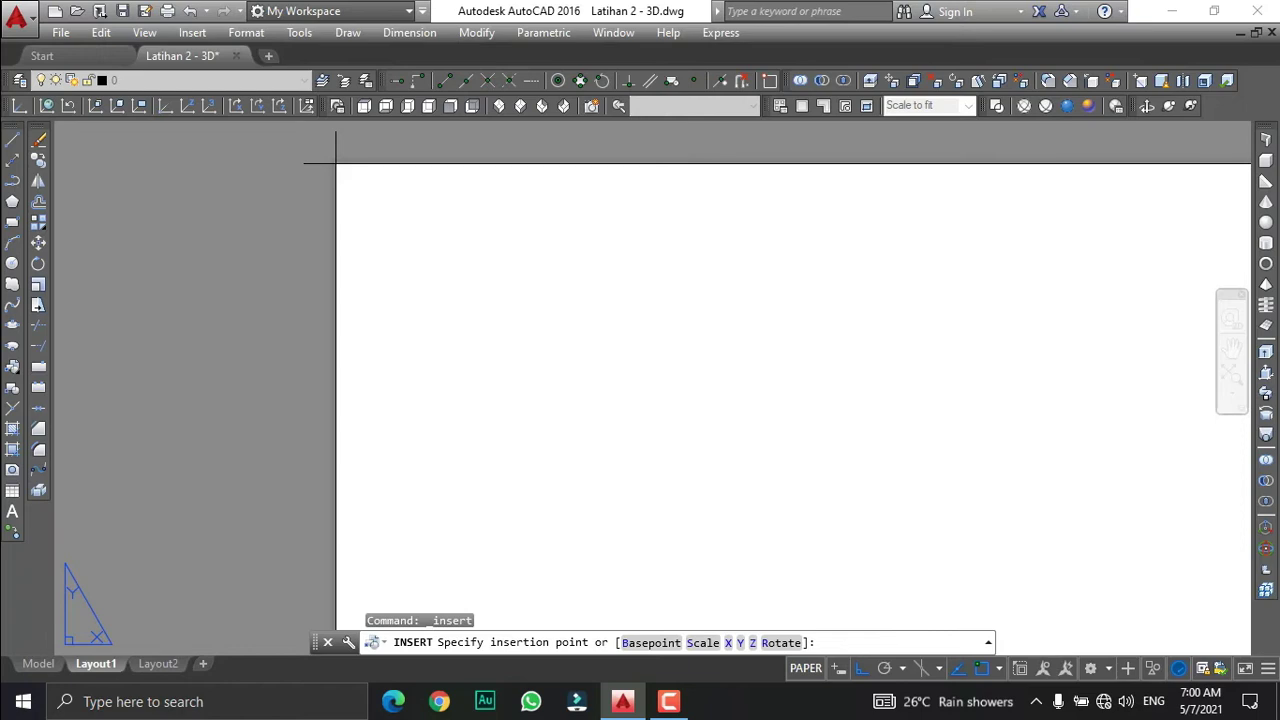
click(336, 163)
scroll(391, 186, down, 1)
scroll(391, 186, up, 1)
scroll(388, 184, down, 5)
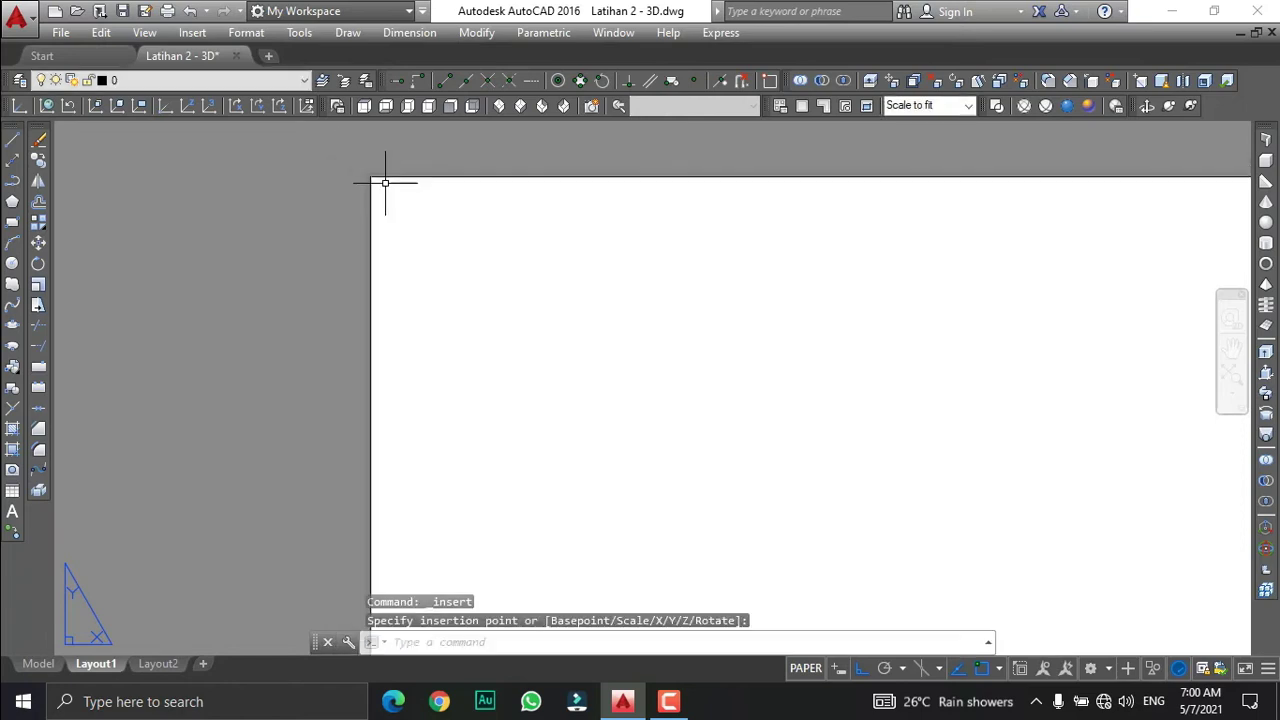
scroll(383, 182, down, 8)
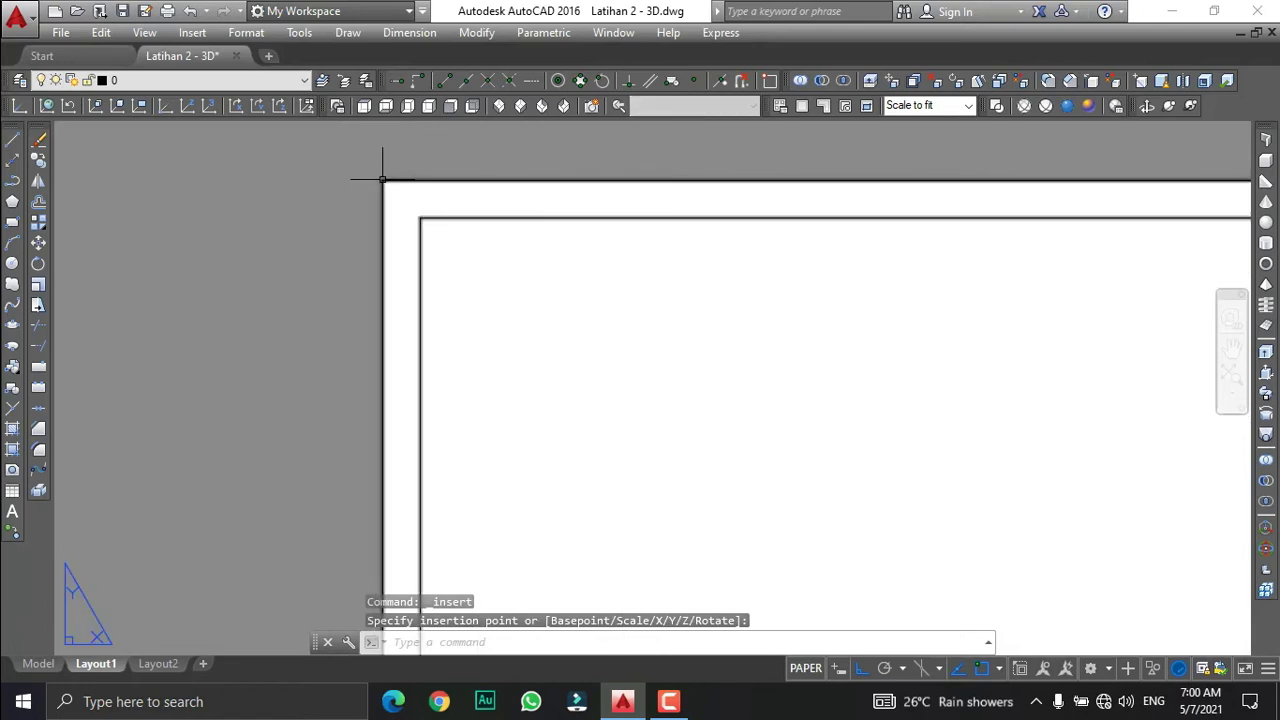
scroll(463, 287, up, 2)
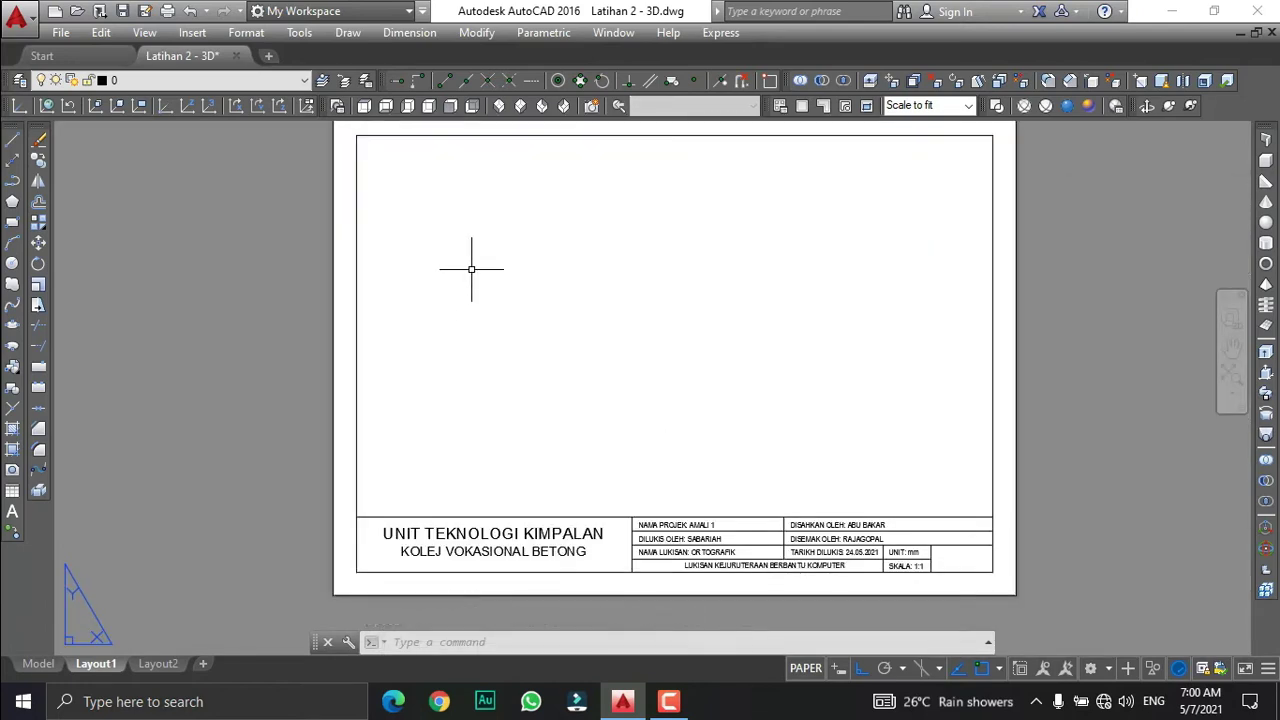
click(356, 428)
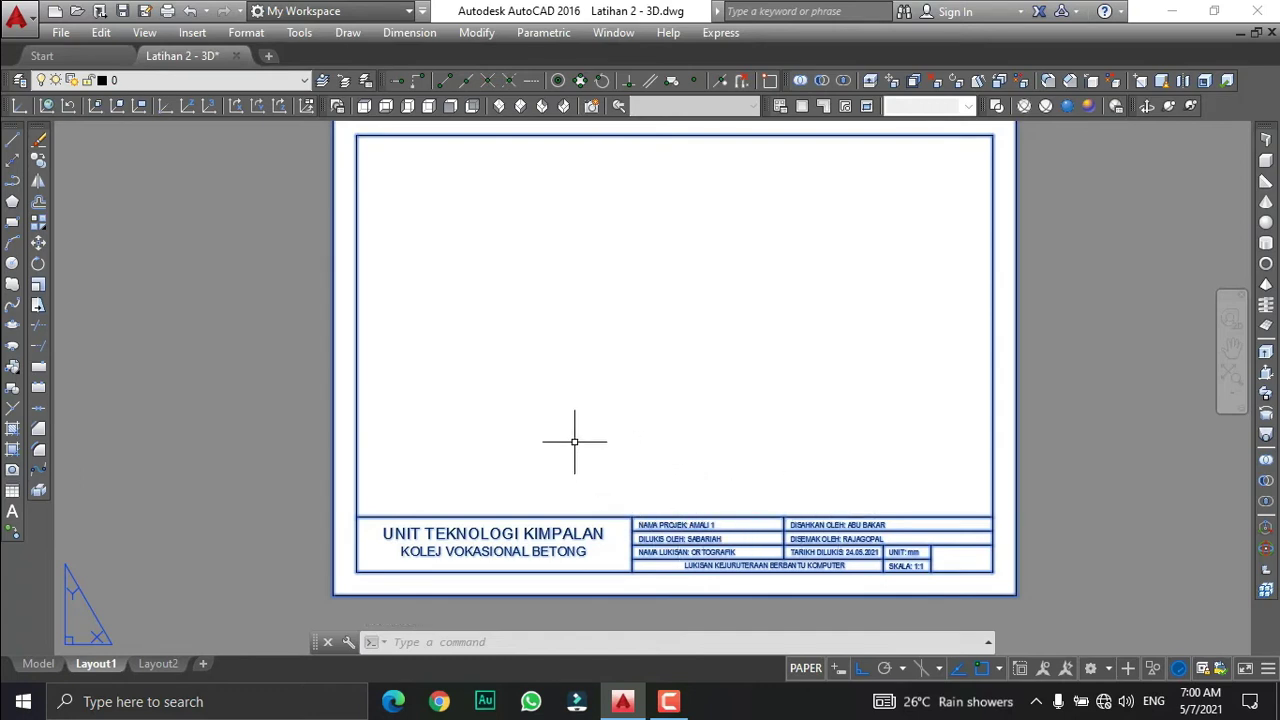
scroll(469, 331, up, 1)
scroll(469, 331, down, 3)
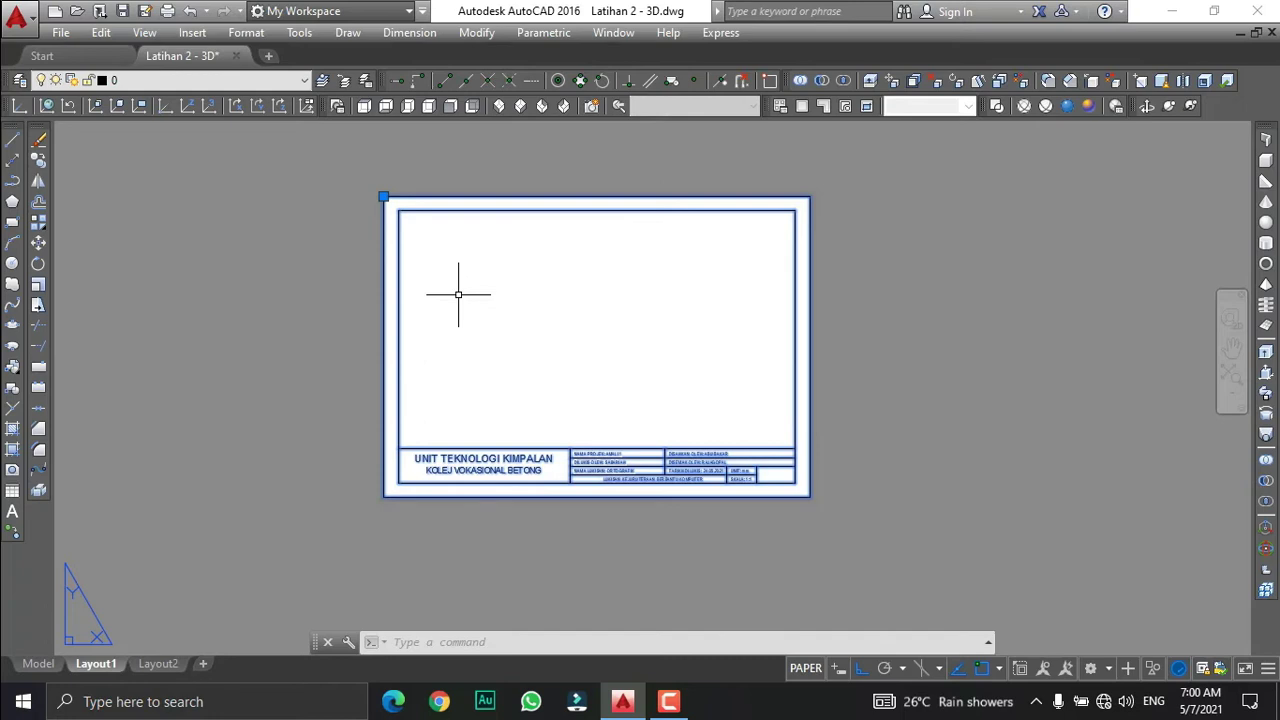
key(Escape)
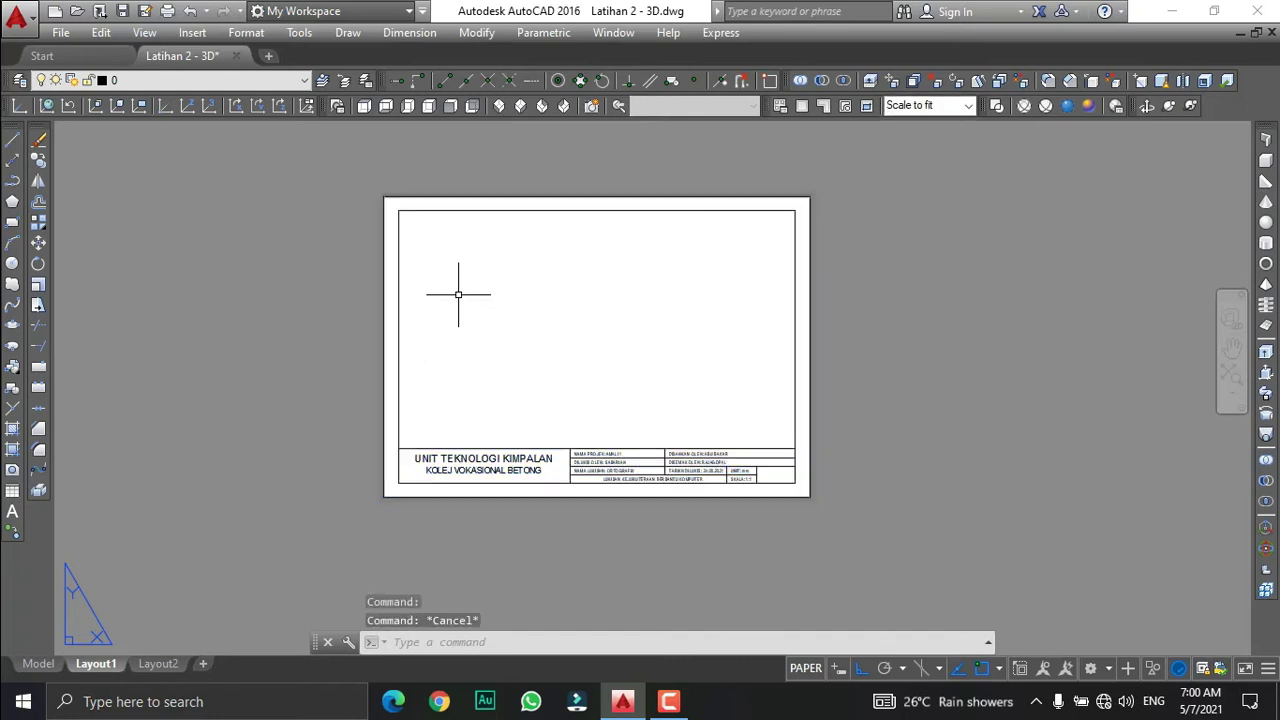
Explode the title block on the Layout1 sheet into separate objects.
scroll(458, 294, up, 2)
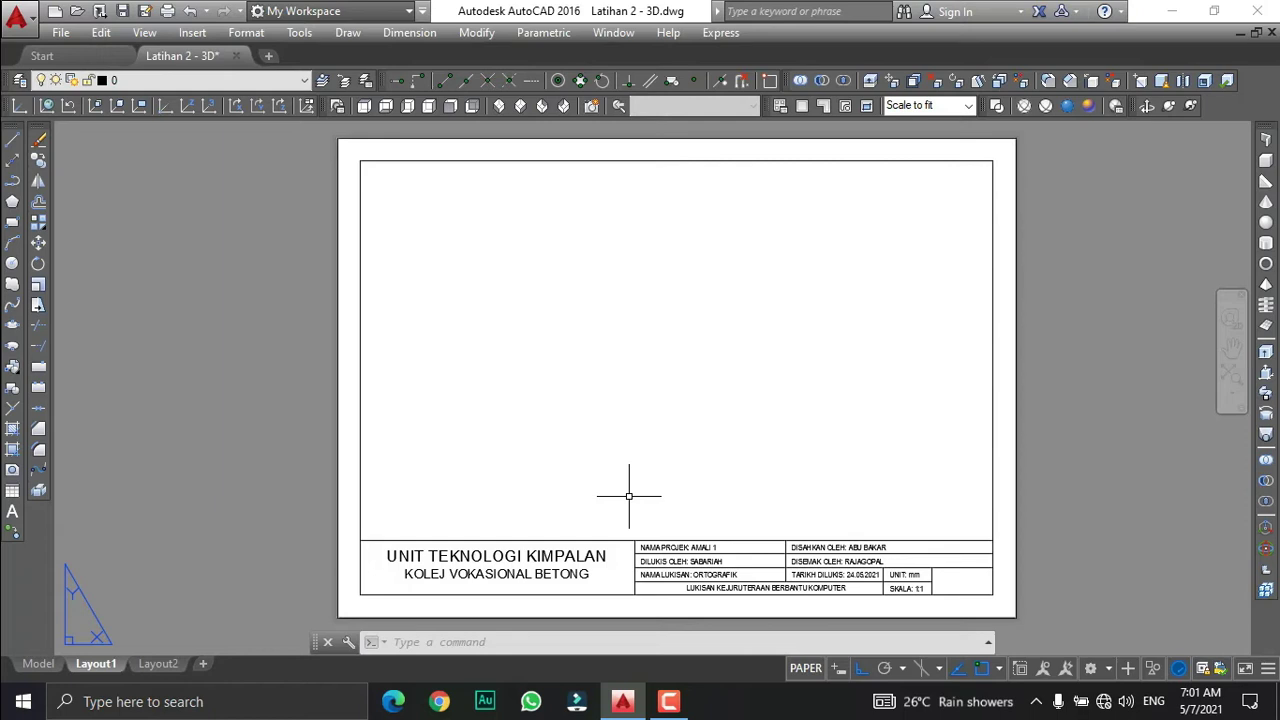
text(e)
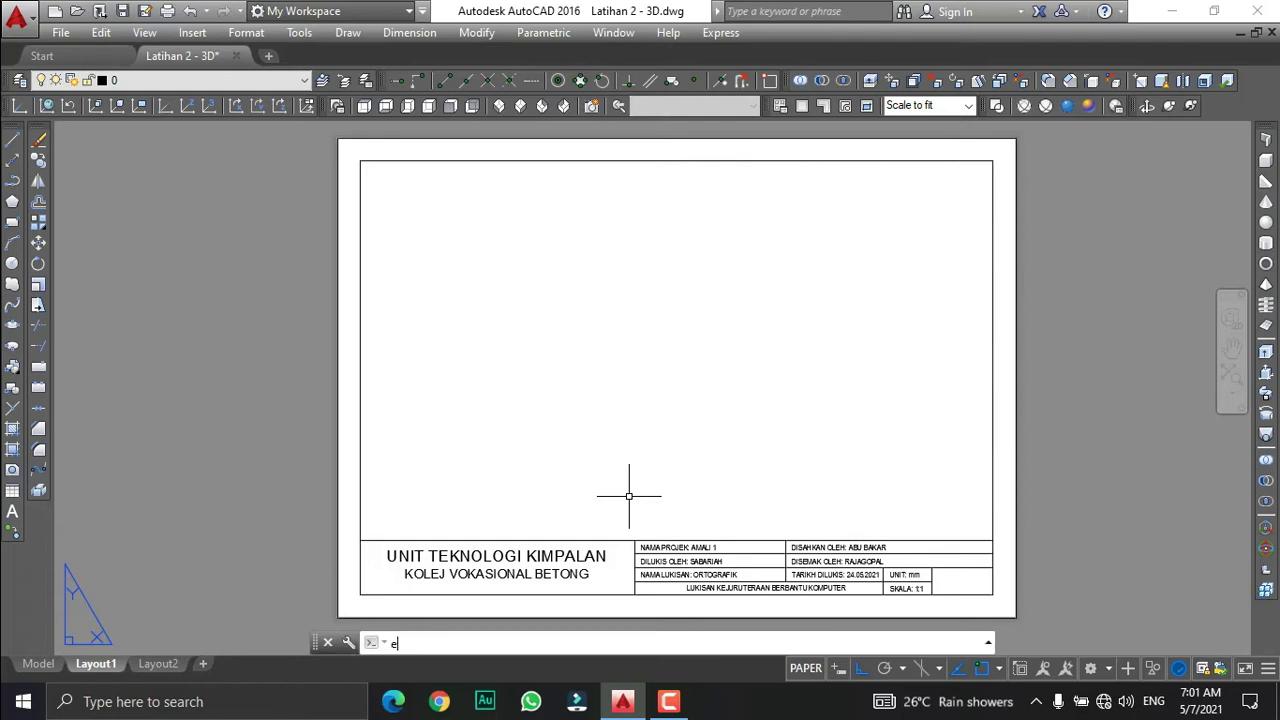
text(xpl)
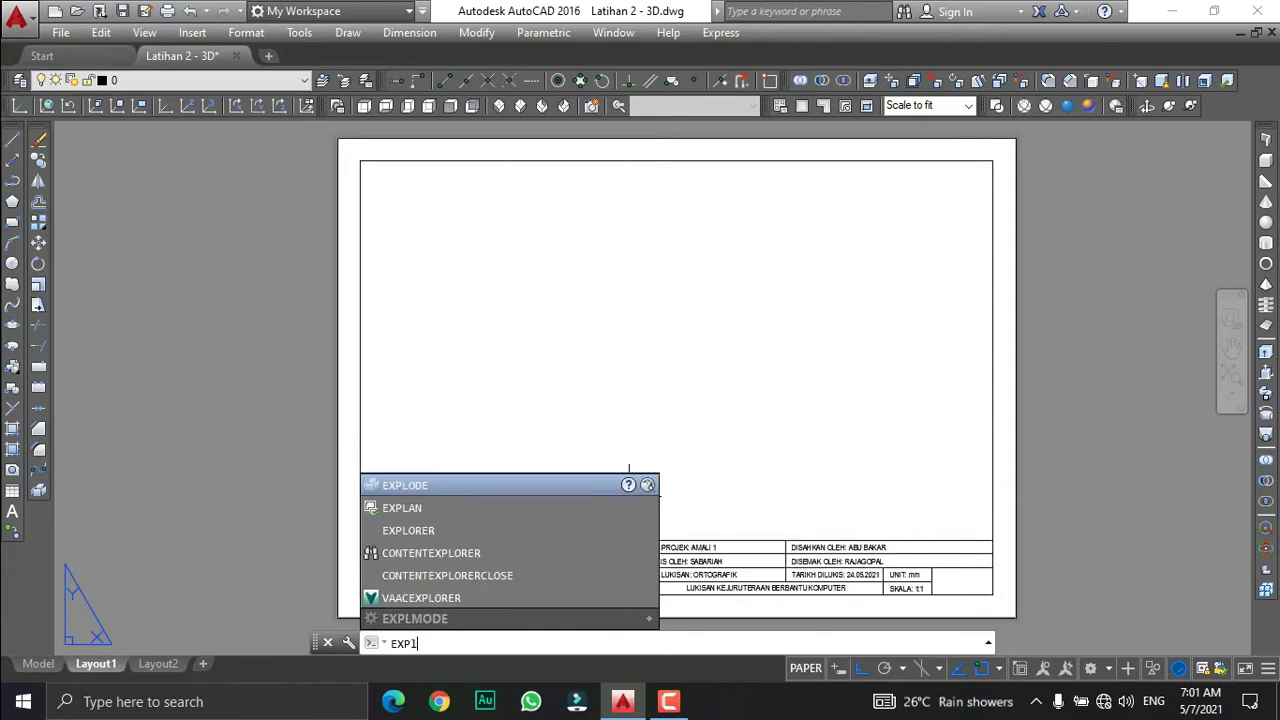
text(od)
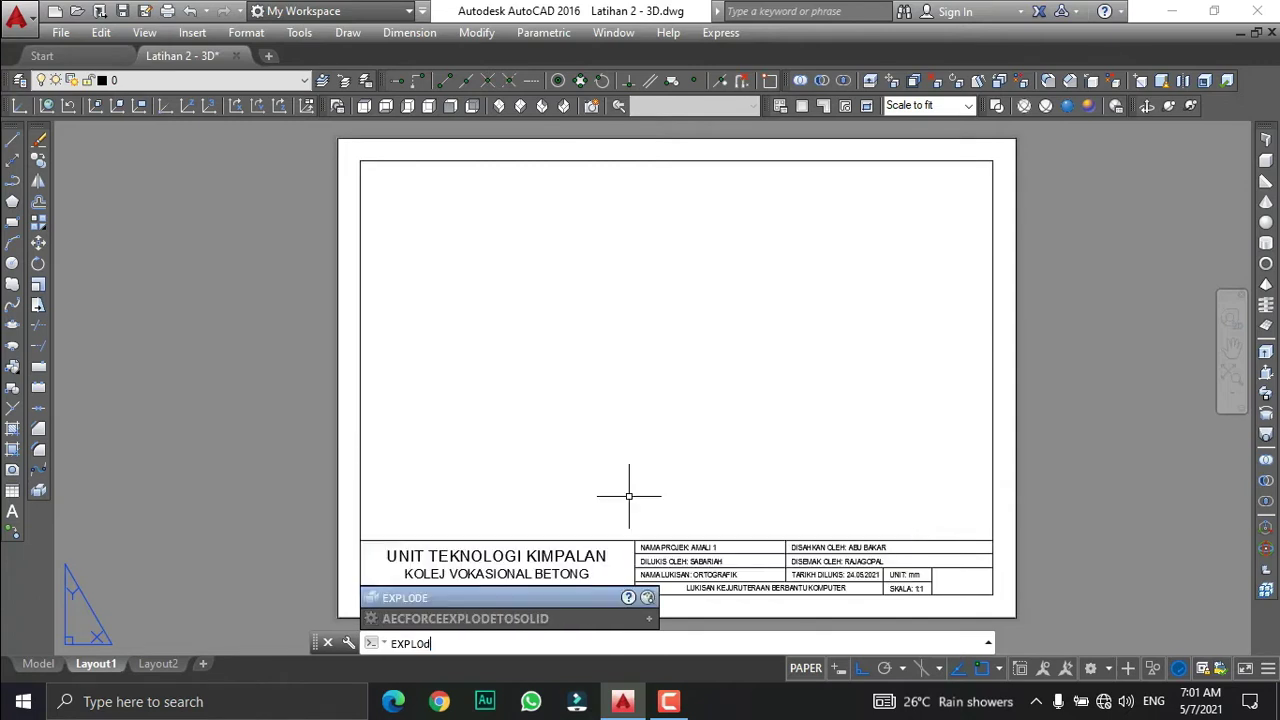
text(e)
key(Return)
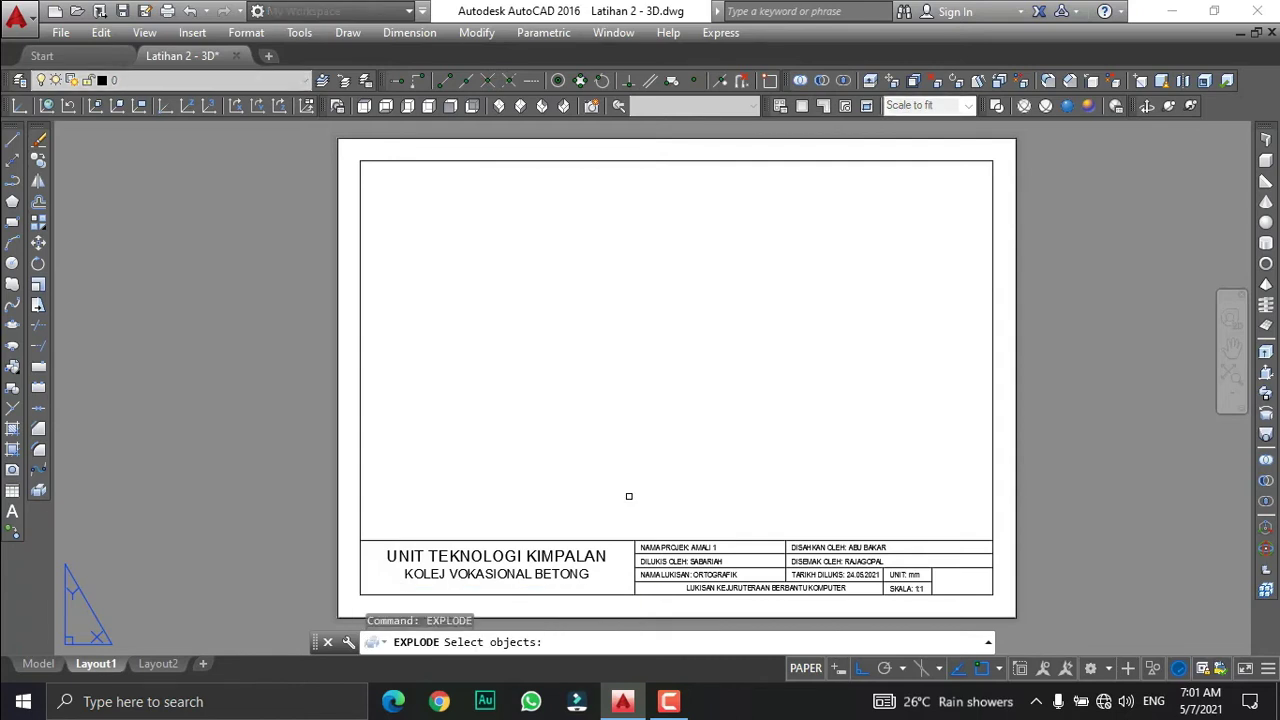
click(362, 392)
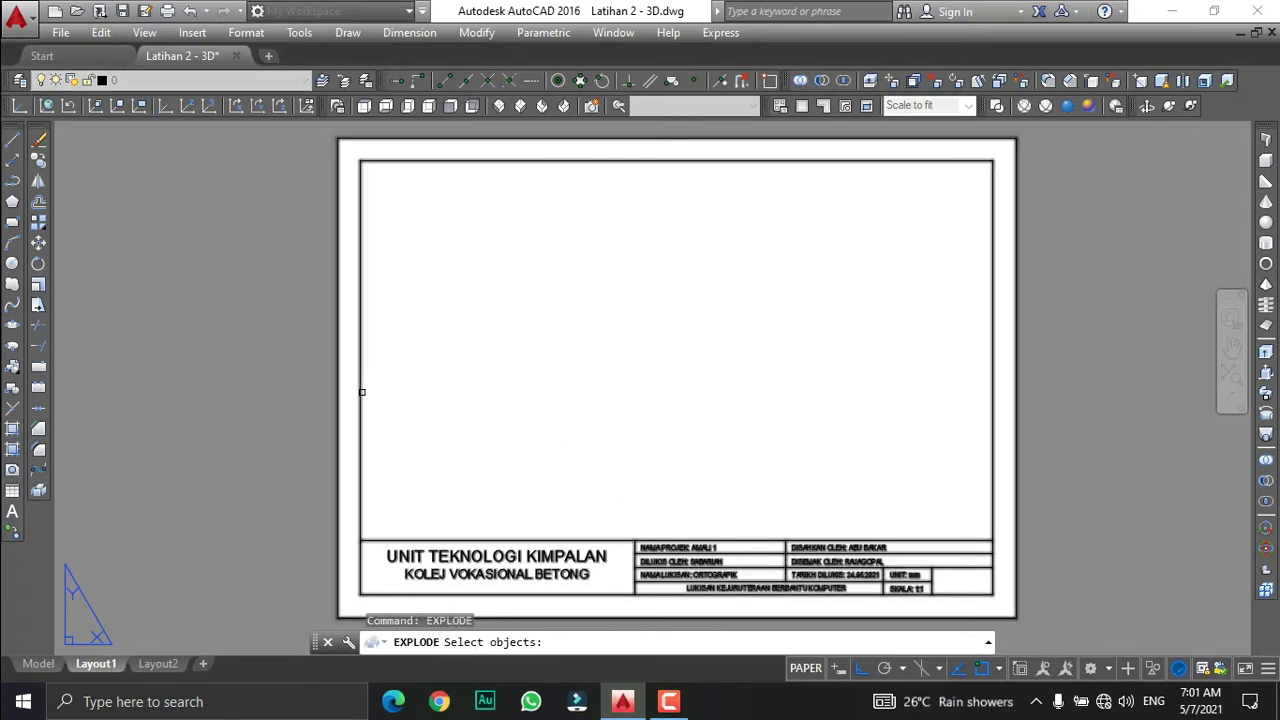
click(442, 539)
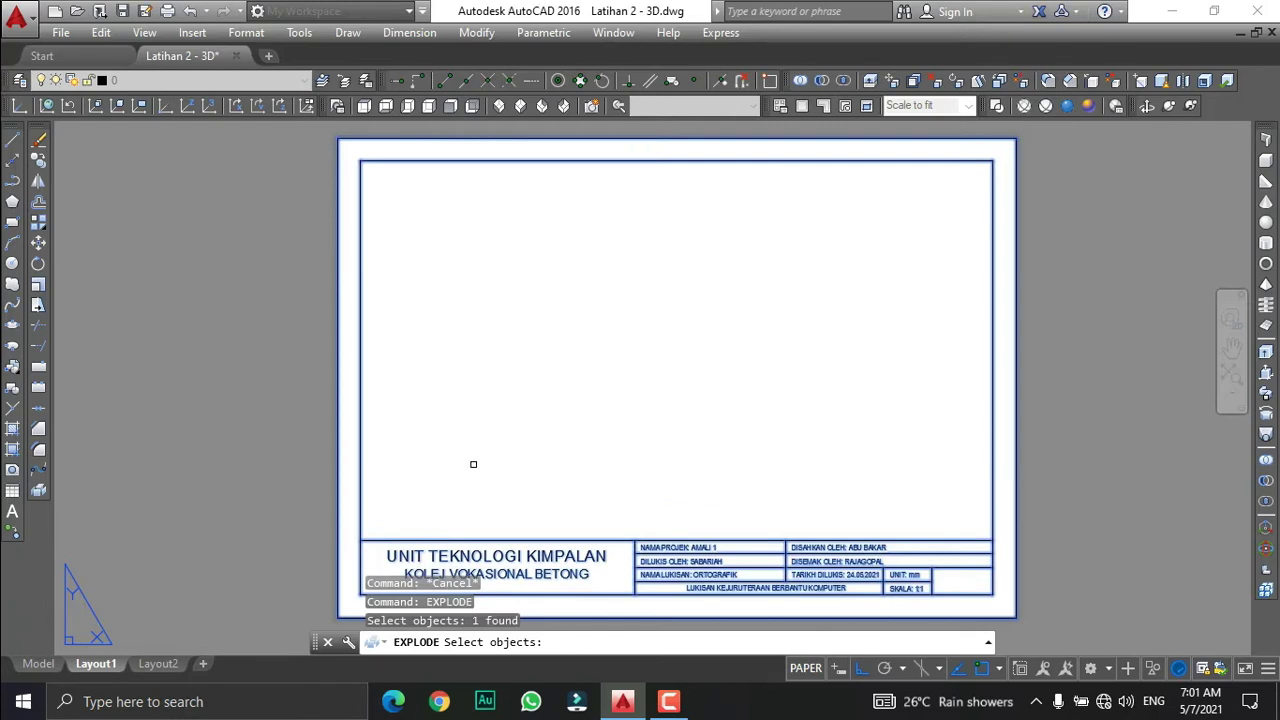
key(Return)
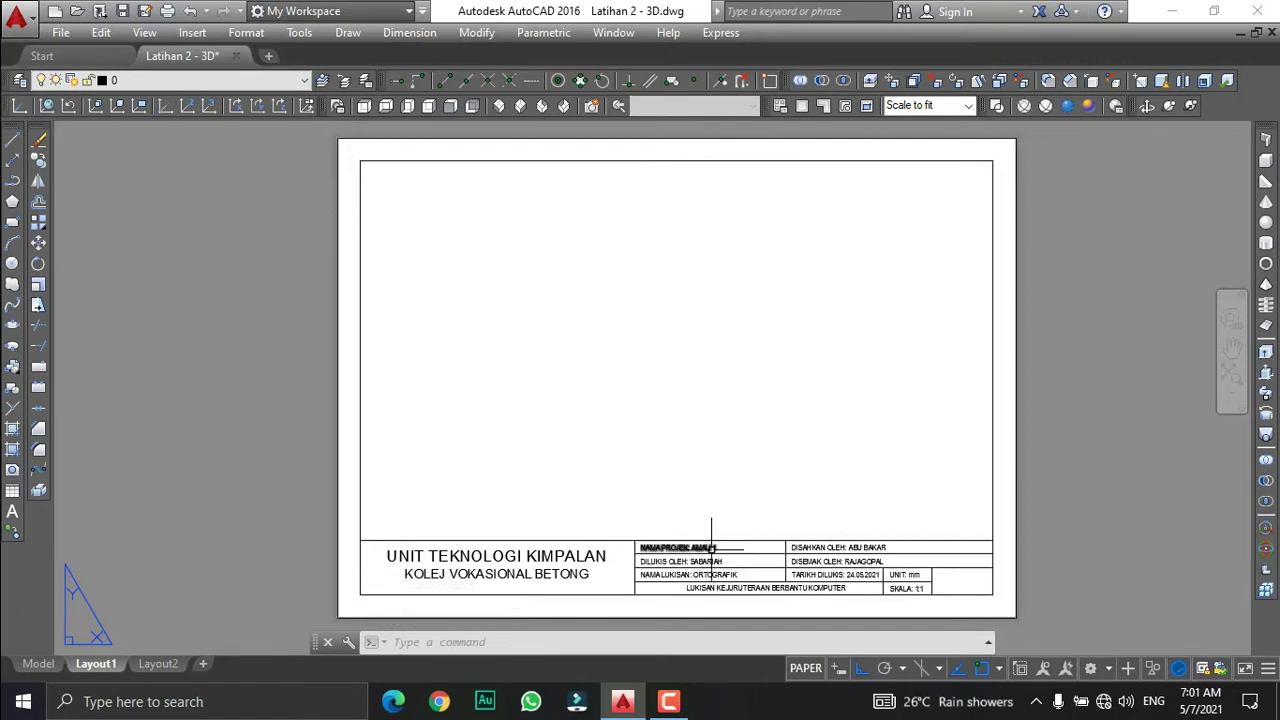
Change the project name in the title block's NAMA PROJEK text to BONGKAH 3D - 2.
click(711, 548)
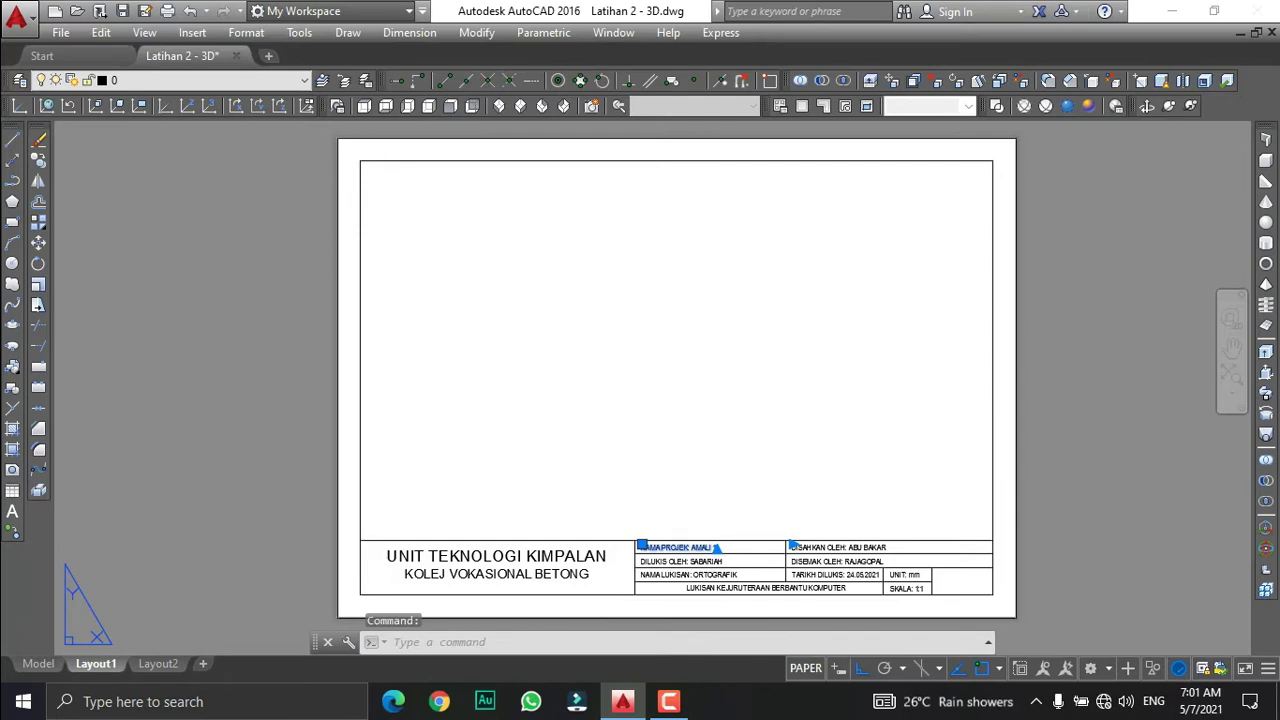
double_click(711, 548)
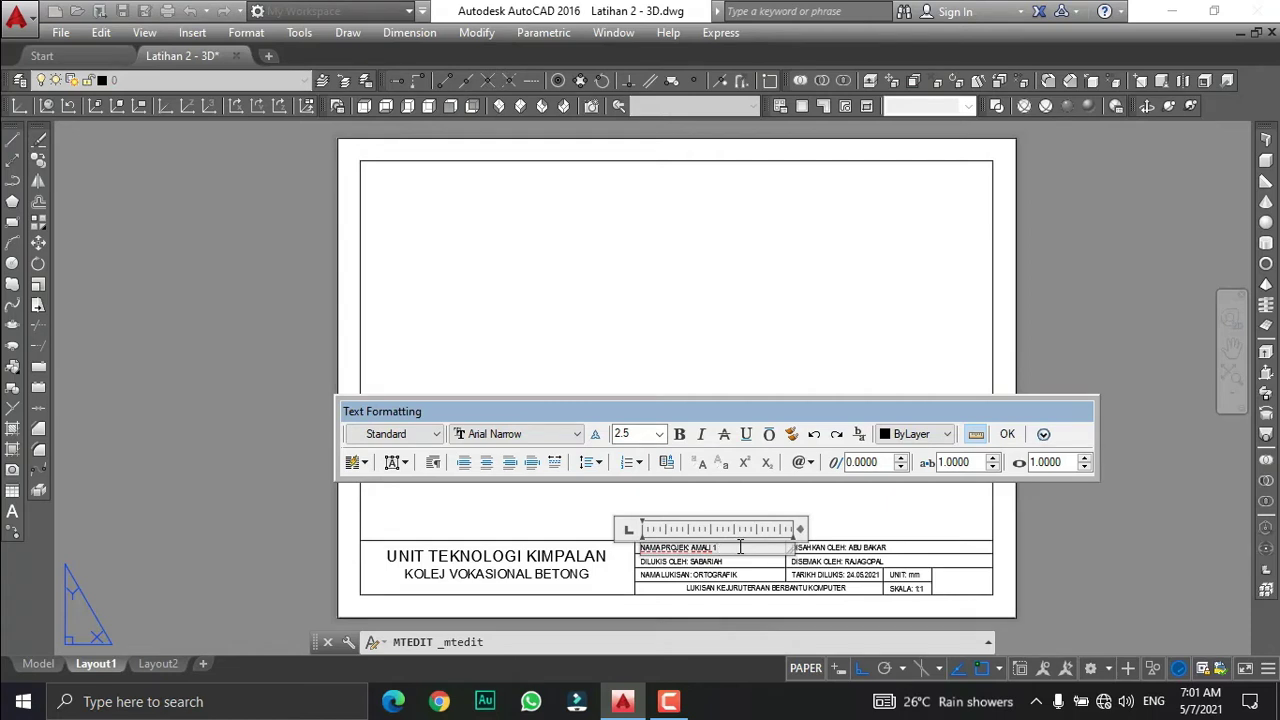
key(BackSpace)
key(BackSpace)
key(BackSpace)
key(BackSpace)
text(BONG)
text(2)
click(1007, 433)
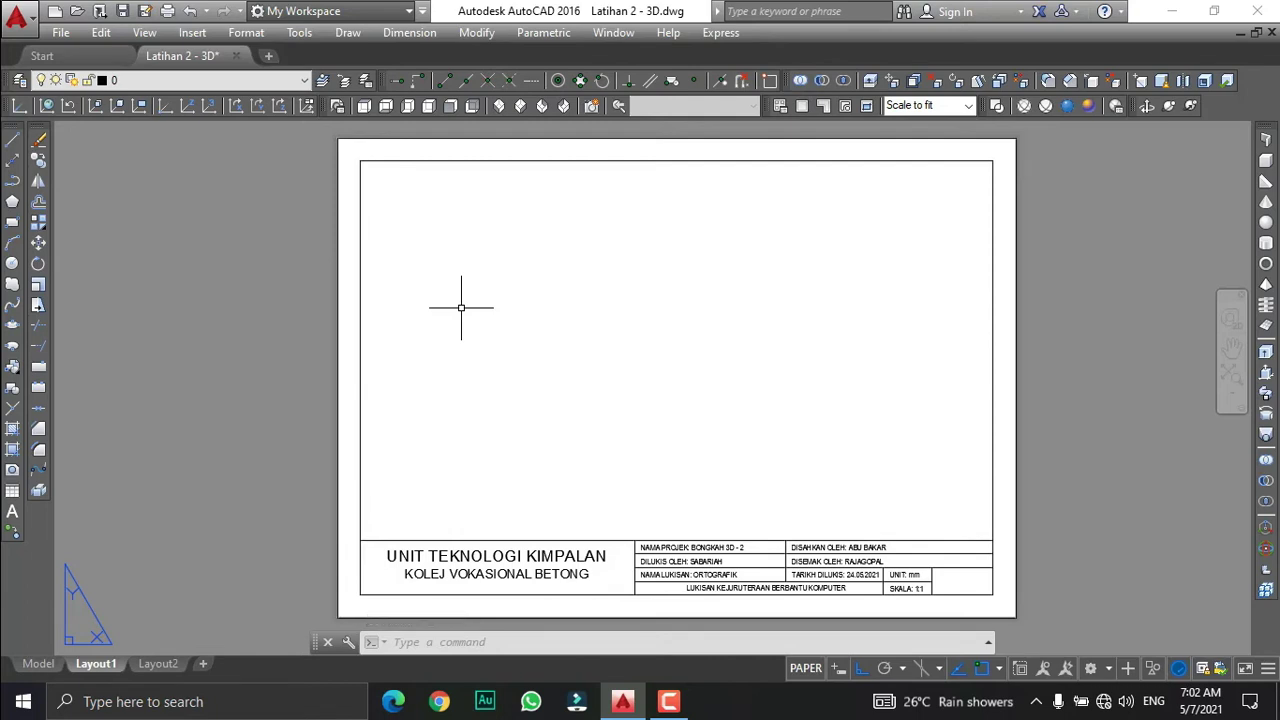
Create a new layer named Blok.
click(19, 82)
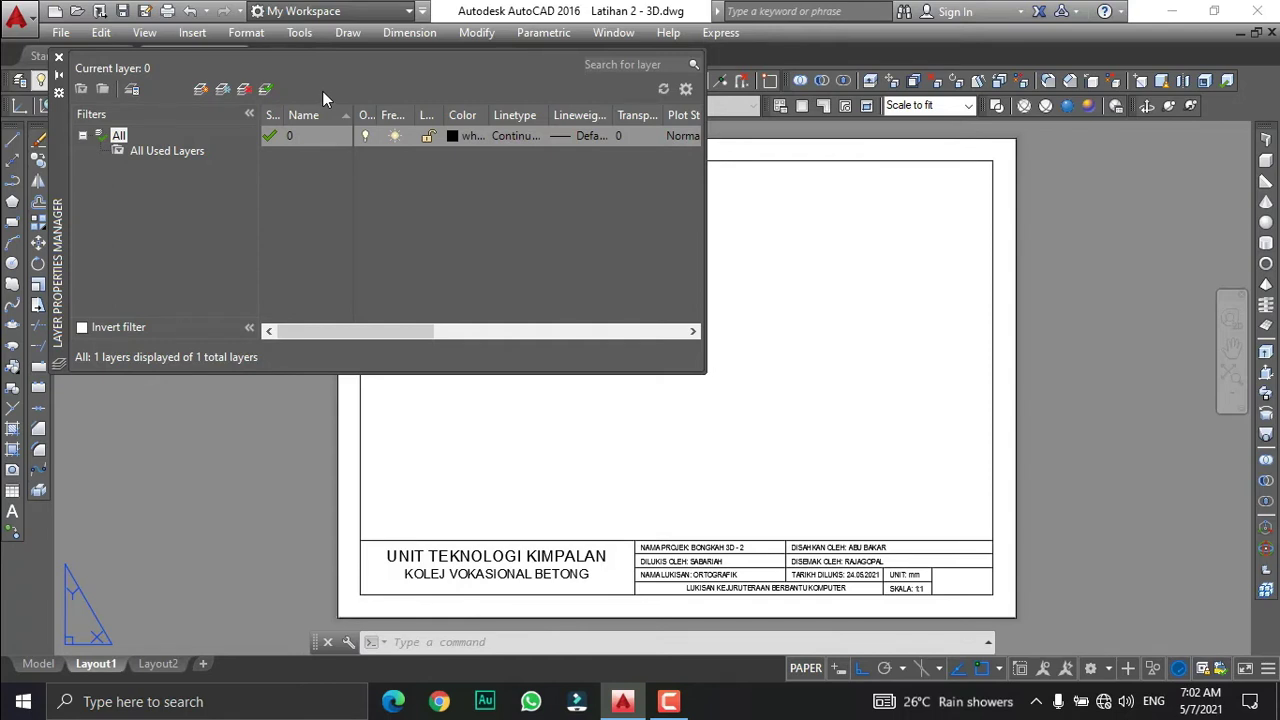
click(204, 91)
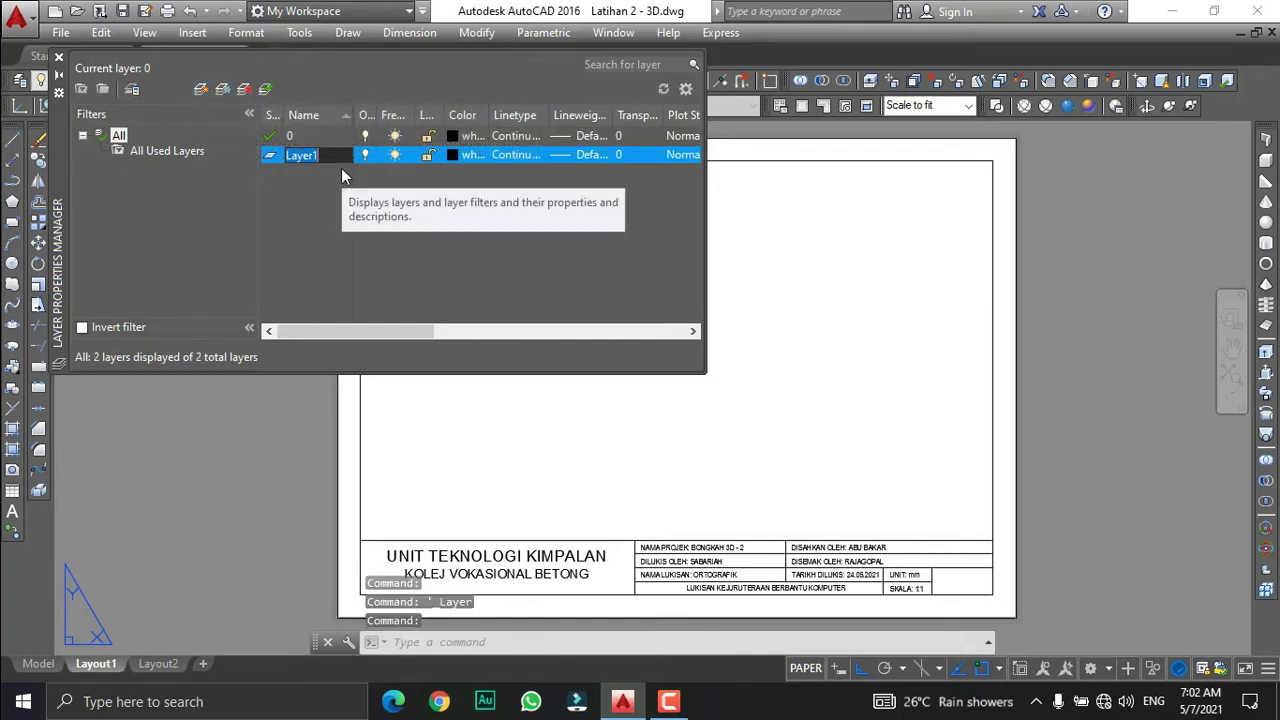
text(B)
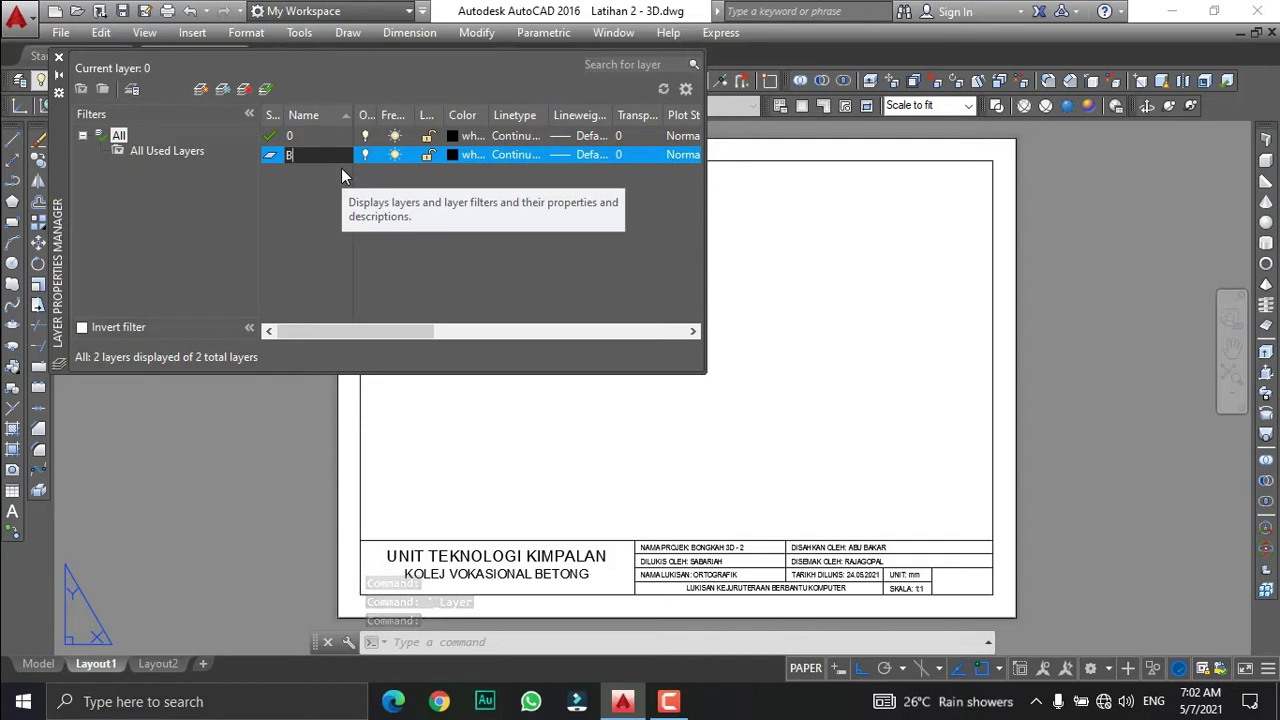
text(lok)
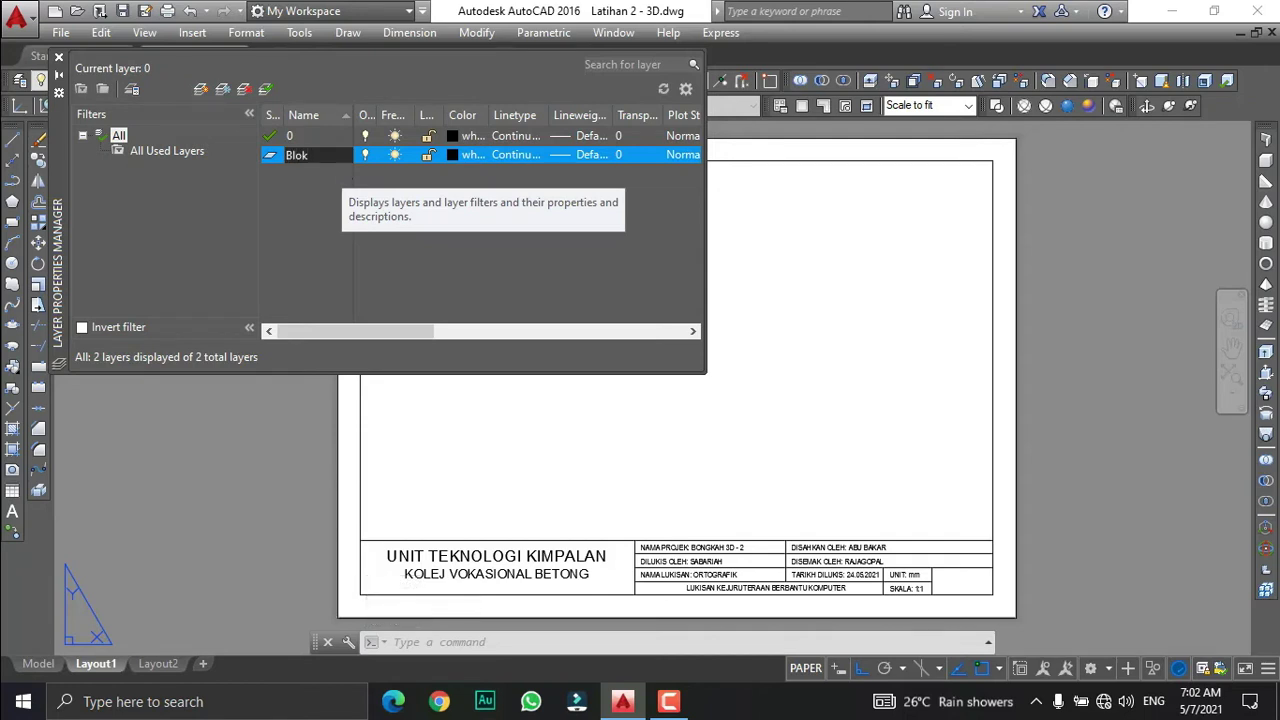
key(Return)
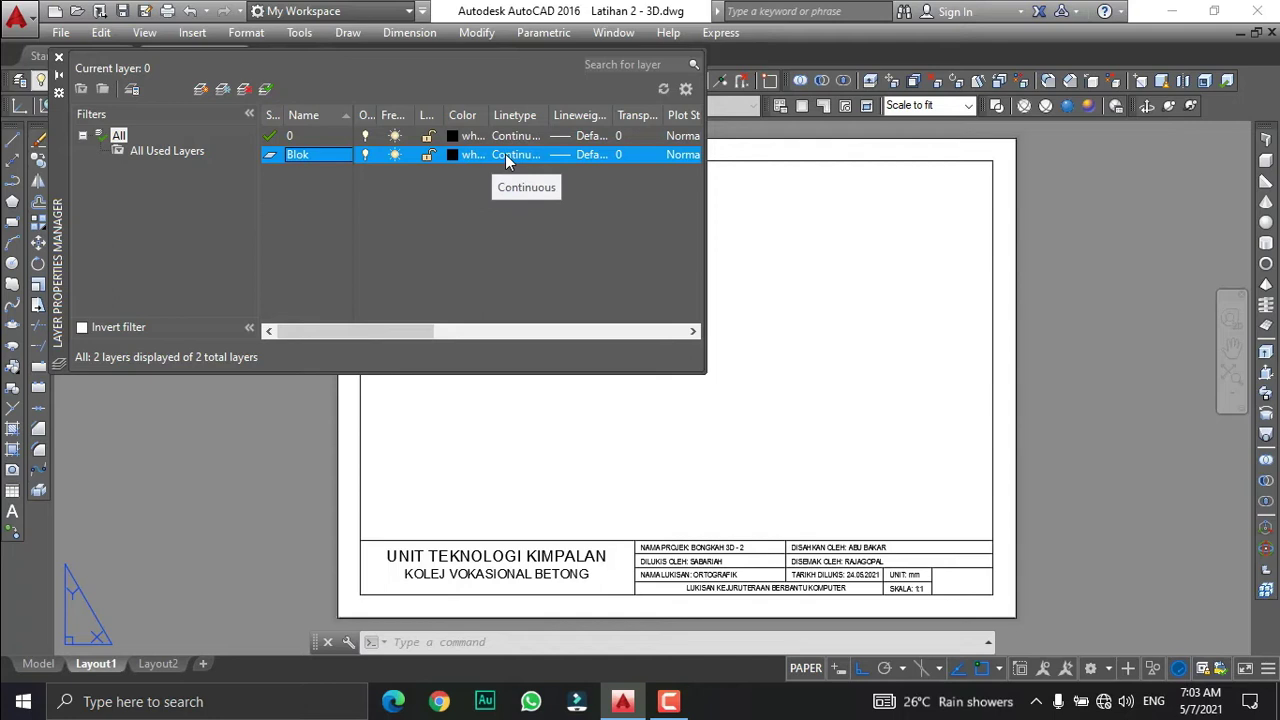
Set the Blok layer's lineweight to 0.50 mm.
click(567, 153)
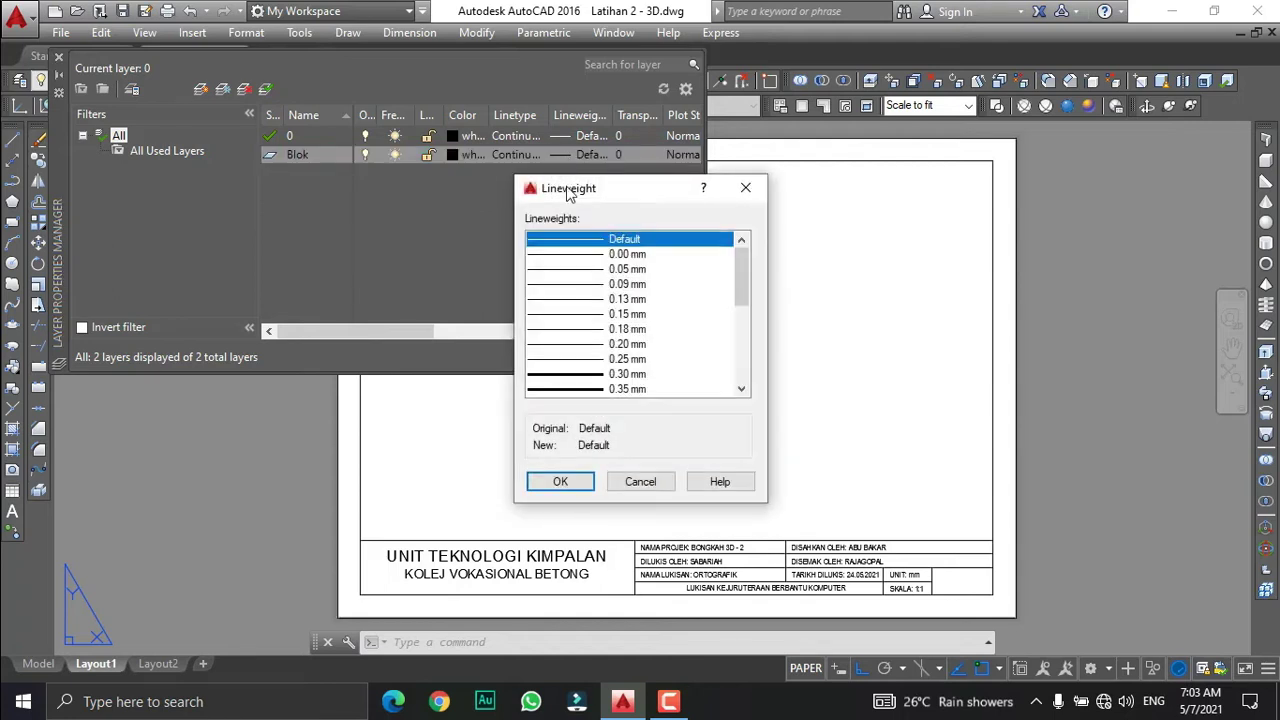
scroll(603, 370, down, 1)
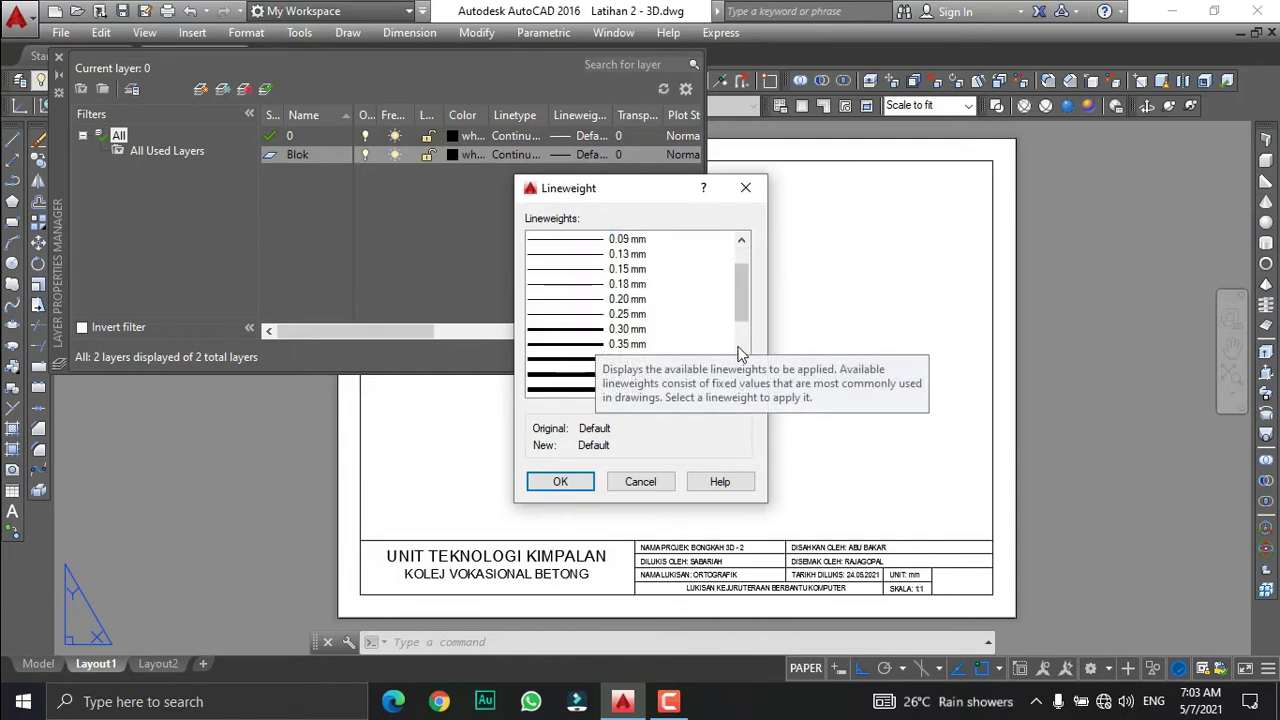
drag(744, 311, 744, 316)
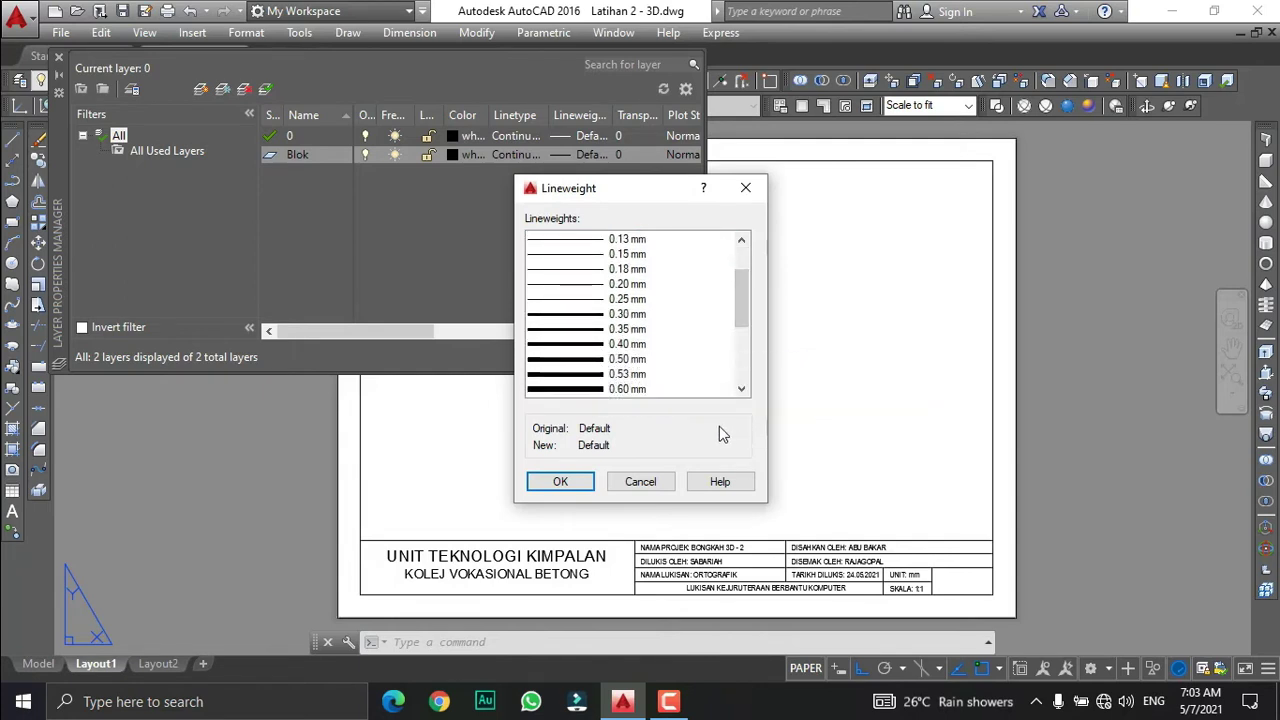
click(586, 361)
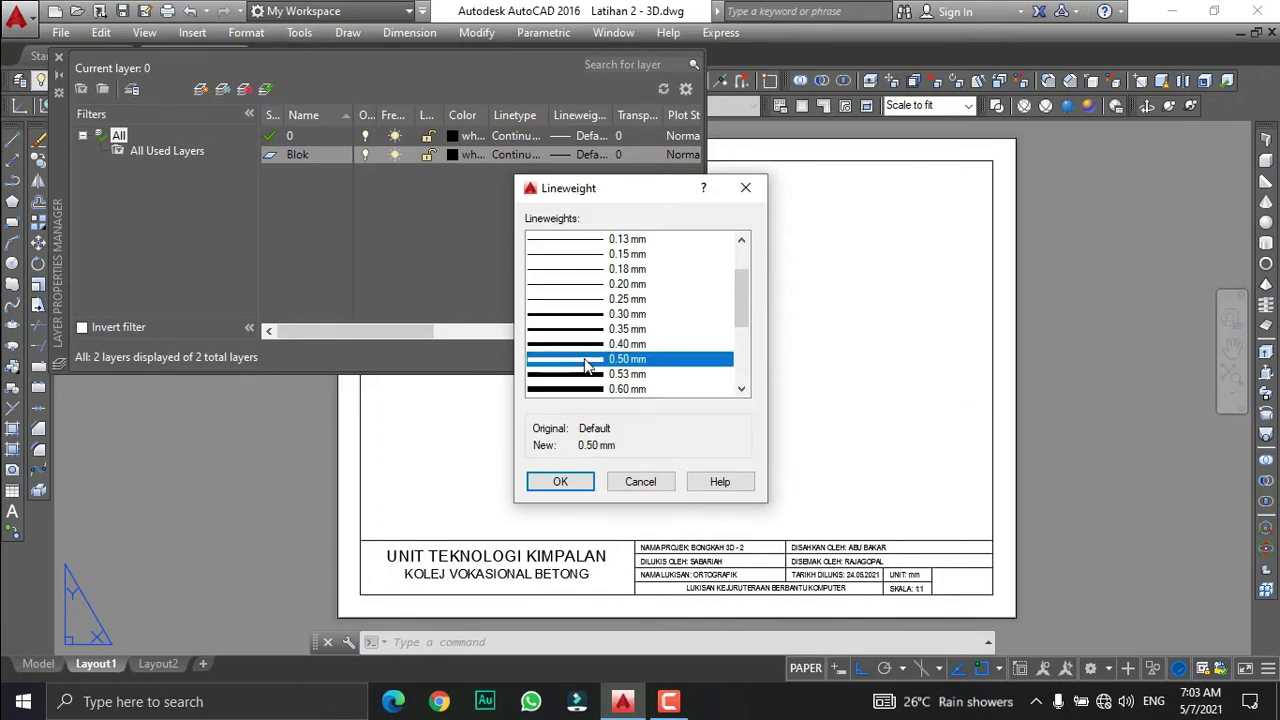
click(562, 482)
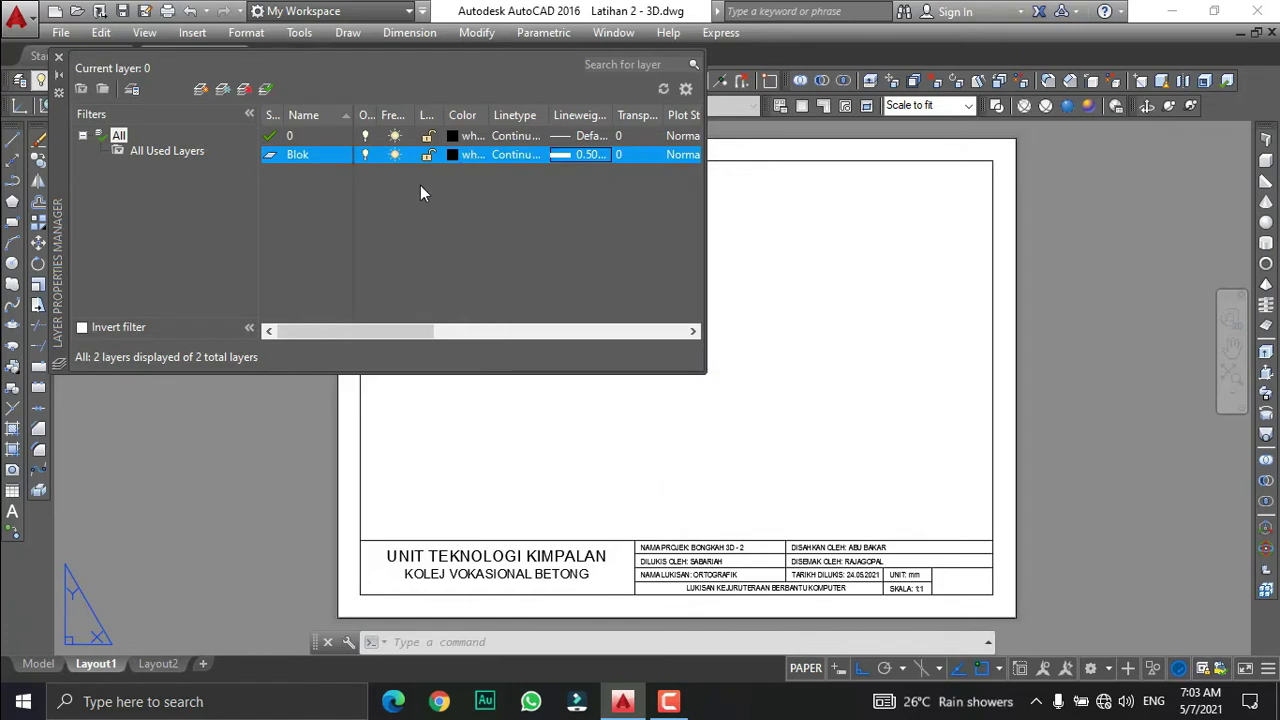
Create another new layer named Dimension.
click(203, 90)
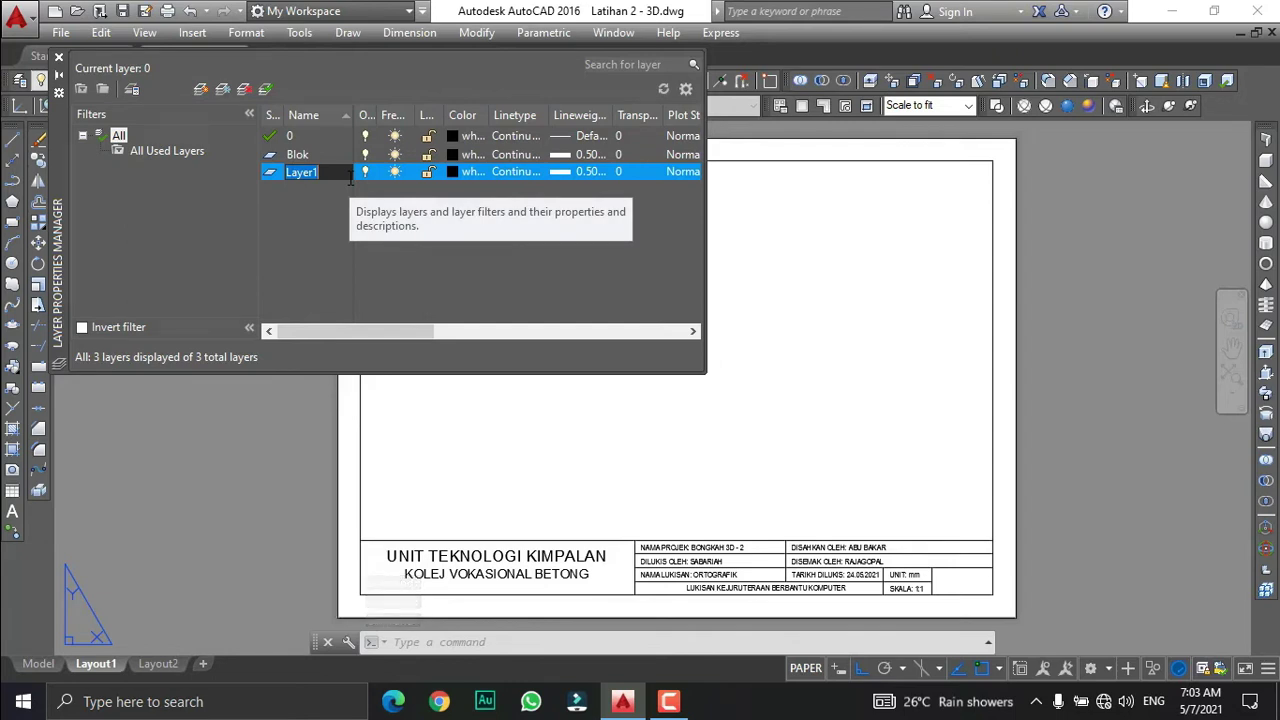
text(0)
text(bj)
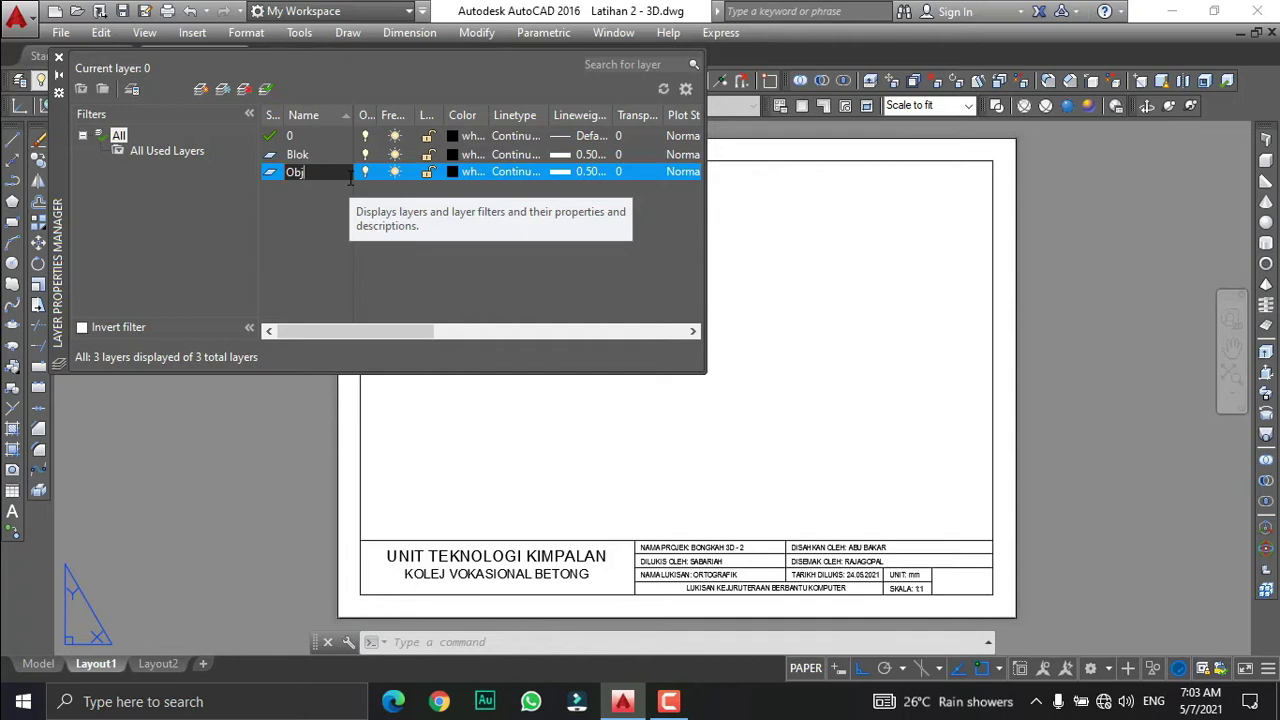
text(ek)
key(Return)
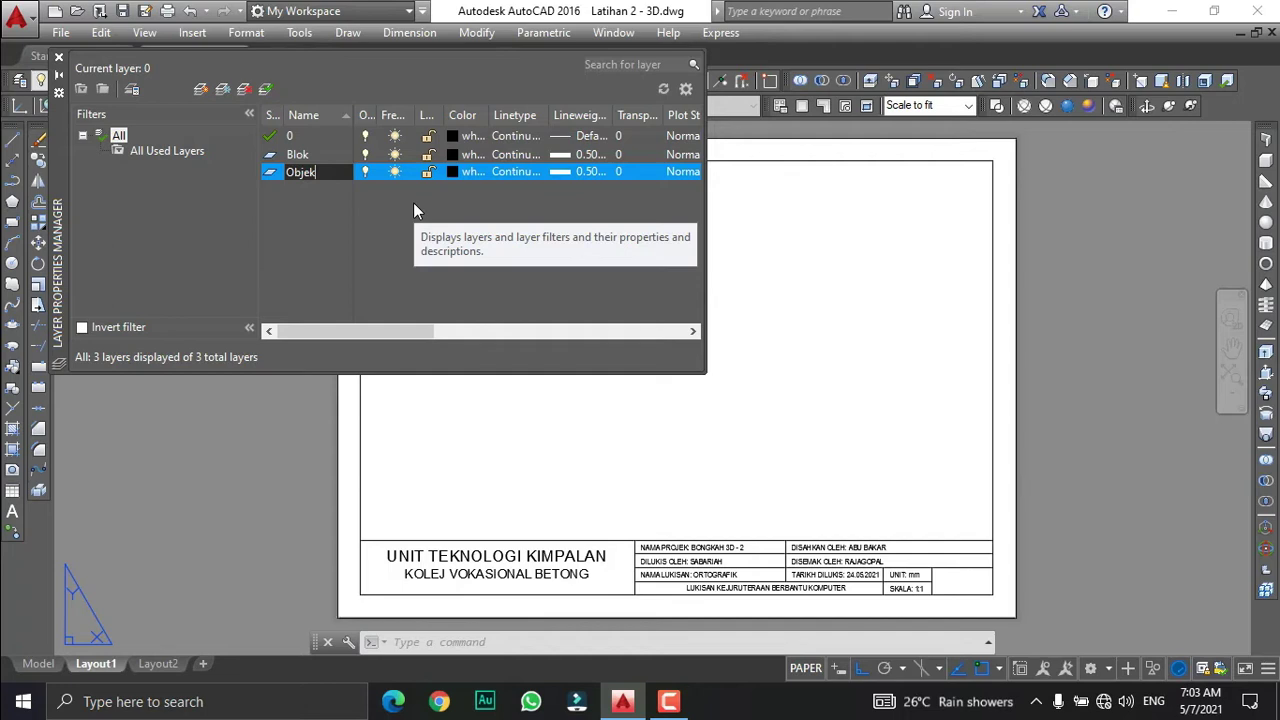
key(BackSpace)
key(BackSpace)
key(BackSpace)
key(BackSpace)
key(BackSpace)
text(Dimension)
key(Return)
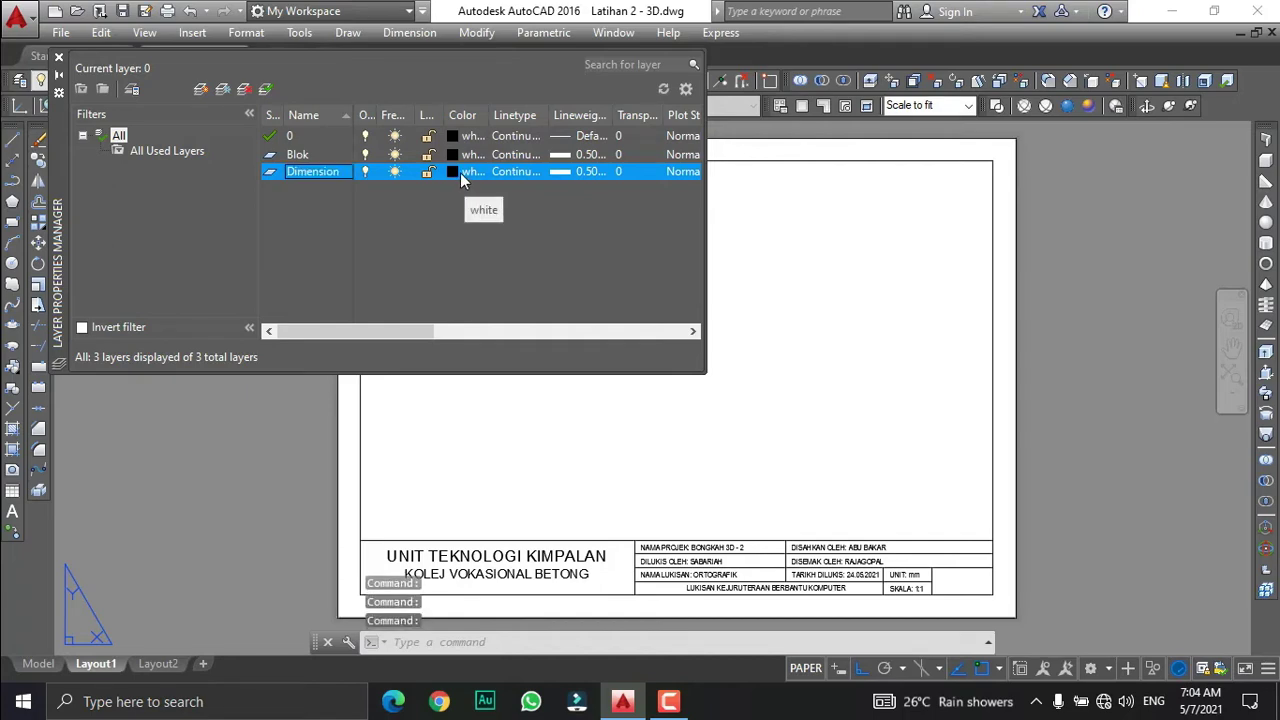
Set the Dimension layer's color to magenta and its lineweight to 0.18 mm.
click(464, 176)
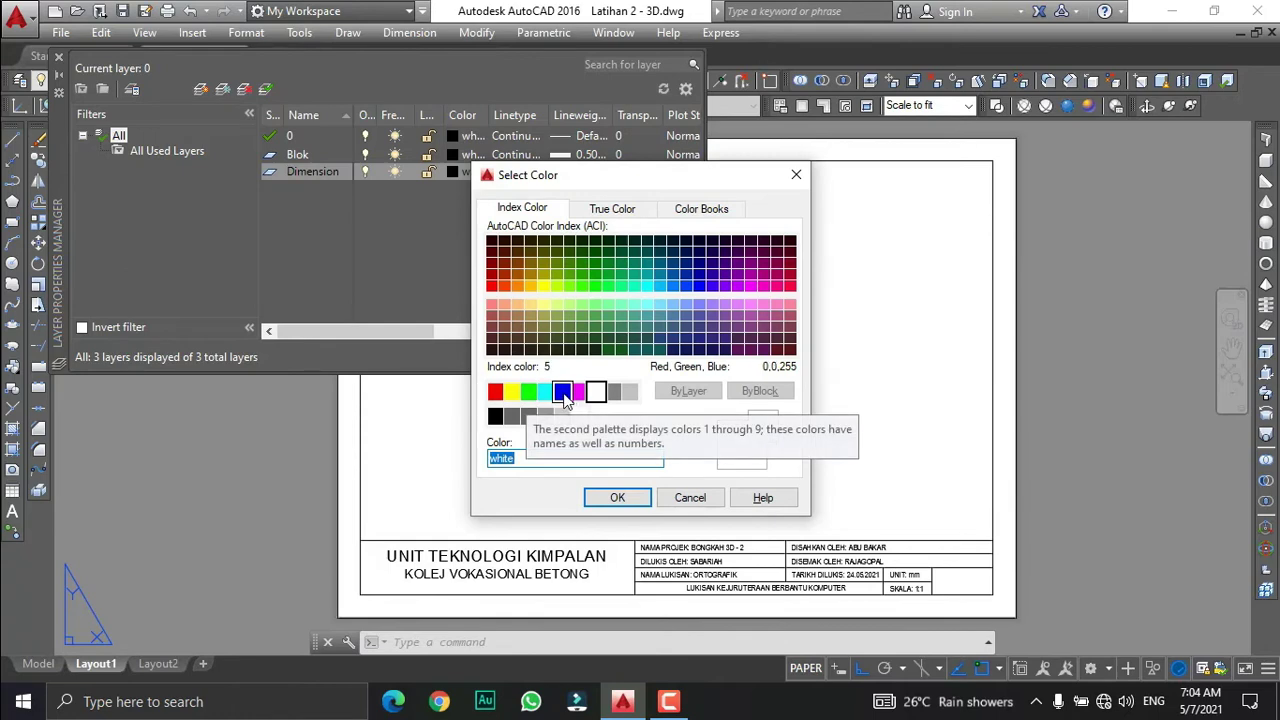
click(500, 395)
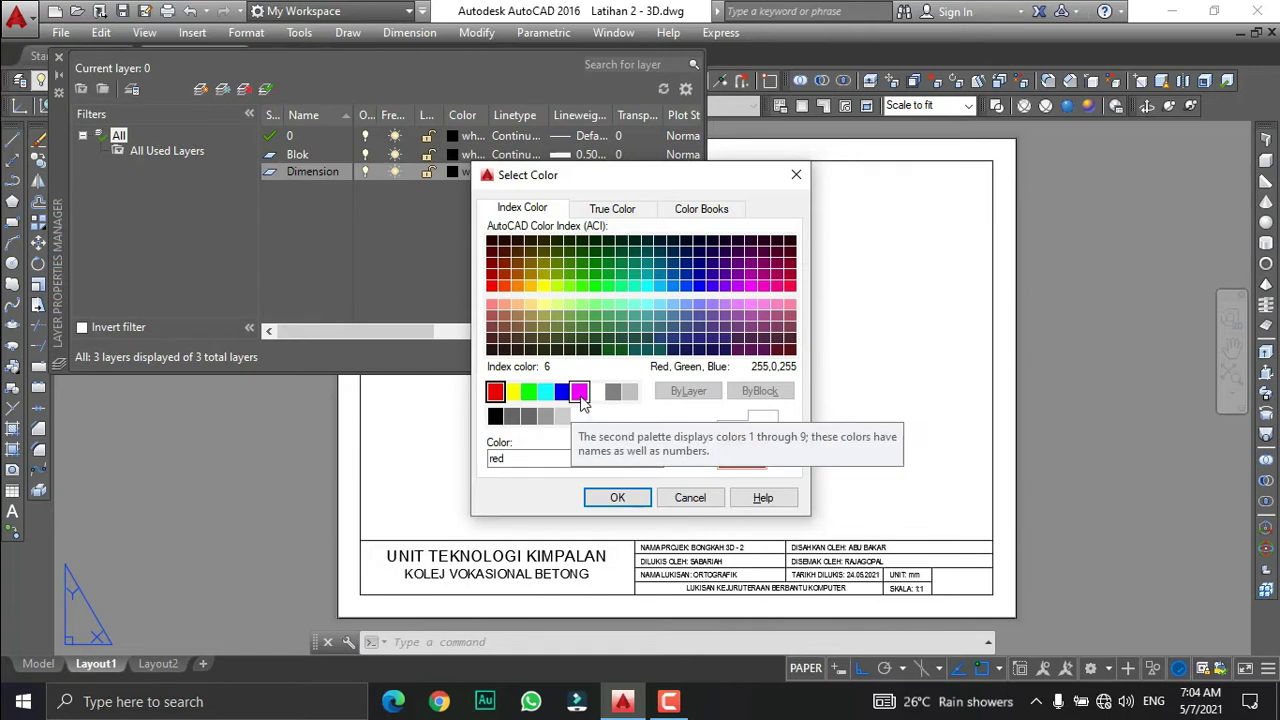
click(580, 394)
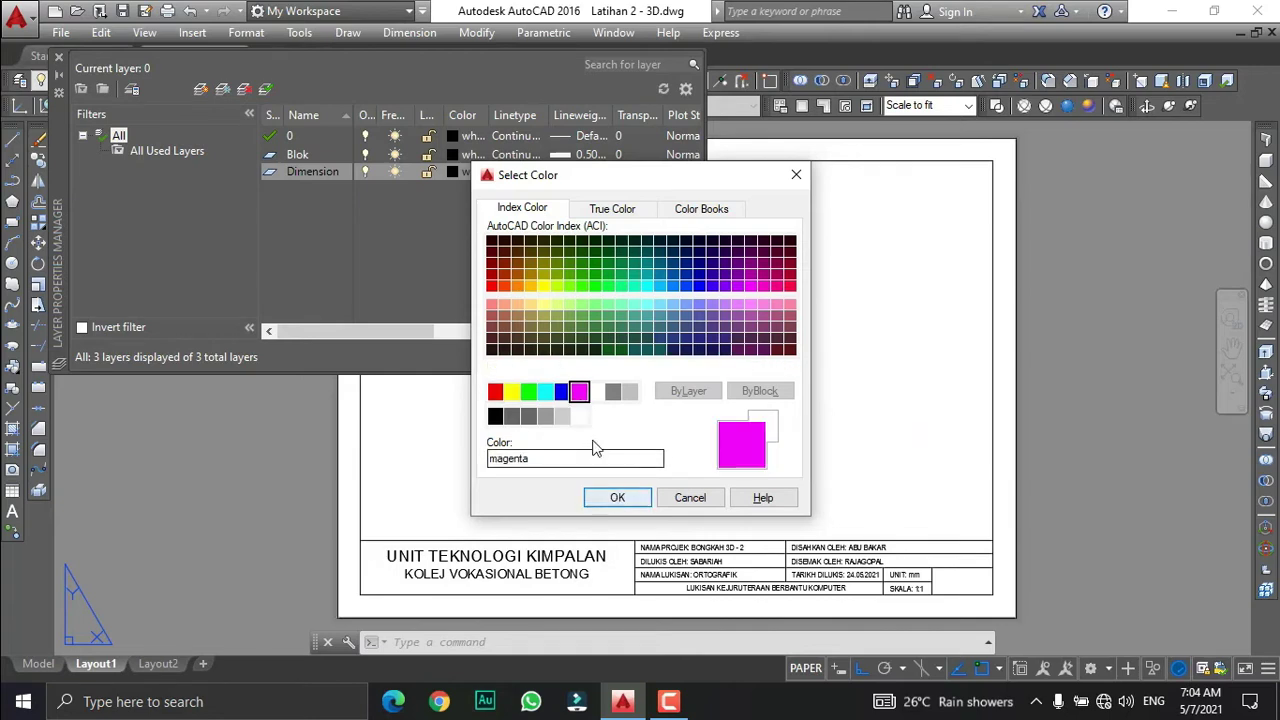
click(617, 497)
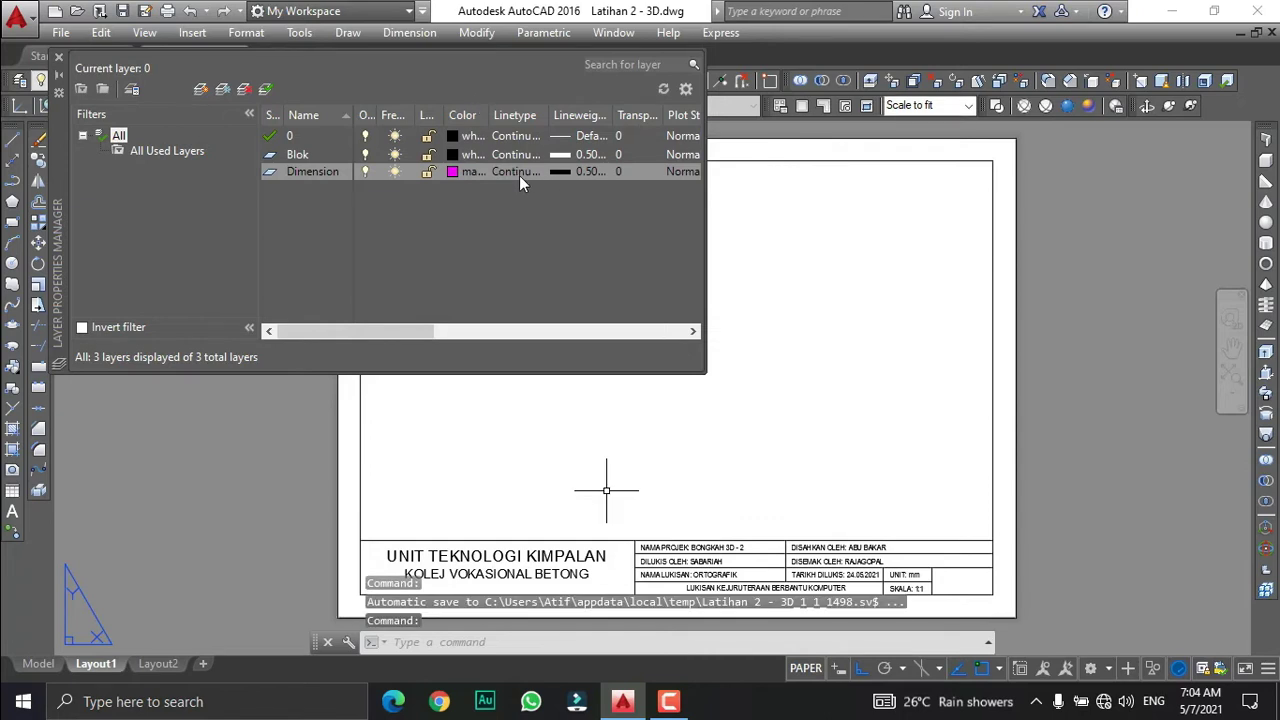
click(574, 172)
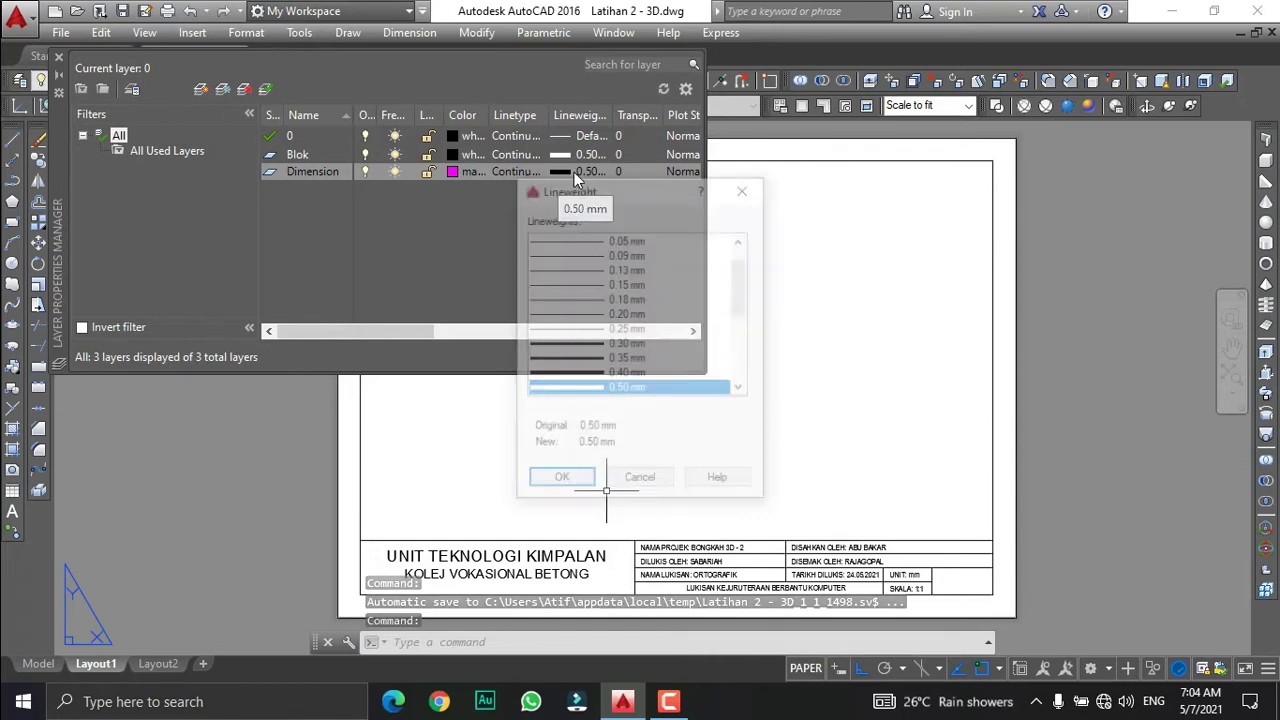
click(596, 300)
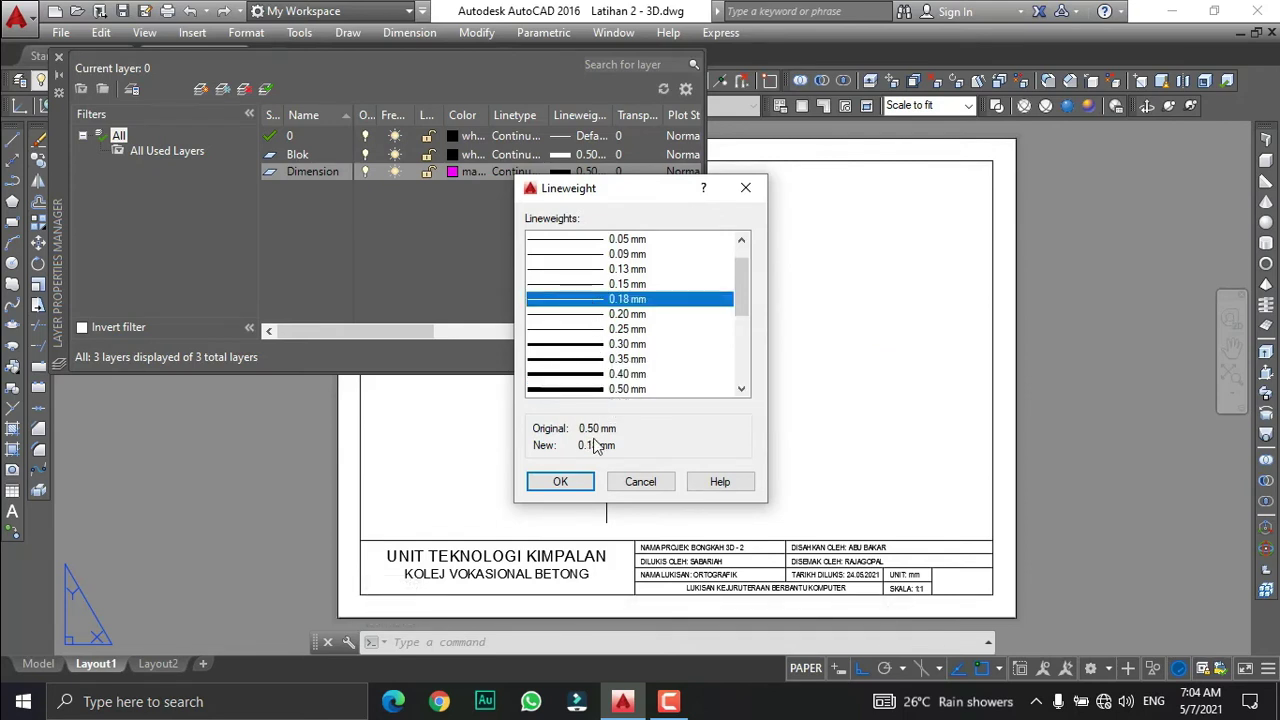
click(560, 482)
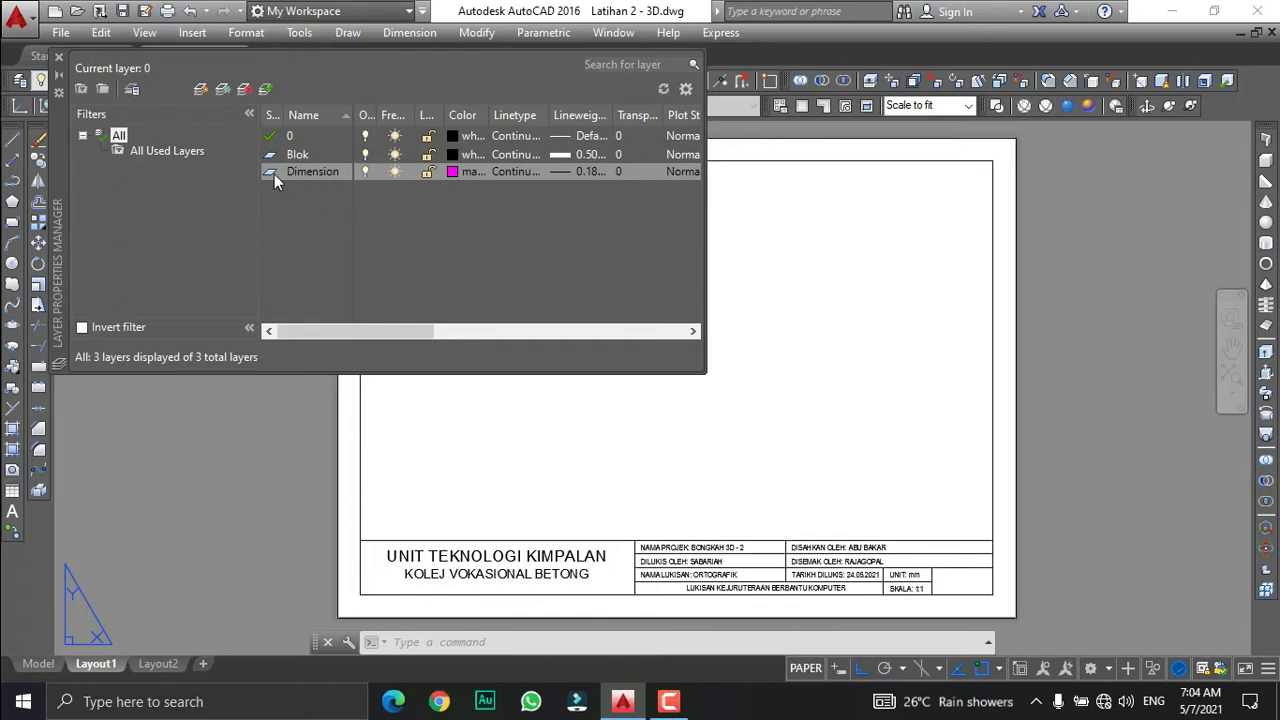
Move the whole title block and border, including all their texts, to the Blok layer.
click(60, 55)
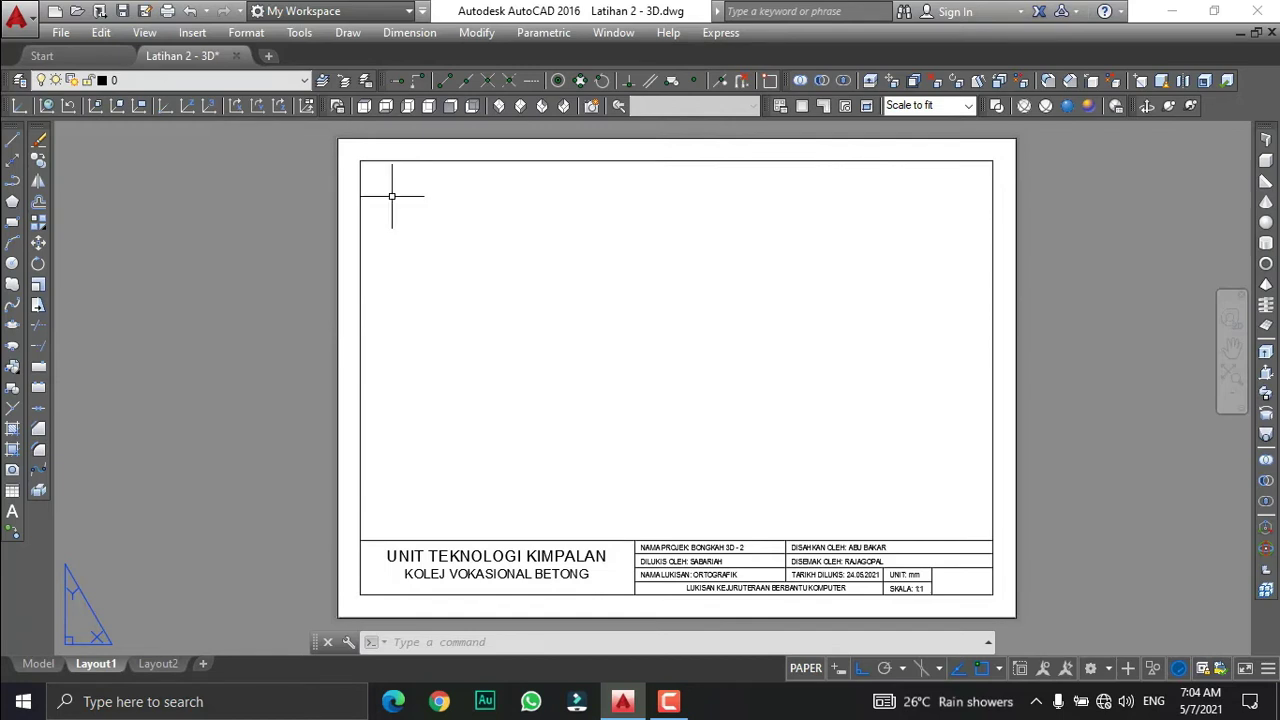
click(1058, 636)
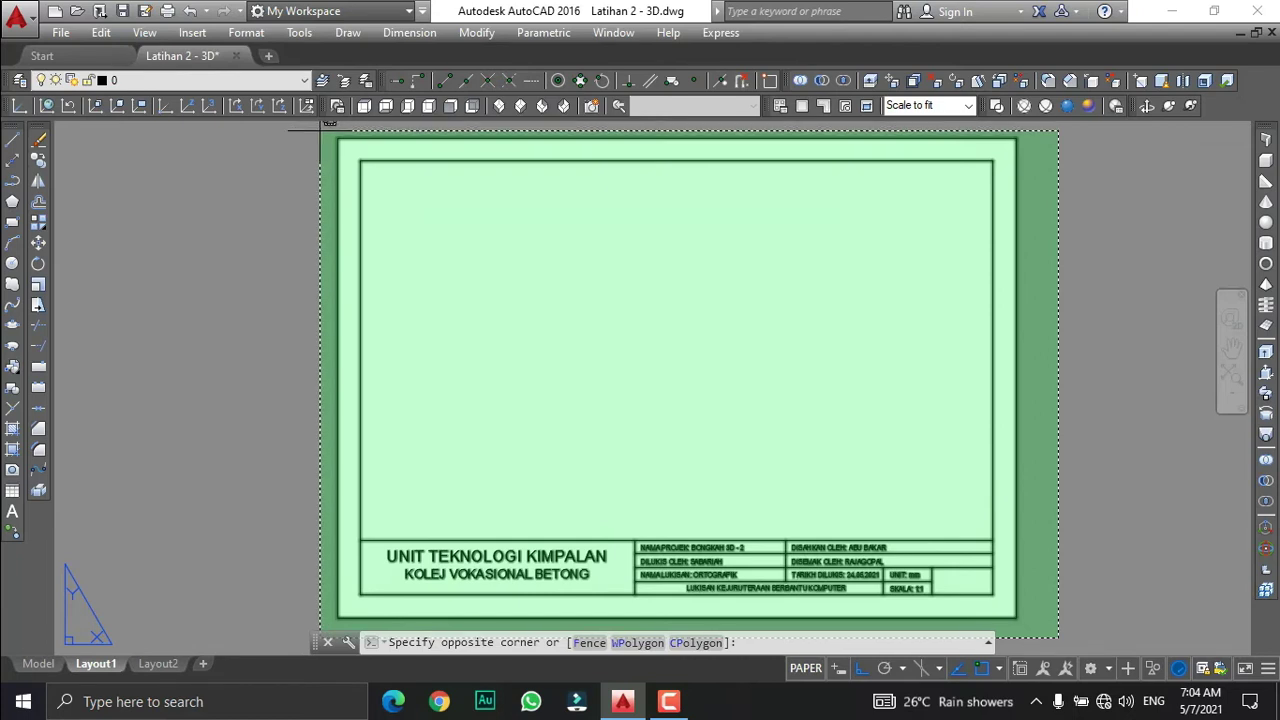
click(320, 128)
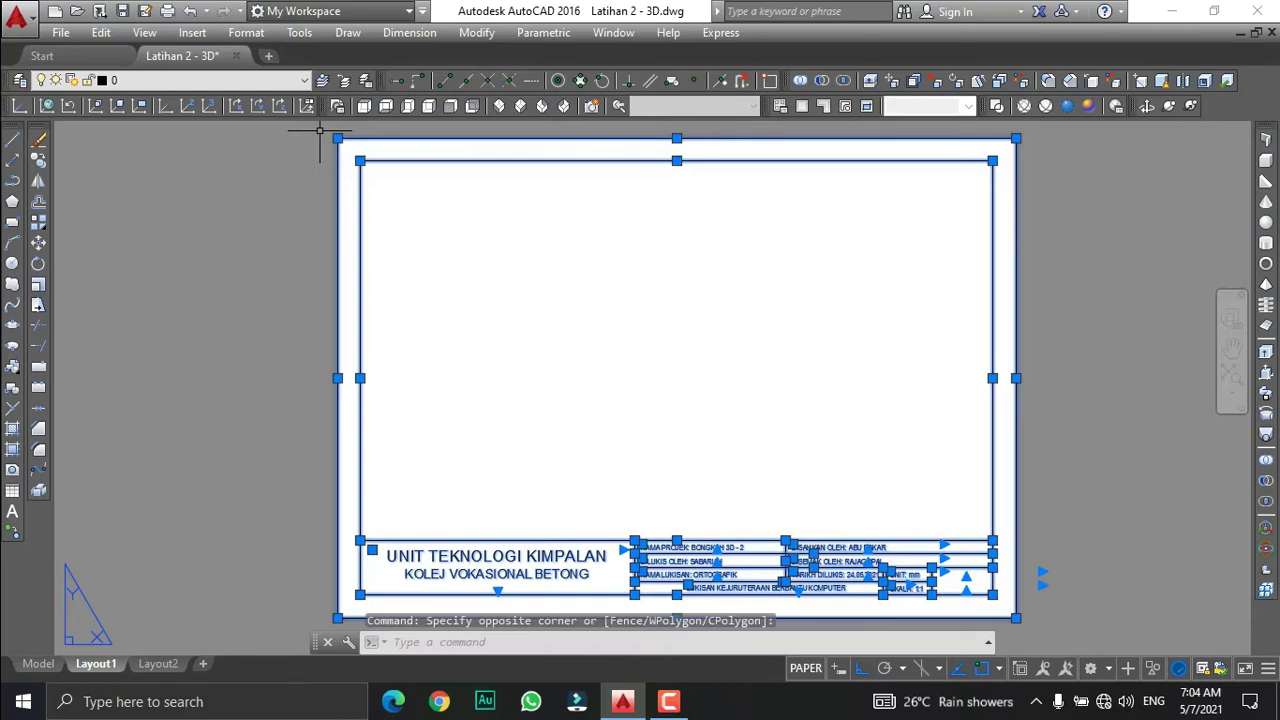
click(218, 80)
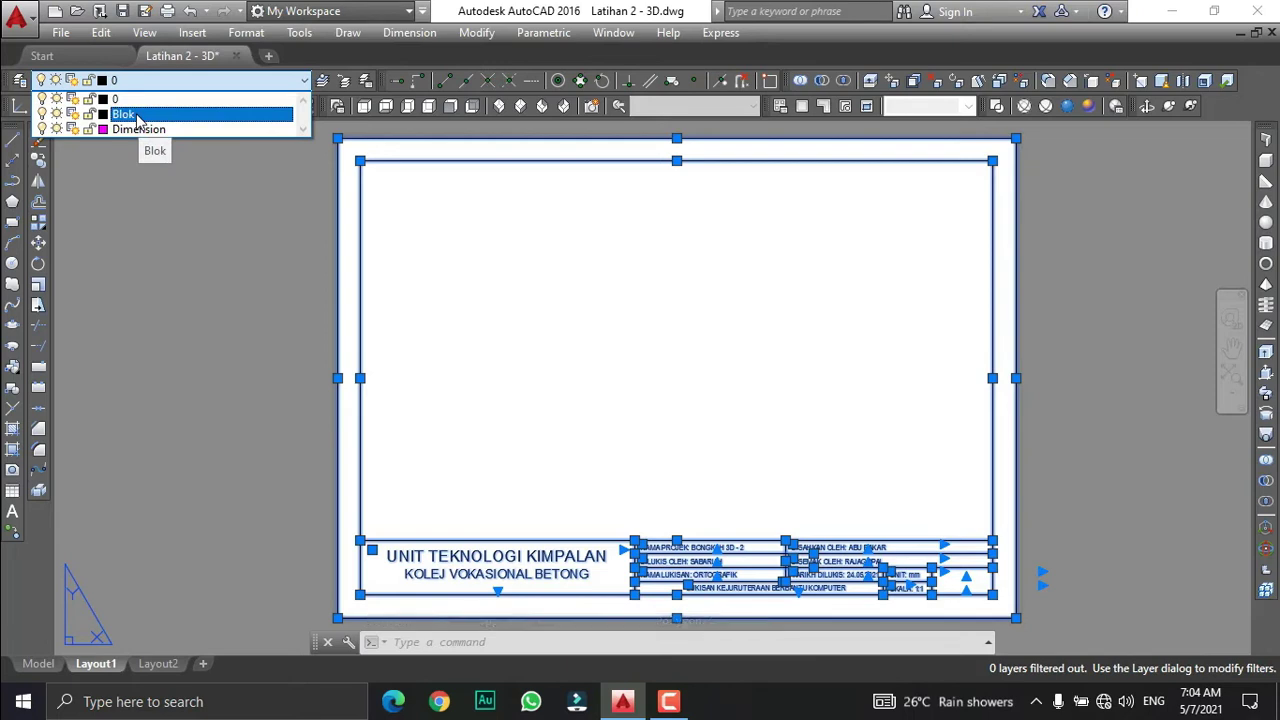
click(137, 115)
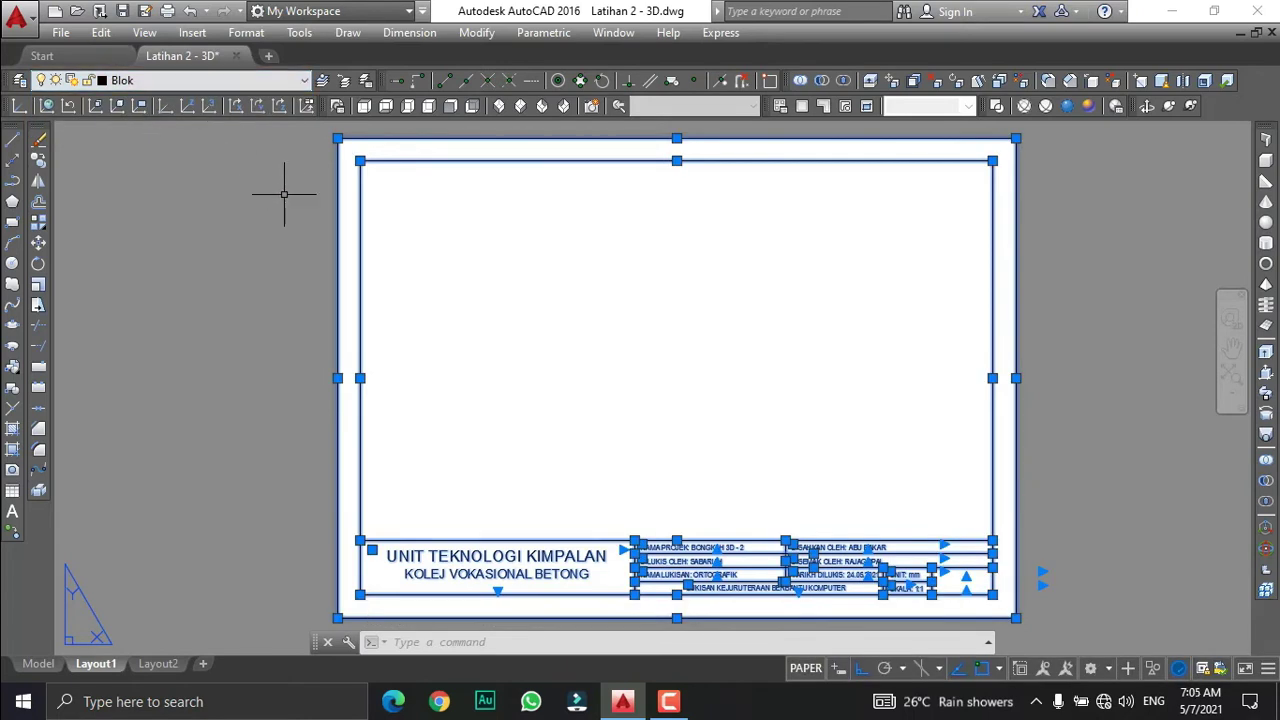
key(Escape)
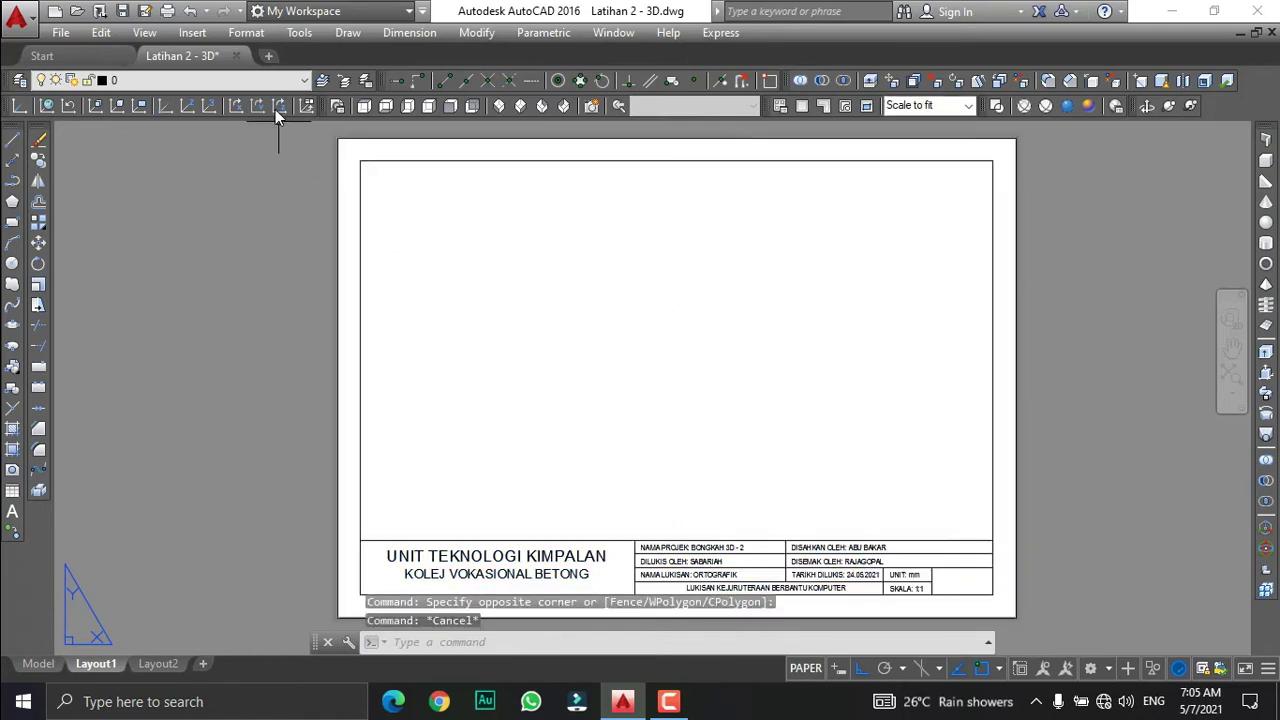
Turn the Blok layer off and back on to check that it holds the border and title block.
click(205, 81)
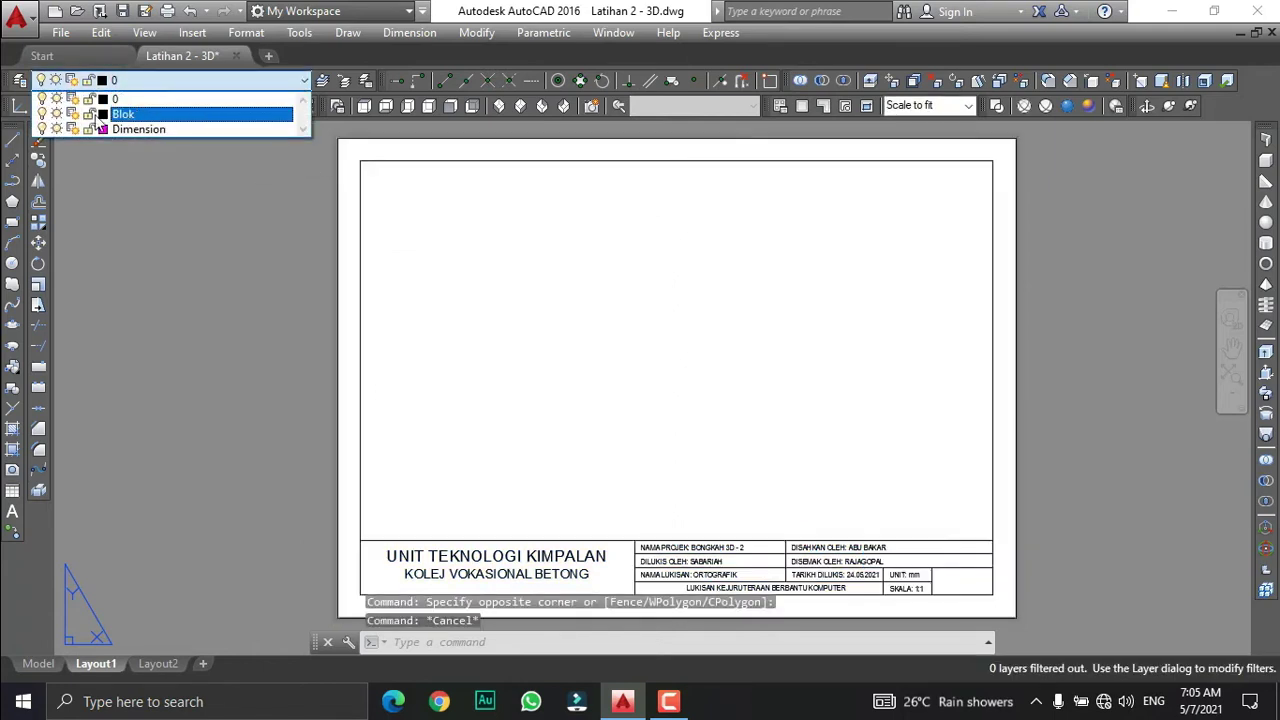
click(42, 114)
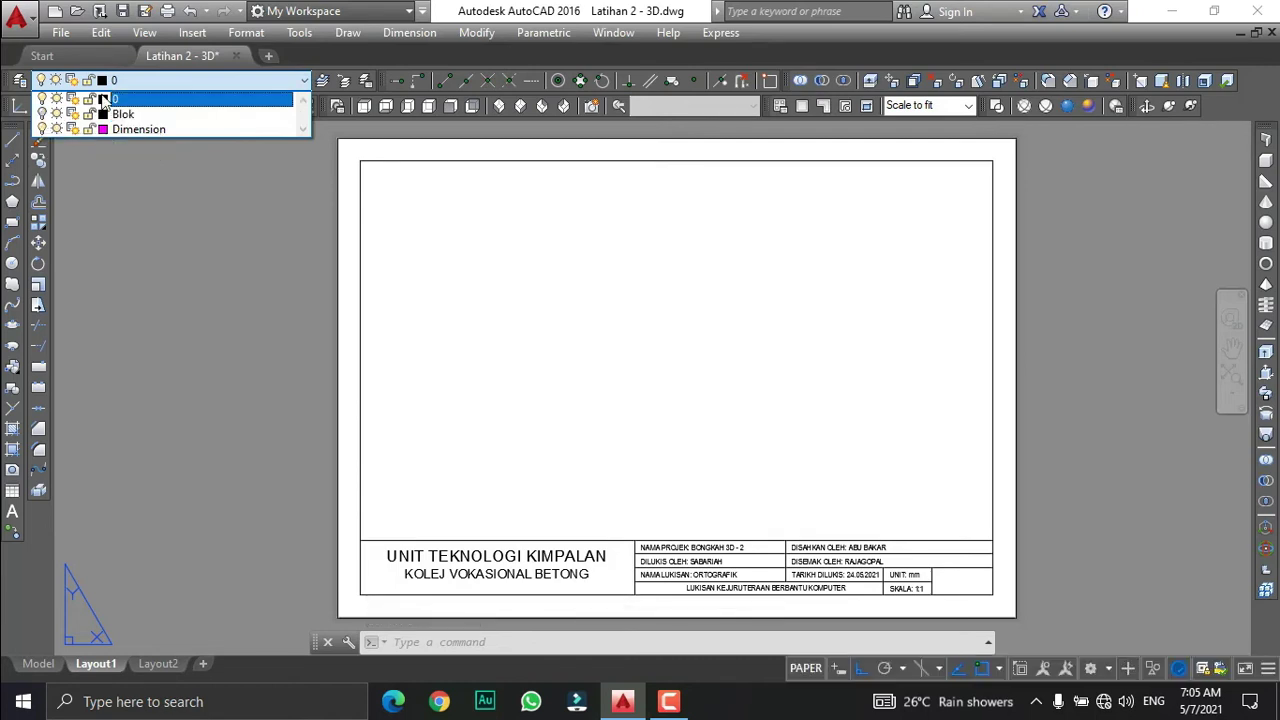
click(135, 80)
click(229, 86)
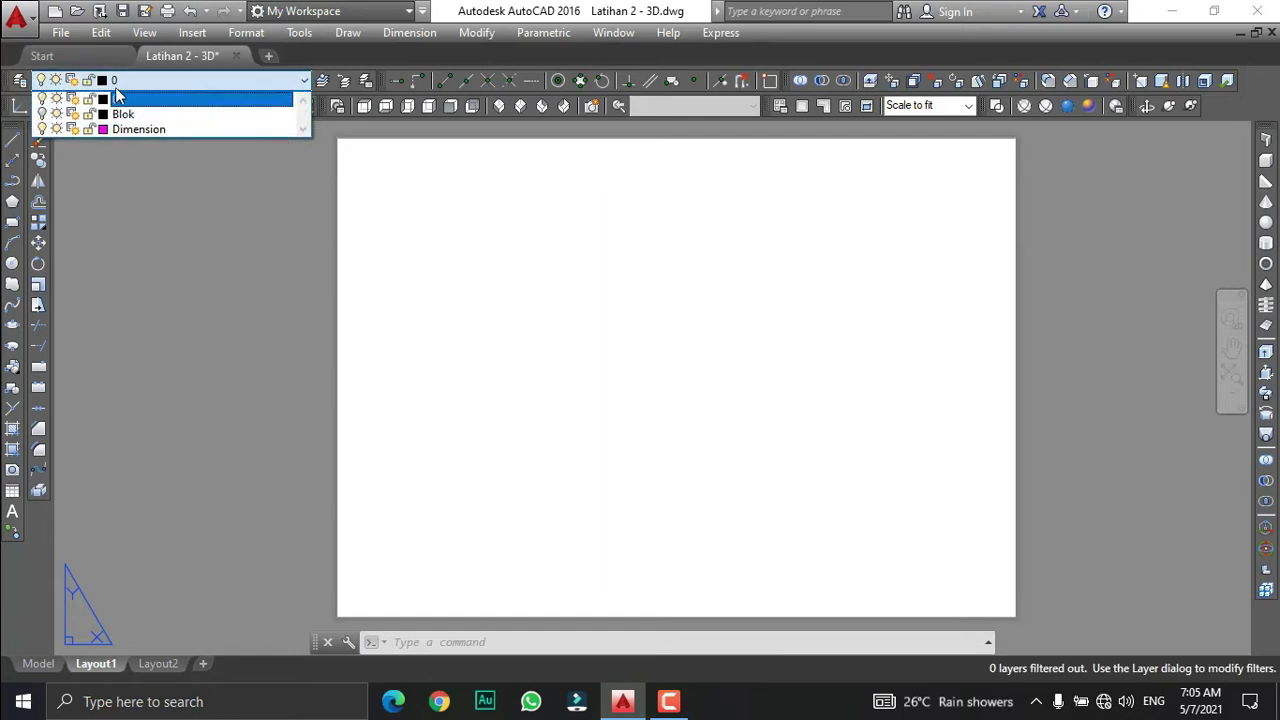
click(136, 80)
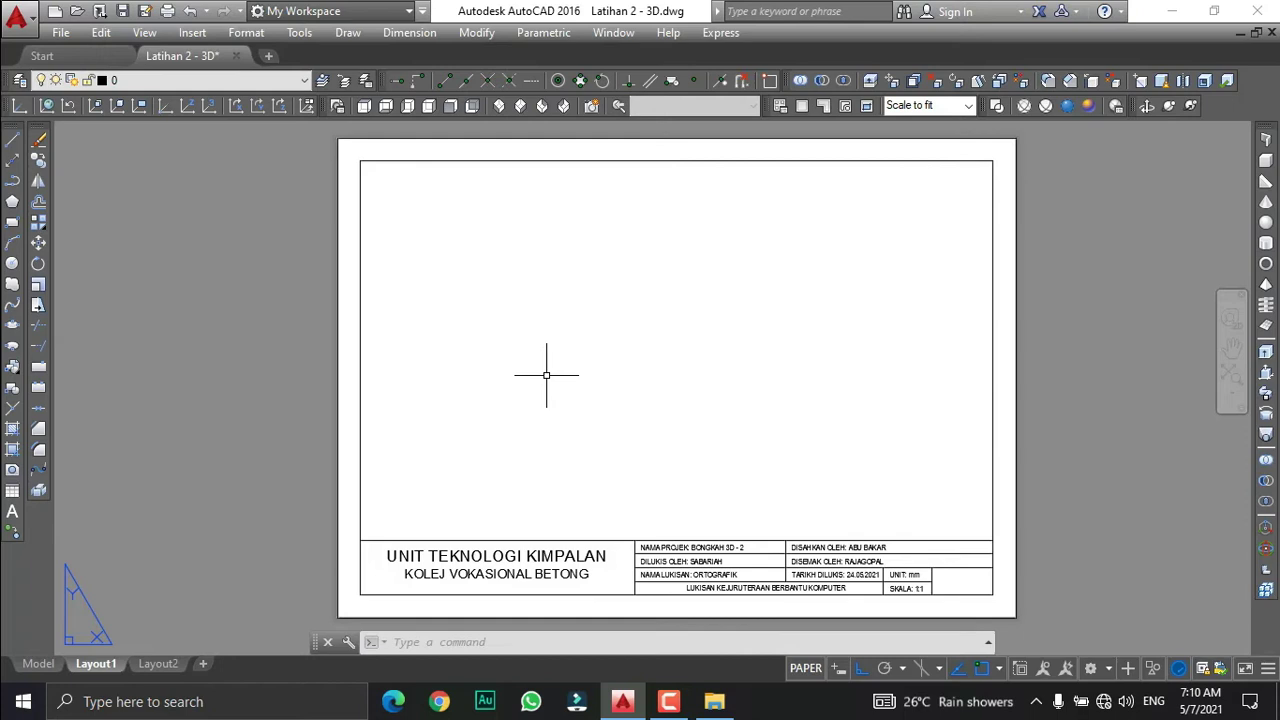
Start creating viewports with MVSETUP, using layout option 2, Std. Engineering.
text(MV)
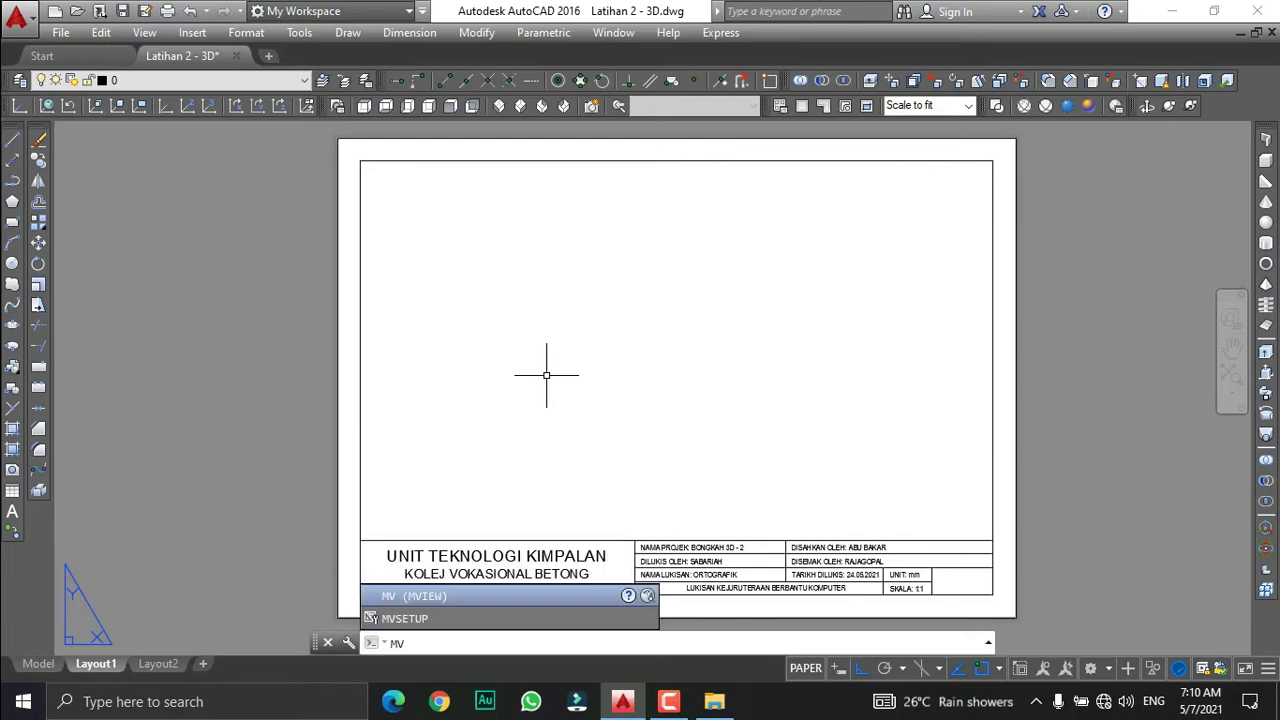
text(S)
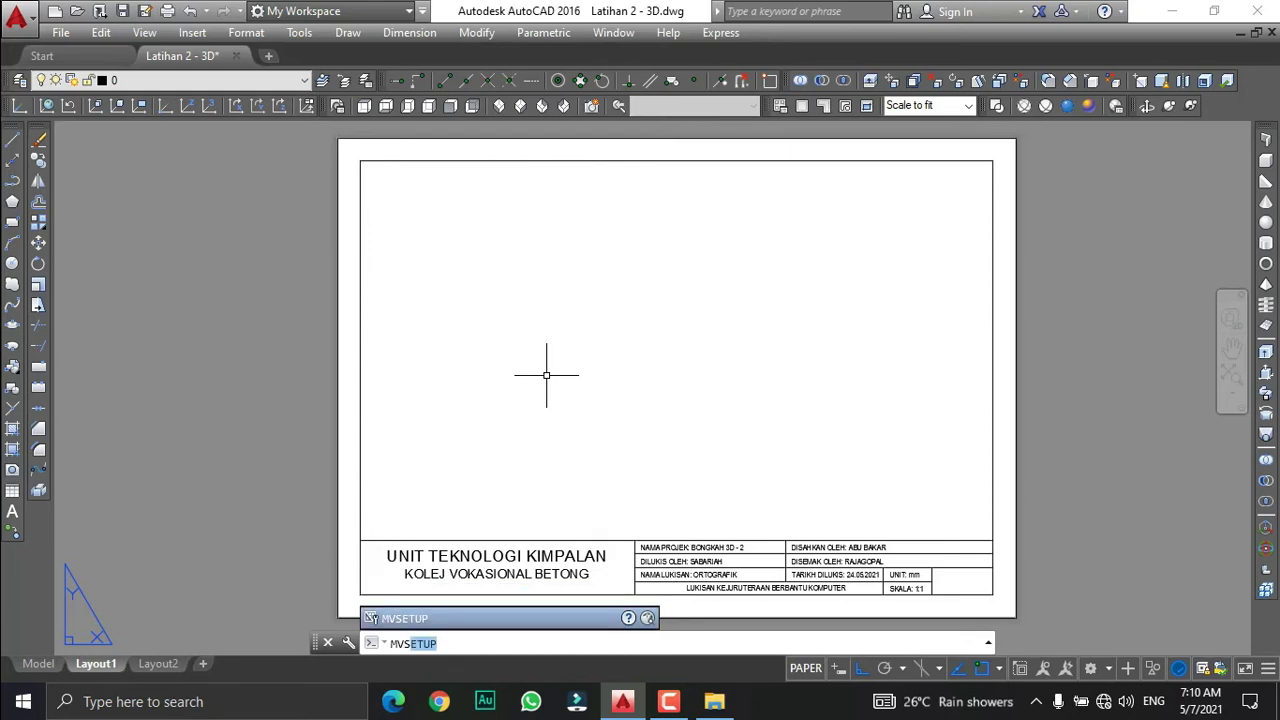
text(ETUP)
key(Return)
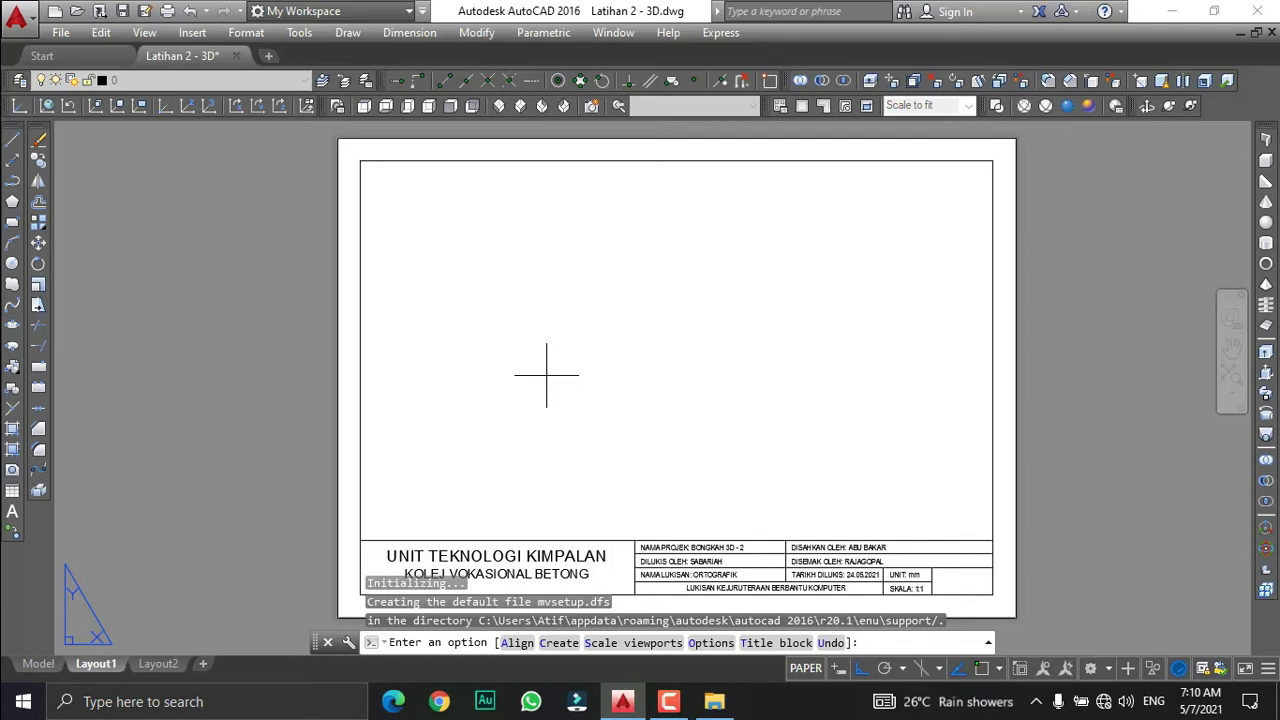
text(c)
key(Return)
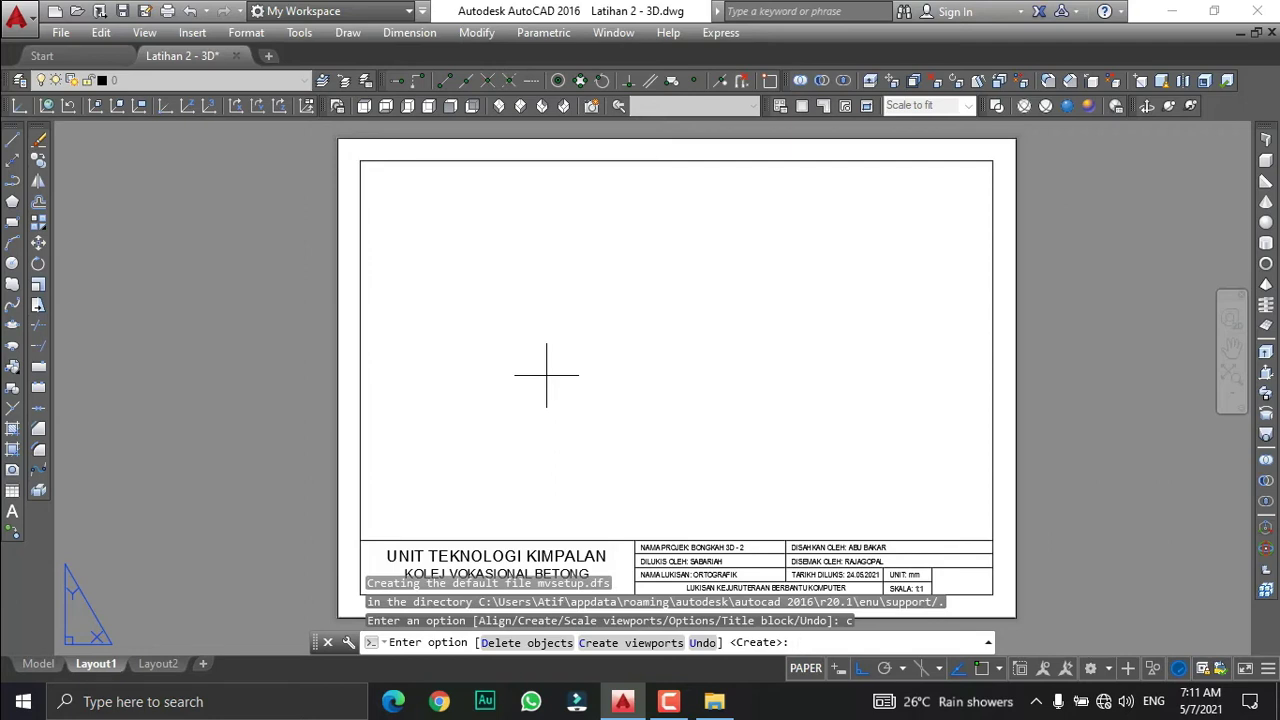
key(Return)
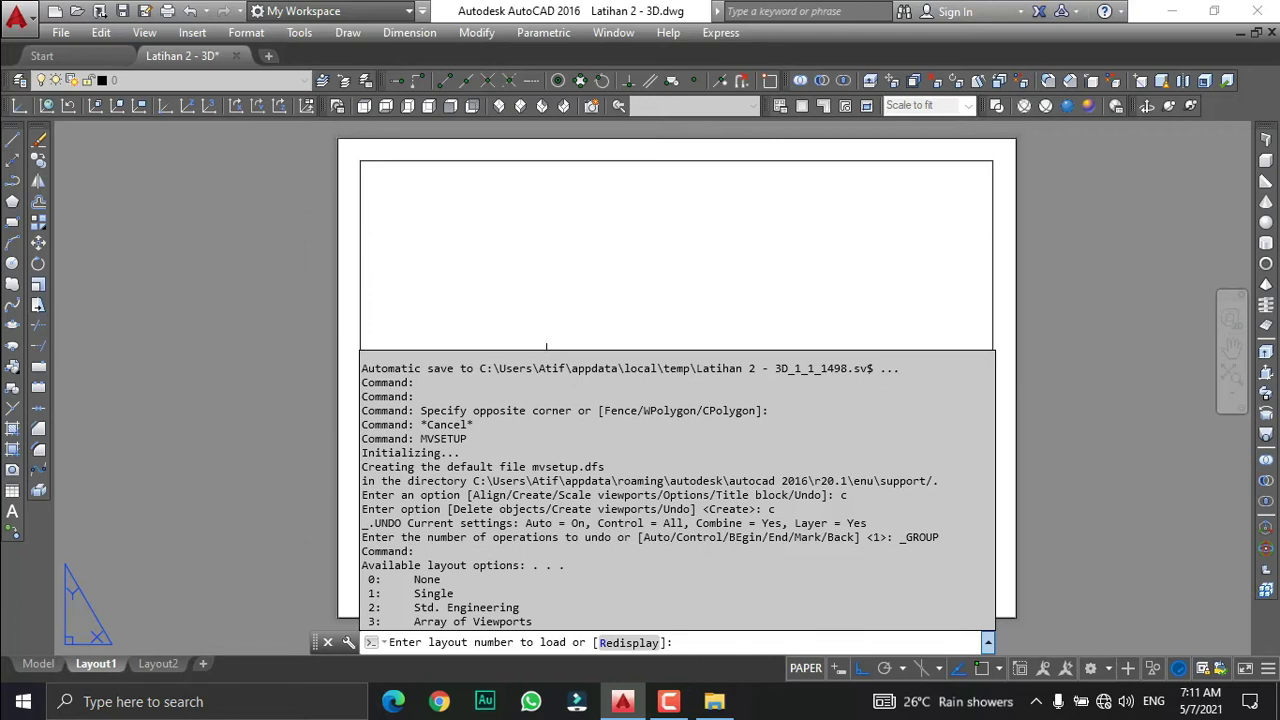
text(2)
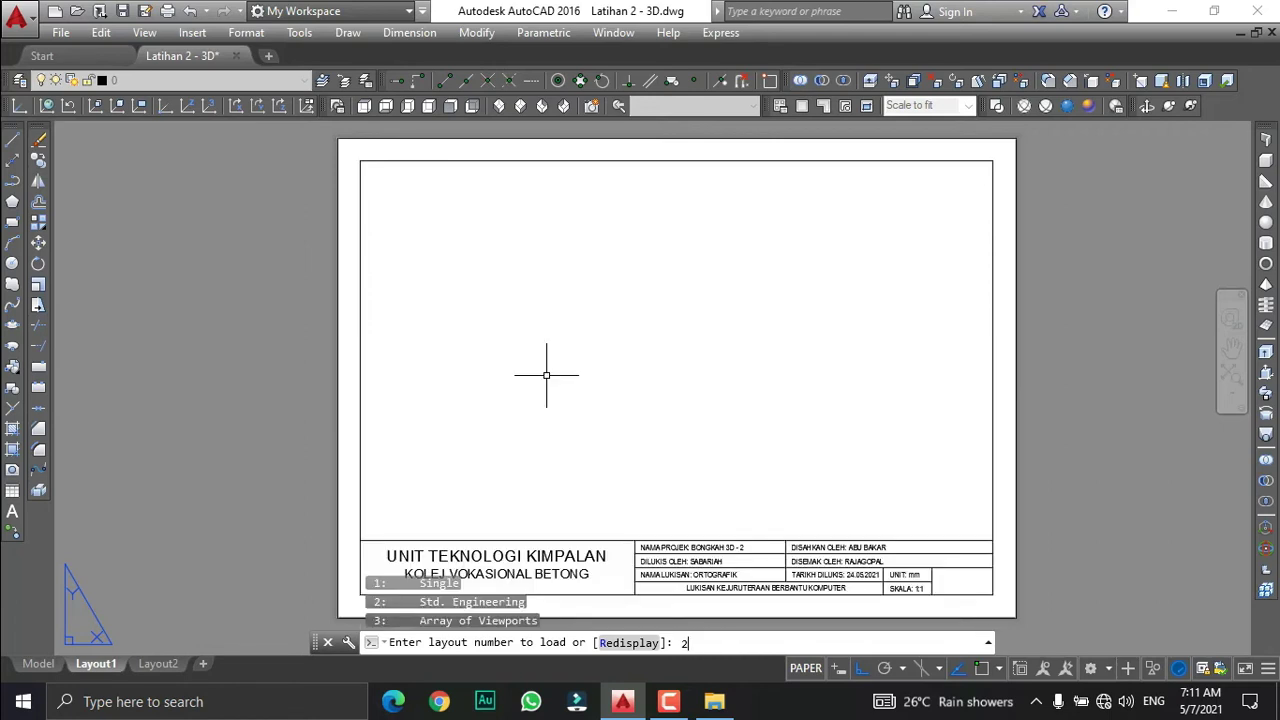
key(Return)
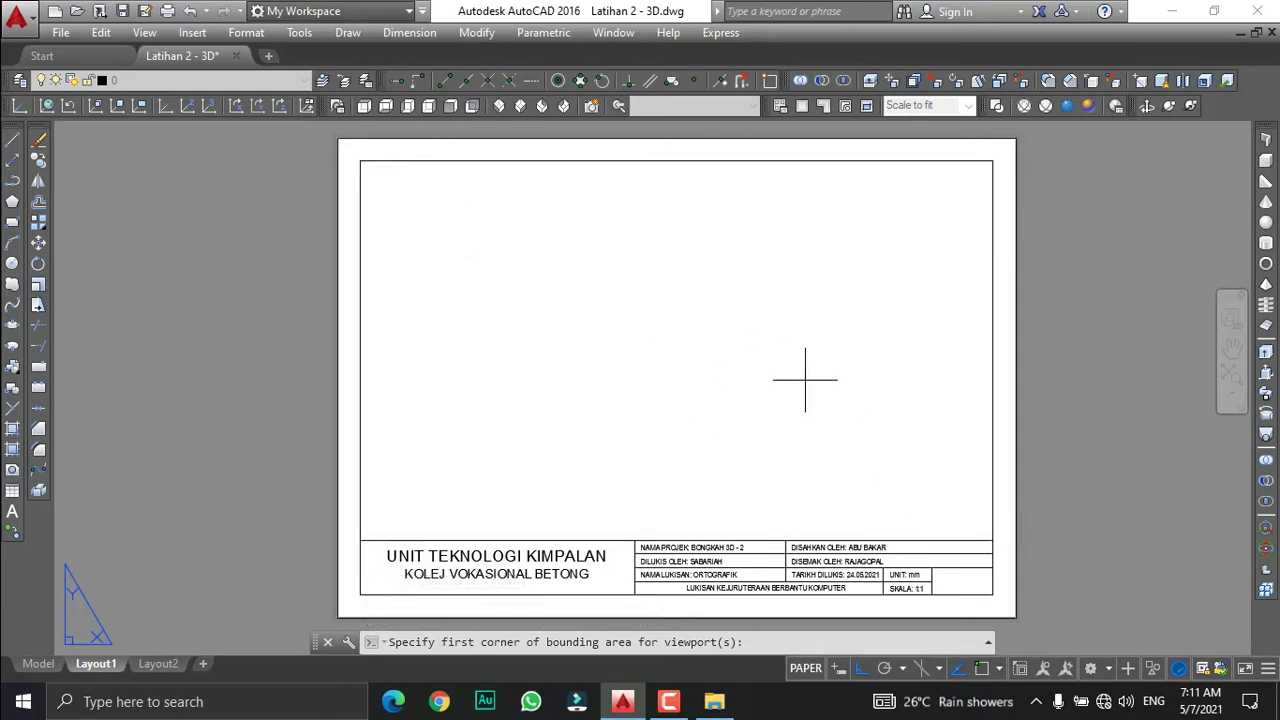
Enable the Endpoint object snap for picking the viewport corners.
click(998, 669)
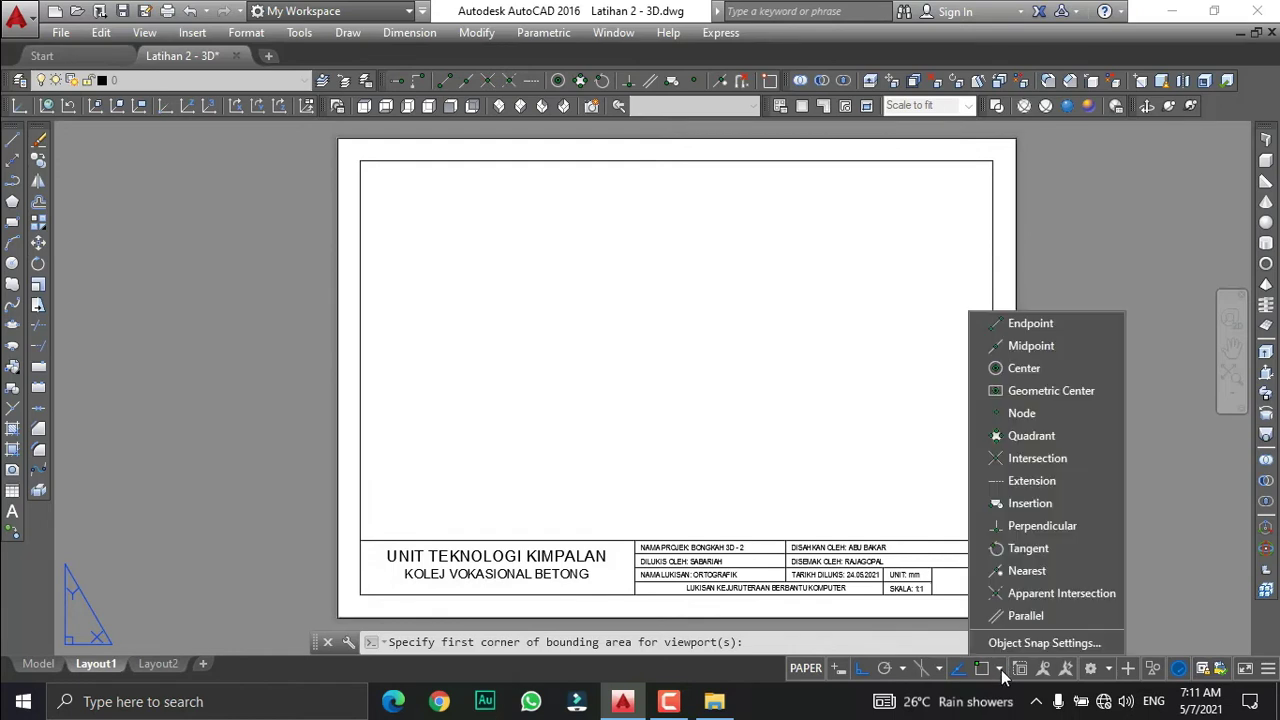
click(1027, 329)
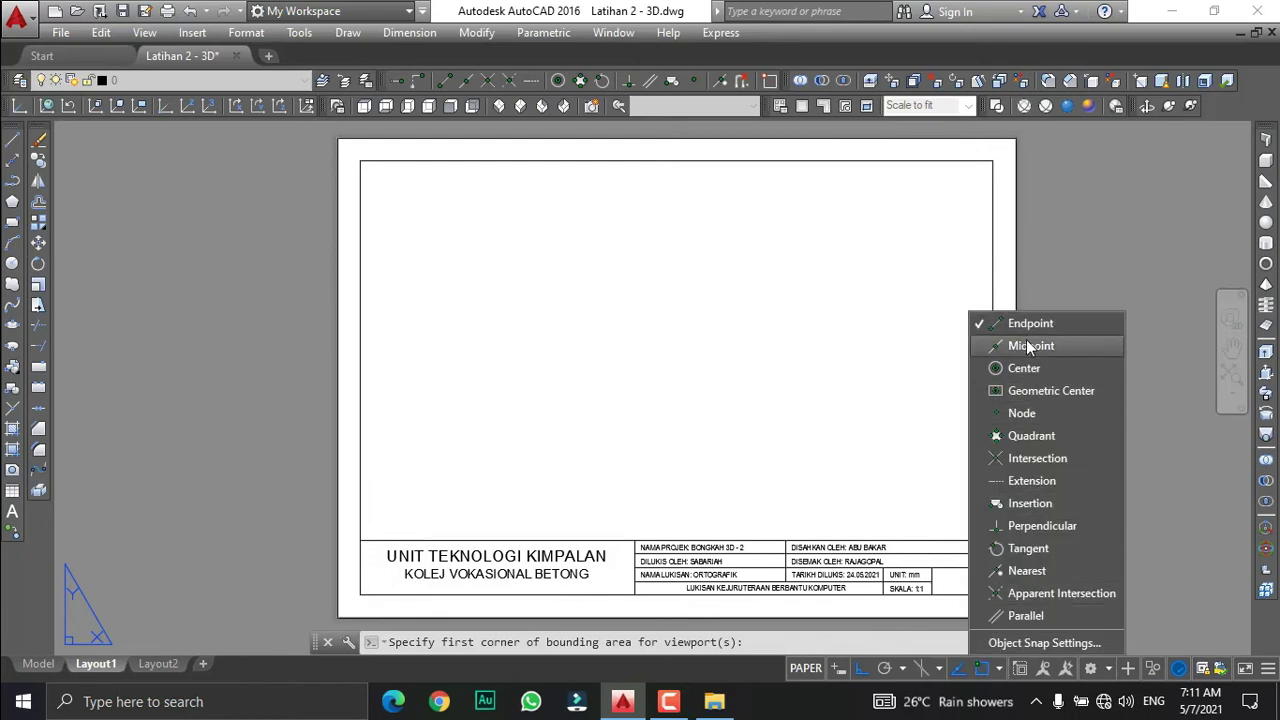
click(998, 669)
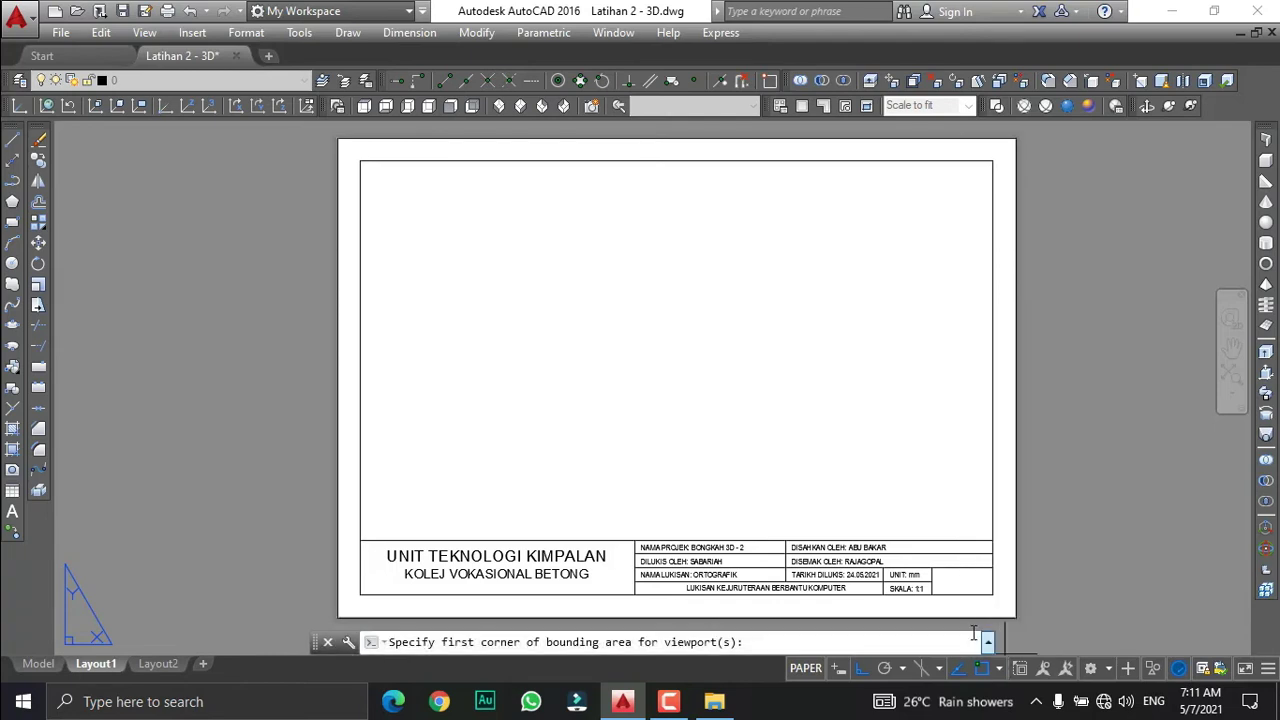
Fit the four viewports into the frame area above the title block, with spacing 0 in both X and Y.
click(360, 160)
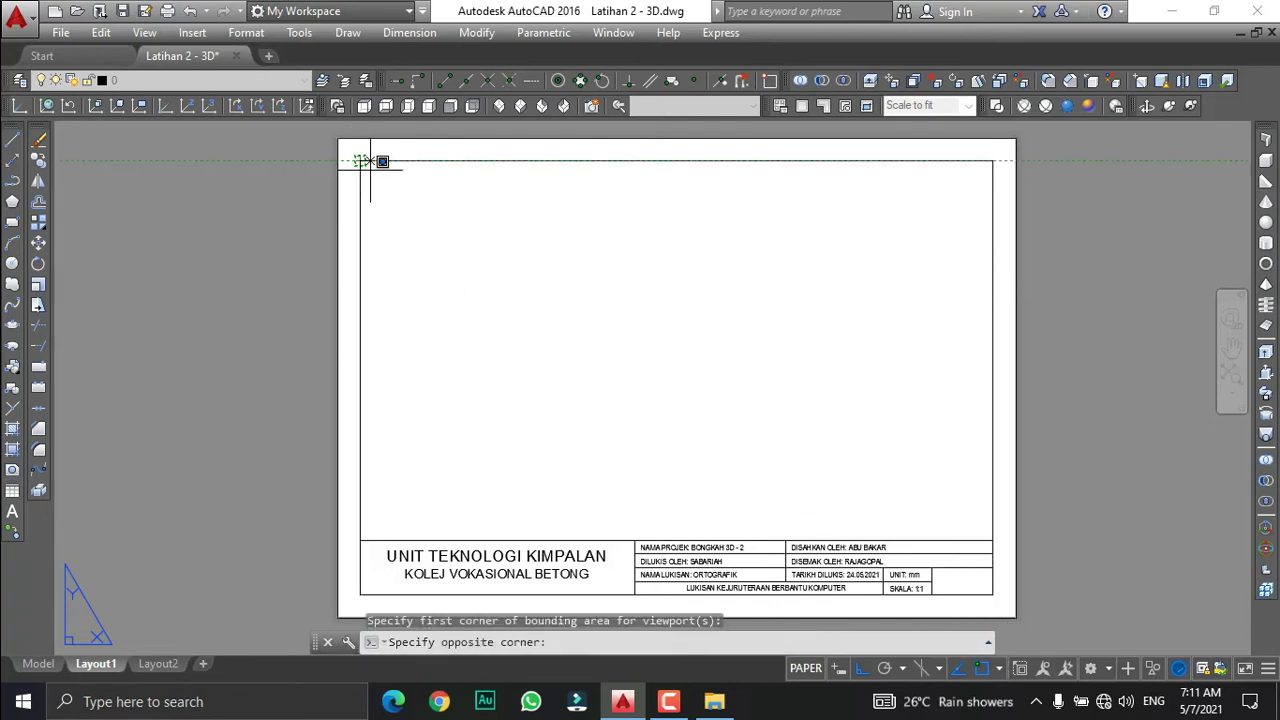
click(993, 540)
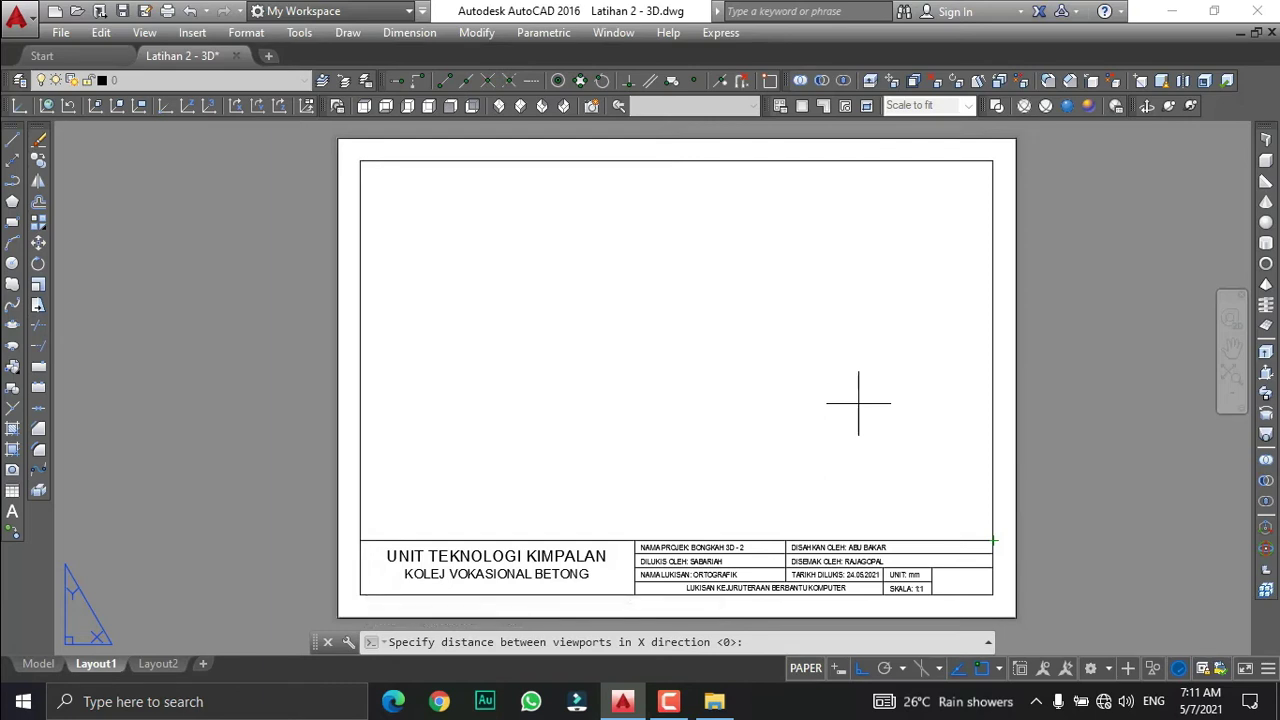
key(Return)
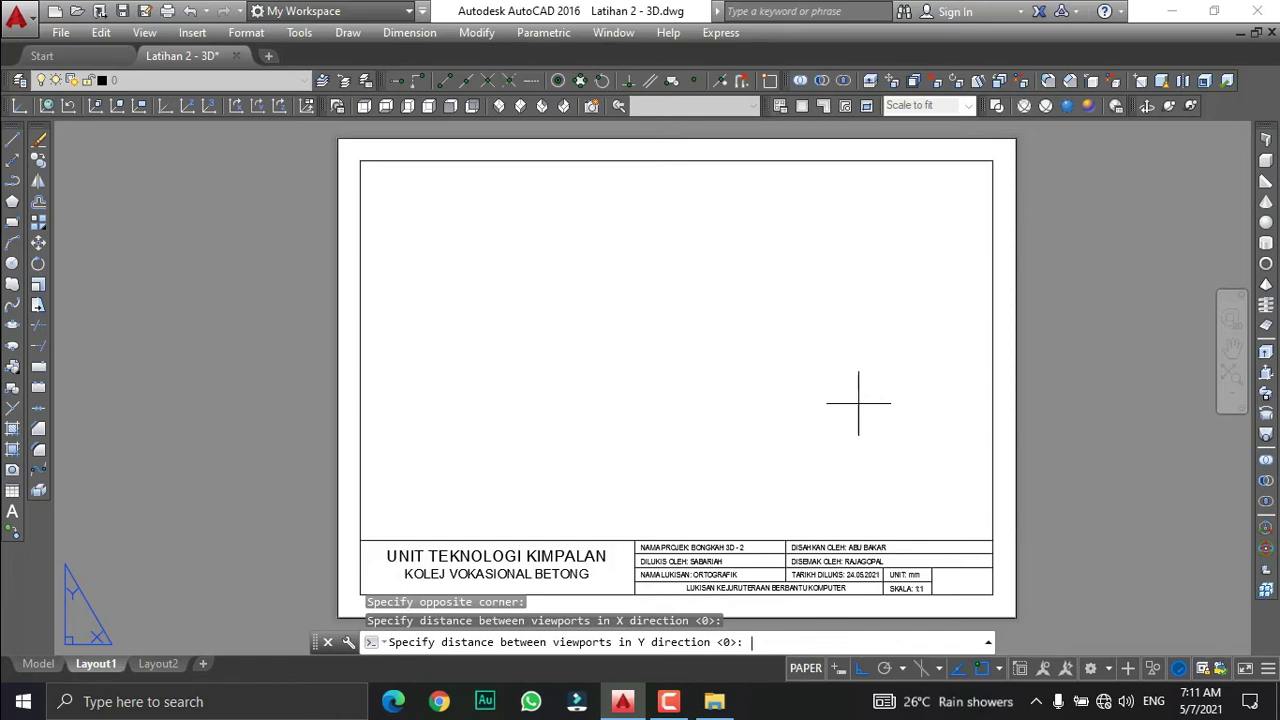
key(Return)
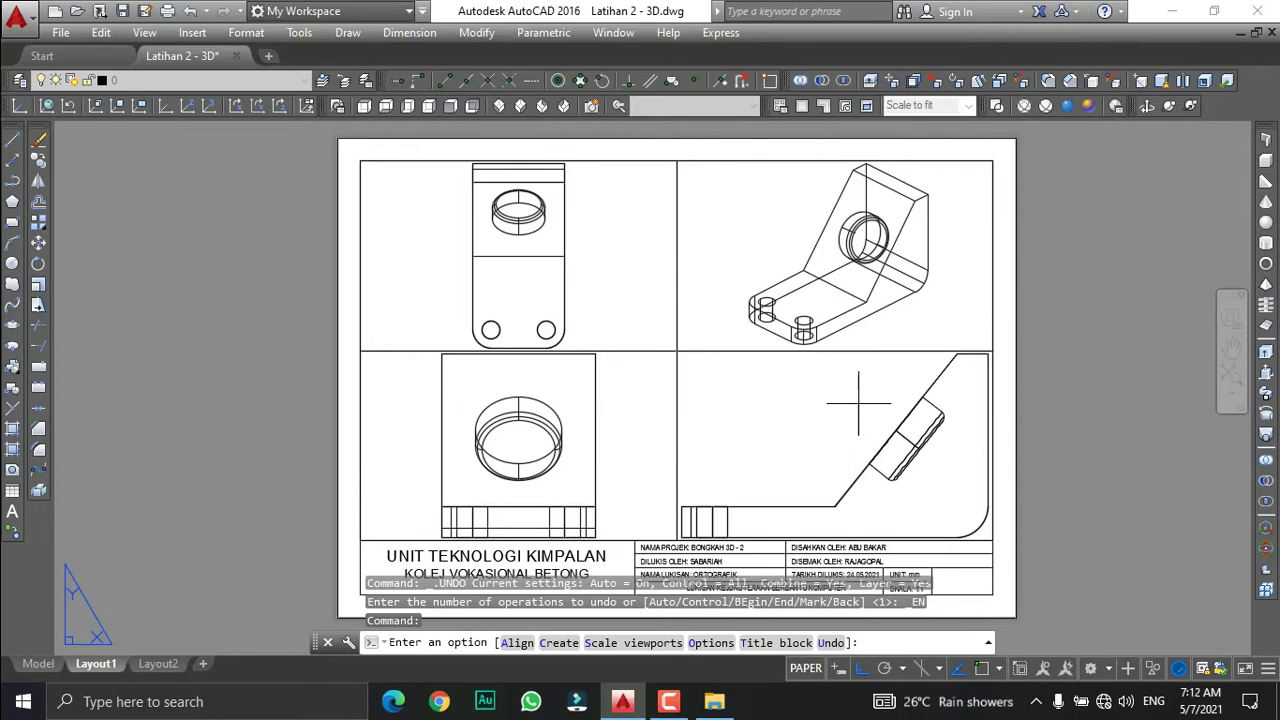
key(Escape)
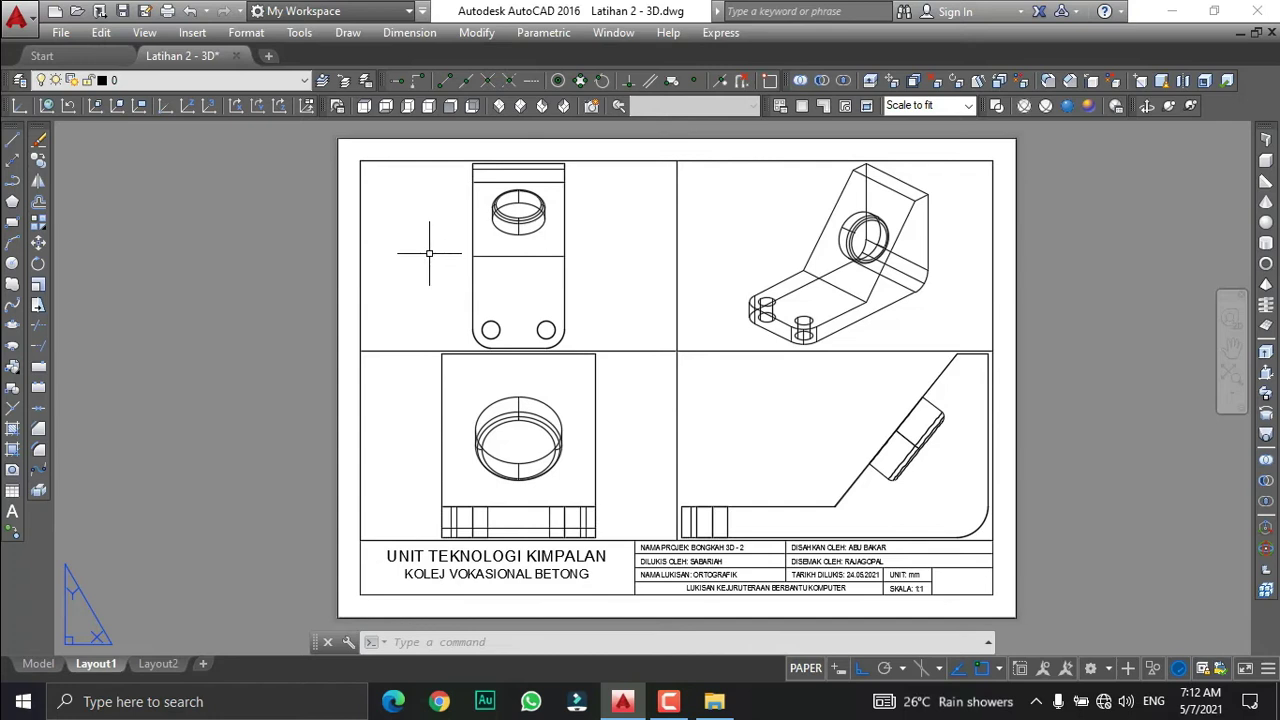
Activate the Top view viewport and set its scale to 1:2.
double_click(427, 260)
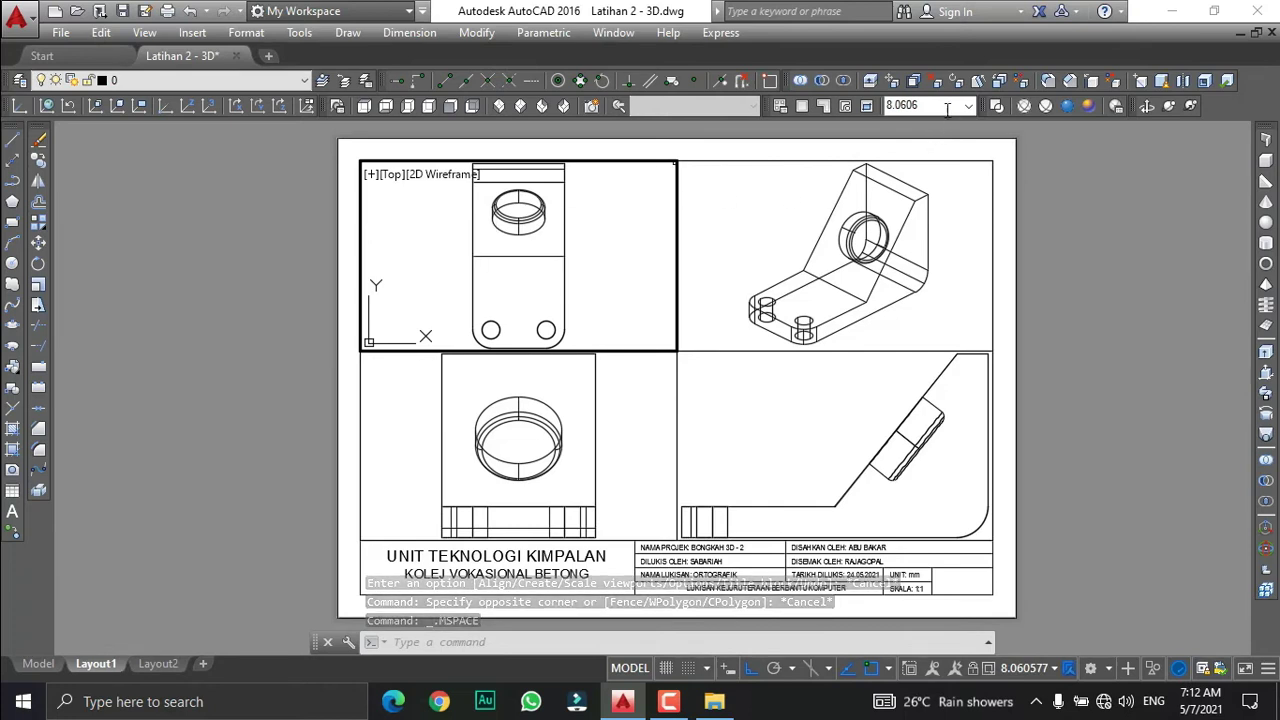
click(968, 107)
click(968, 107)
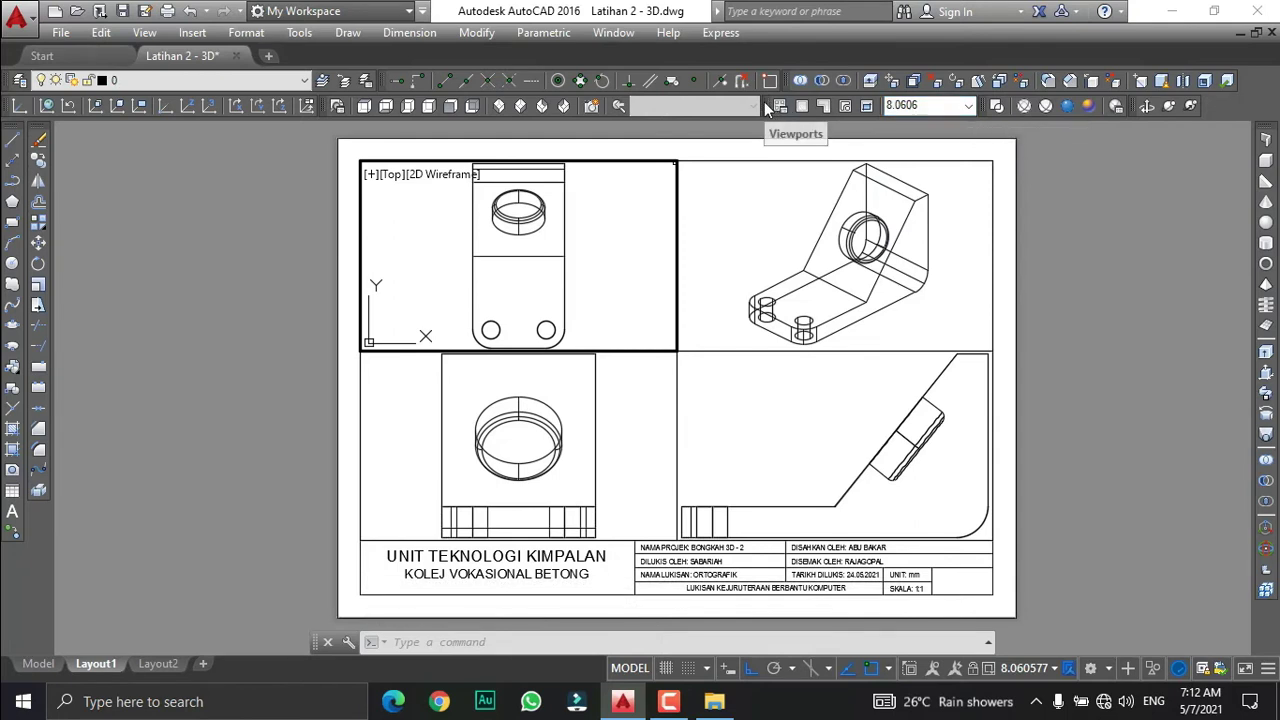
click(968, 106)
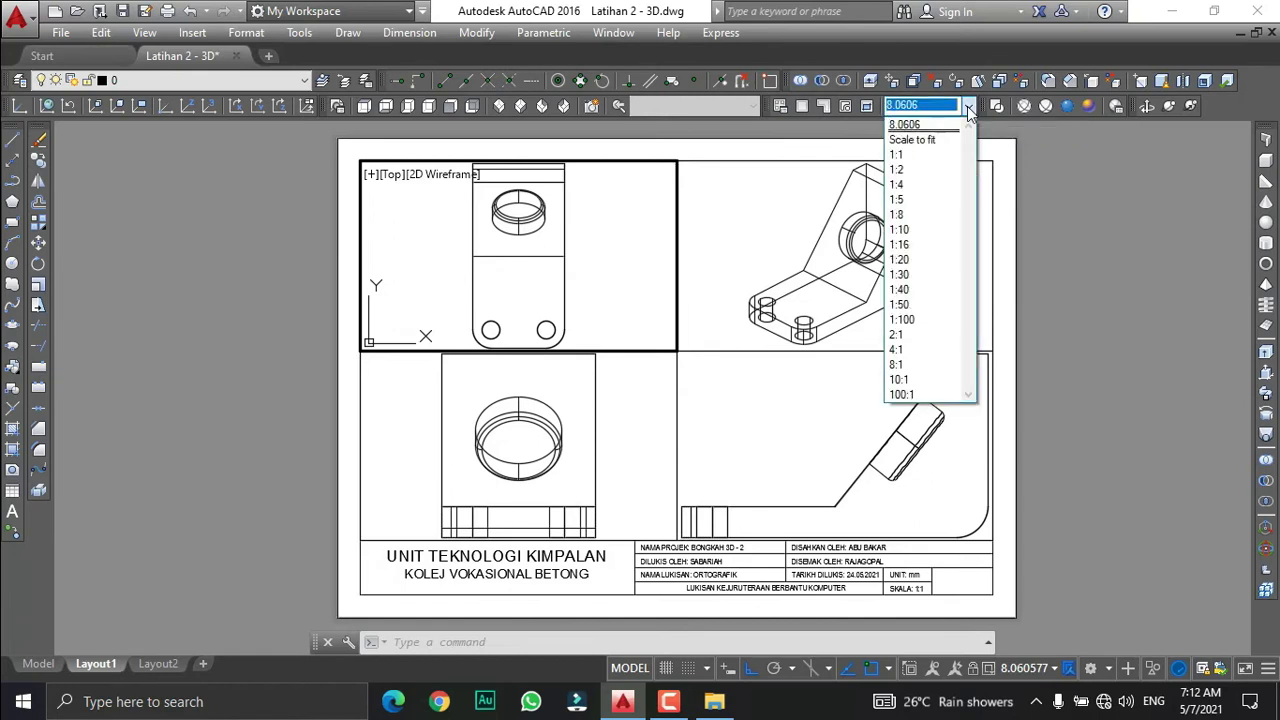
click(918, 170)
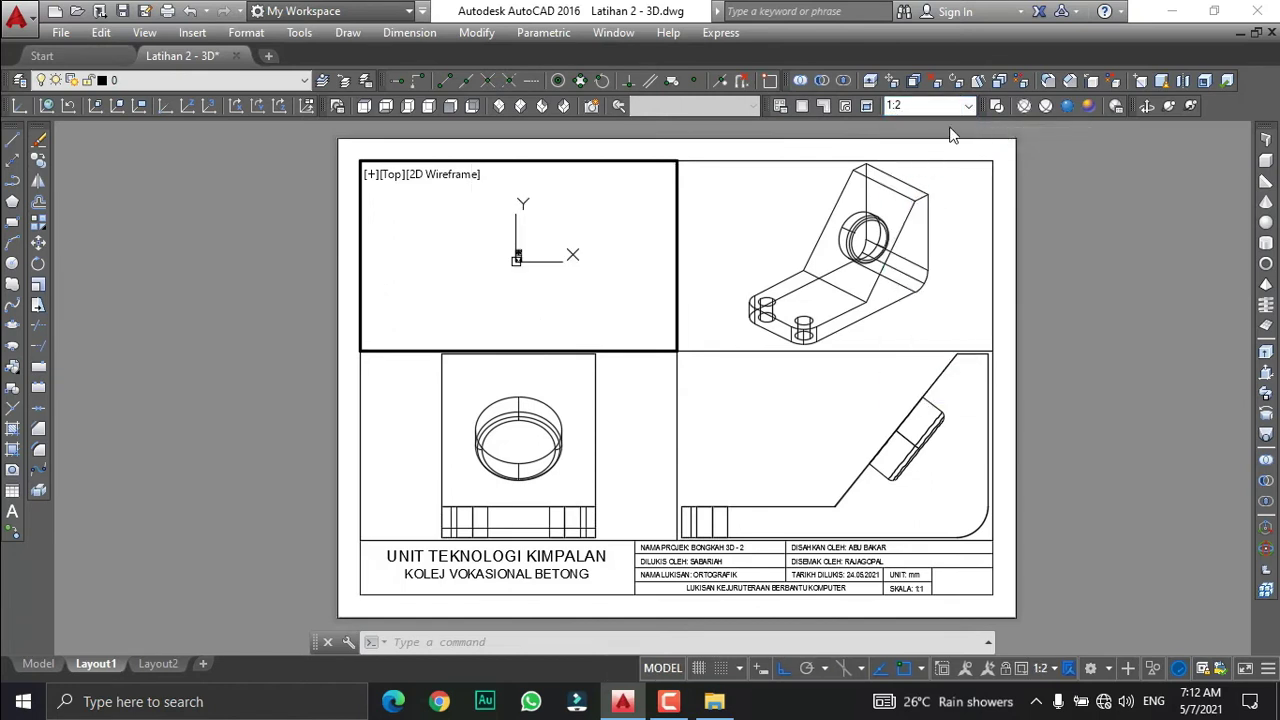
Increase the Top viewport's scale stepwise through 1:1, 2:1 and 4:1 up to 8:1.
click(969, 106)
click(912, 170)
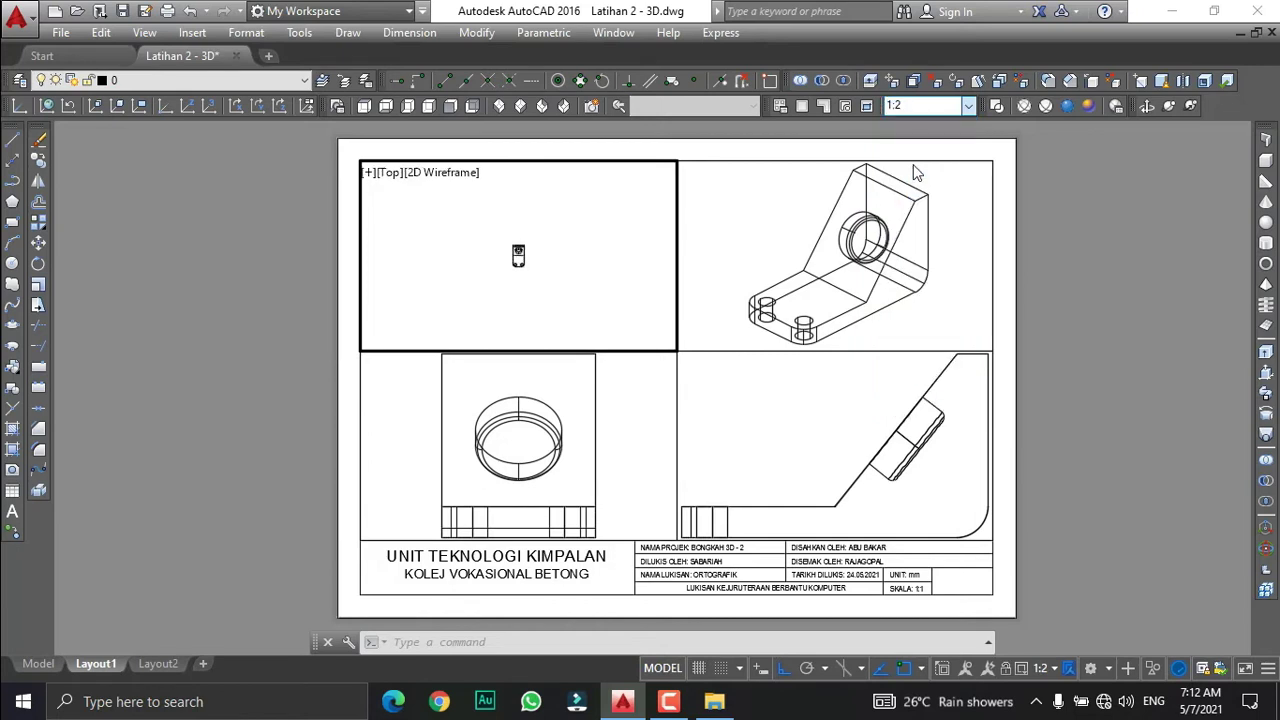
click(969, 106)
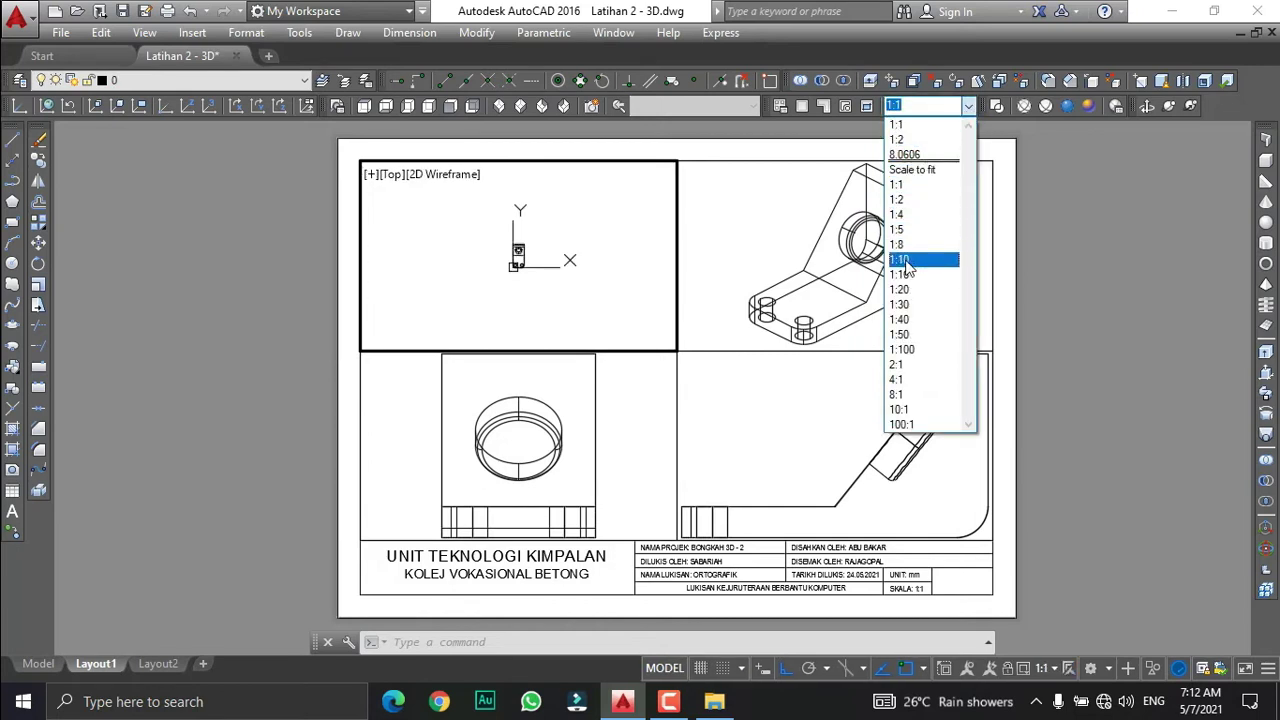
click(897, 364)
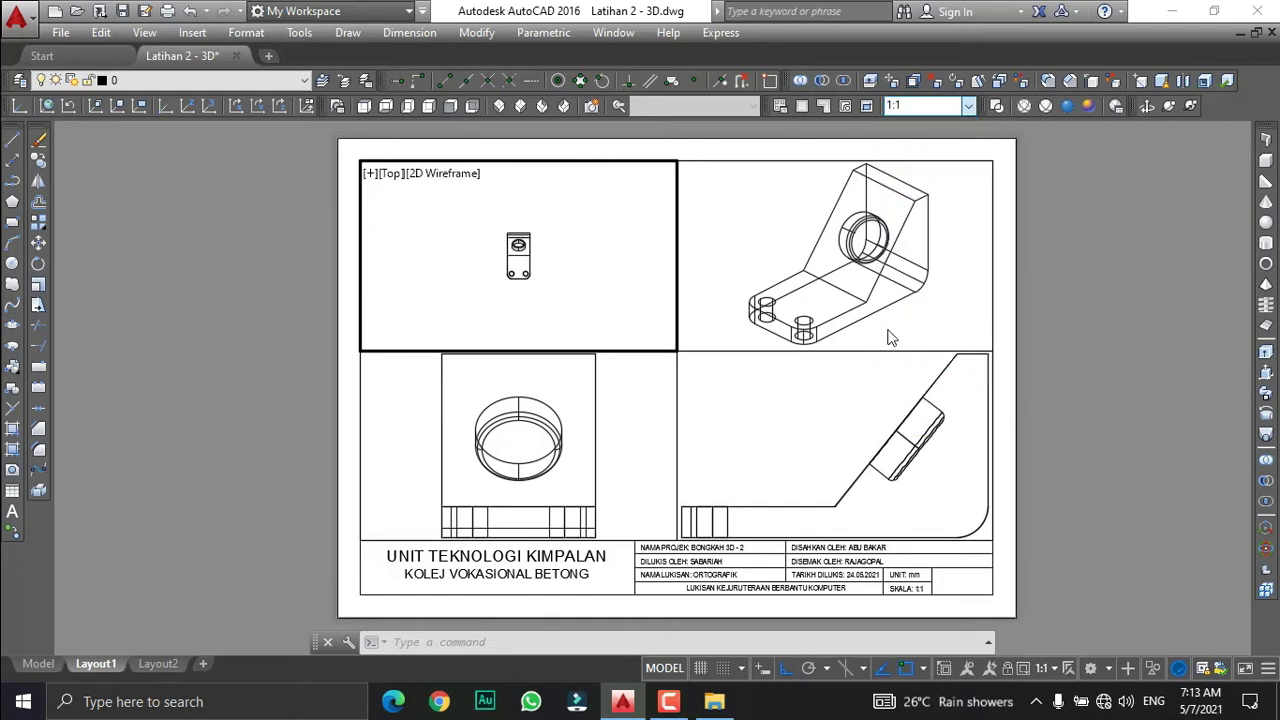
click(969, 106)
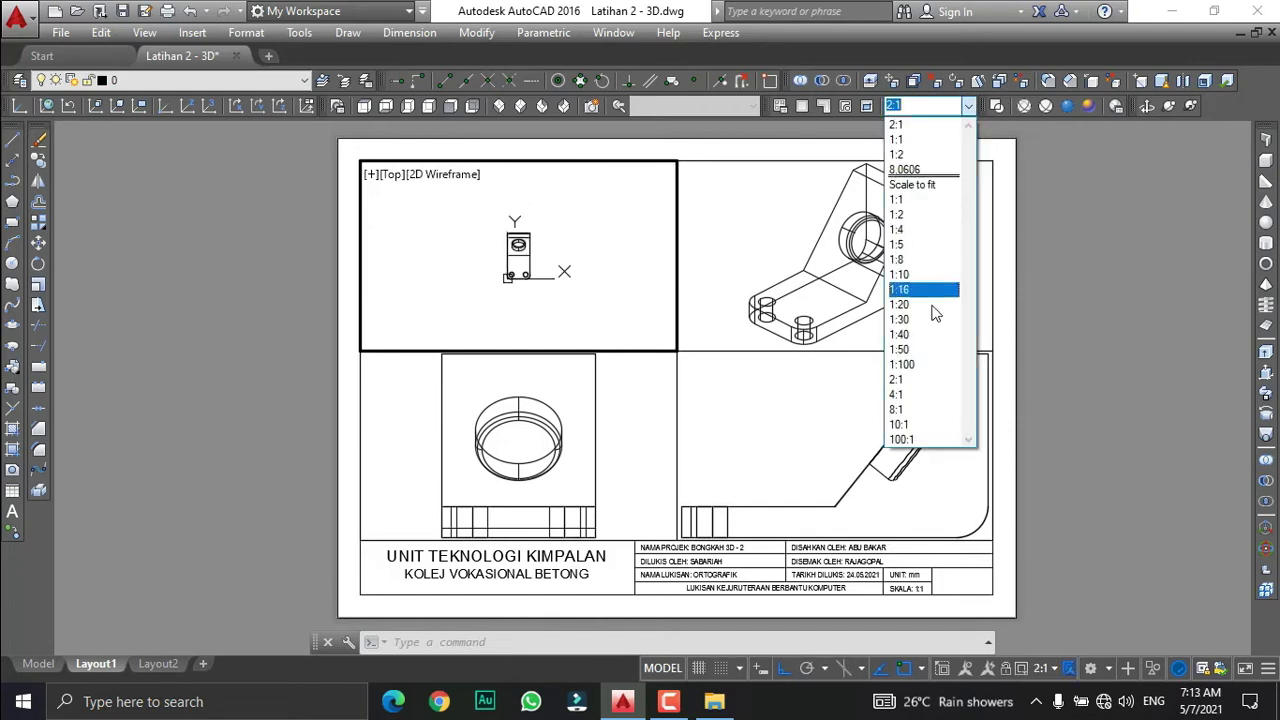
click(917, 398)
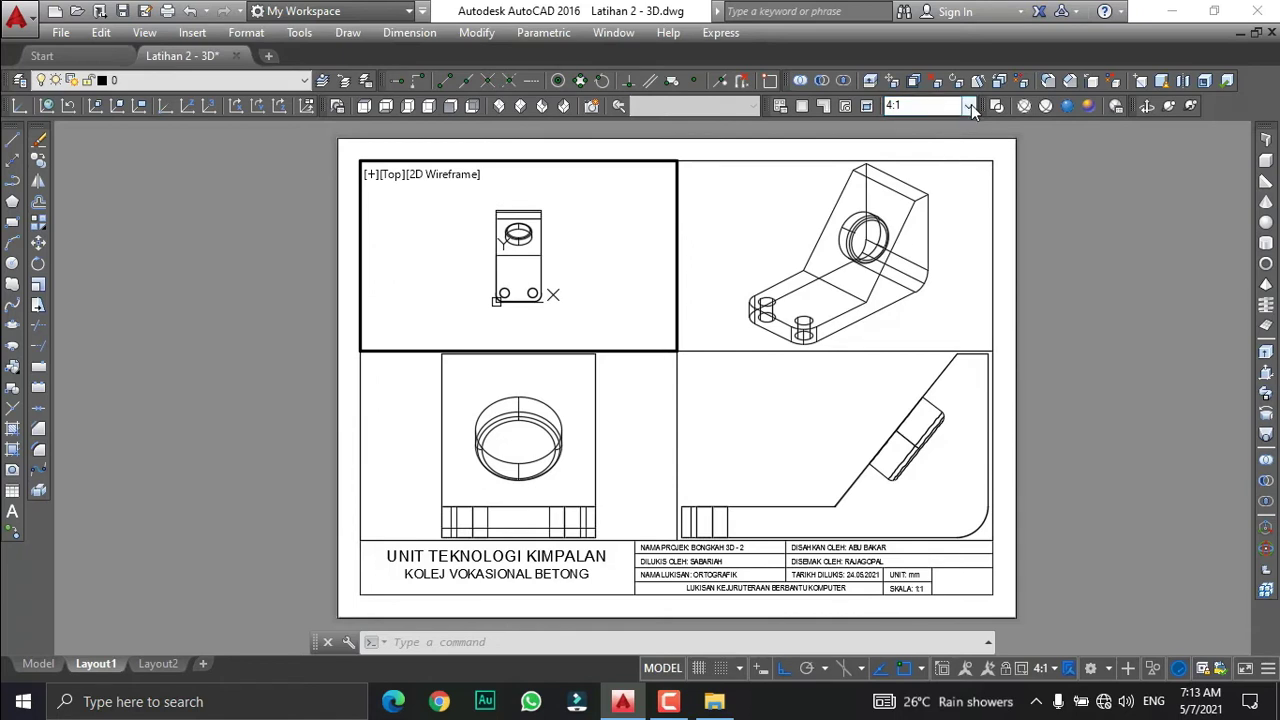
click(966, 106)
click(913, 424)
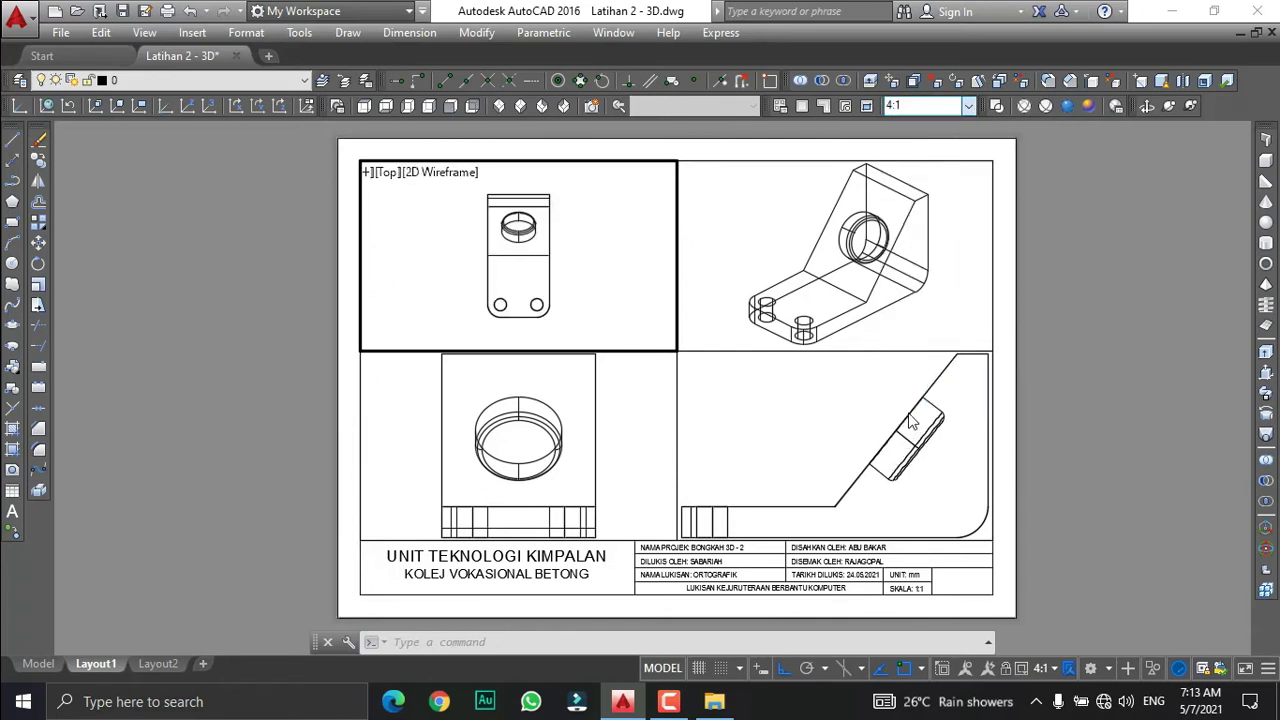
Set the scale of both the Top and the Front viewports to 4:1.
click(971, 106)
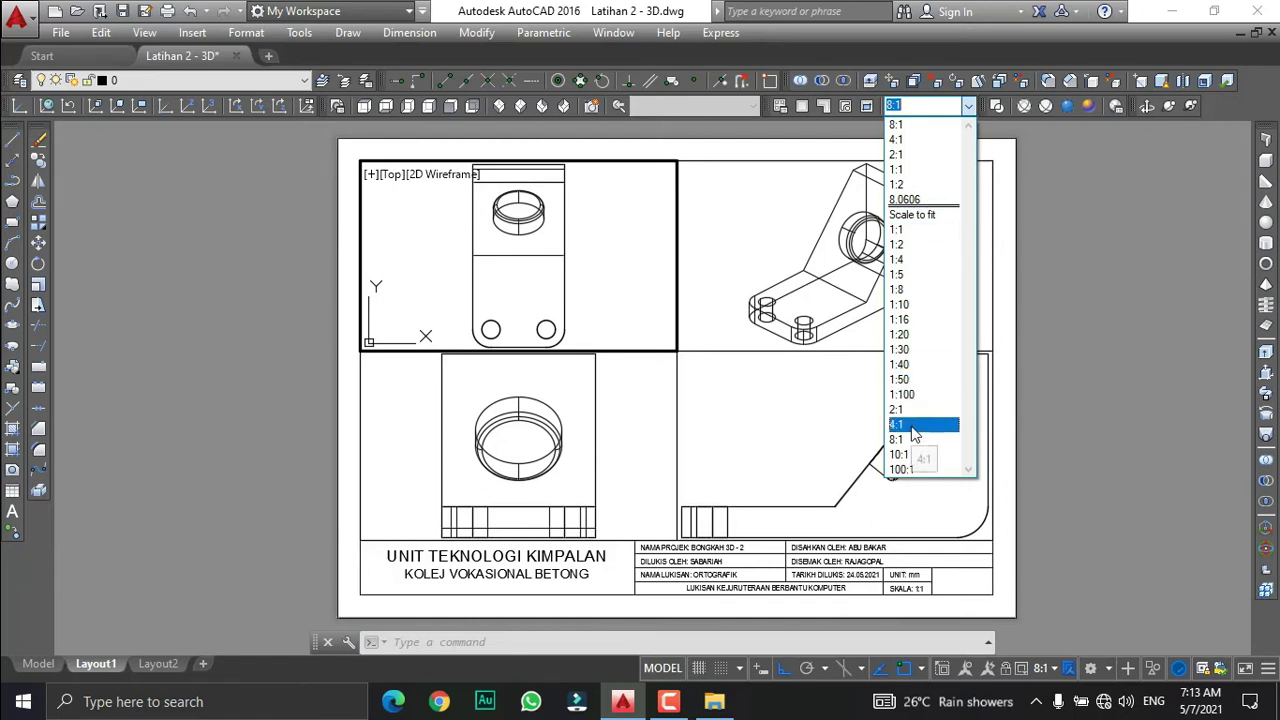
click(912, 426)
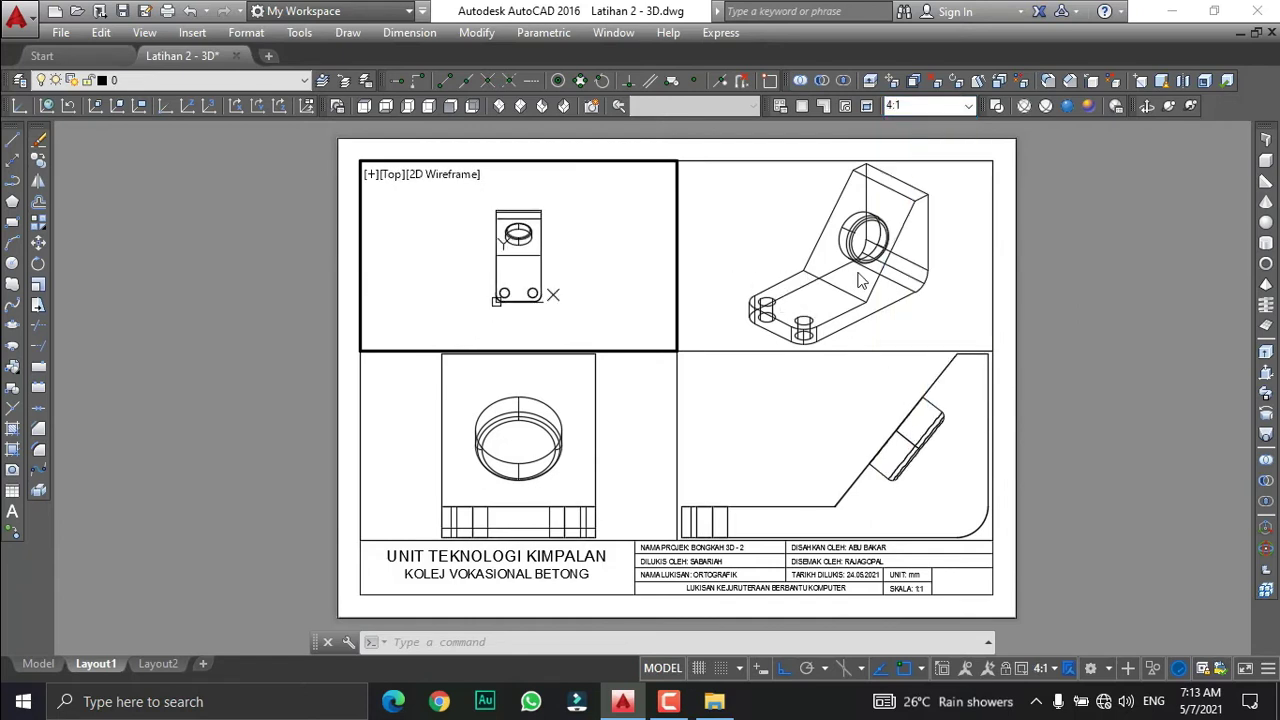
click(650, 400)
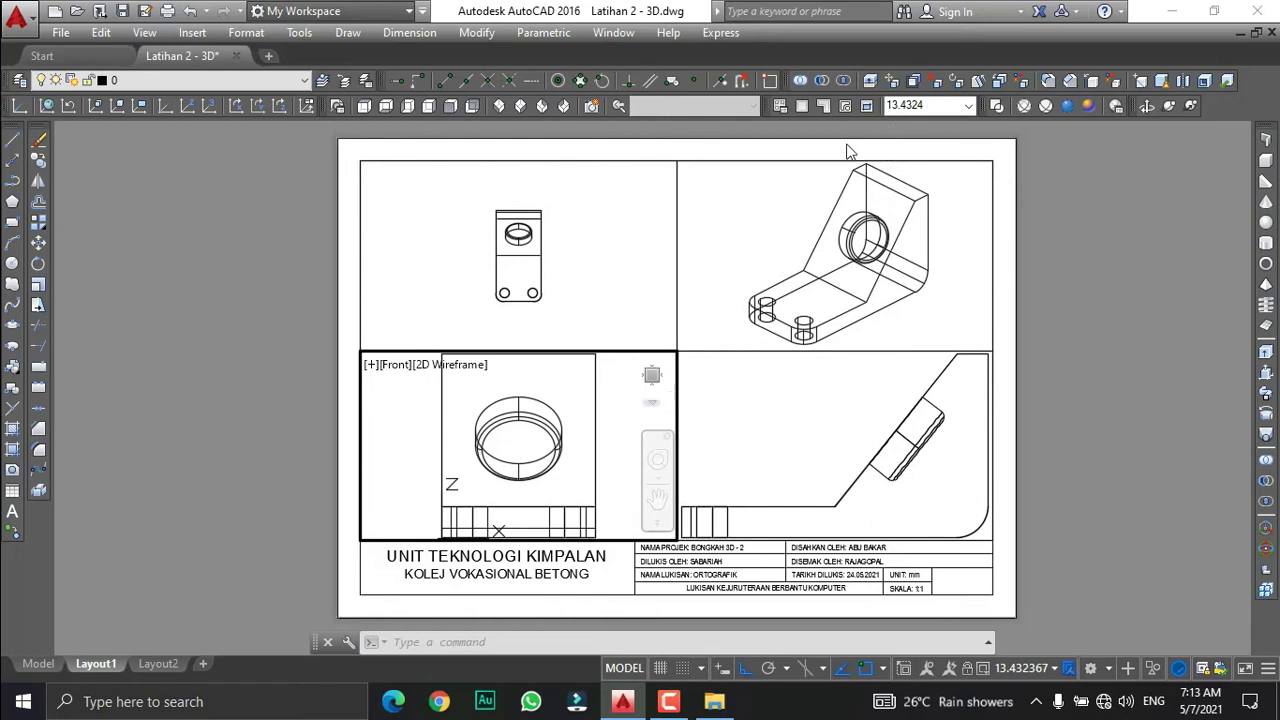
click(969, 106)
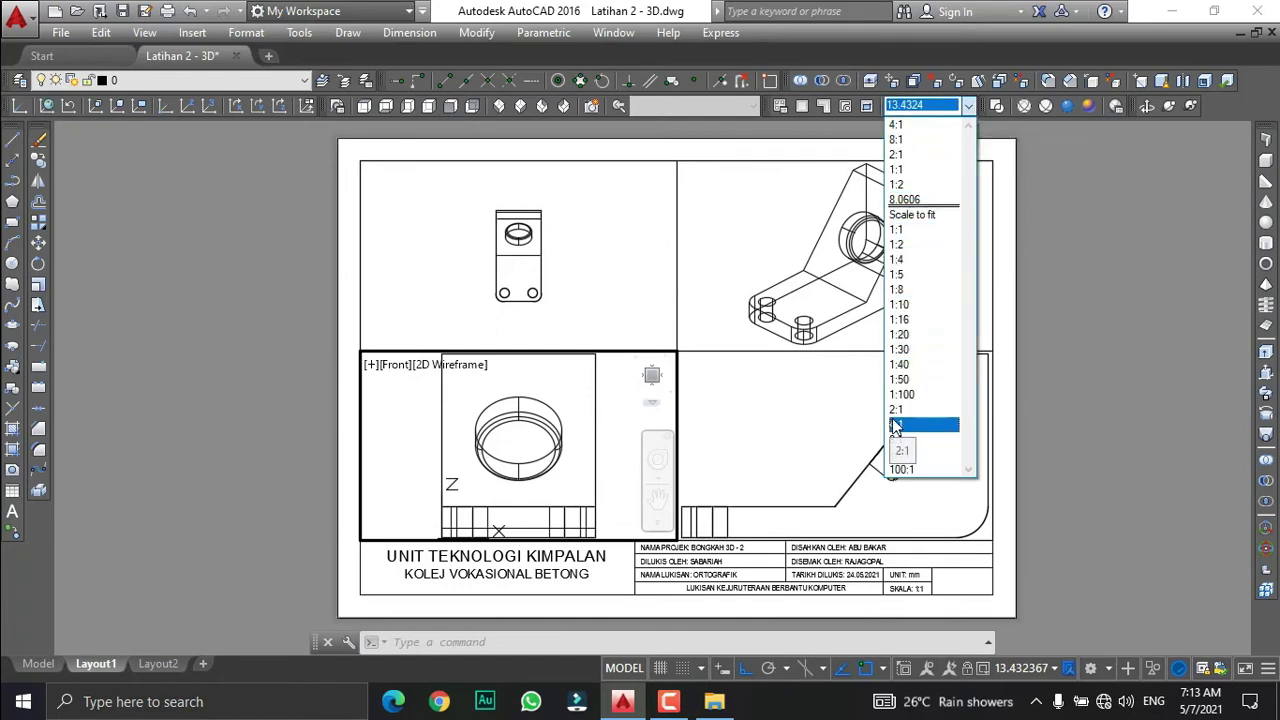
click(895, 426)
Activate the Right view viewport and set its scale to 4:1.
click(840, 395)
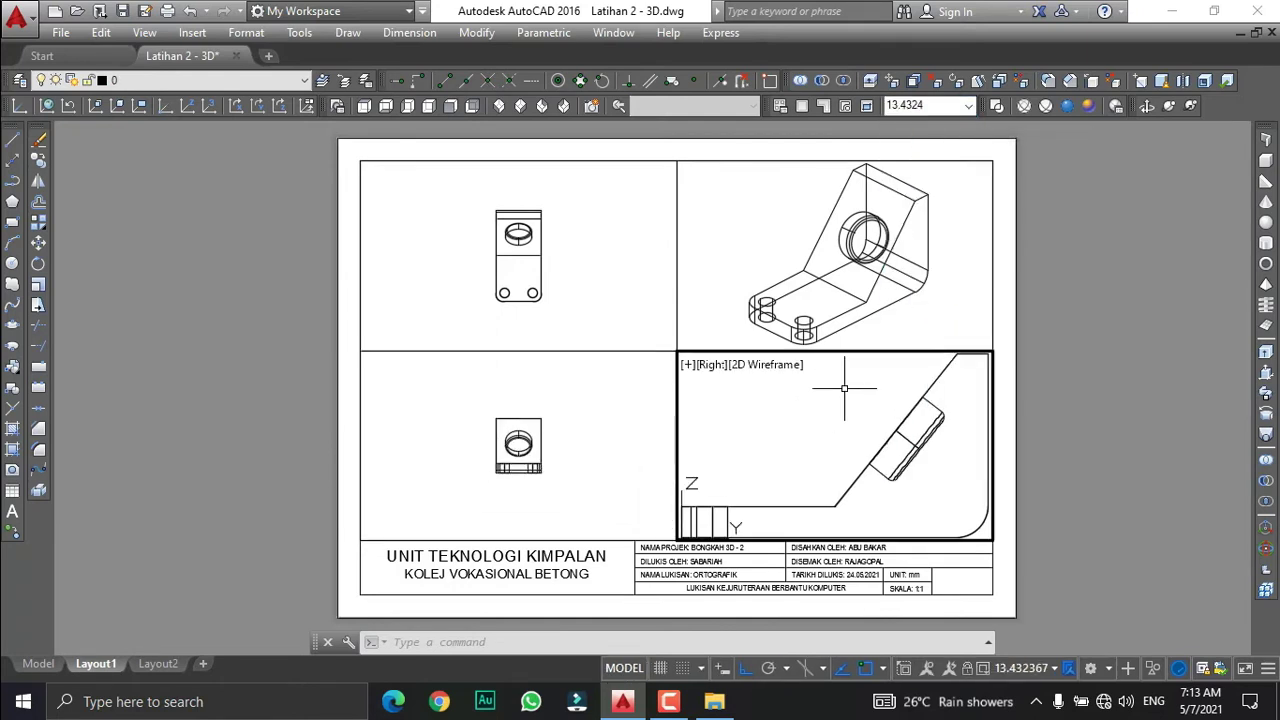
click(969, 106)
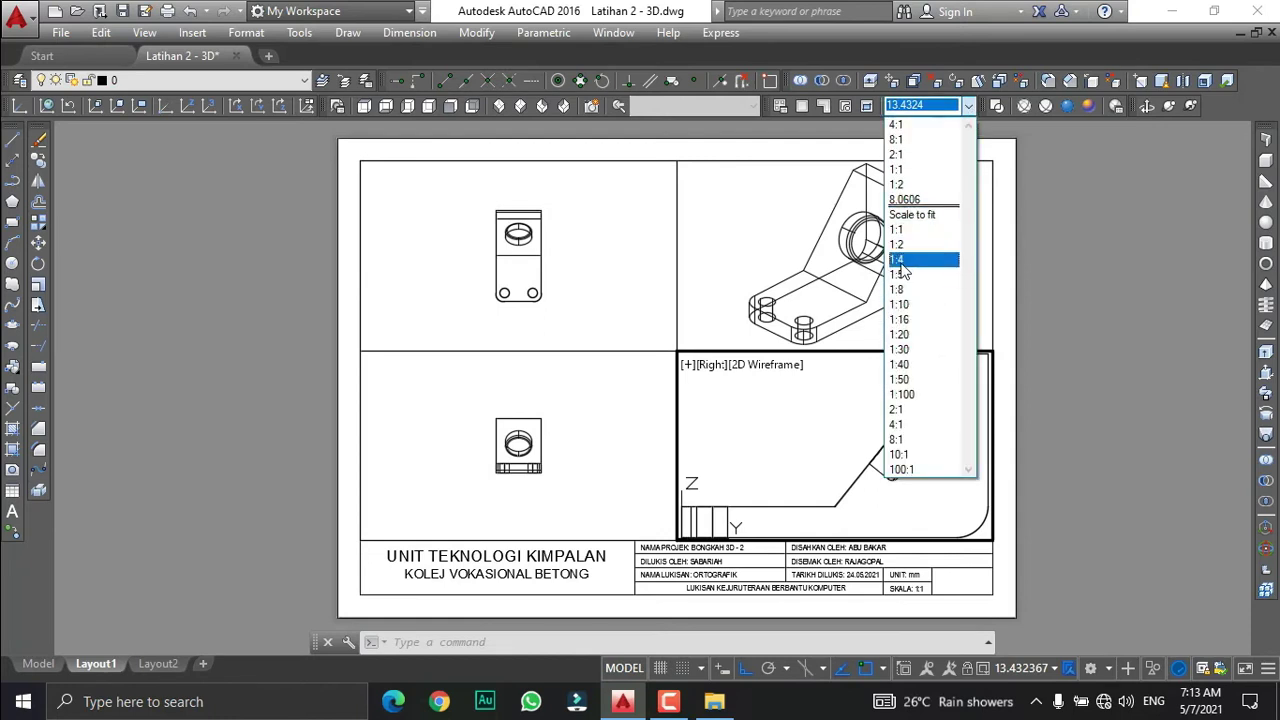
click(899, 262)
click(969, 106)
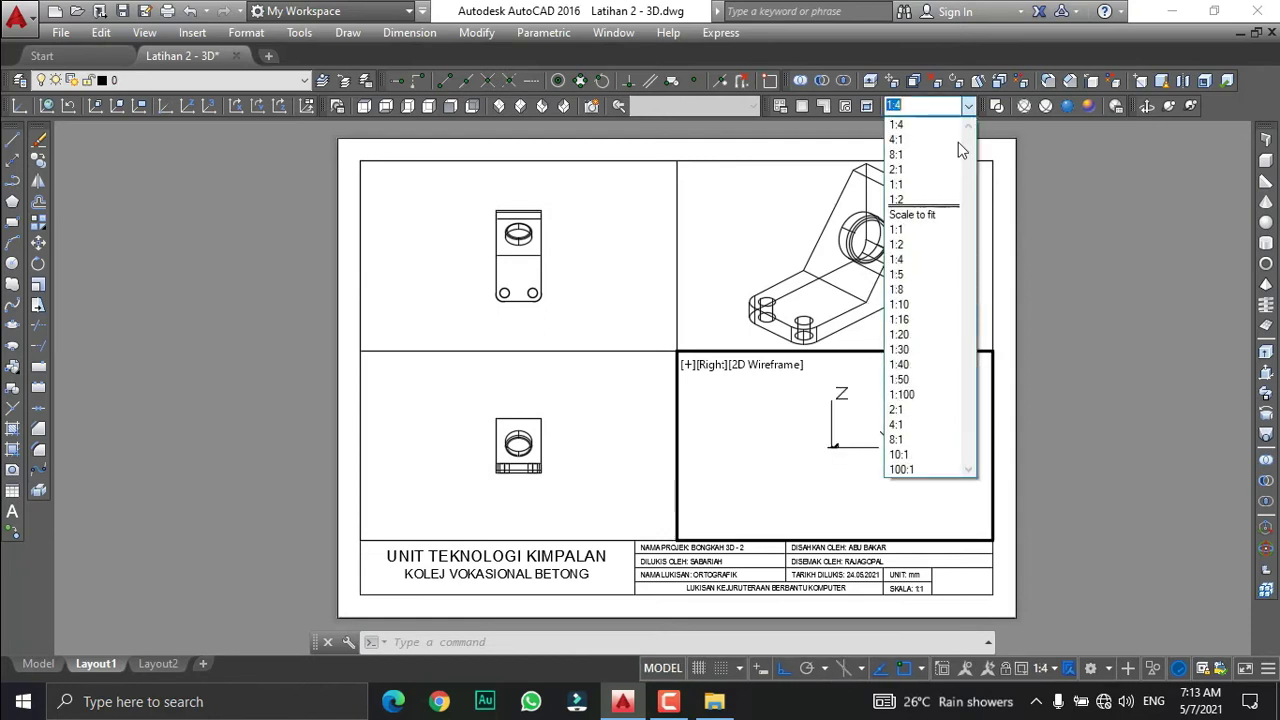
click(915, 424)
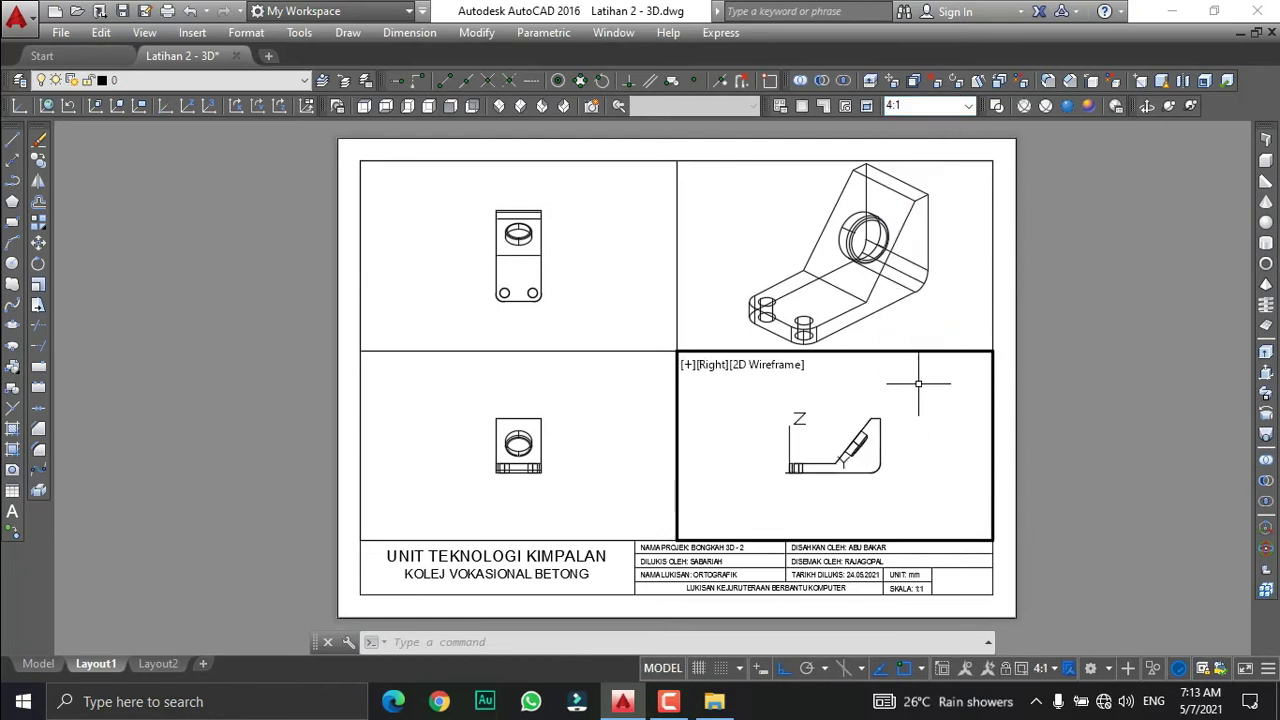
Set the isometric viewport's scale to 4:1 and return to paper space.
click(954, 270)
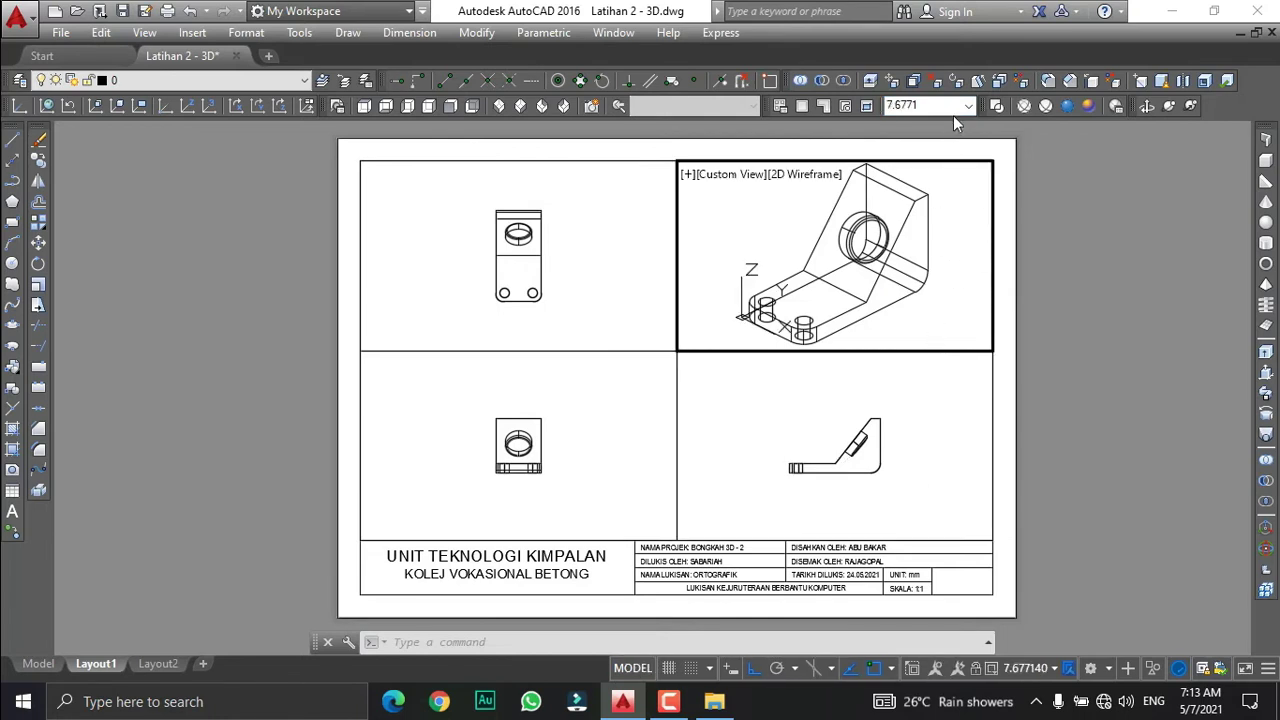
click(969, 106)
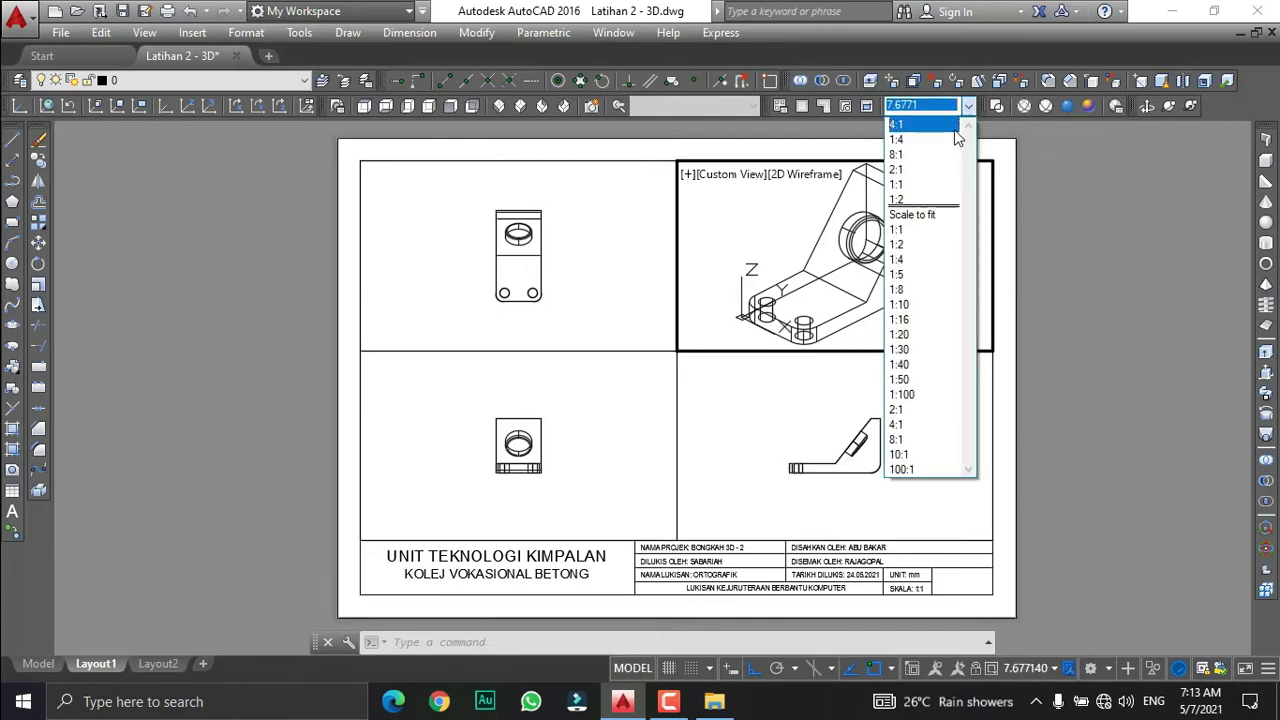
click(900, 424)
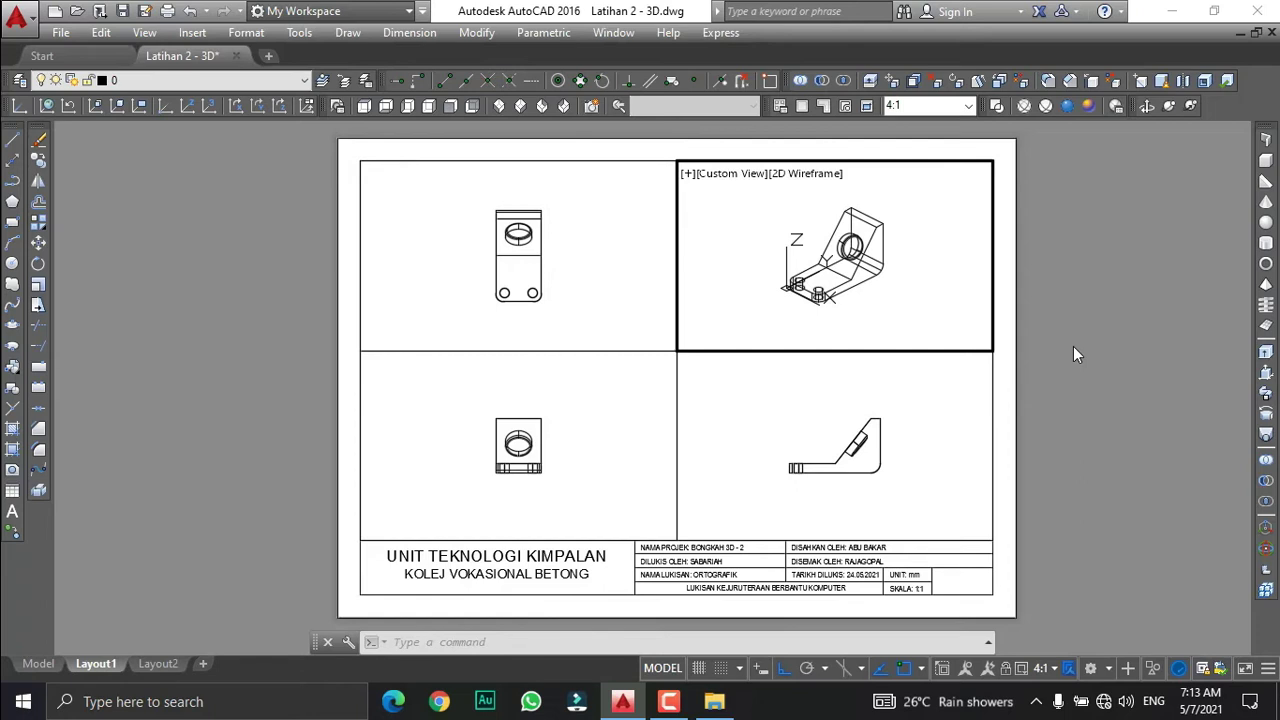
text(s)
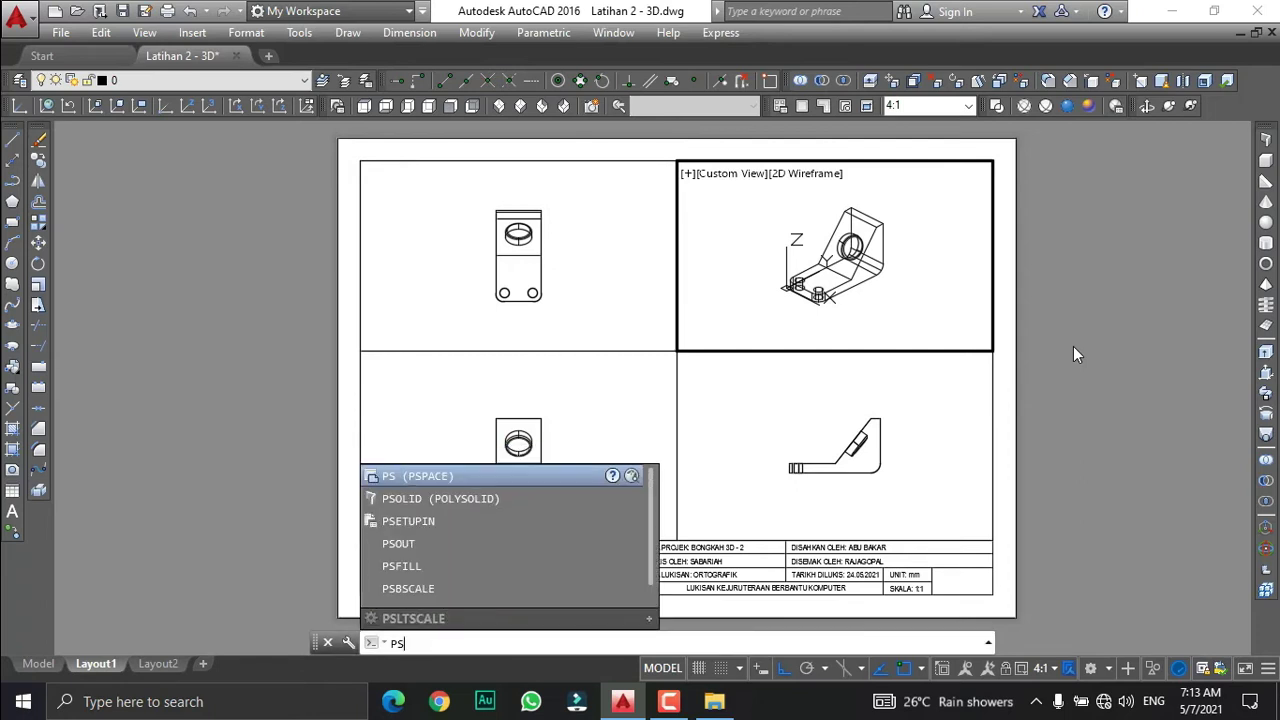
key(Return)
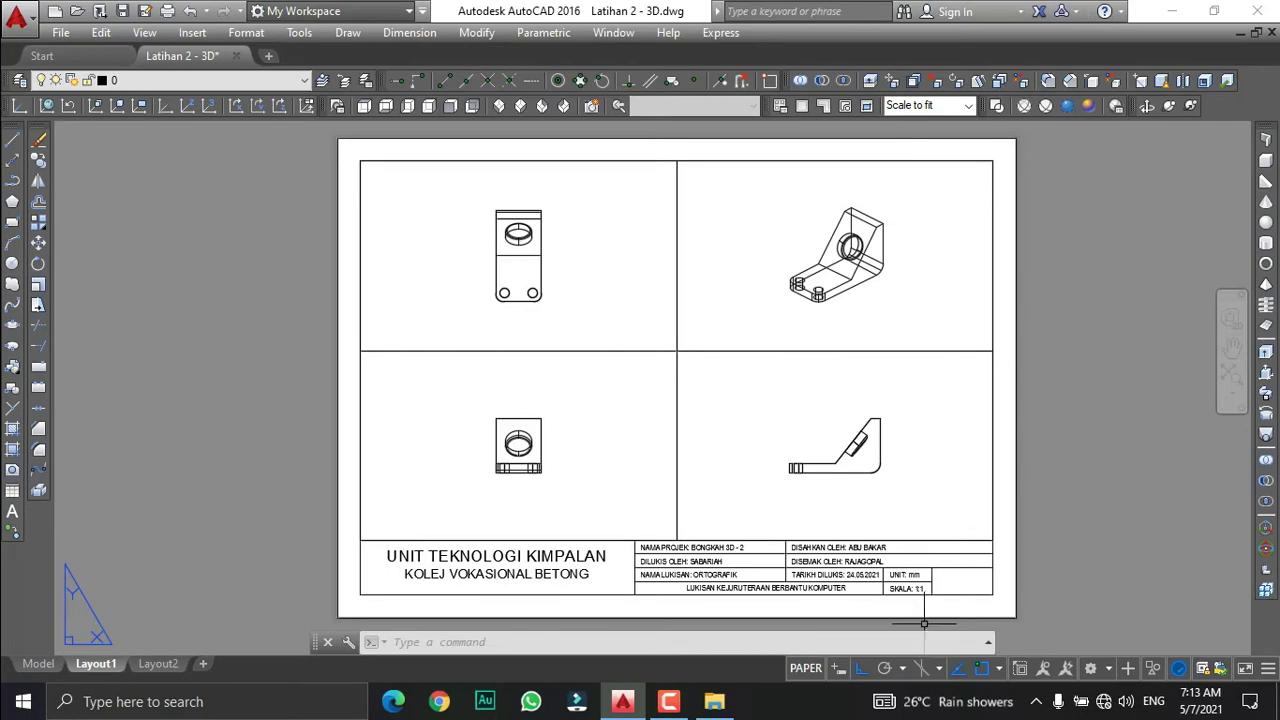
Edit the SKALA text in the title block to read 4:1.
scroll(922, 616, up, 2)
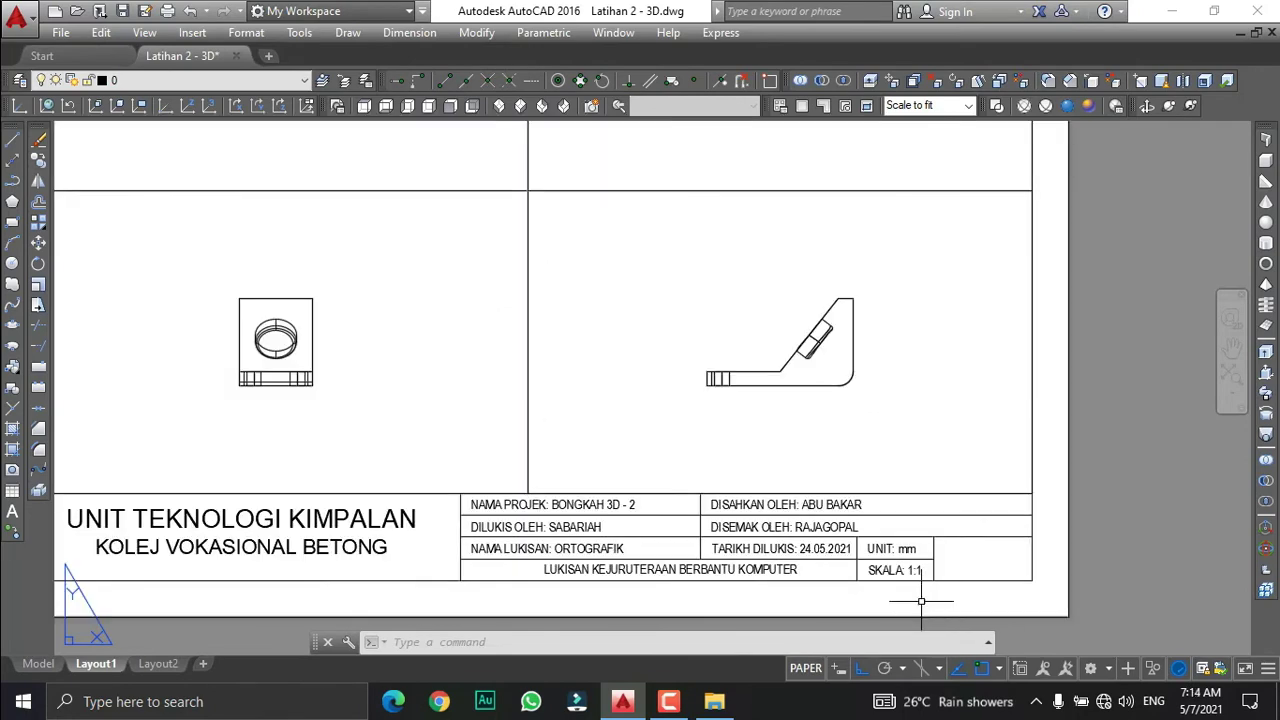
click(913, 571)
double_click(913, 571)
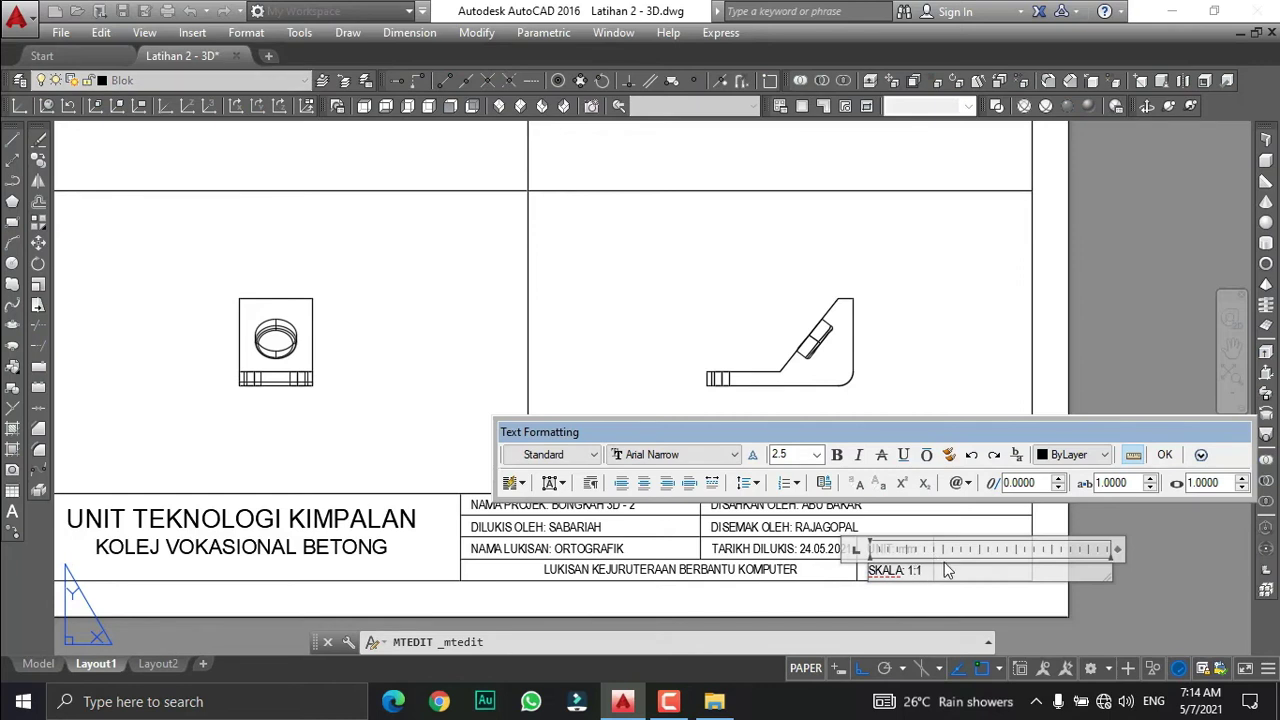
key(BackSpace)
text(4)
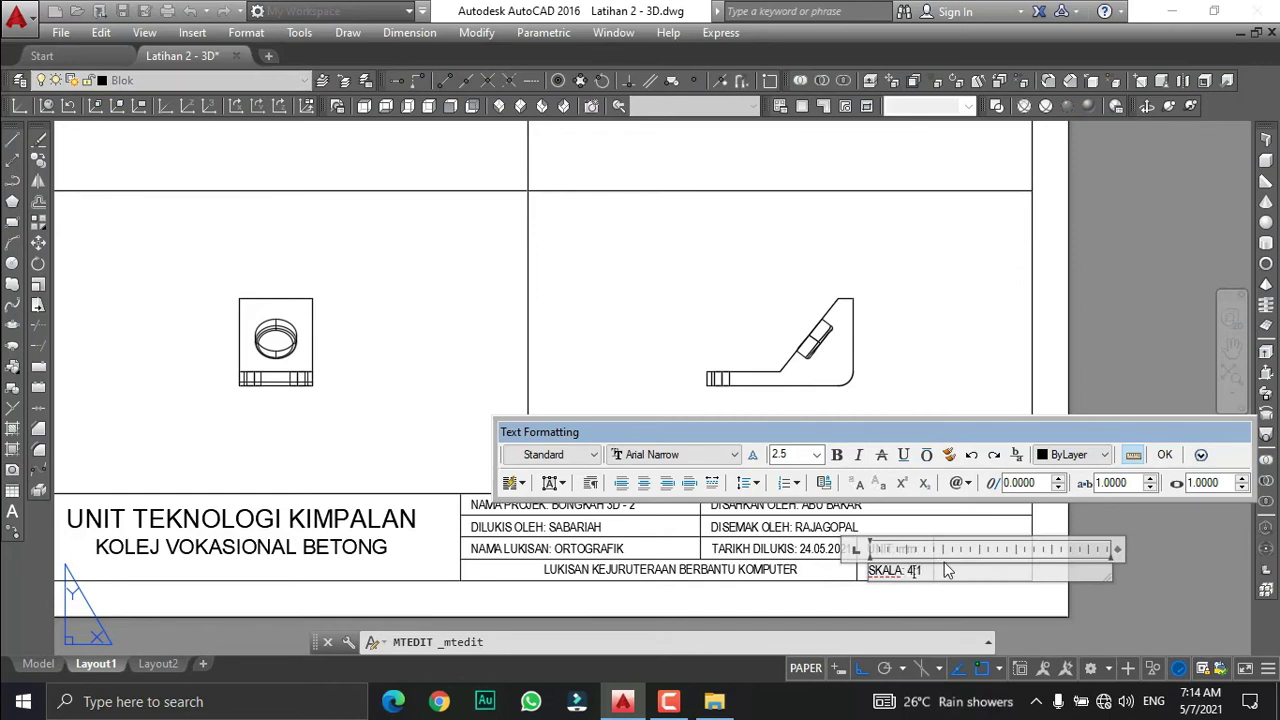
click(1165, 454)
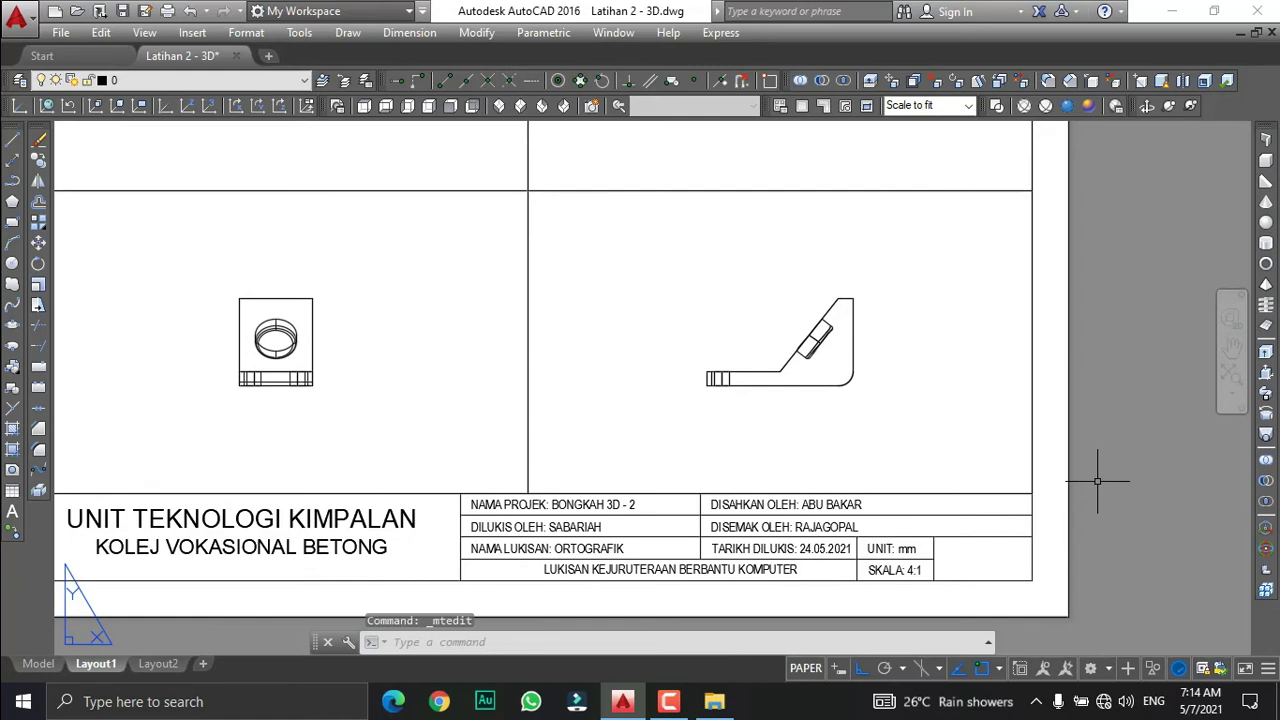
Examine the bracket's wireframe edges in the Front and Top views of the layout.
scroll(1097, 482, down, 4)
scroll(1131, 418, up, 2)
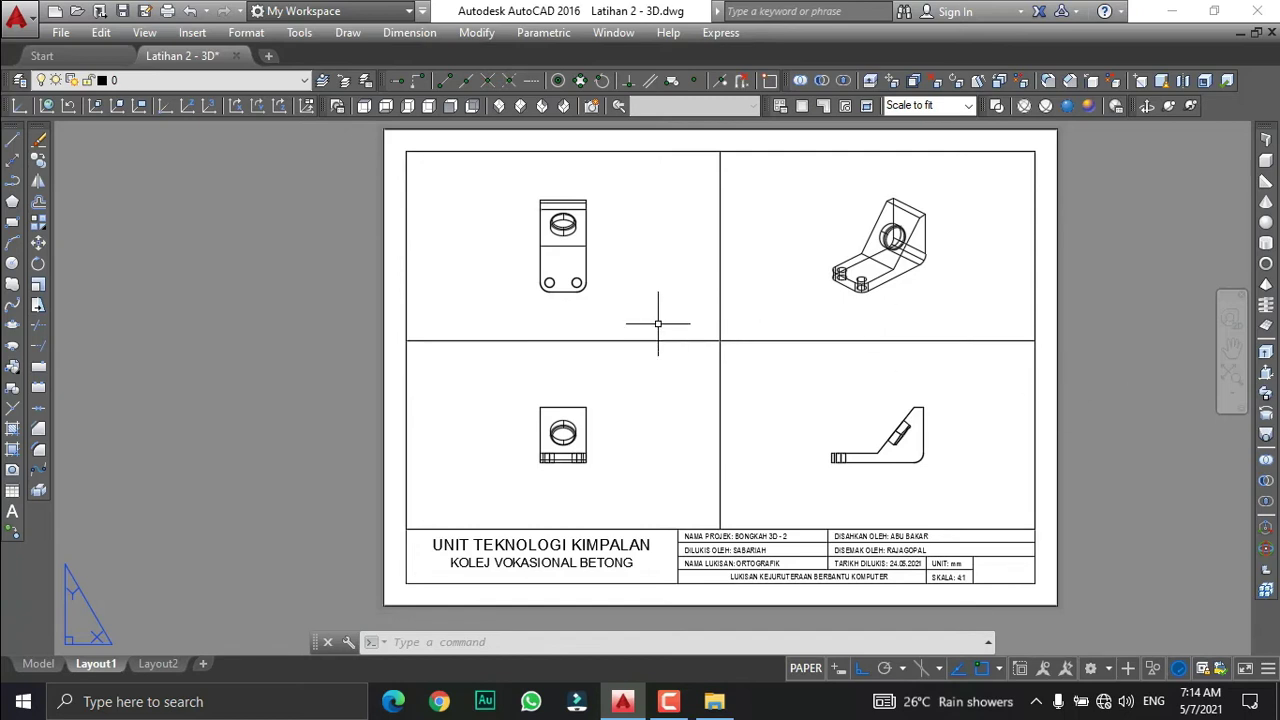
scroll(560, 486, up, 5)
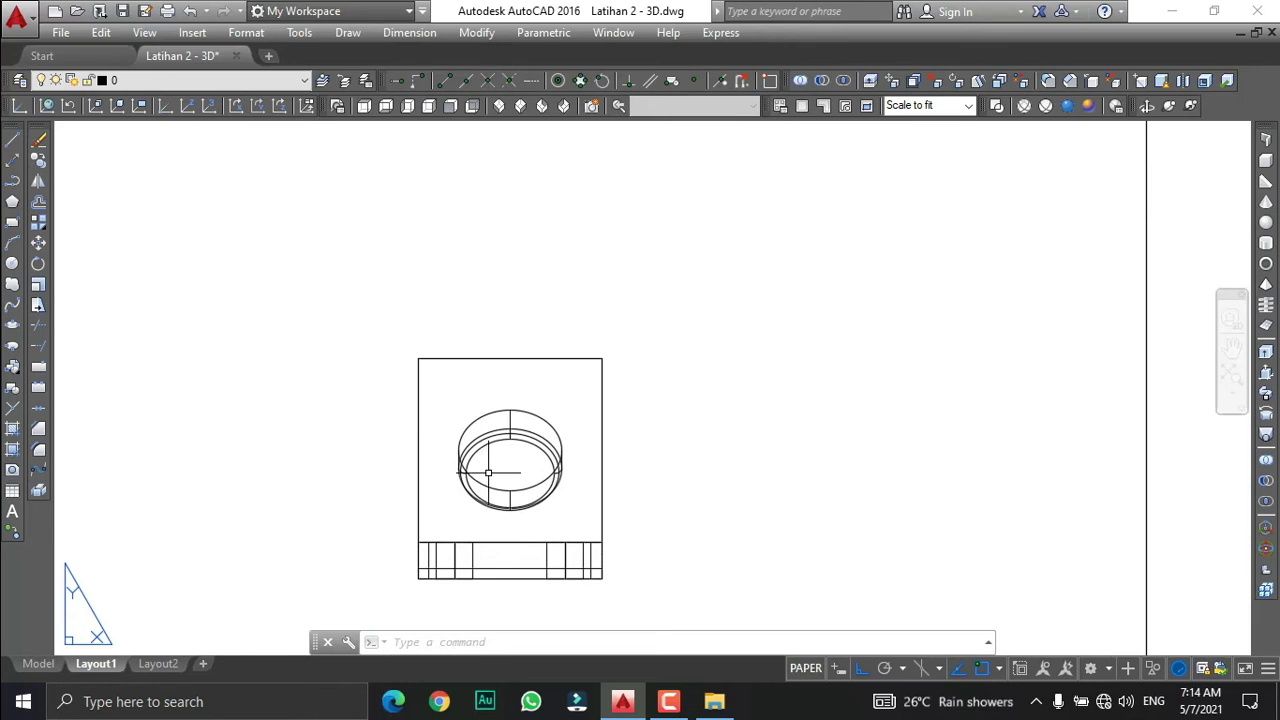
scroll(488, 472, down, 5)
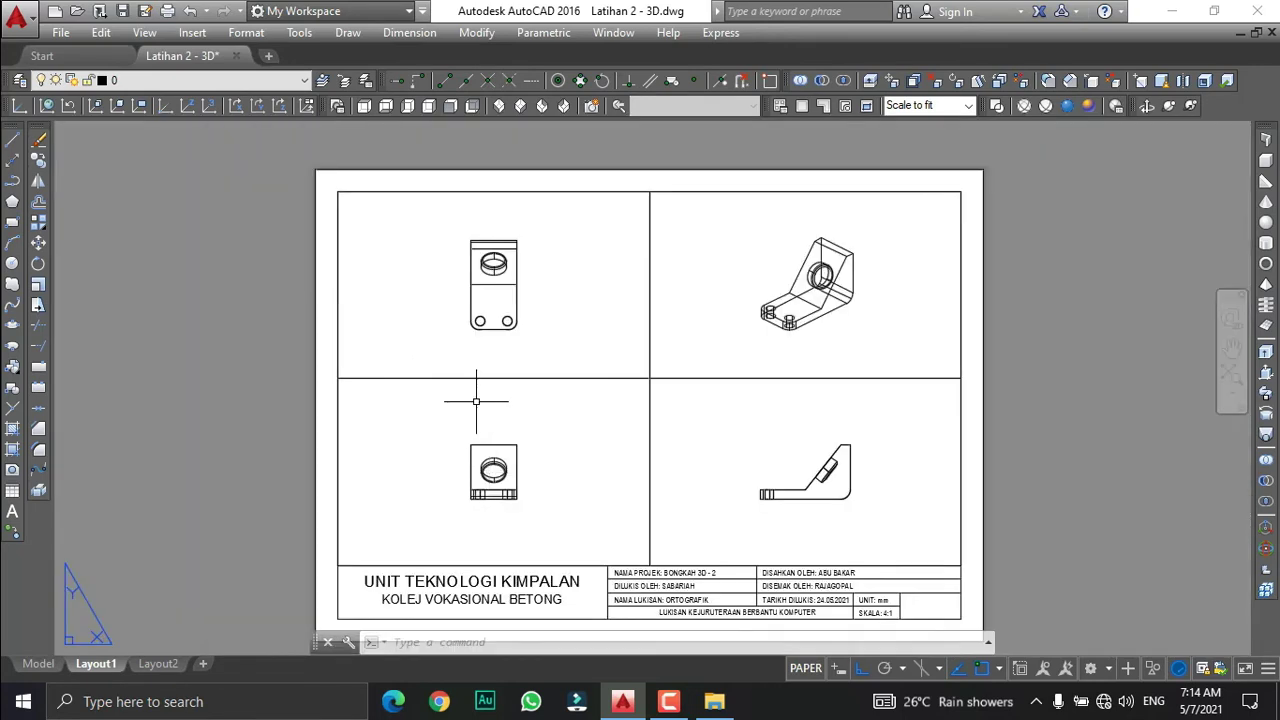
scroll(466, 323, up, 2)
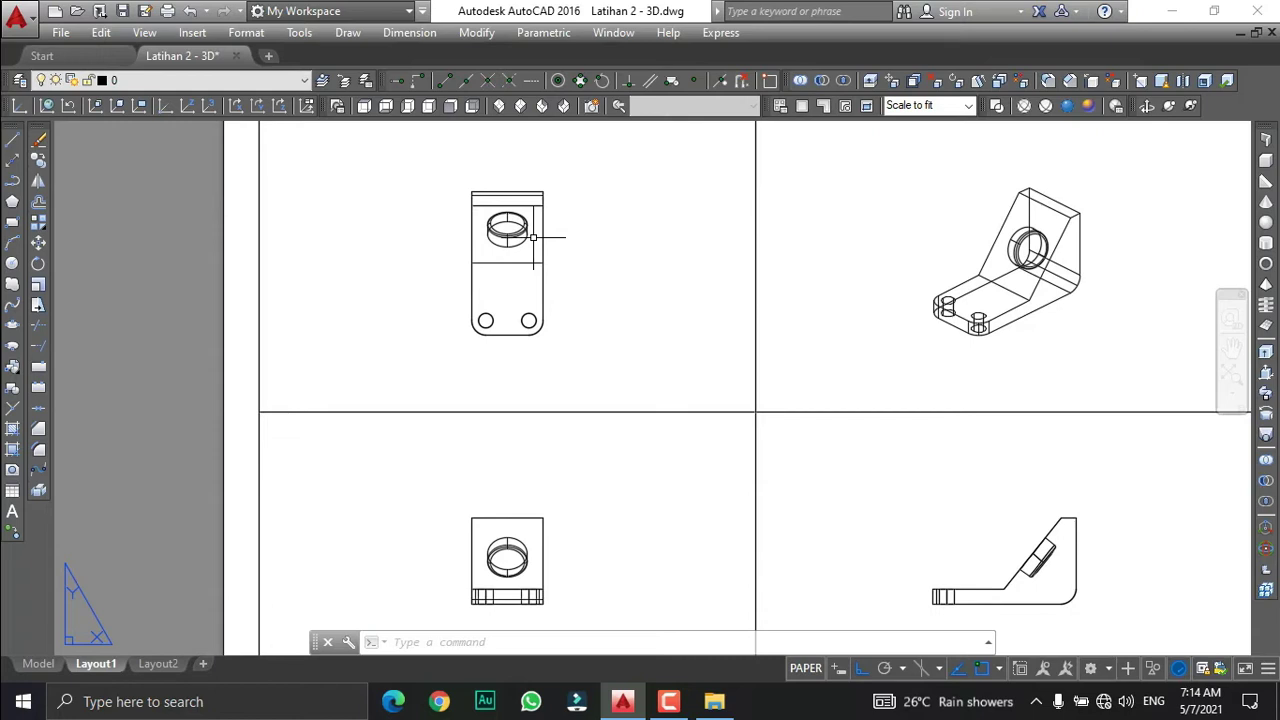
scroll(503, 274, down, 2)
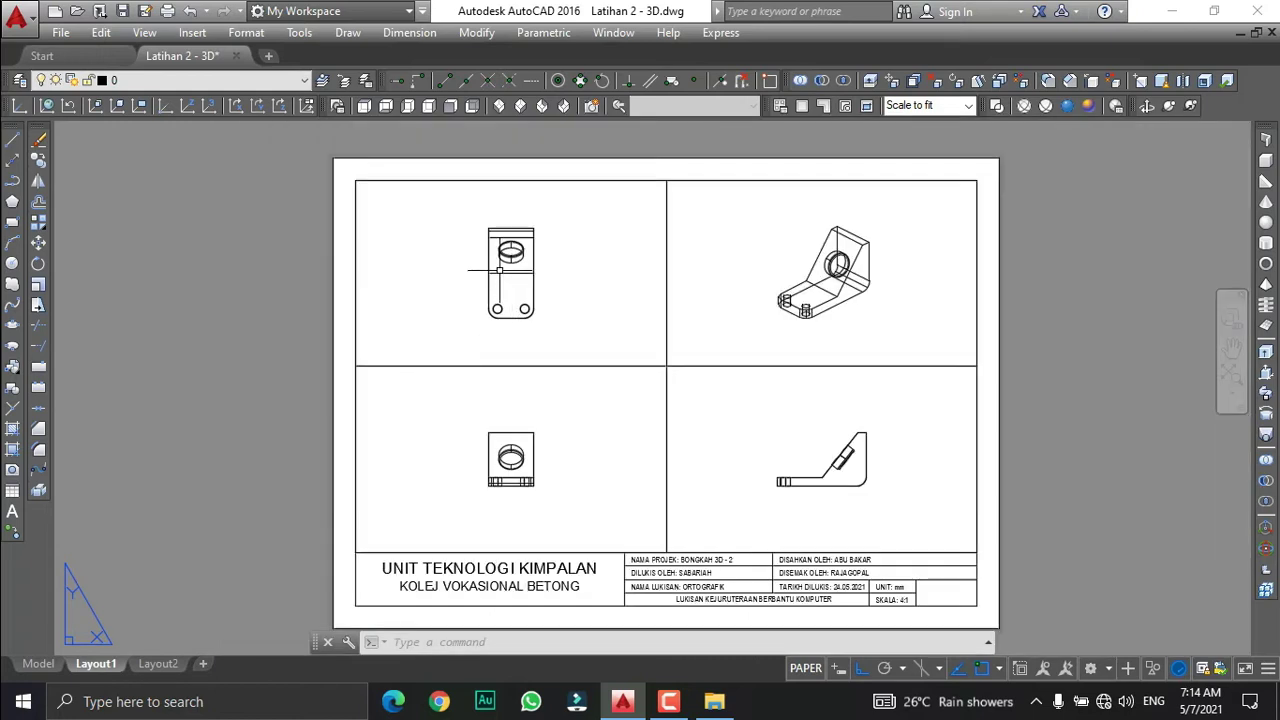
Generate the bracket's profile in the Top viewport with SOLPROF, putting hidden lines on a separate layer, projecting onto a plane and deleting tangential edges.
double_click(451, 227)
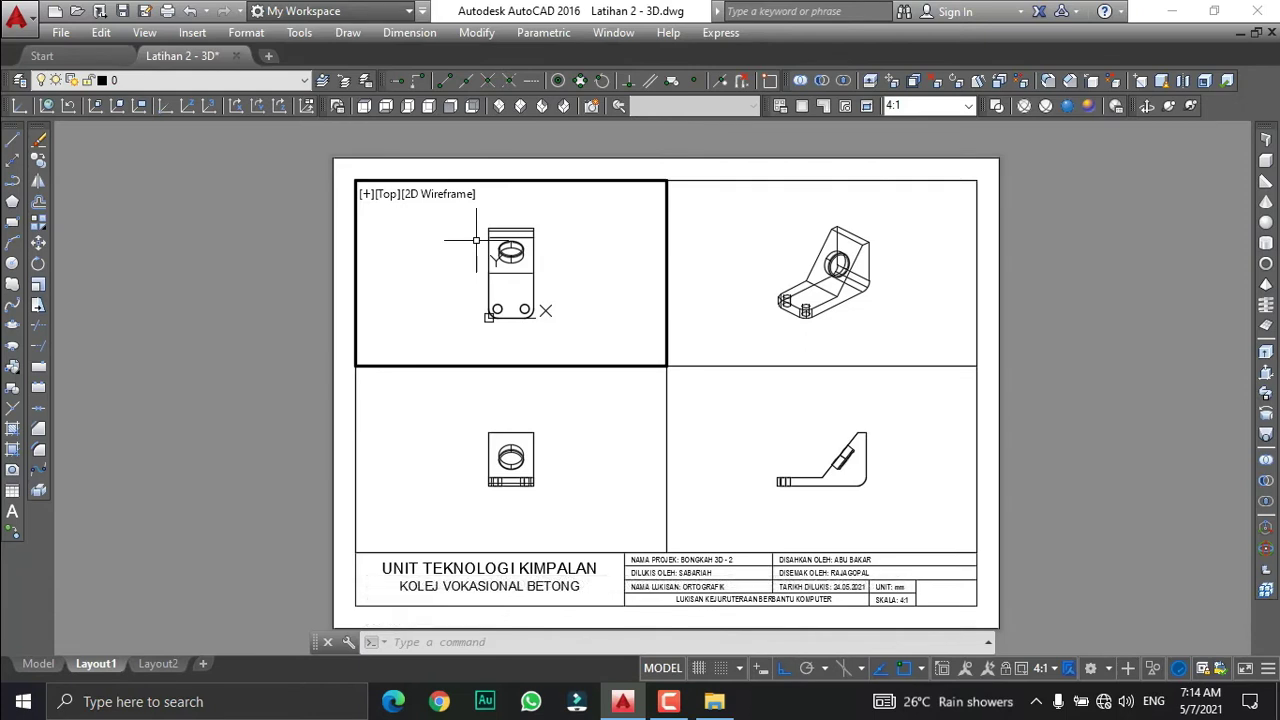
text(sol)
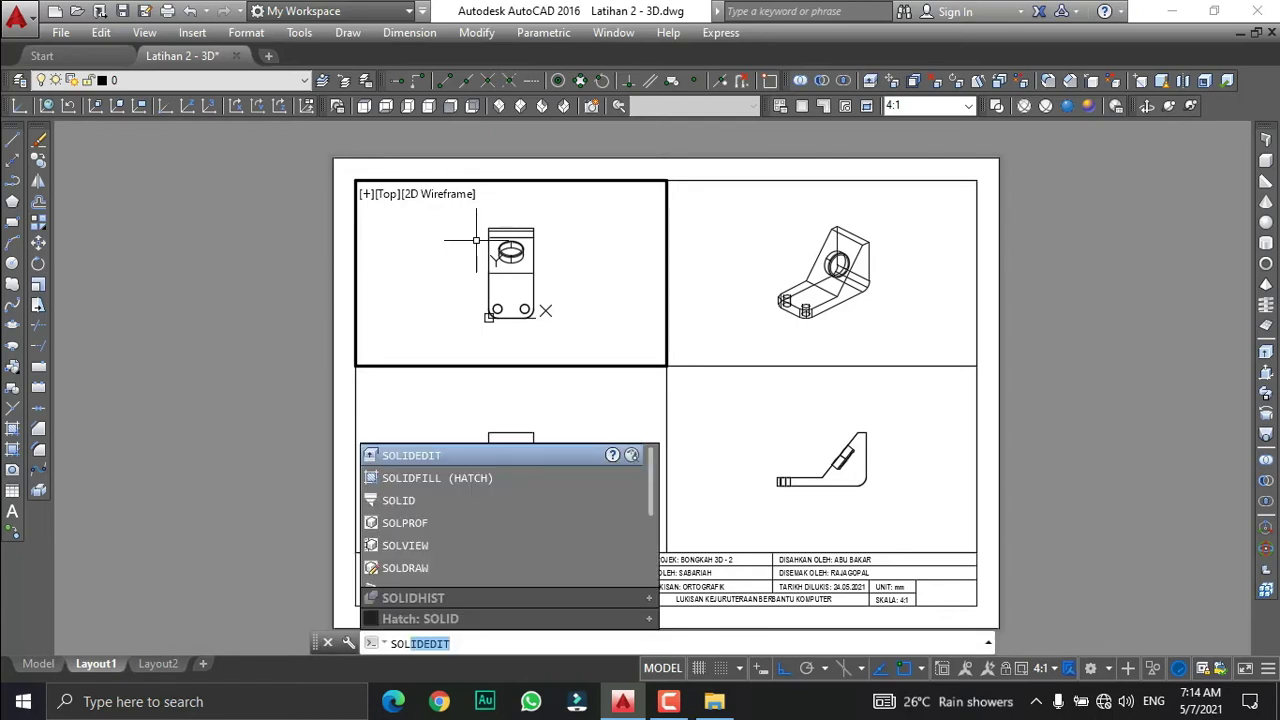
text(p)
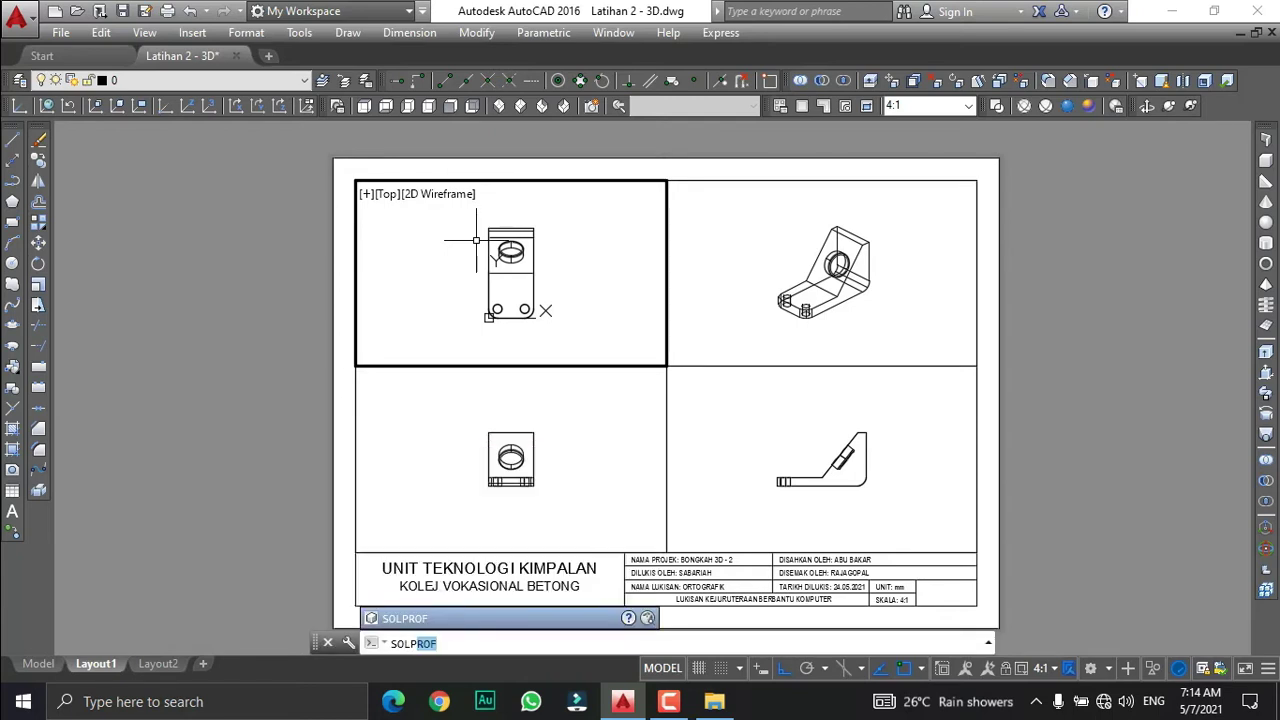
text(rof)
key(Return)
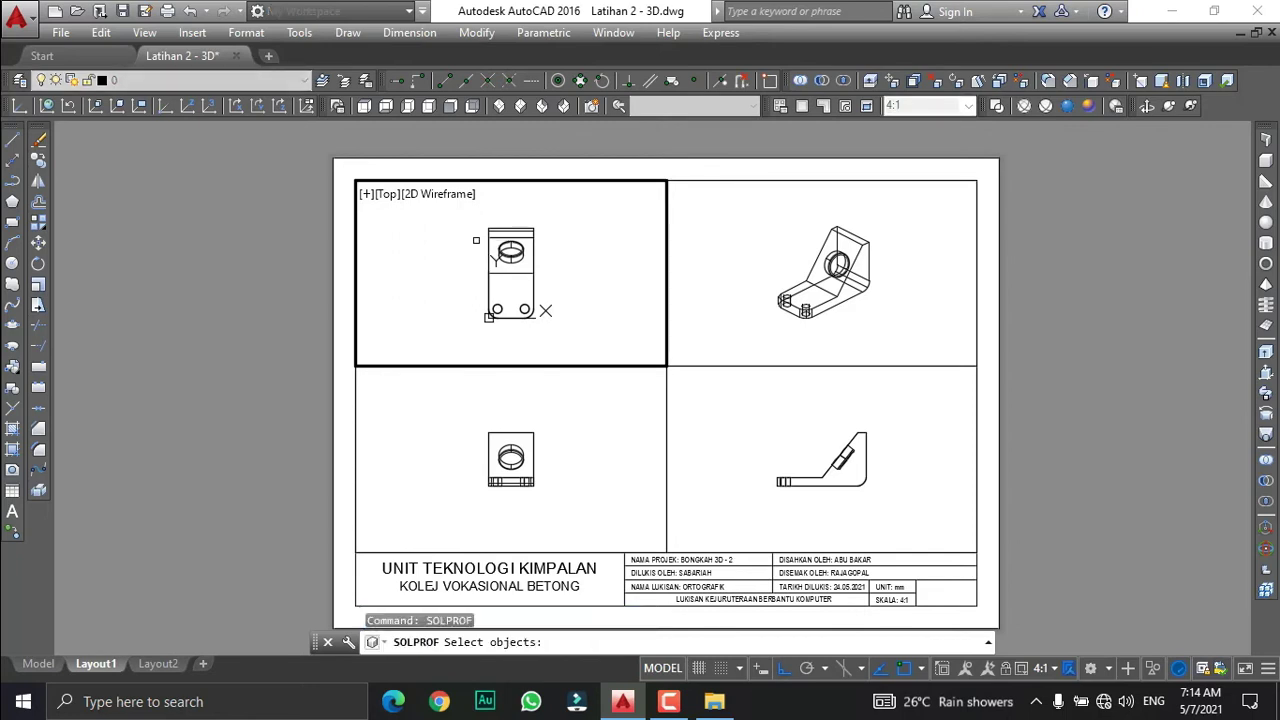
click(586, 347)
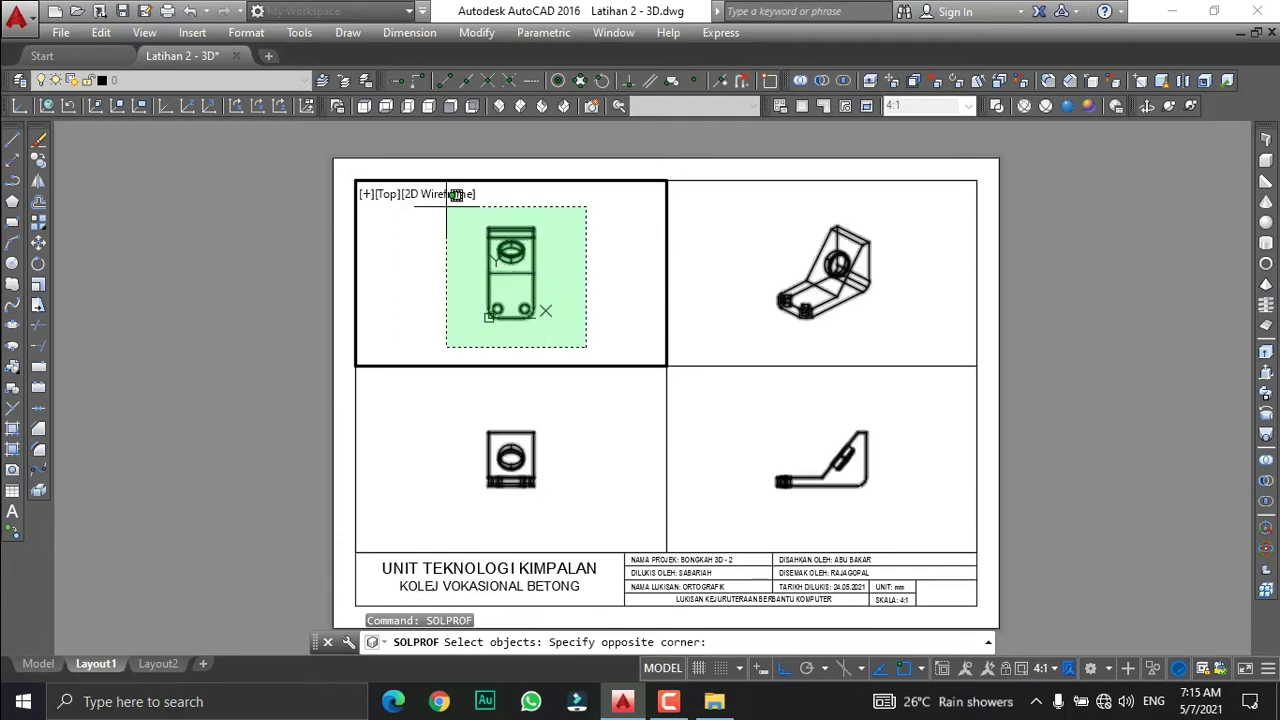
click(446, 206)
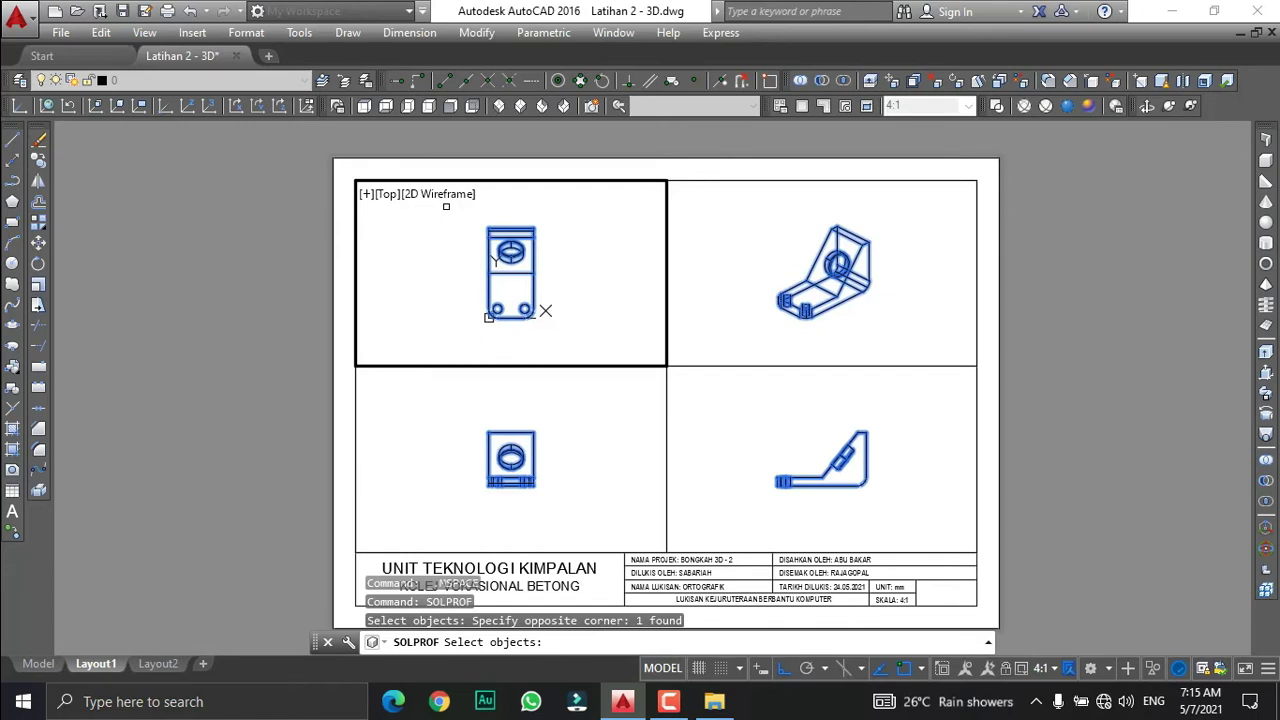
key(Return)
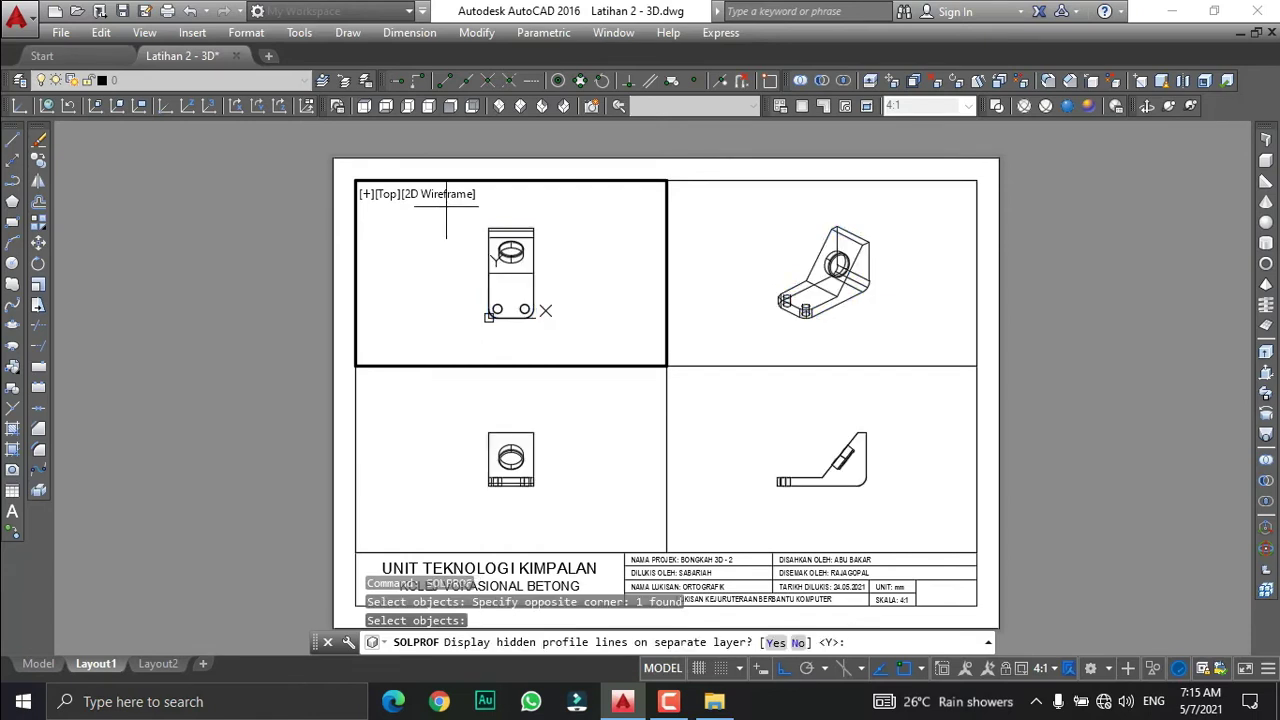
key(Return)
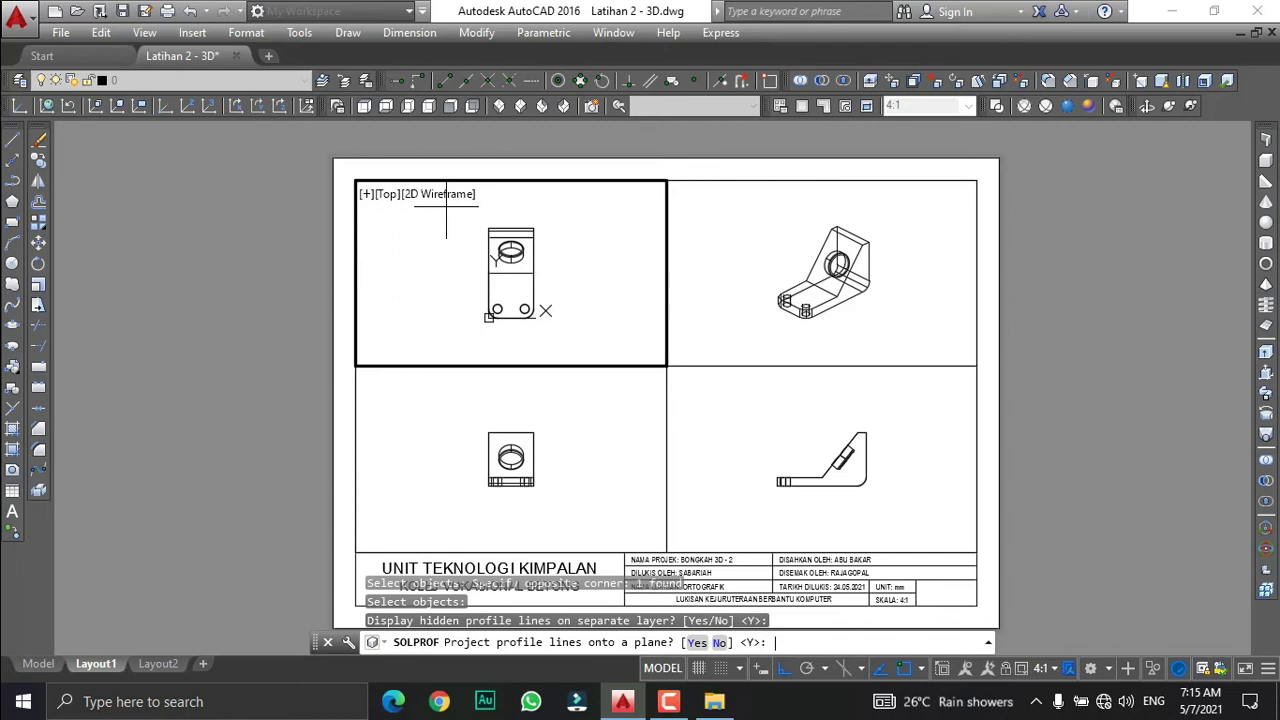
key(Return)
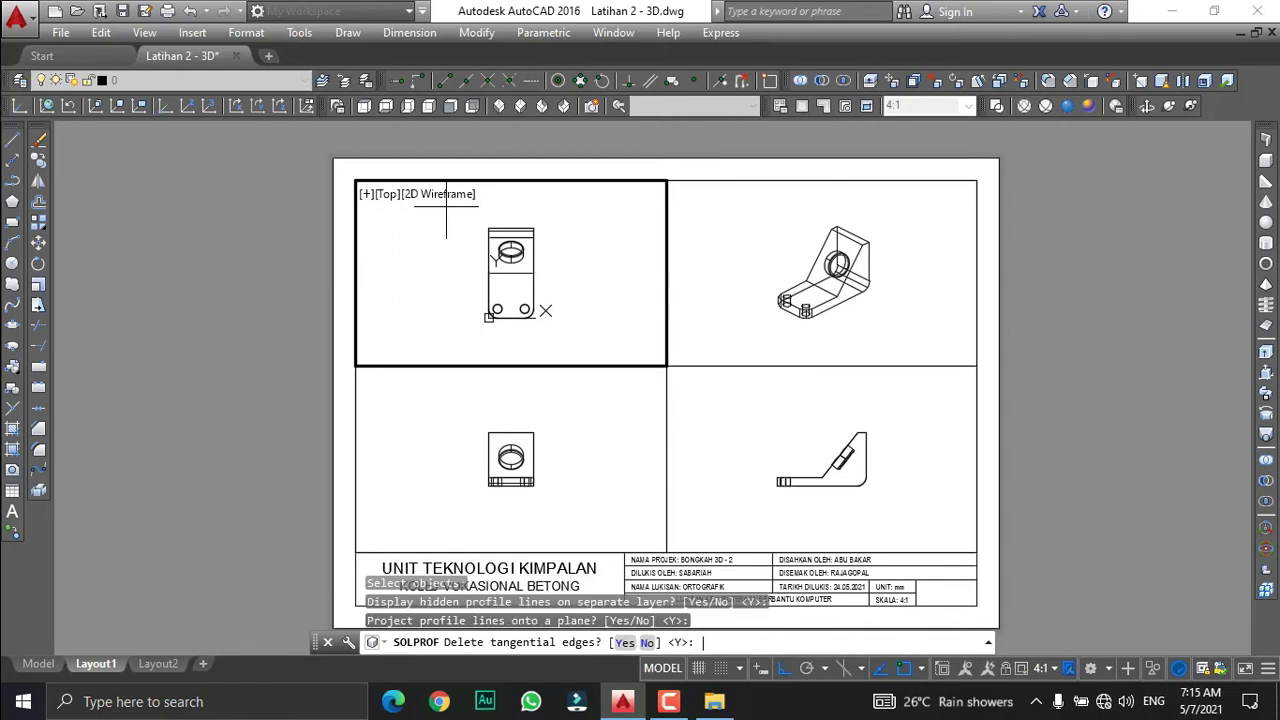
key(Return)
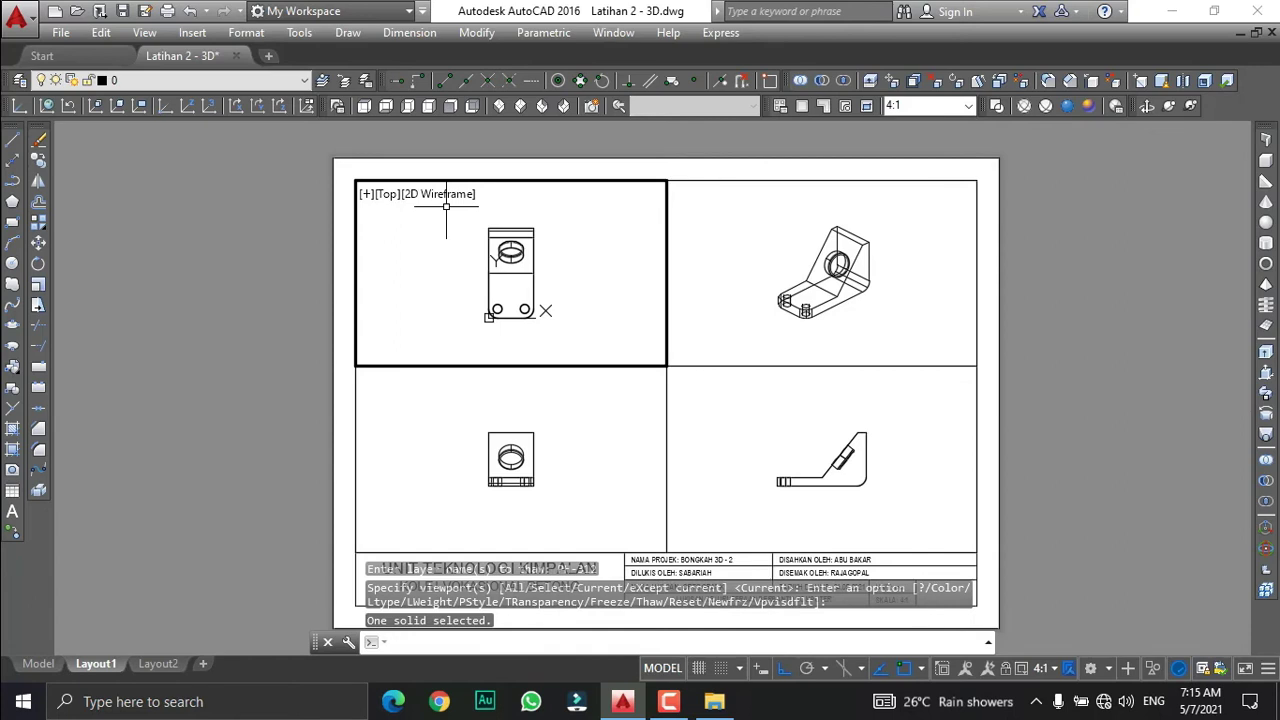
Generate the bracket's profile in the Front viewport with SOLPROF, with hidden lines on a separate layer, projected onto a plane, tangential edges deleted.
click(452, 403)
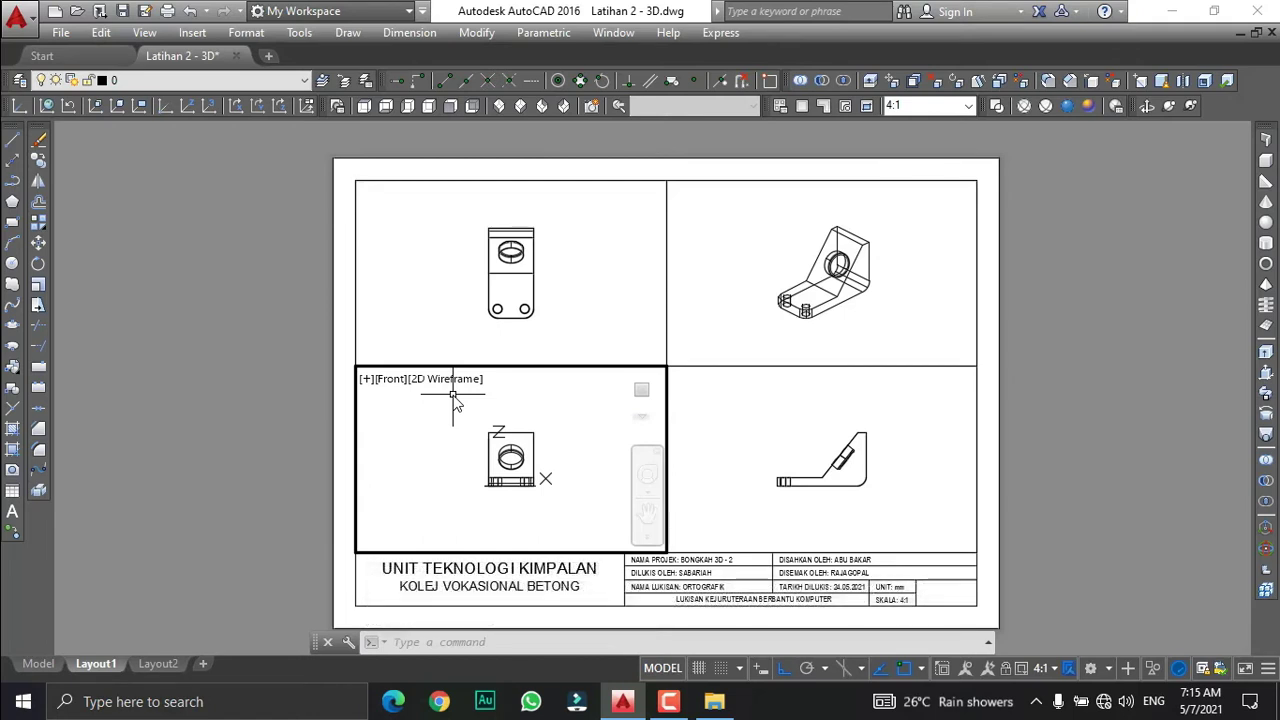
text(solprof)
key(Return)
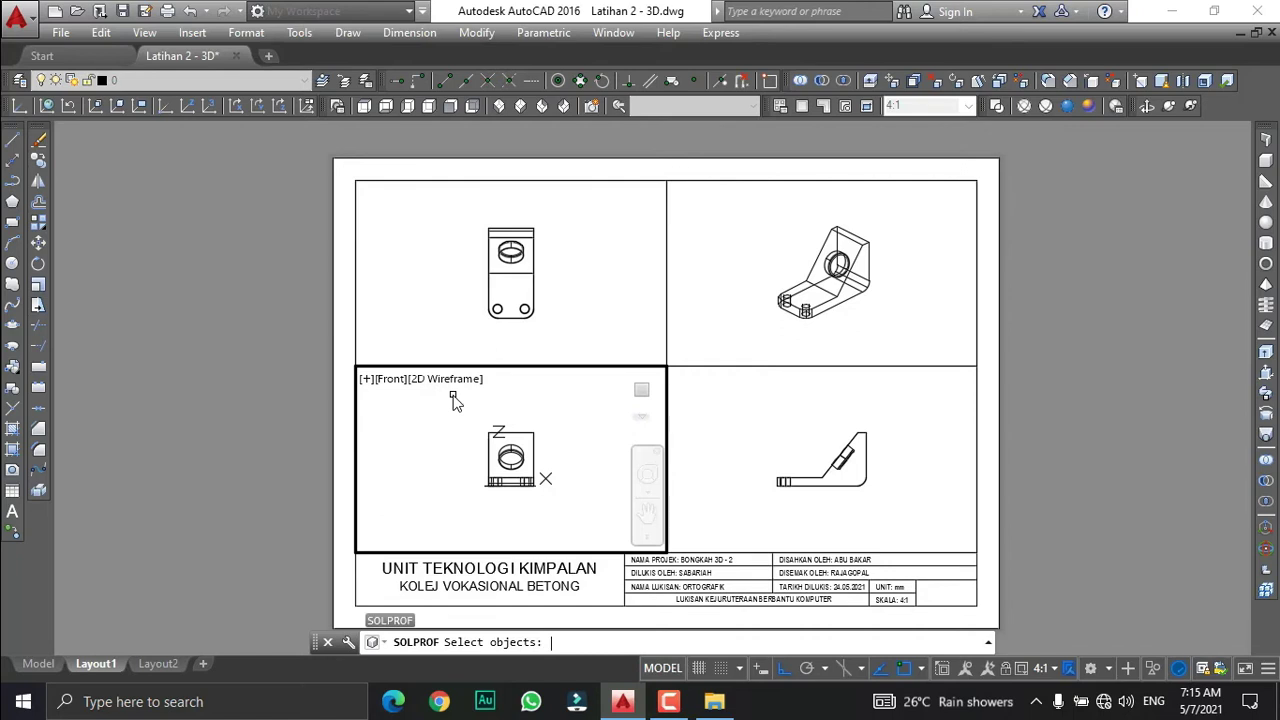
click(573, 518)
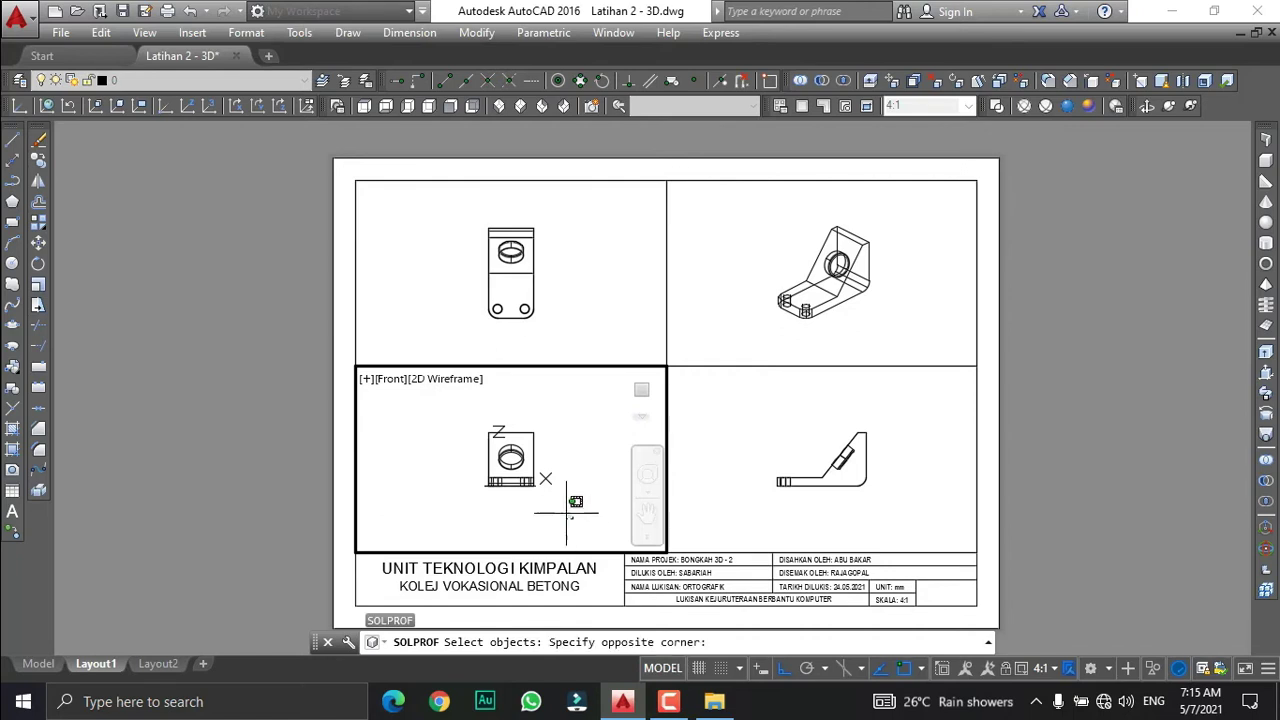
click(456, 405)
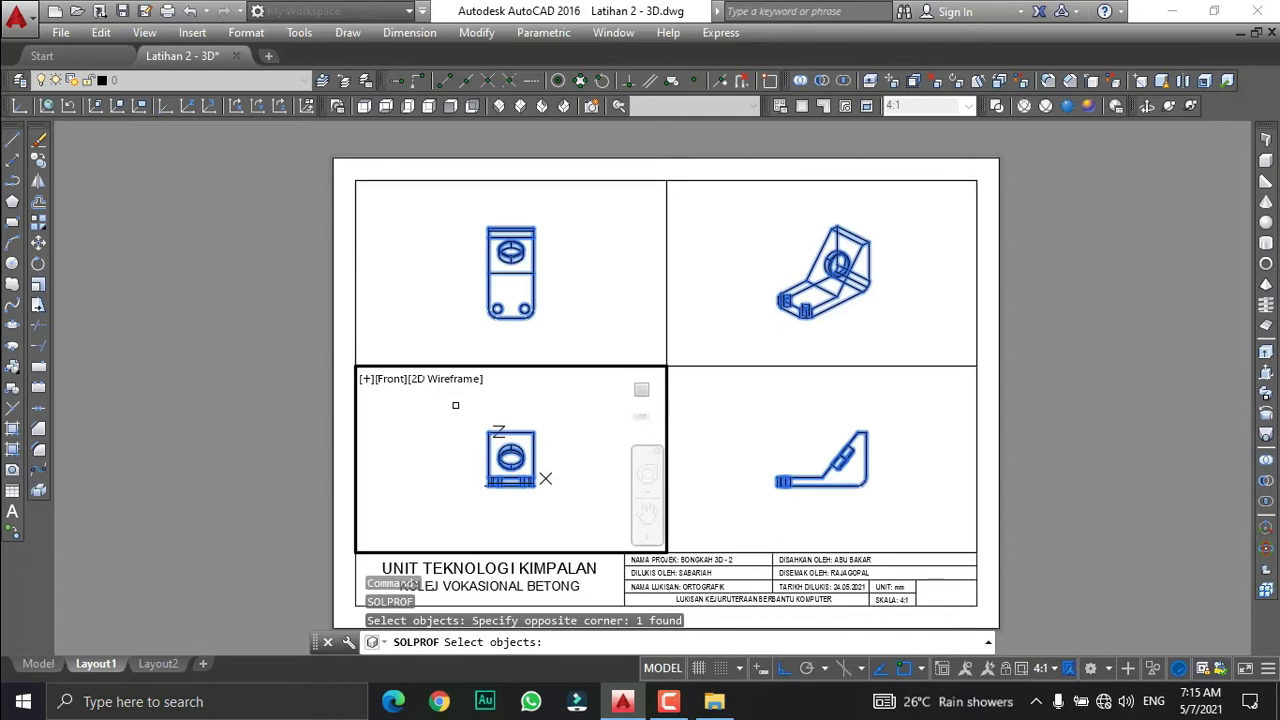
key(Return)
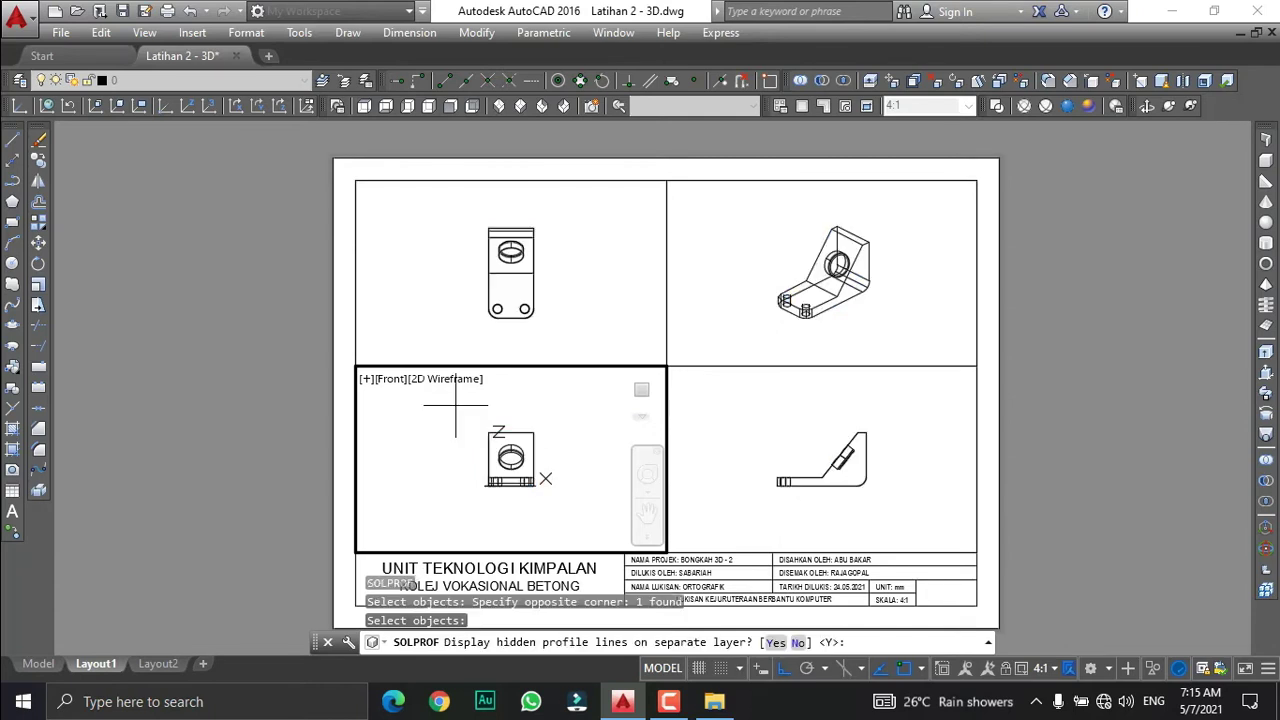
key(Return)
key(Return)
key(Return)
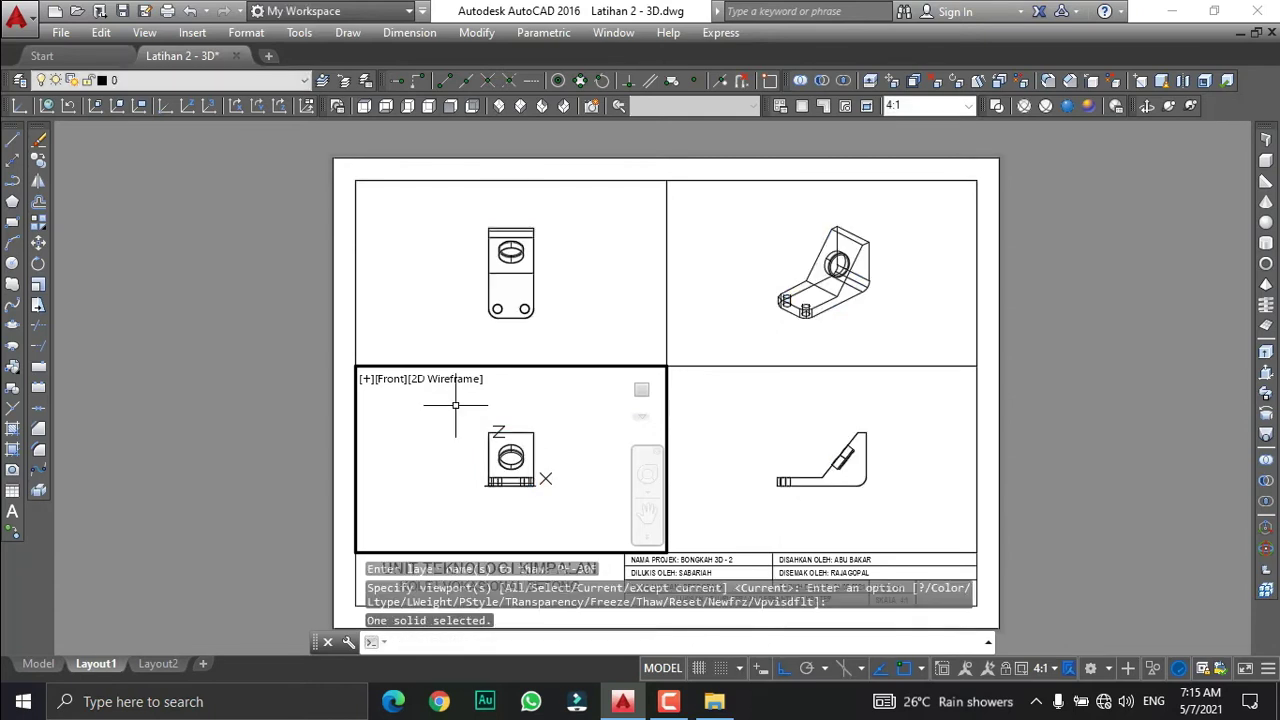
Generate the bracket's profile in the Right viewport with SOLPROF, with hidden lines on a separate layer, projected onto a plane, tangential edges deleted.
click(715, 405)
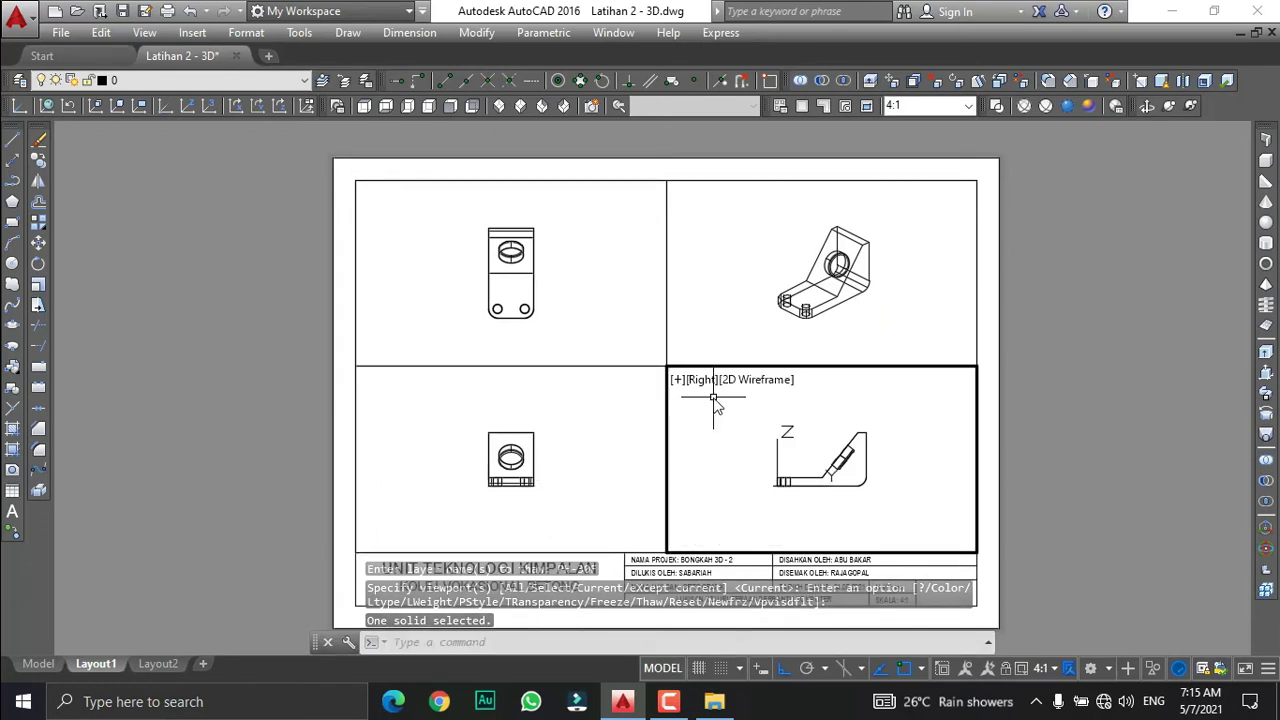
key(Return)
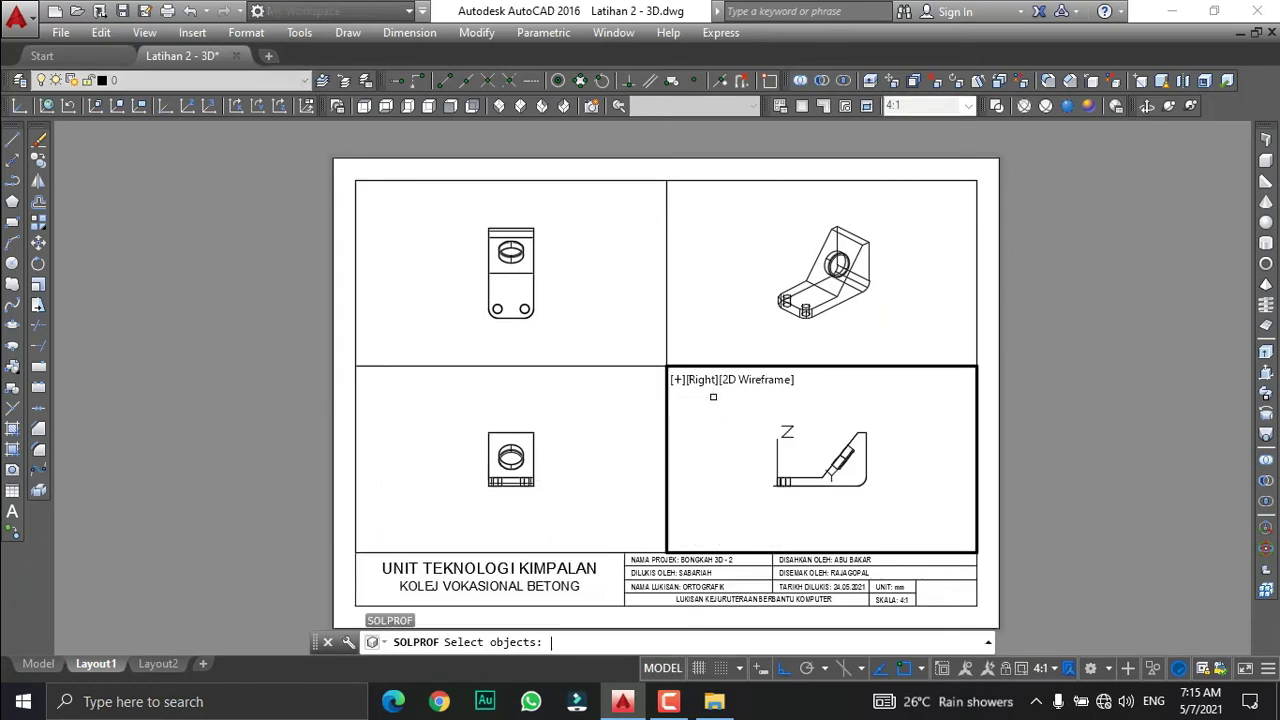
click(919, 527)
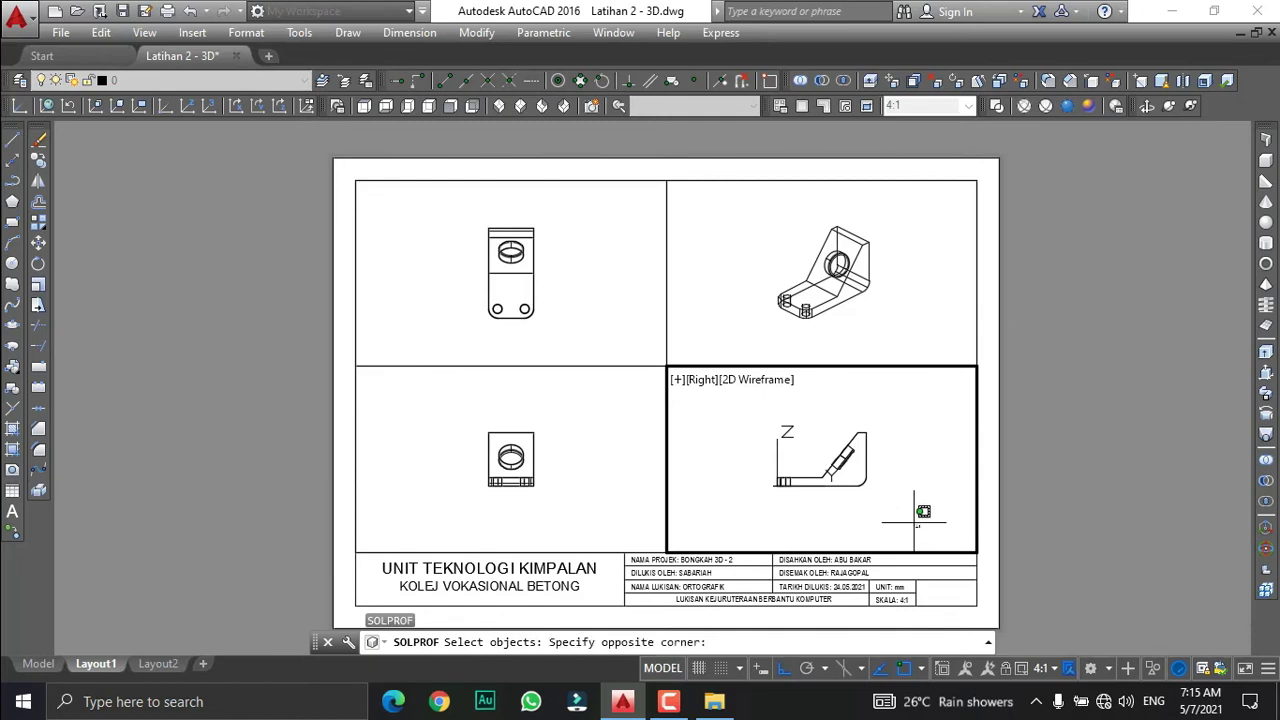
click(734, 408)
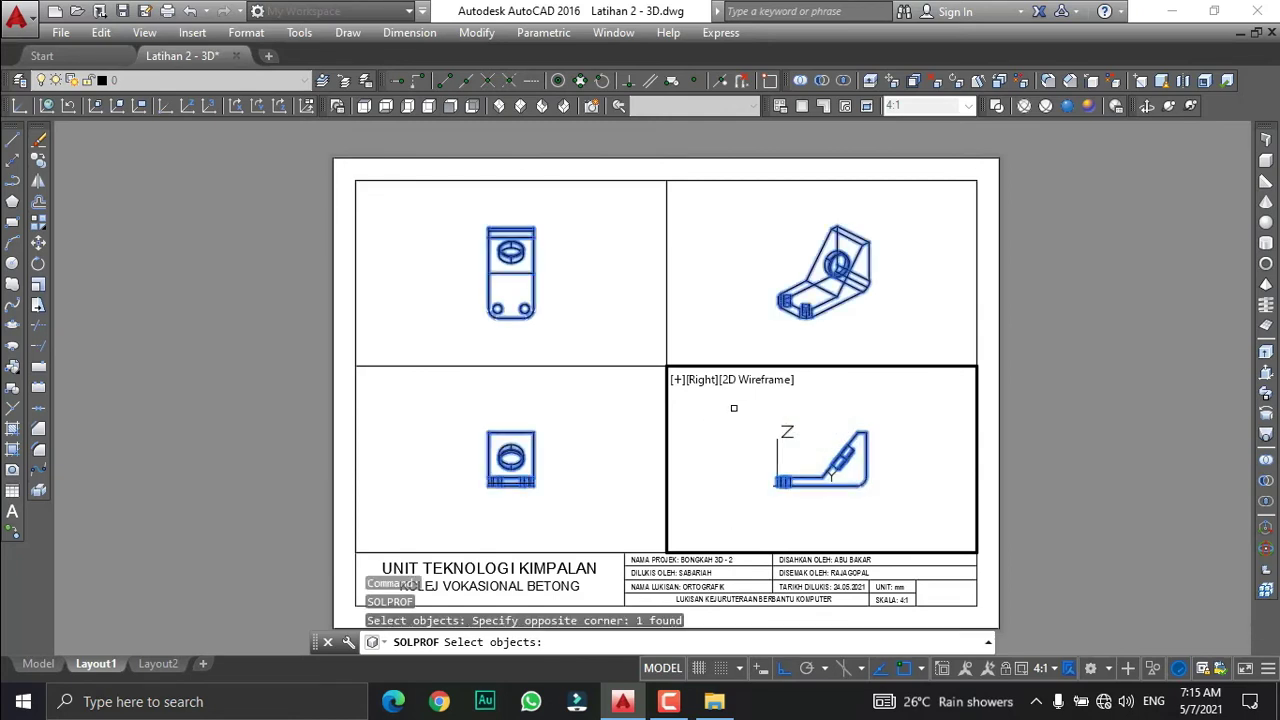
key(Return)
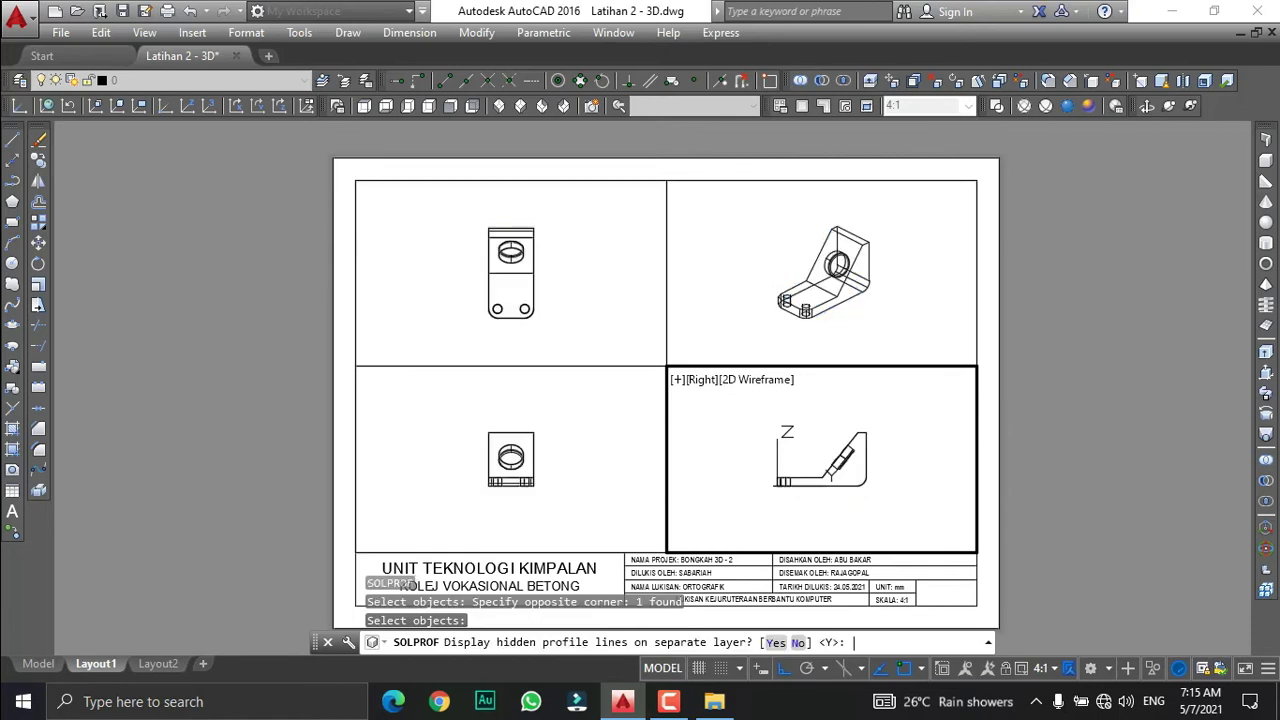
key(Return)
key(Return)
key(Return)
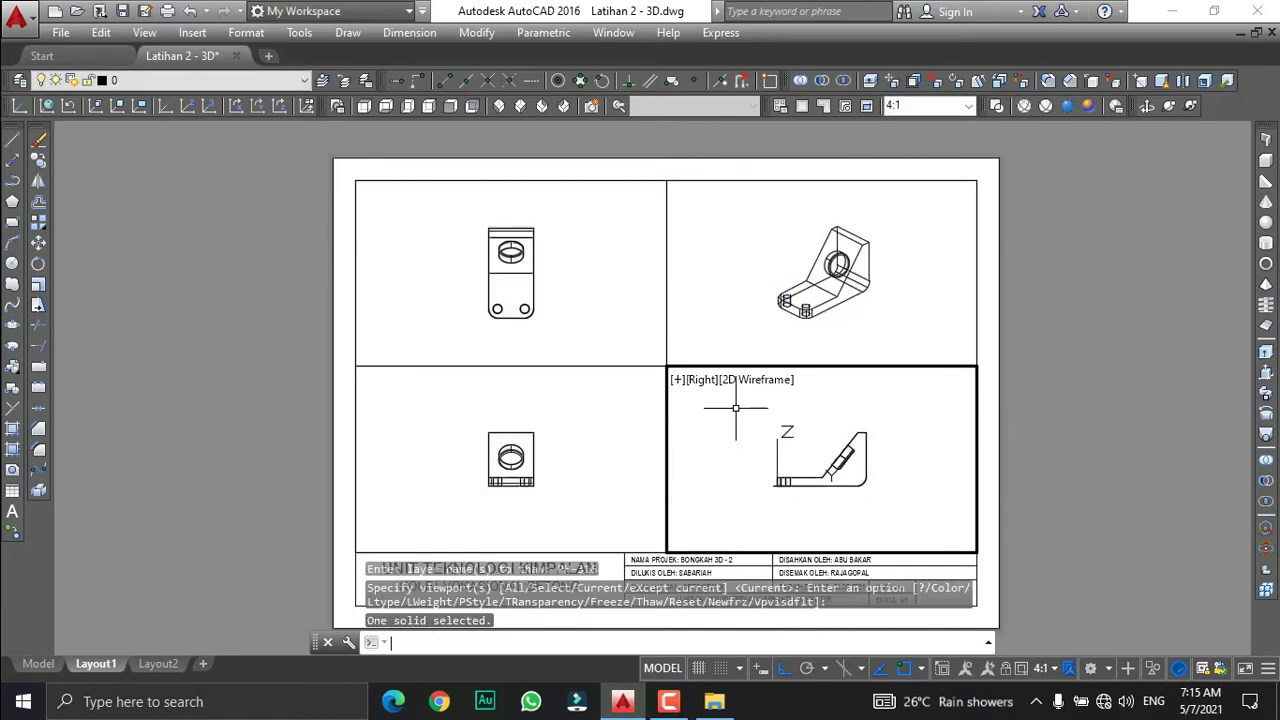
Generate the isometric viewport's SOLPROF profile with separate hidden lines, plane projection and tangential edges deleted, and return to paper space.
click(733, 215)
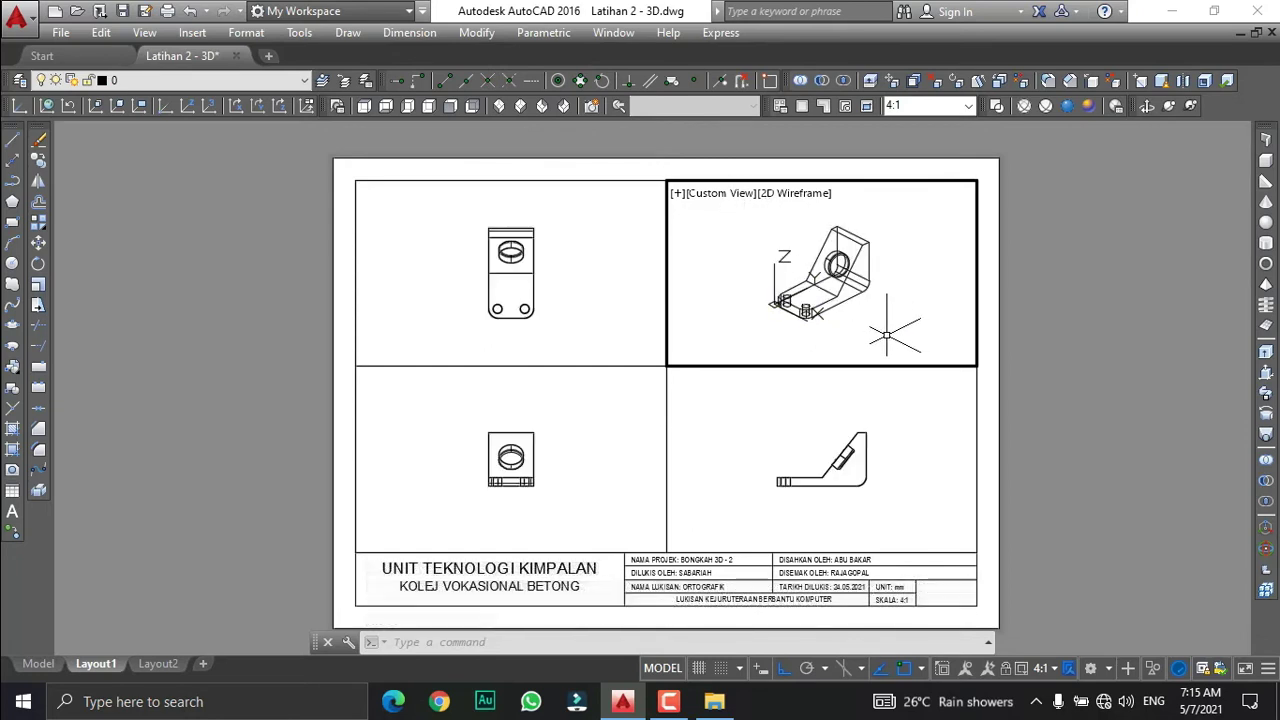
key(Return)
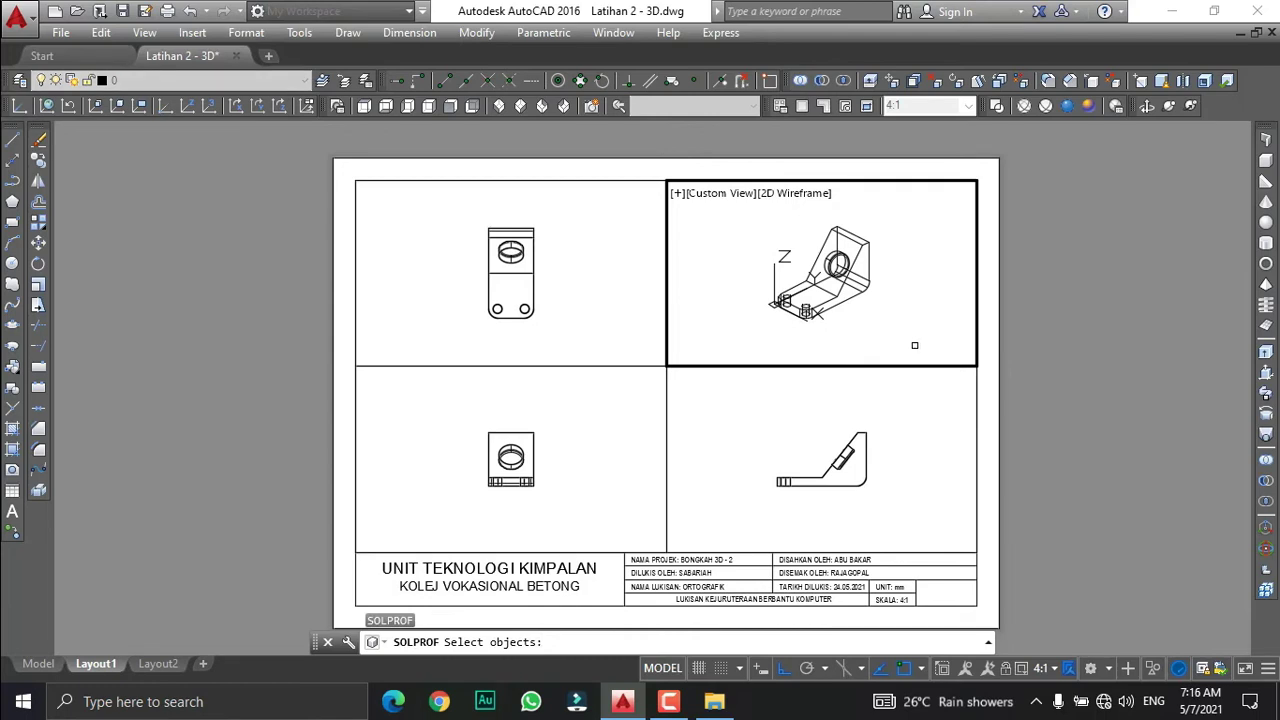
click(915, 346)
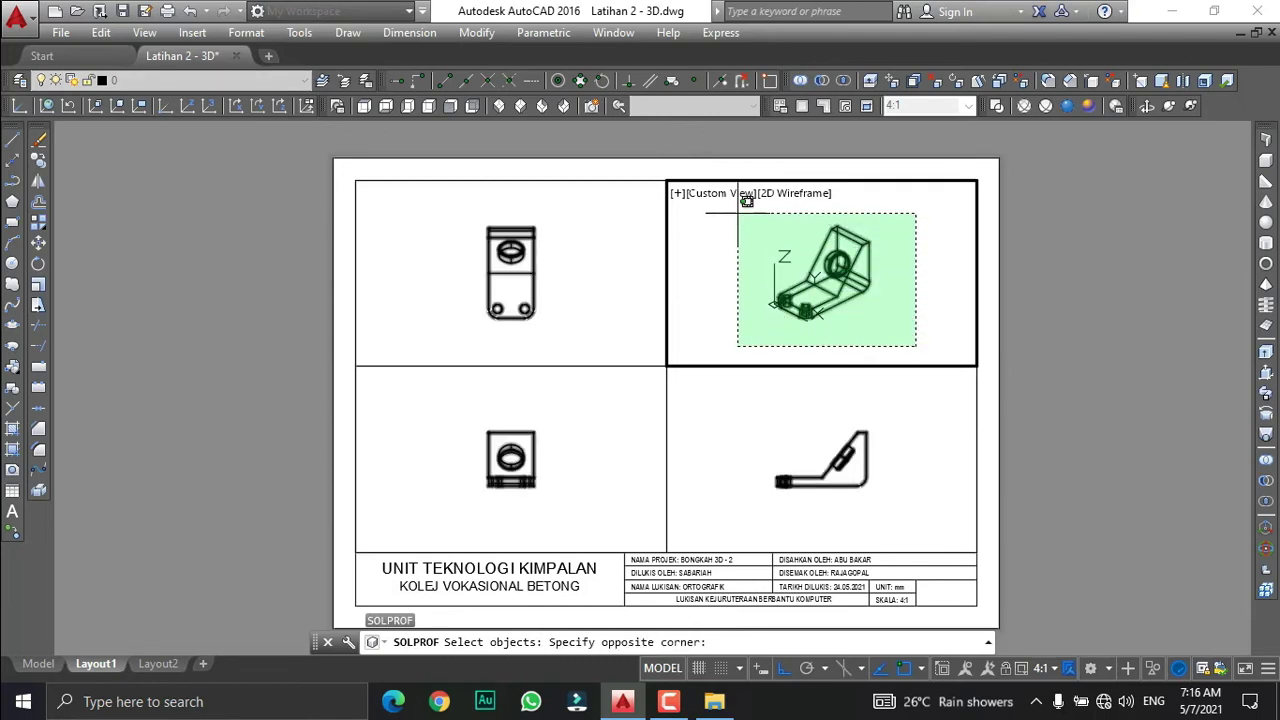
click(738, 213)
key(Return)
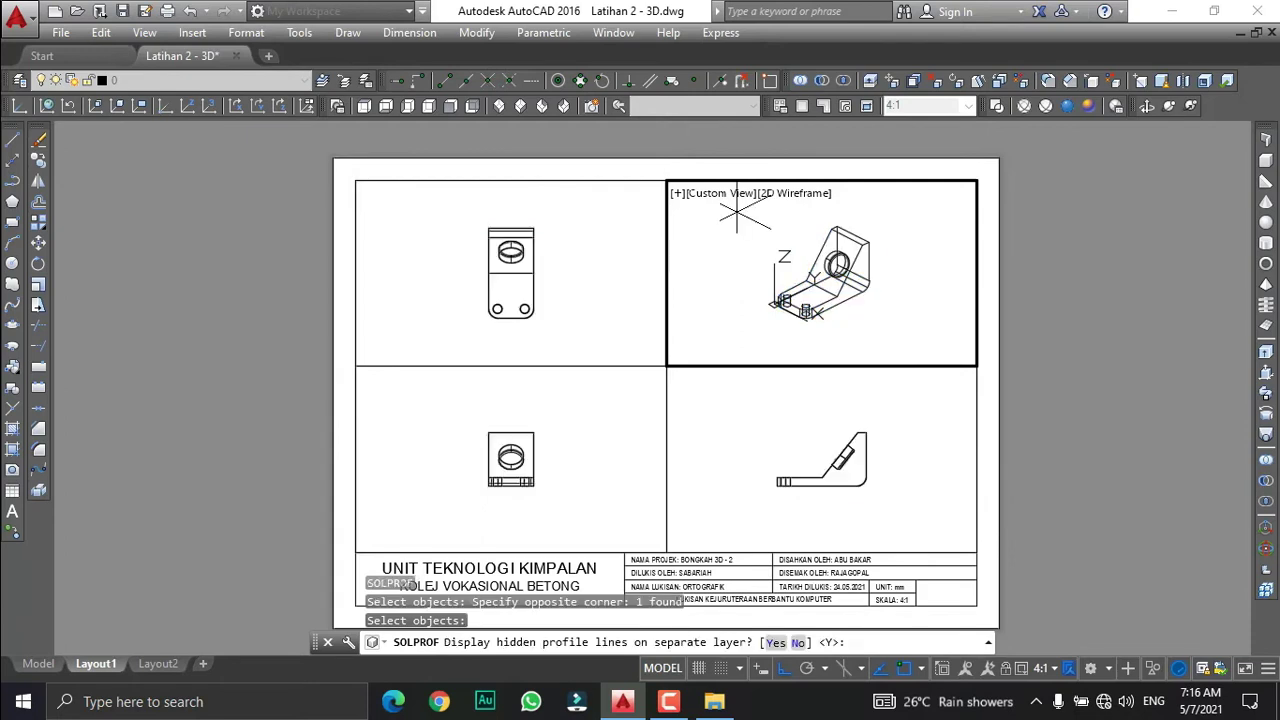
key(Return)
key(Return)
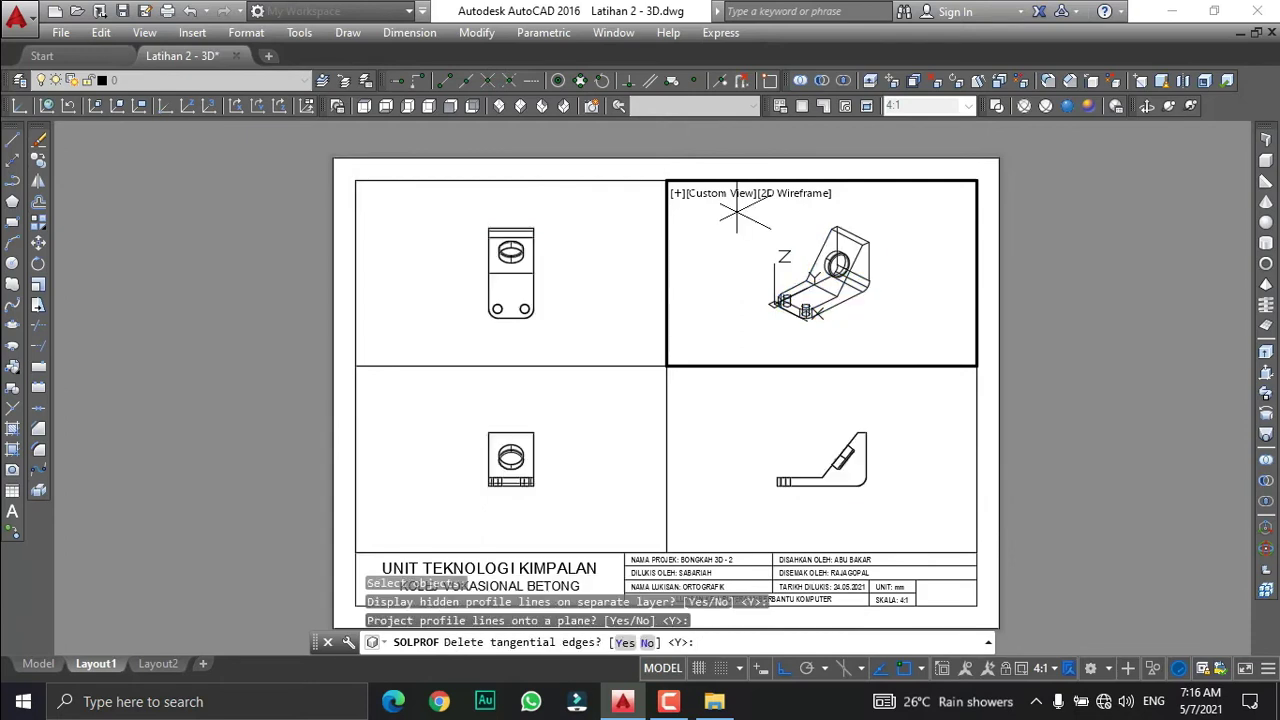
key(Return)
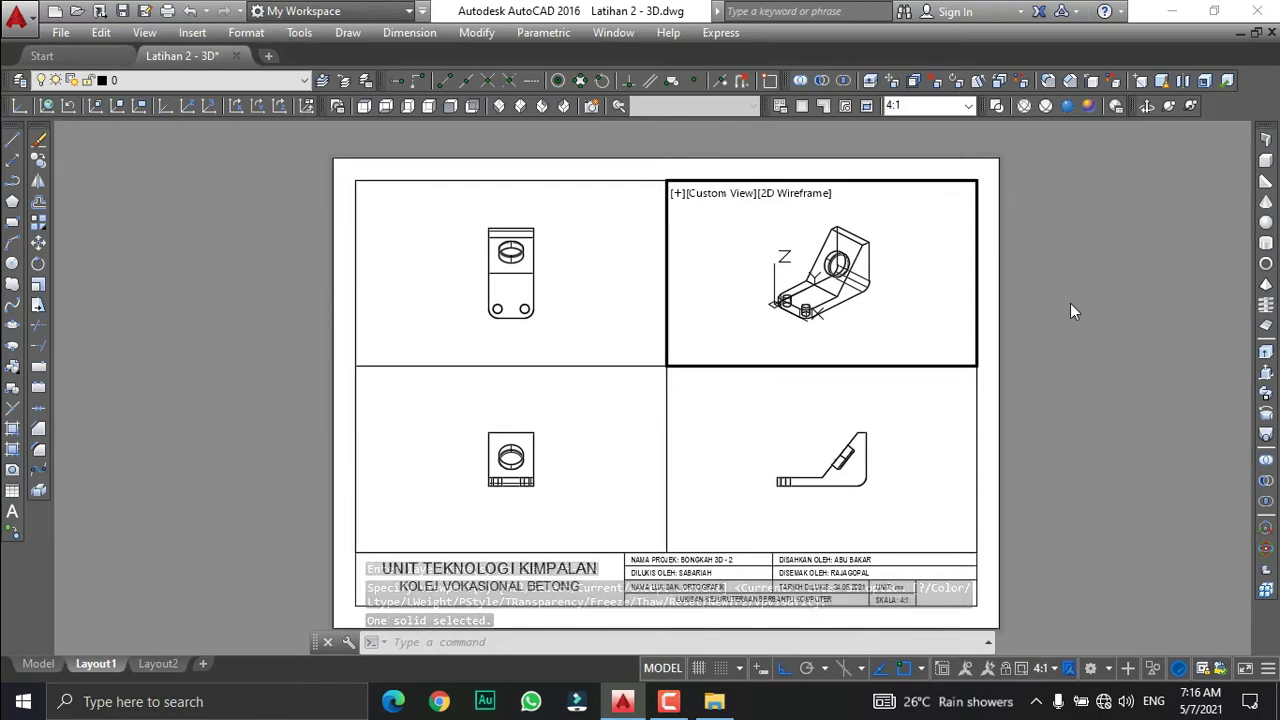
text(ps)
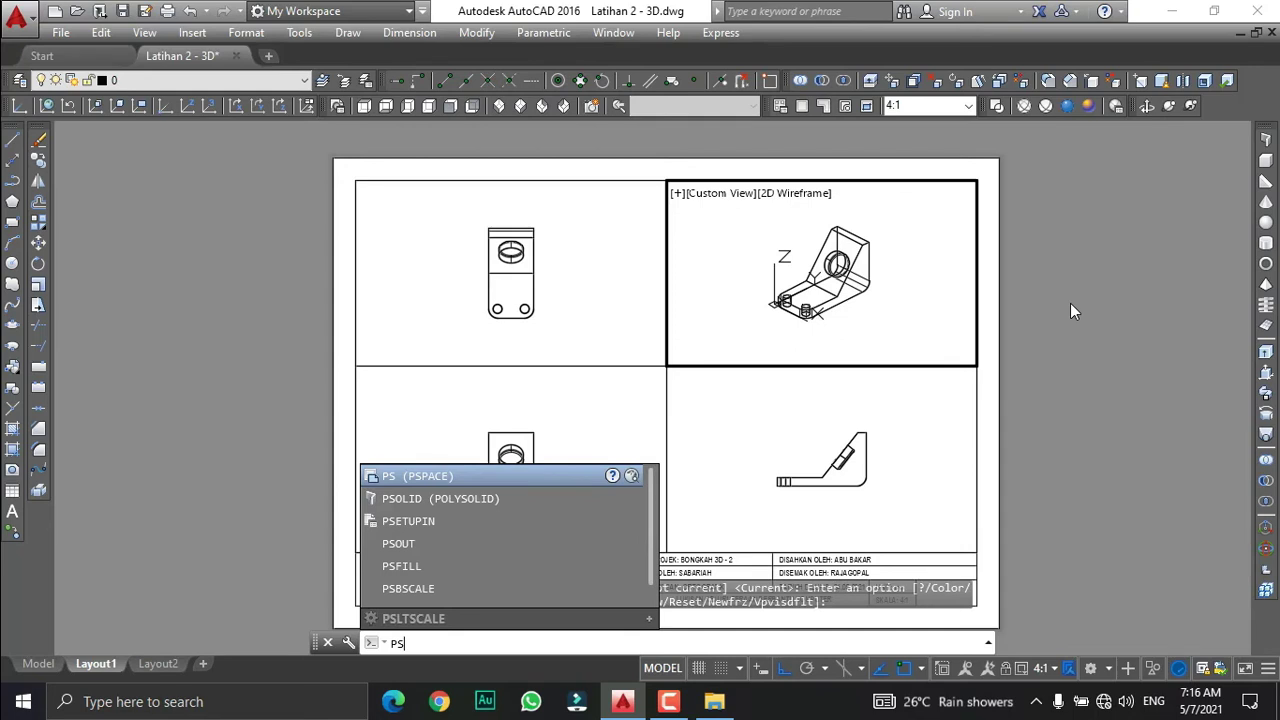
key(Return)
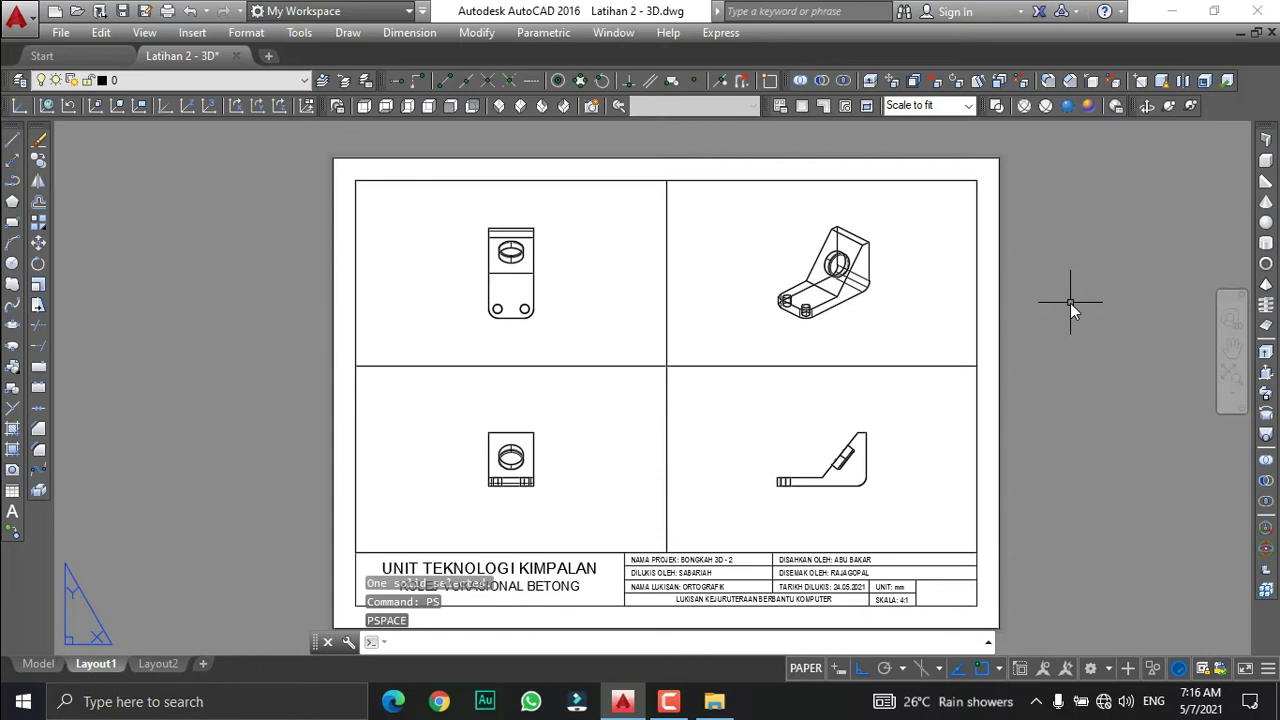
Set the color of the four hidden-line layers PH-30F, PH-31A, PH-312 and PH-316 to red.
click(20, 81)
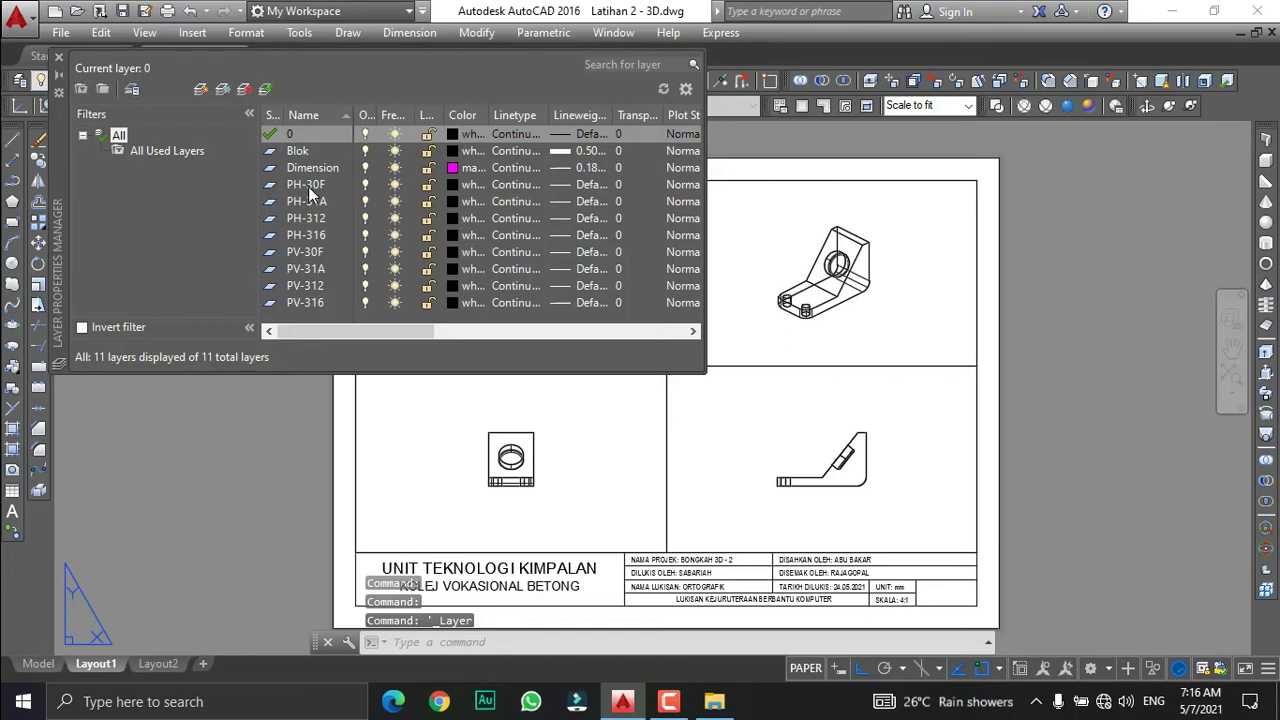
click(306, 189)
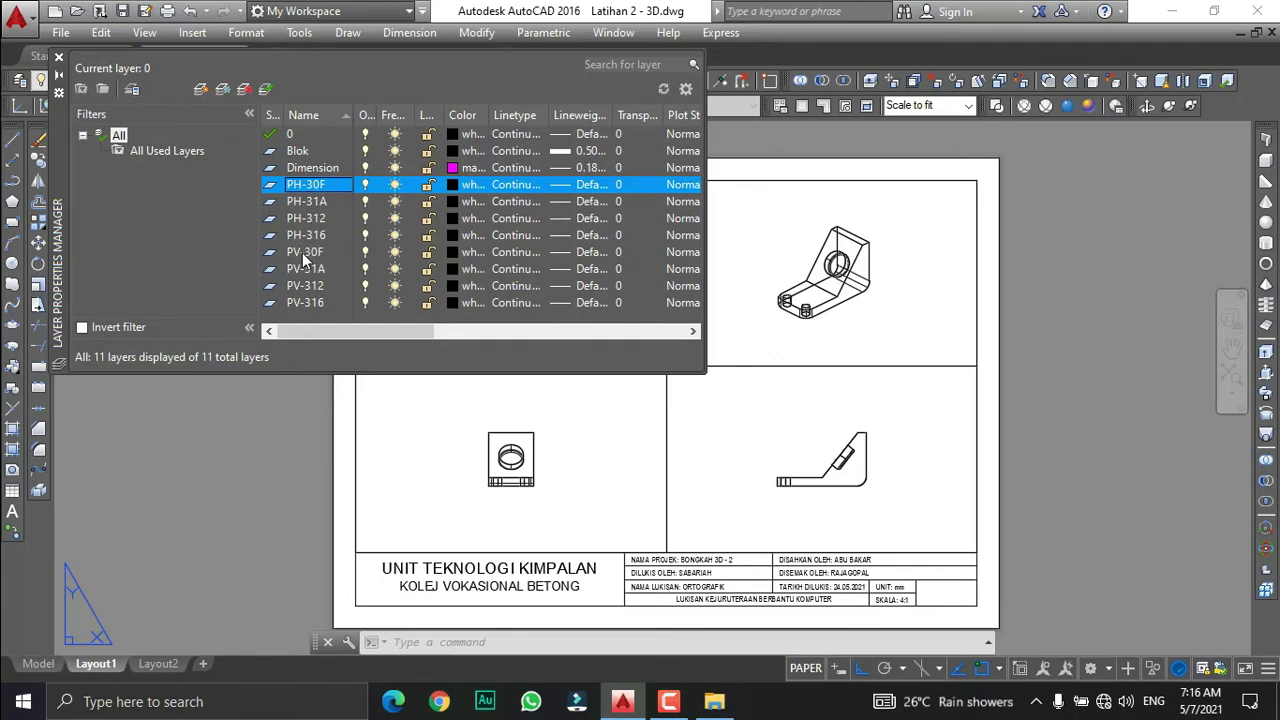
click(300, 253)
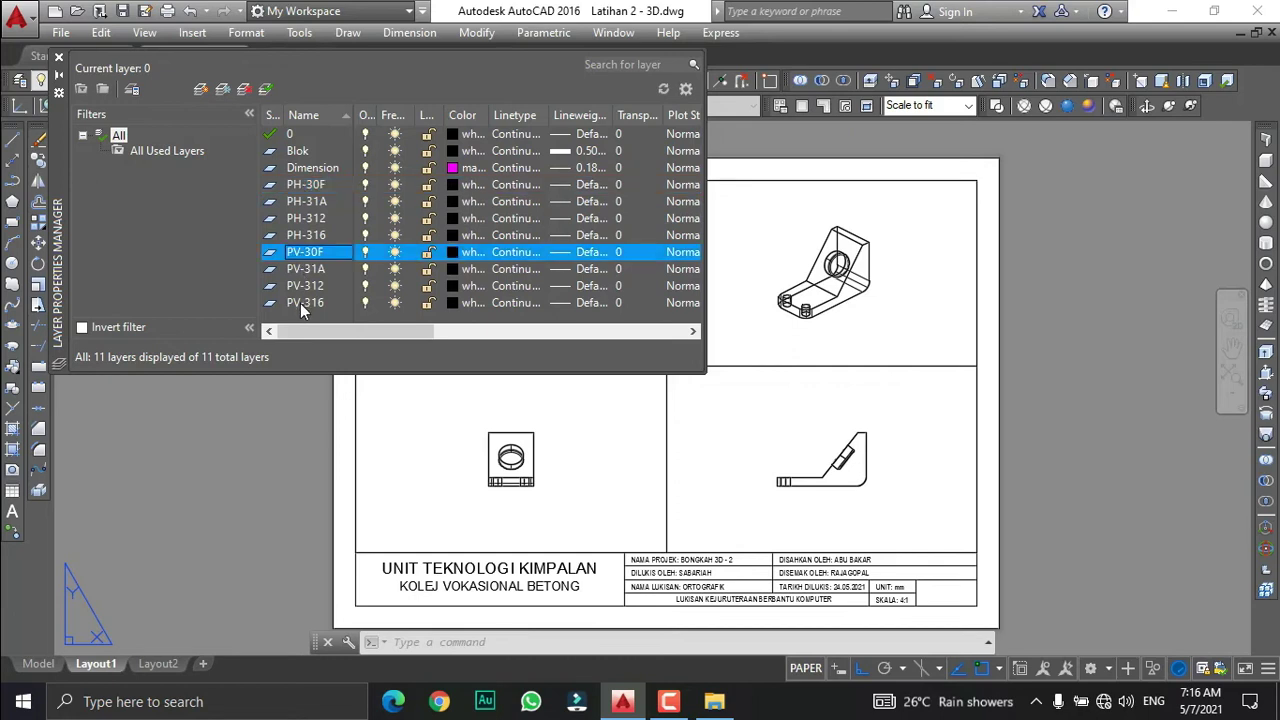
click(303, 186)
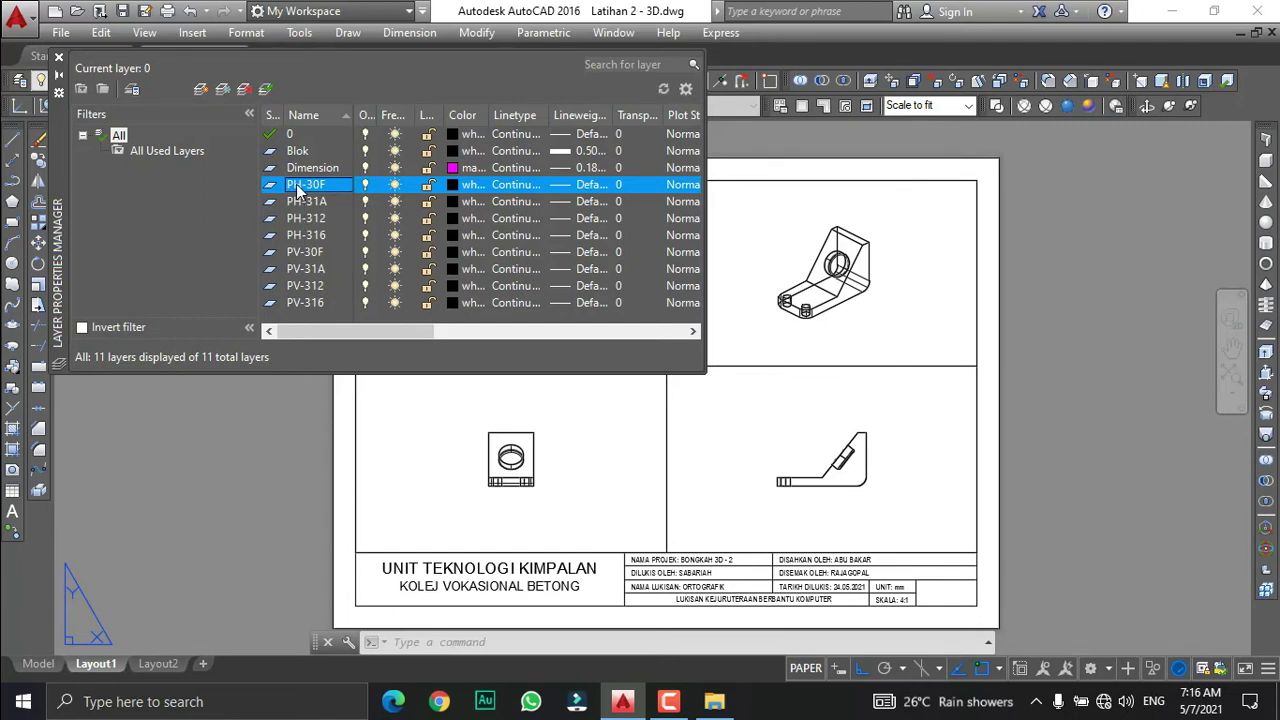
shift+click(305, 235)
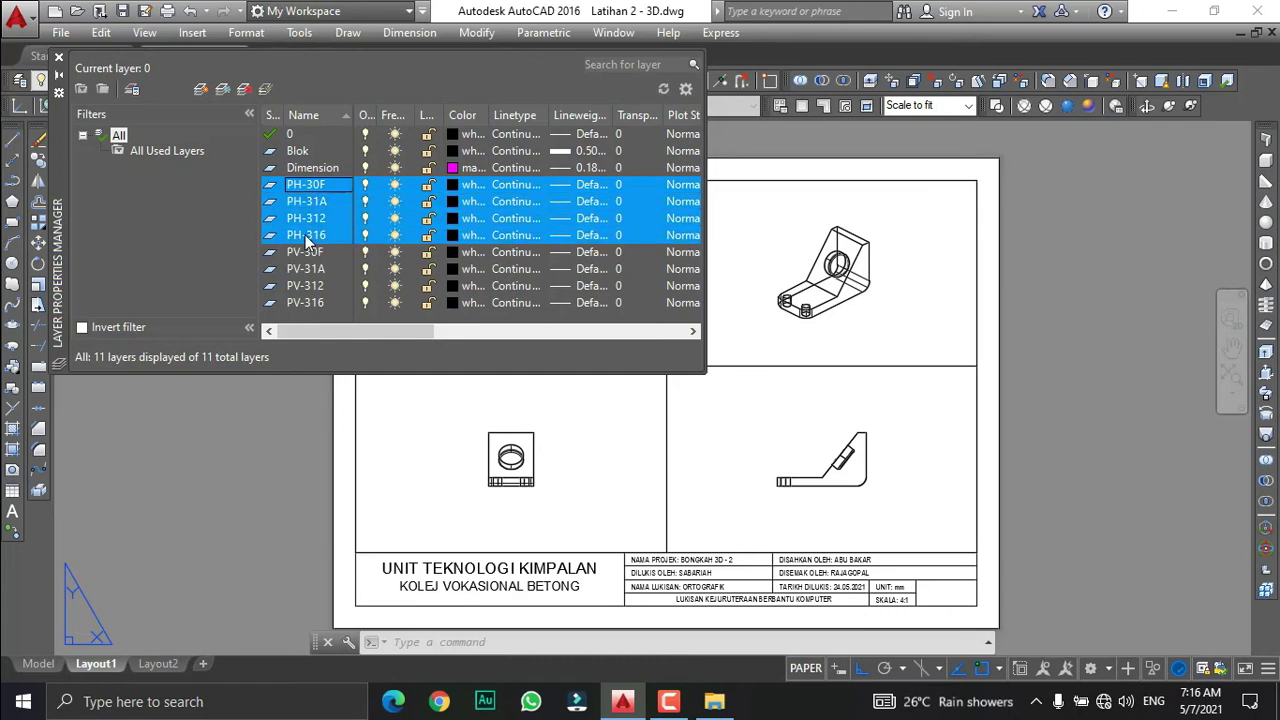
click(452, 184)
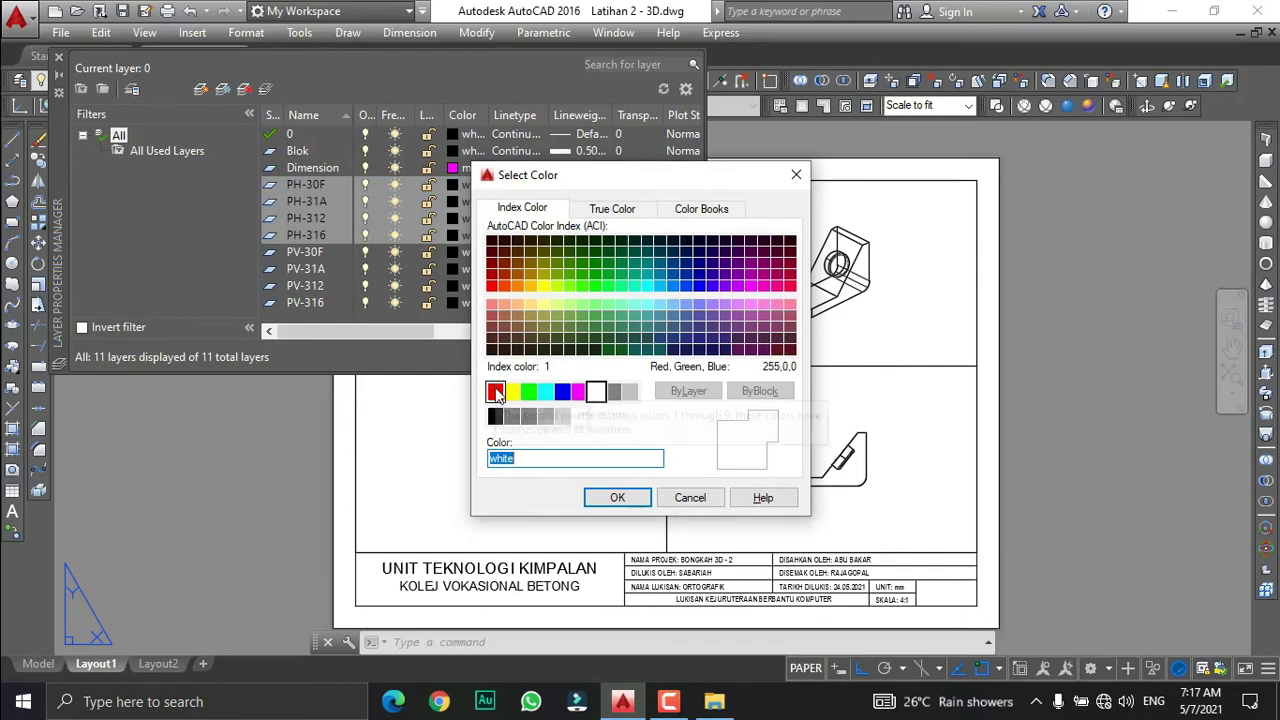
click(494, 392)
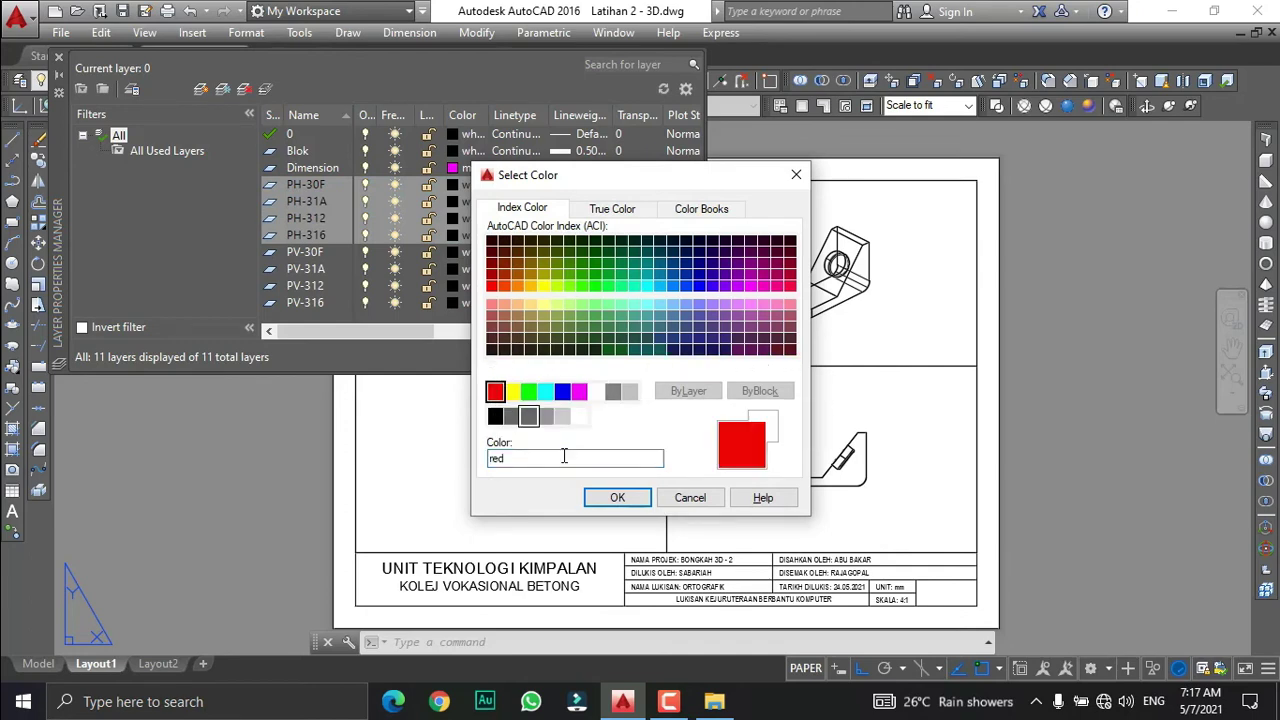
click(616, 497)
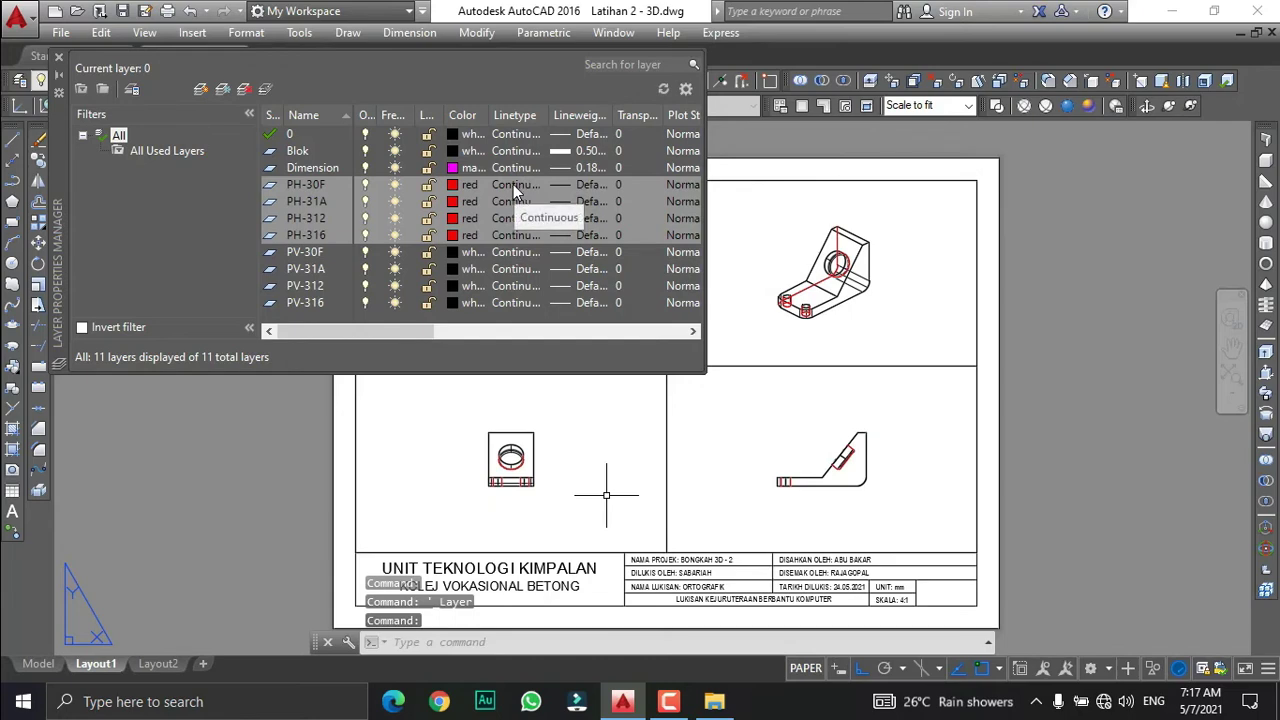
Load the HIDDEN linetype from acadiso.lin and assign it to the four selected PH layers.
click(513, 184)
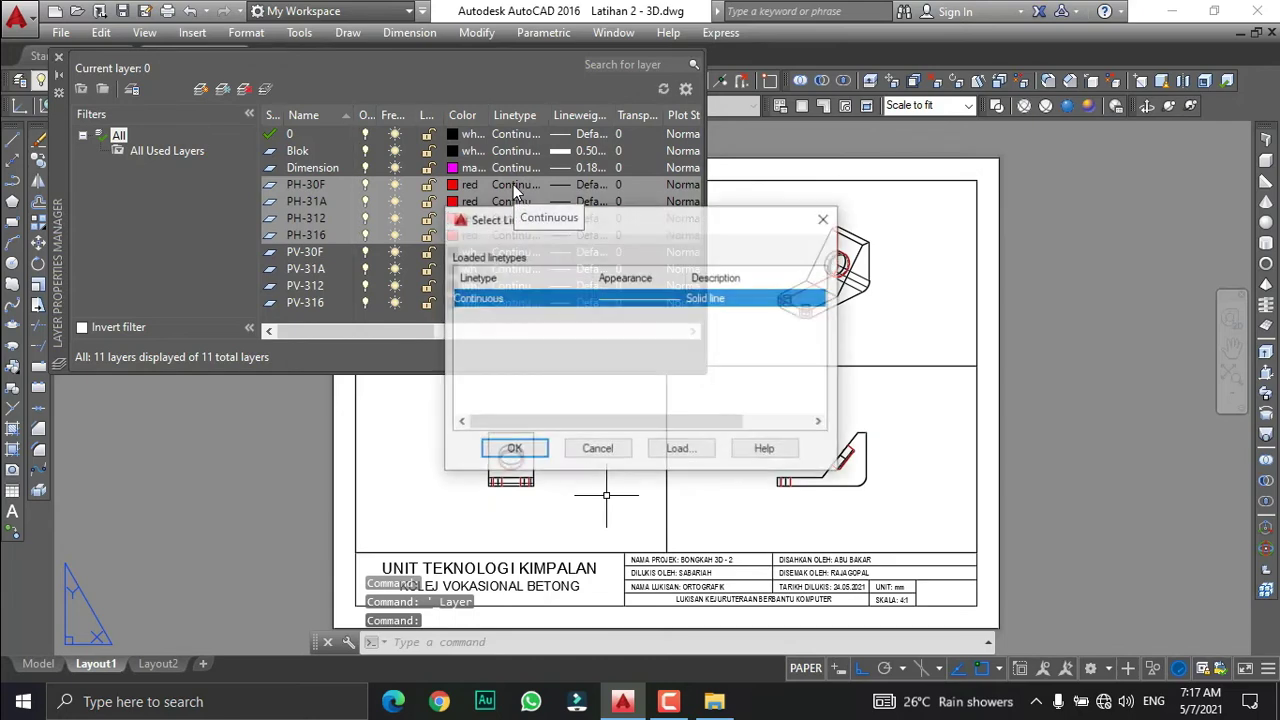
click(675, 450)
click(663, 466)
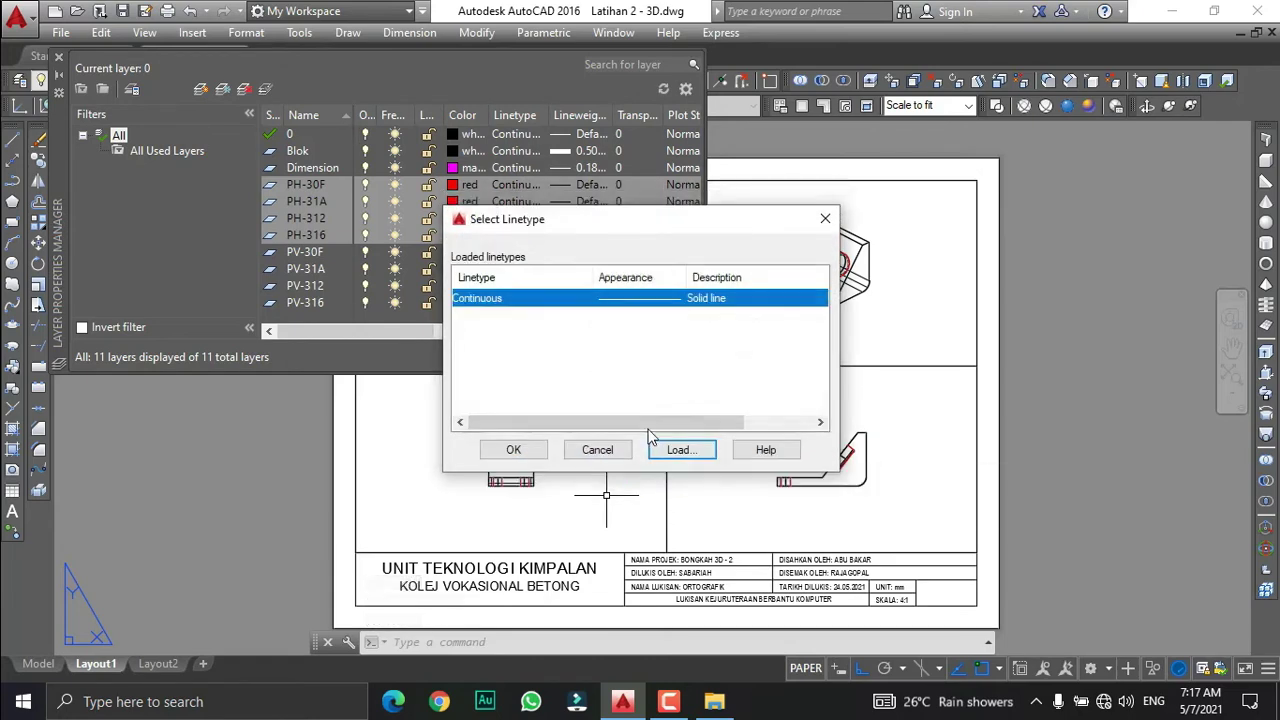
click(675, 452)
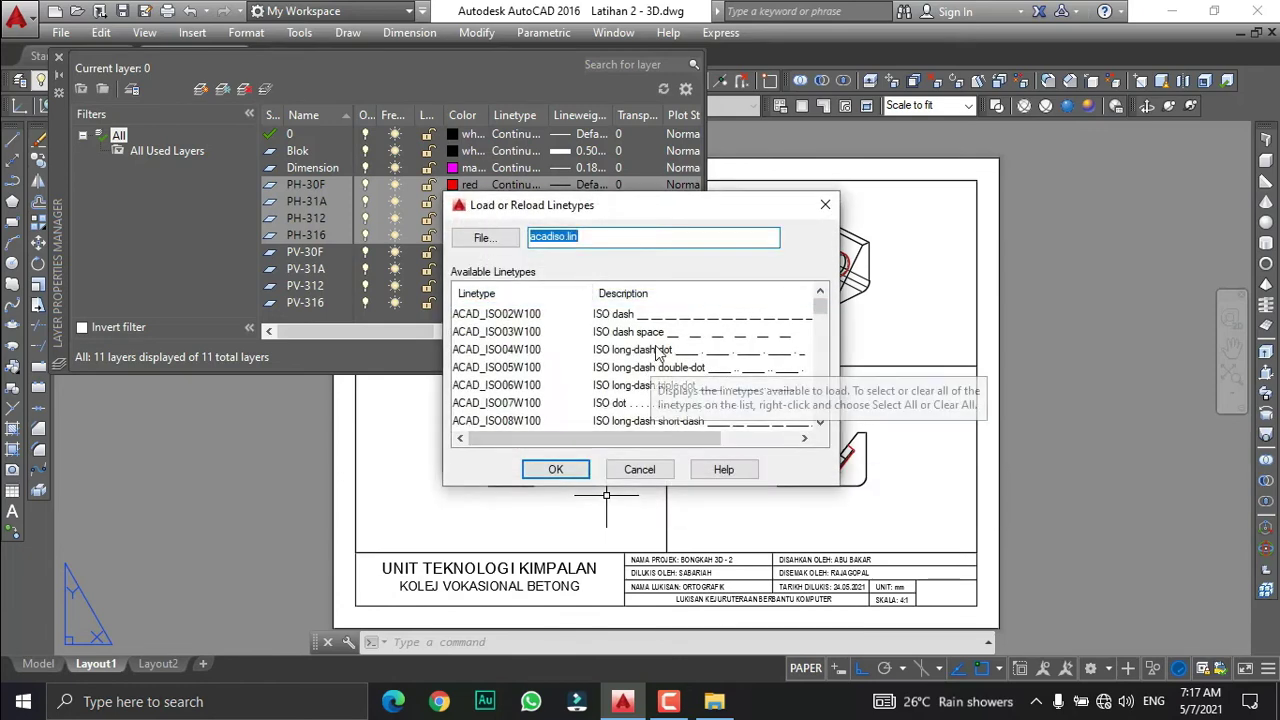
scroll(657, 352, down, 5)
scroll(657, 352, down, 6)
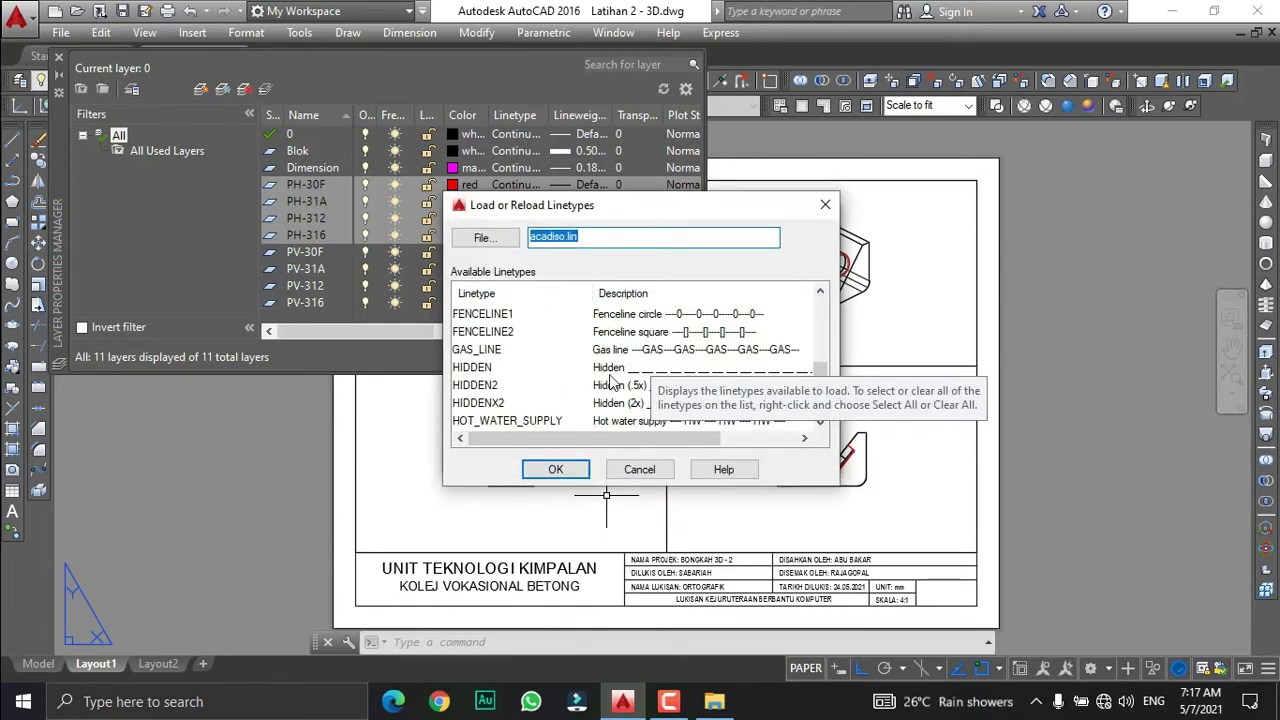
click(620, 367)
click(556, 469)
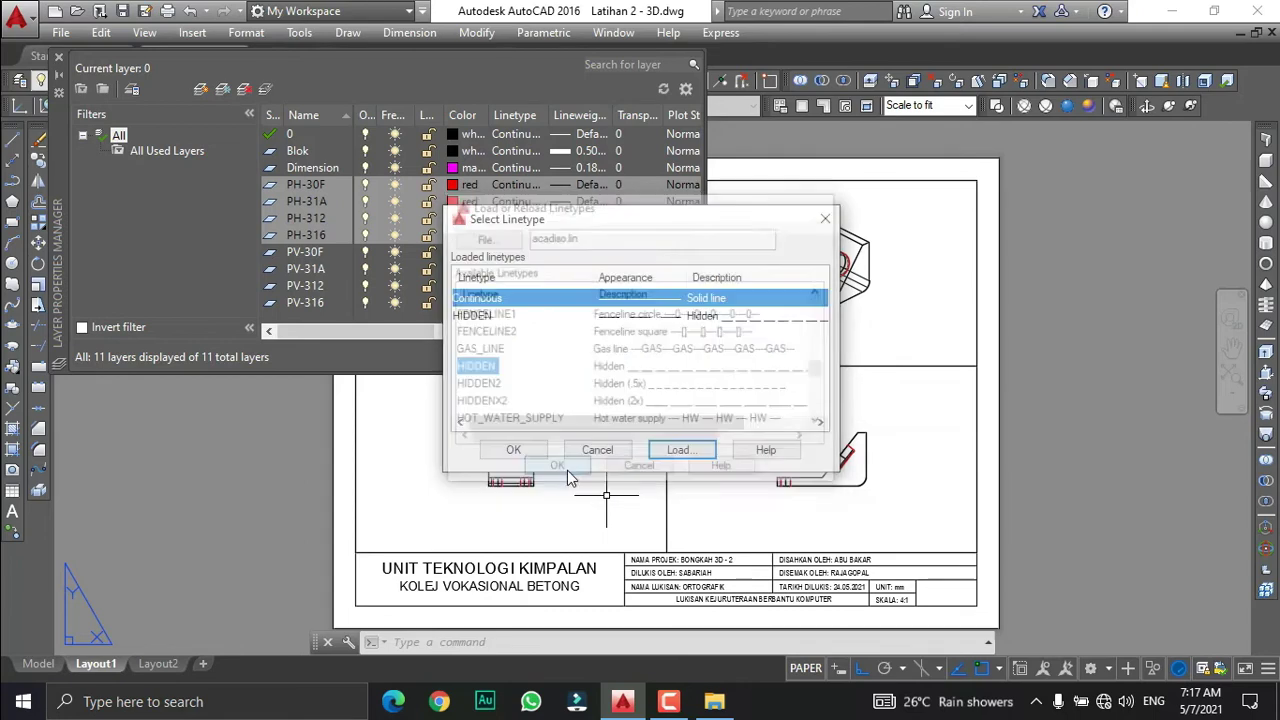
click(600, 317)
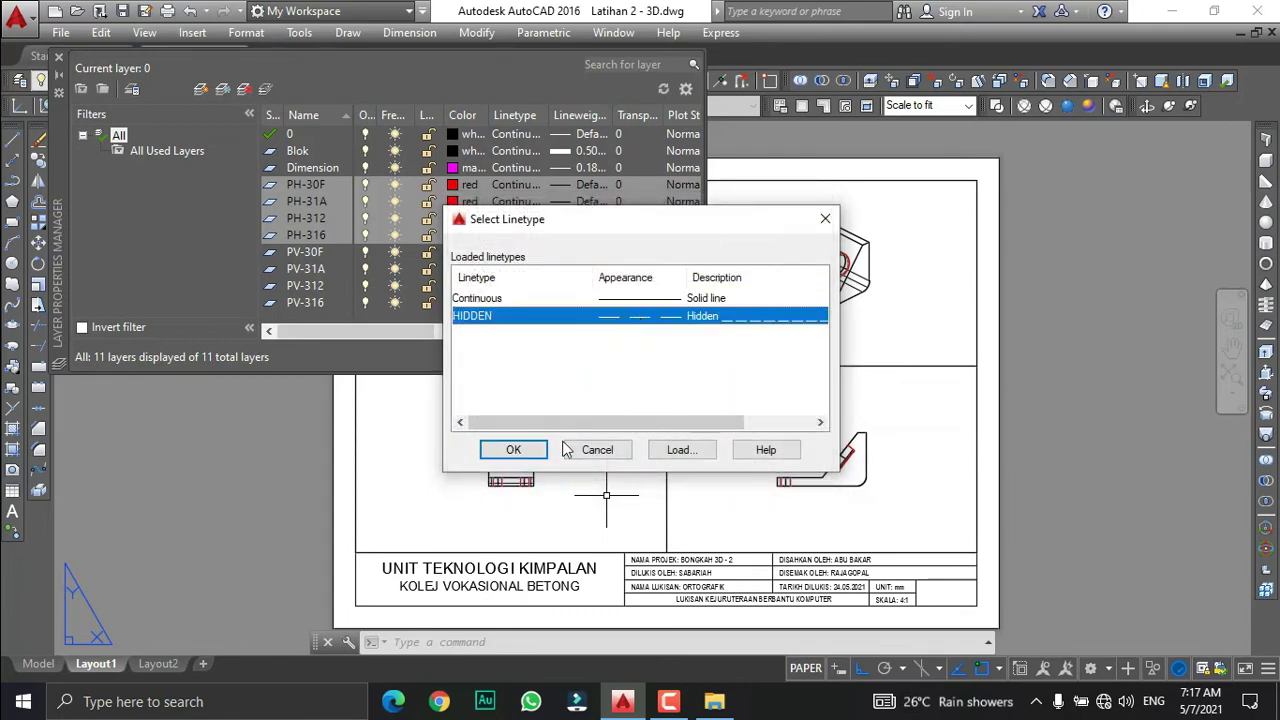
click(526, 452)
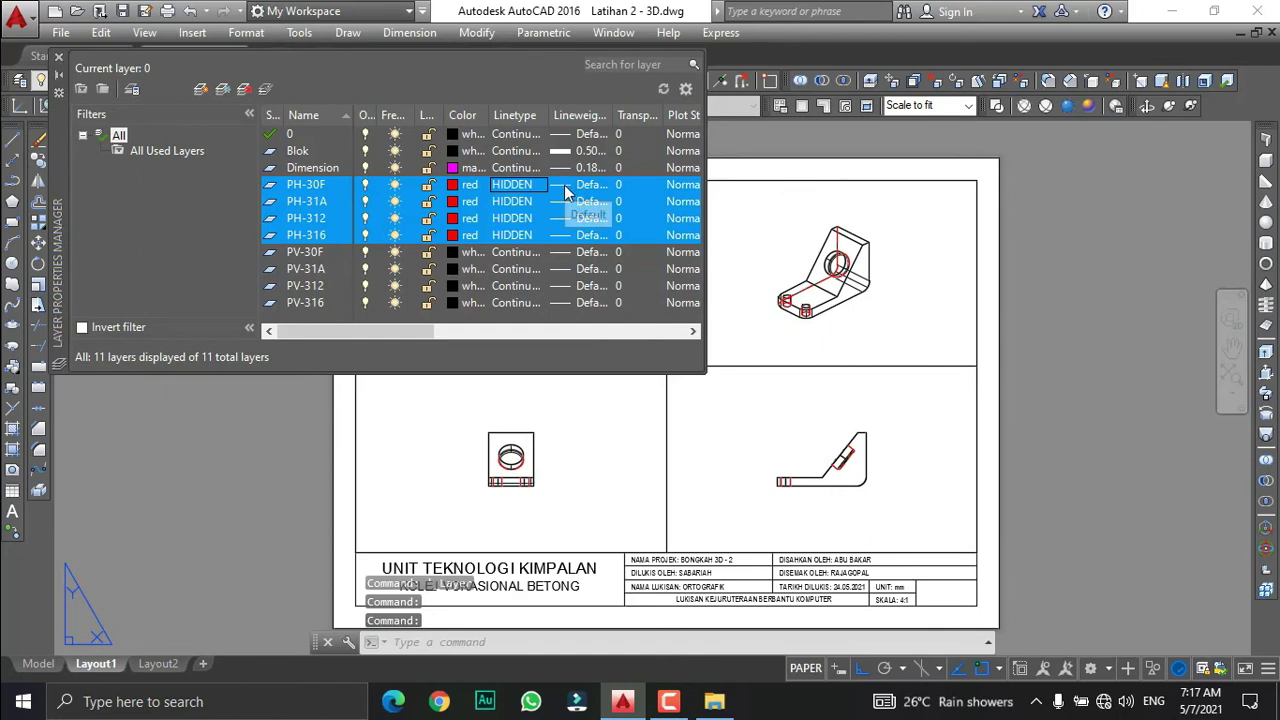
Set the lineweight of the four selected hidden-line PH layers to 0.20 mm.
click(570, 201)
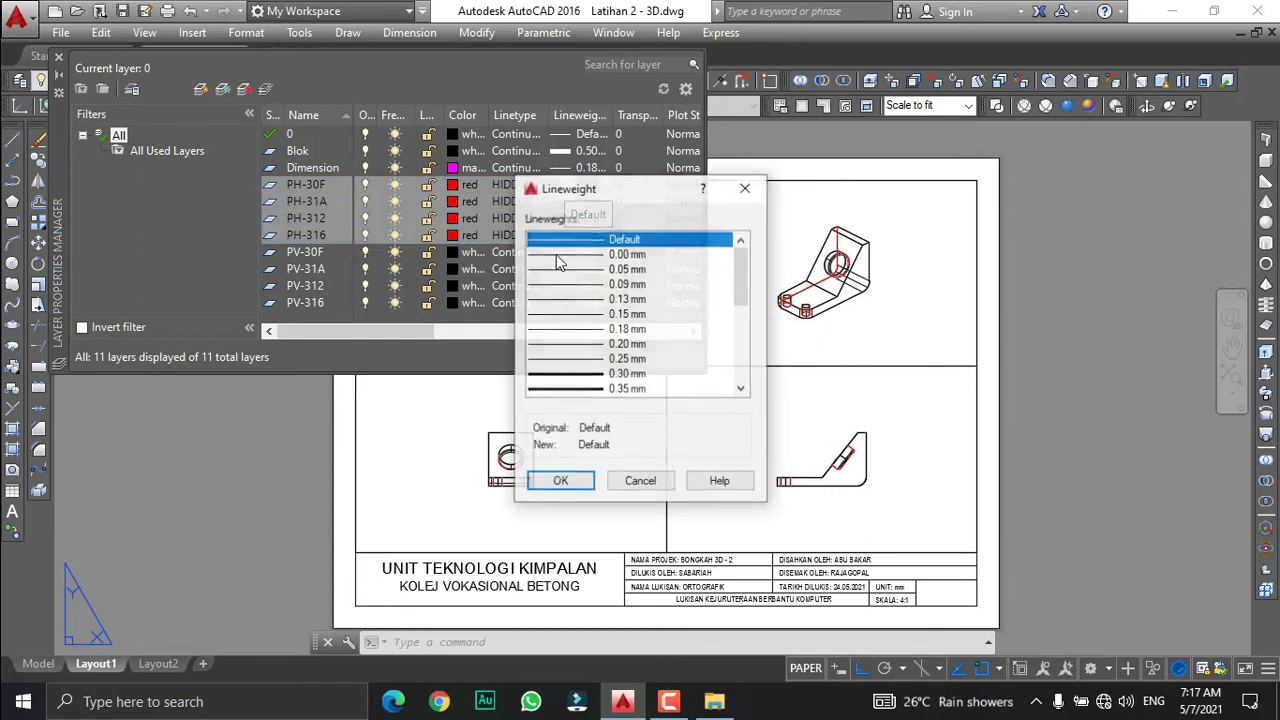
click(570, 344)
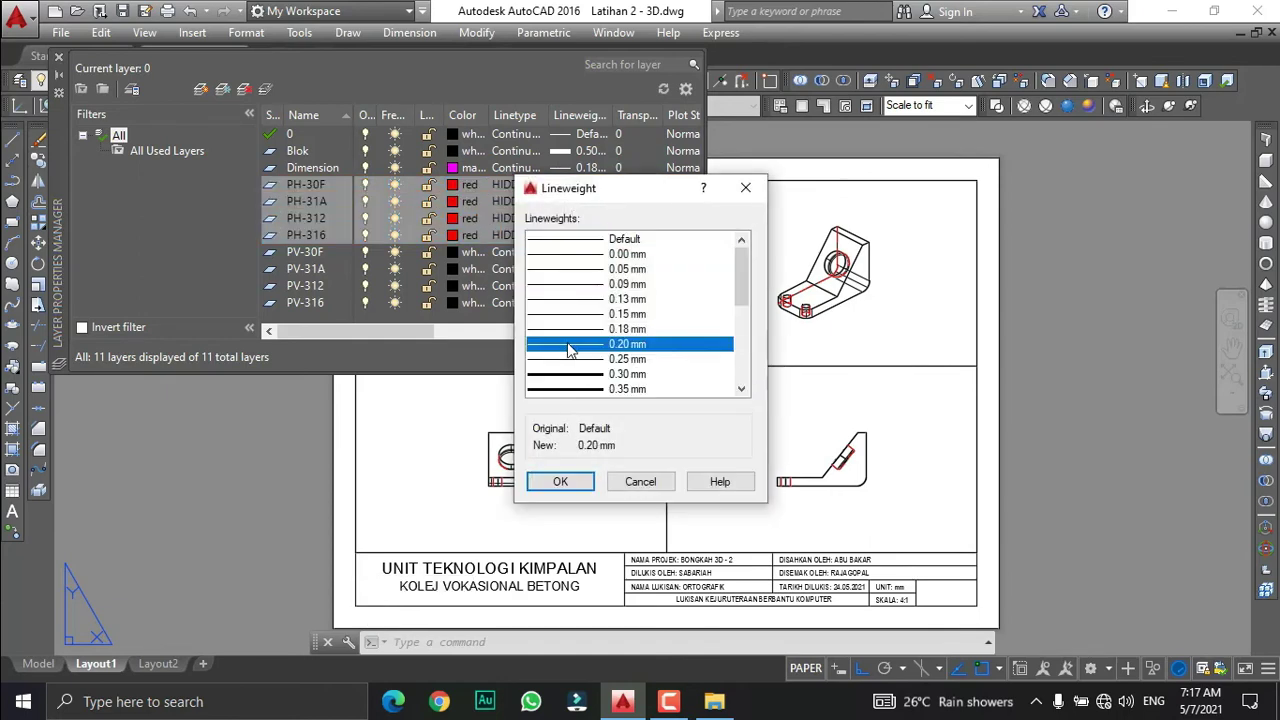
click(562, 482)
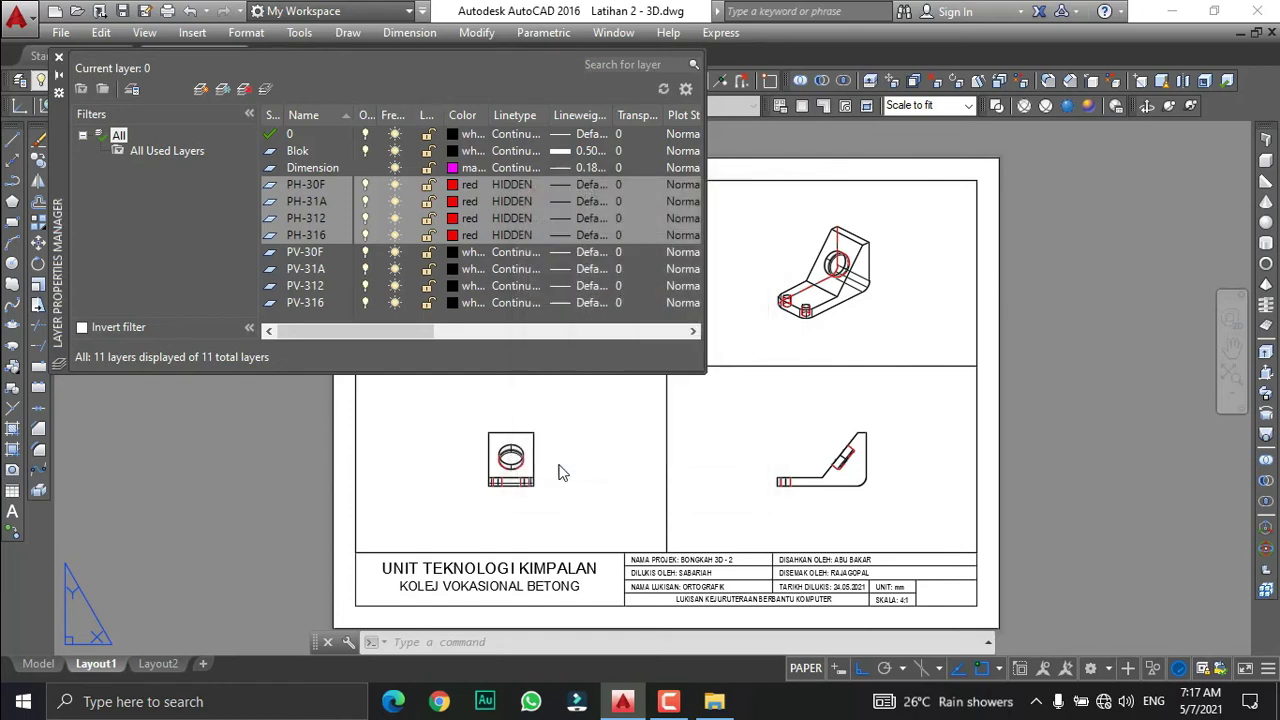
Set the lineweight of the four visible-line layers PV-30F, PV-31A, PV-312 and PV-316 to 0.30 mm and close the layer manager.
click(307, 253)
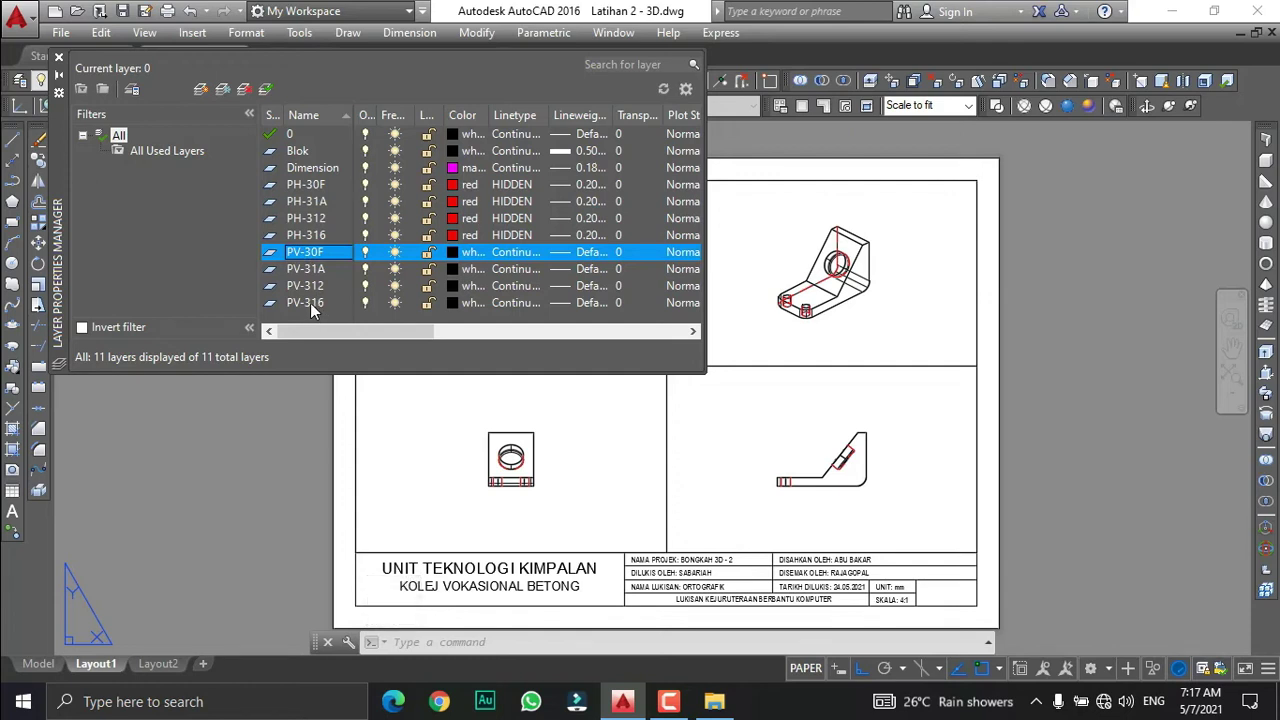
shift+click(310, 302)
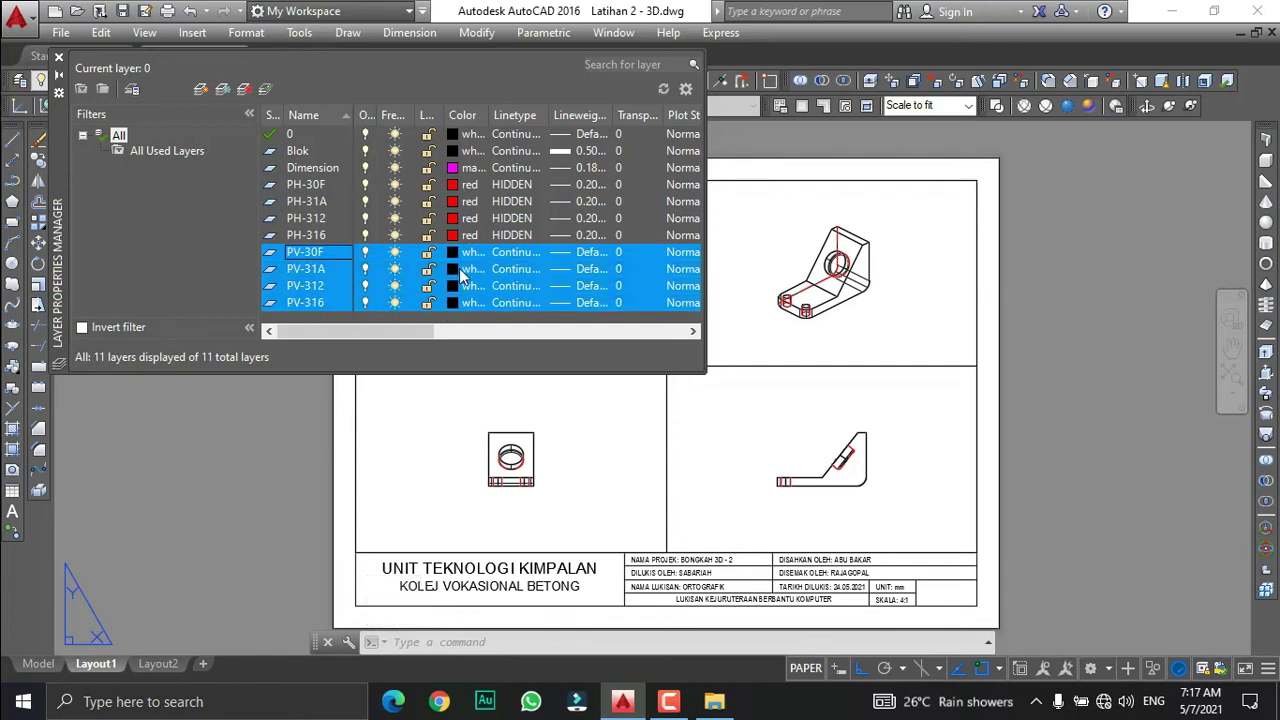
click(558, 257)
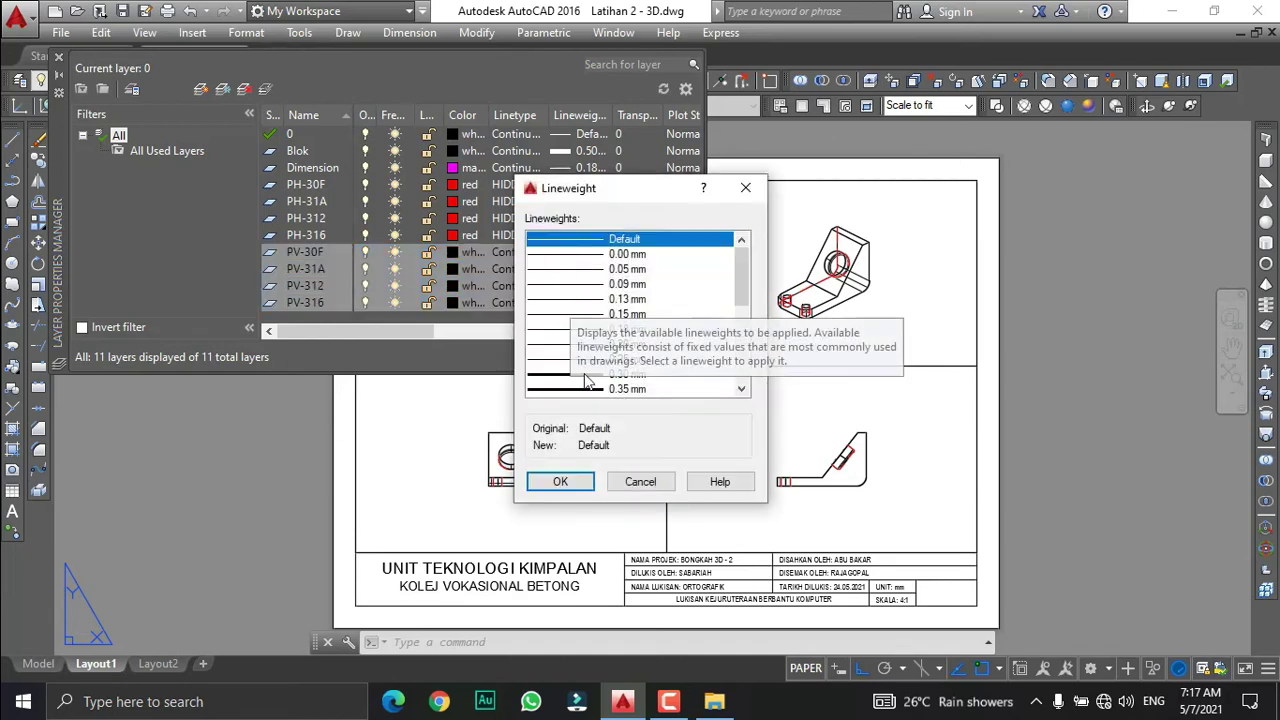
click(583, 360)
click(583, 375)
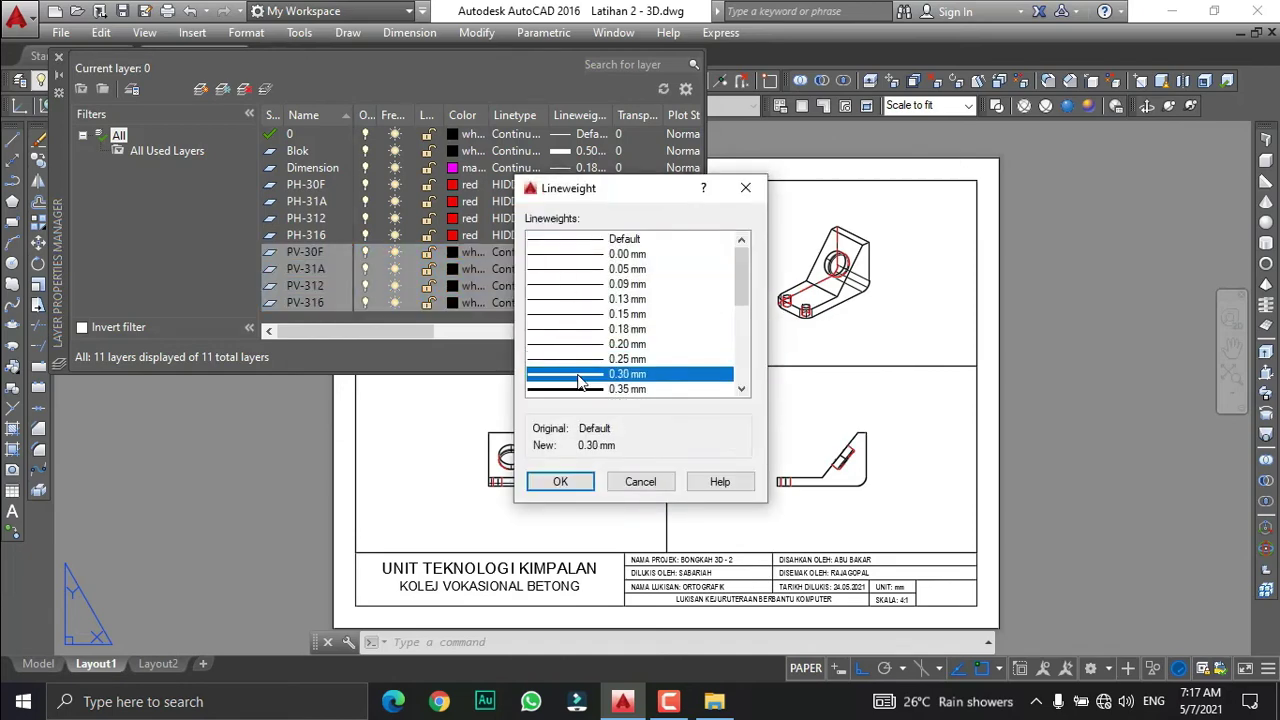
click(562, 482)
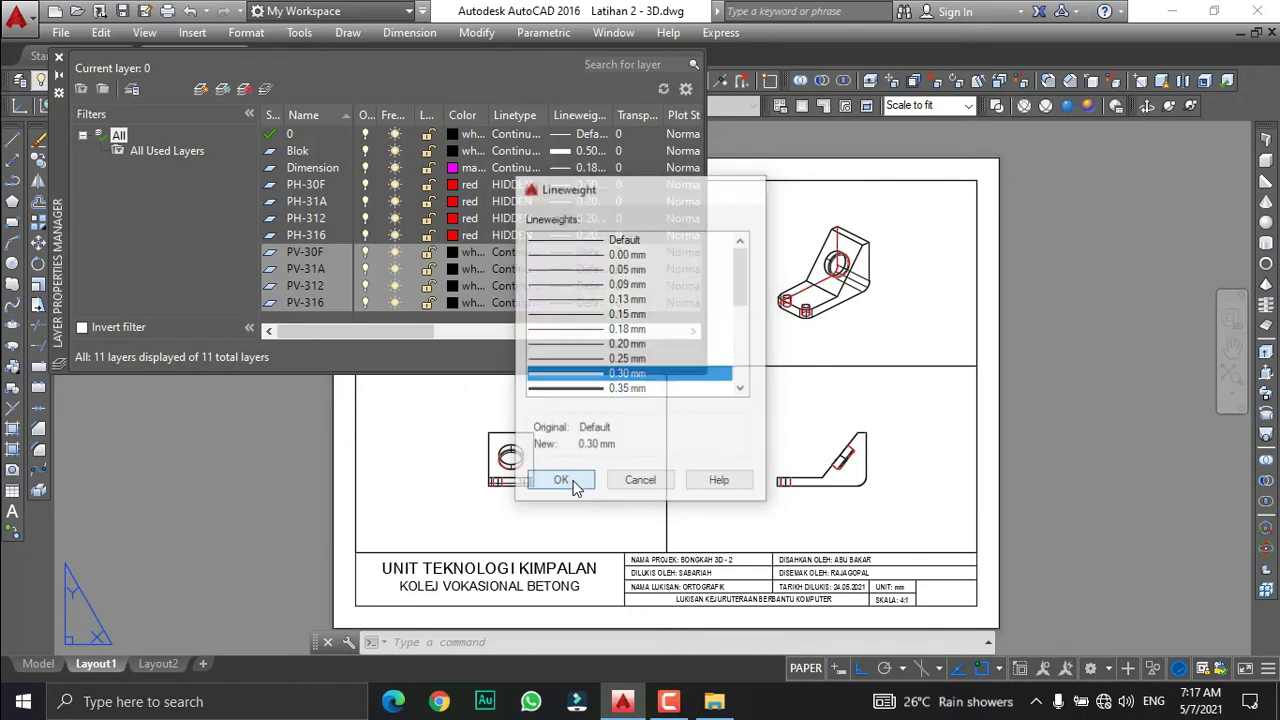
click(58, 57)
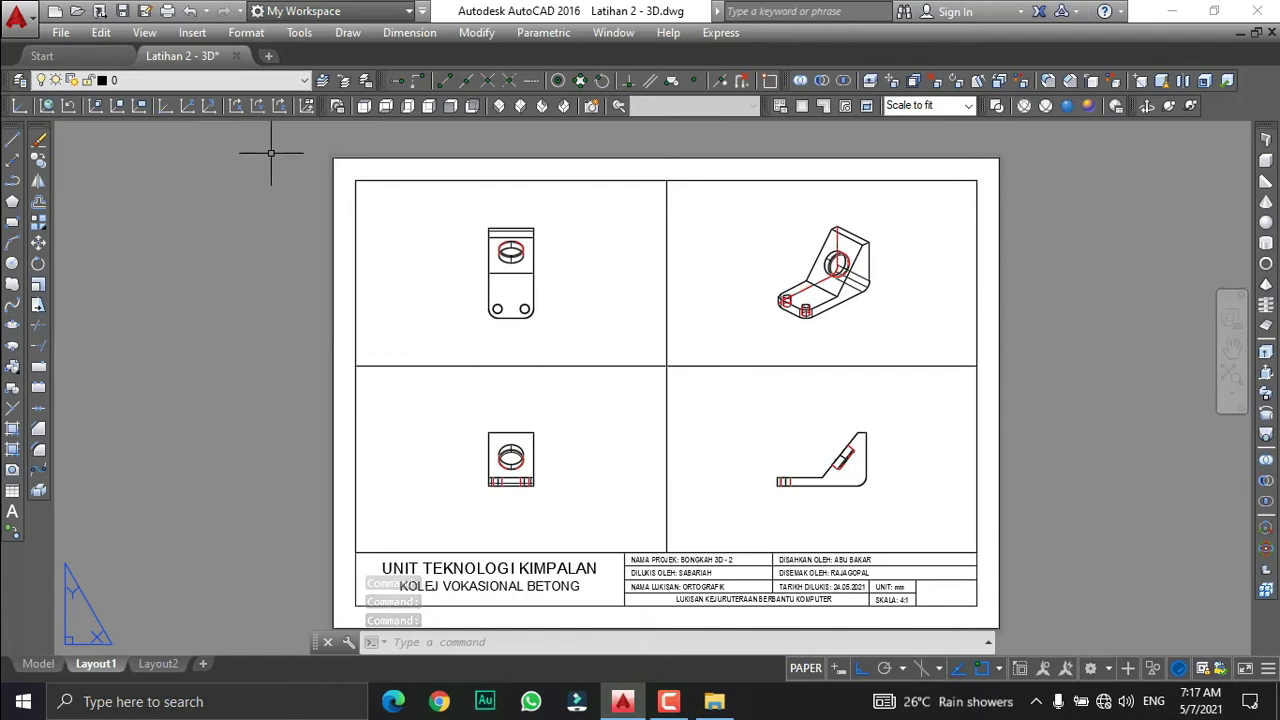
Turn off the current layer 0 to hide the viewport frames and the solid model.
click(237, 77)
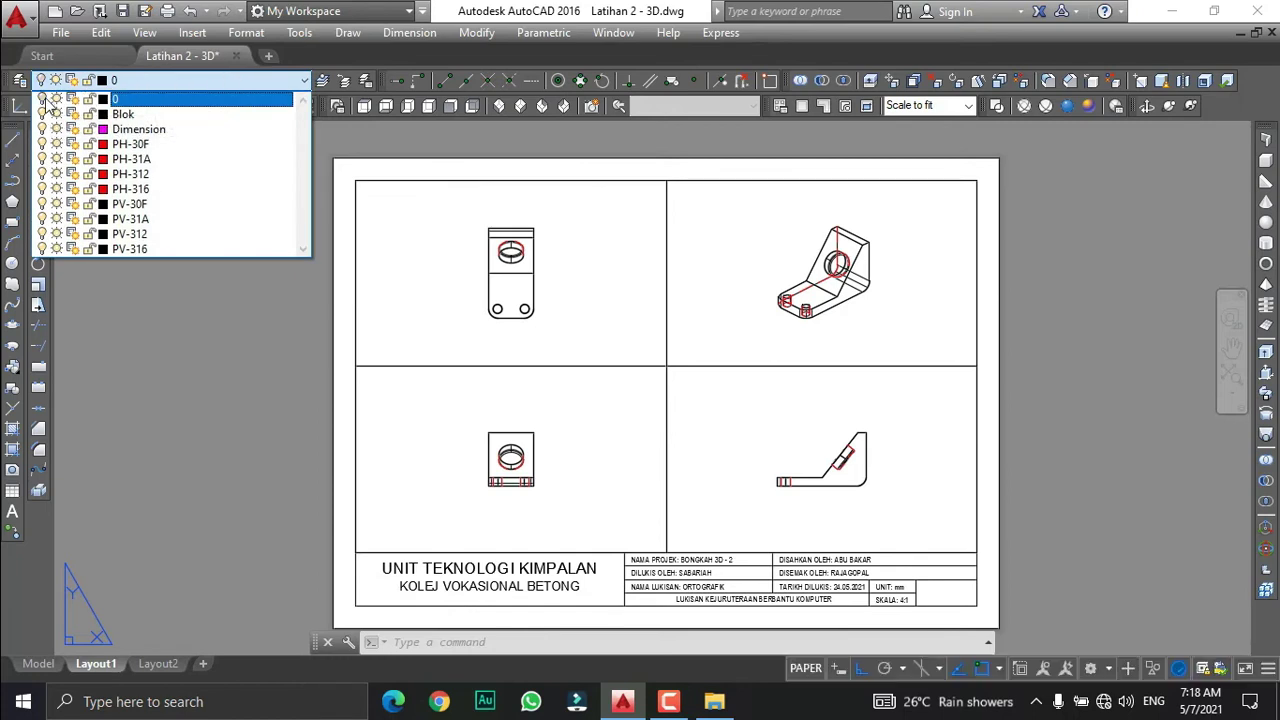
click(57, 99)
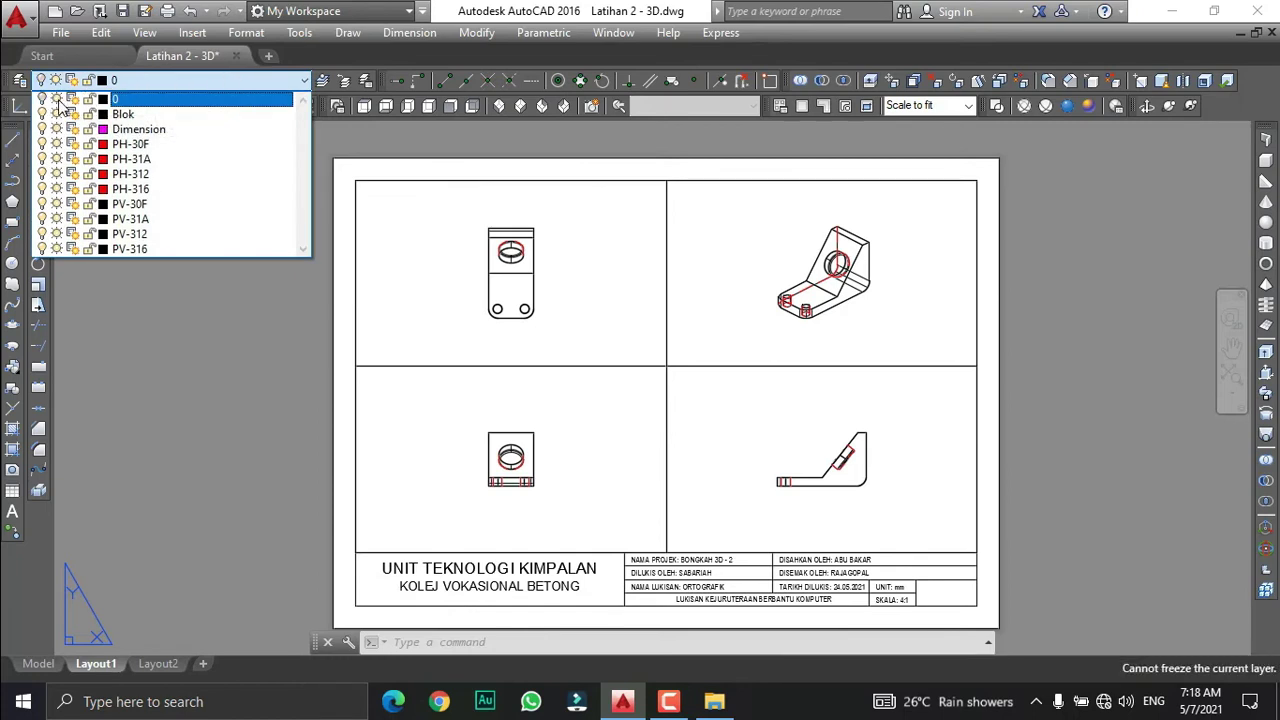
click(133, 81)
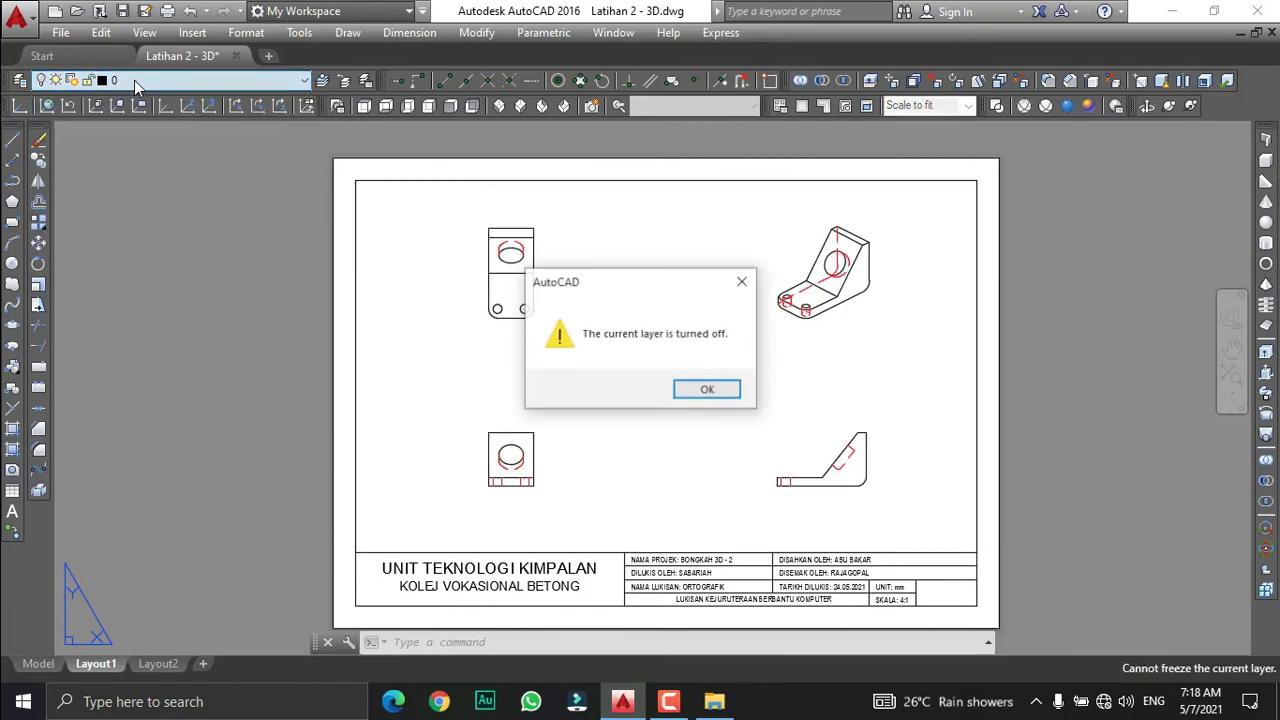
click(705, 389)
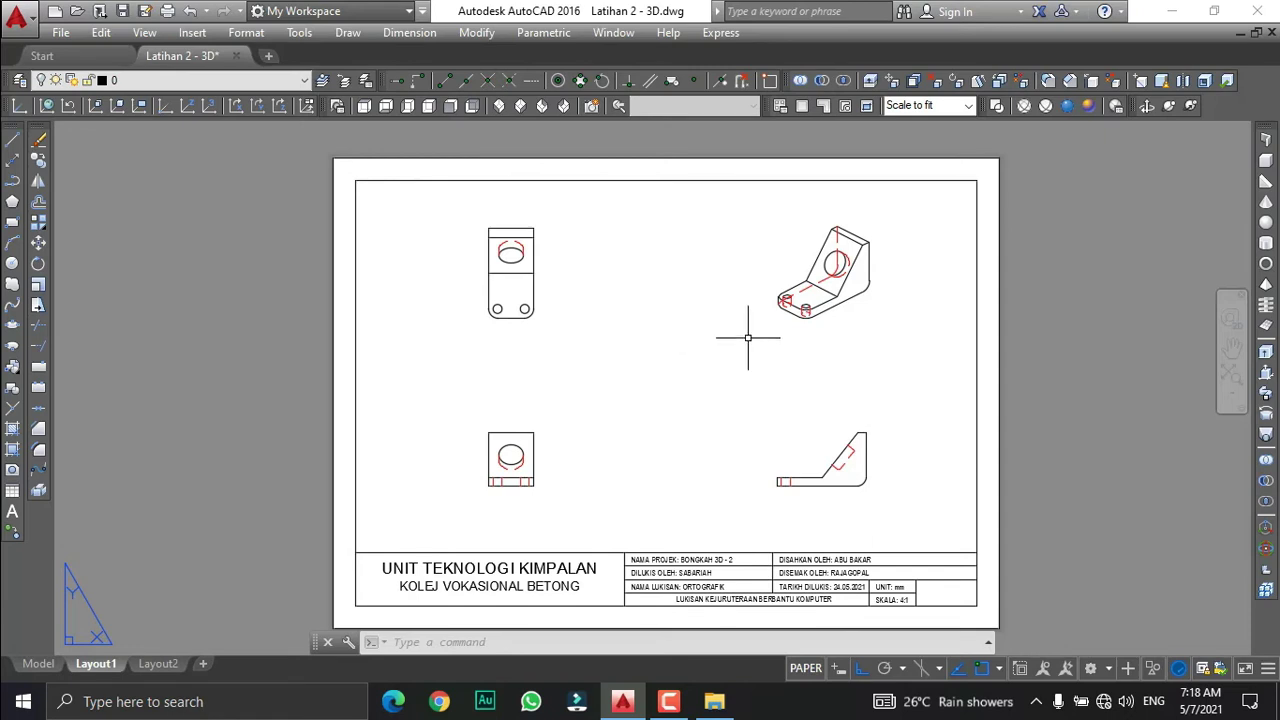
Set the global linetype scale to 0.5 with LTSCALE and check the dashed hidden lines in all four views.
scroll(843, 273, up, 4)
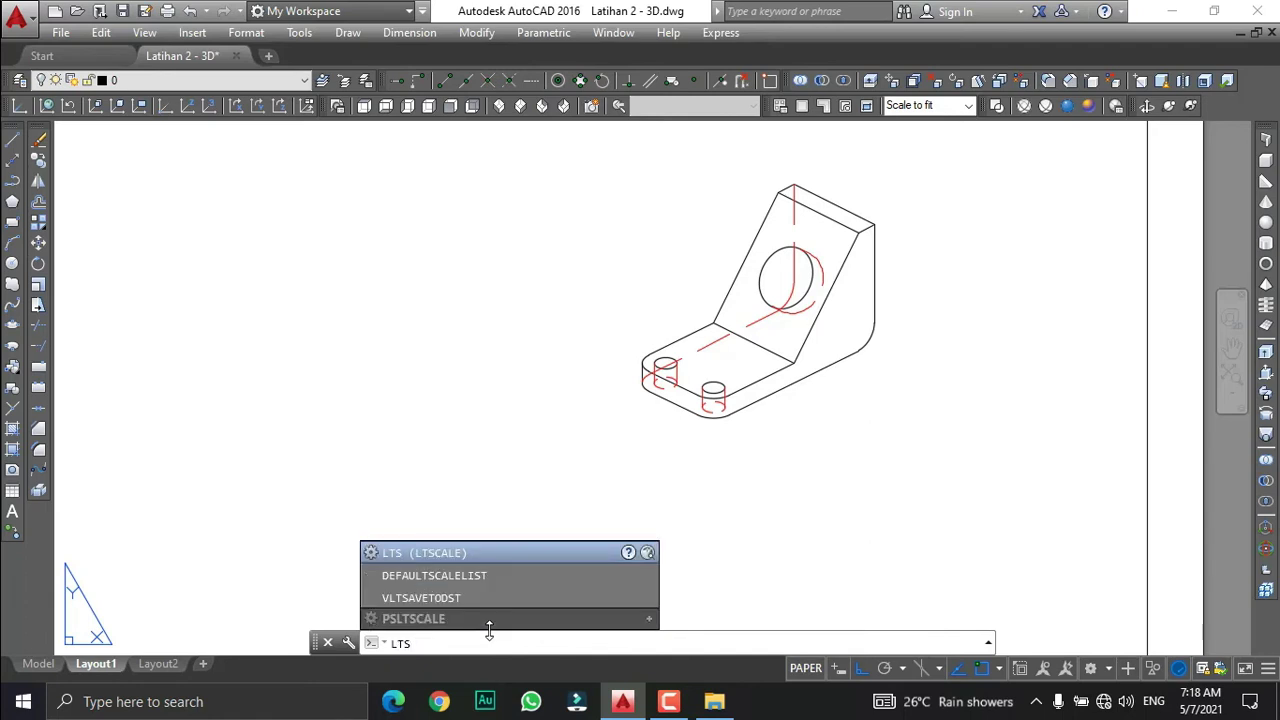
key(Return)
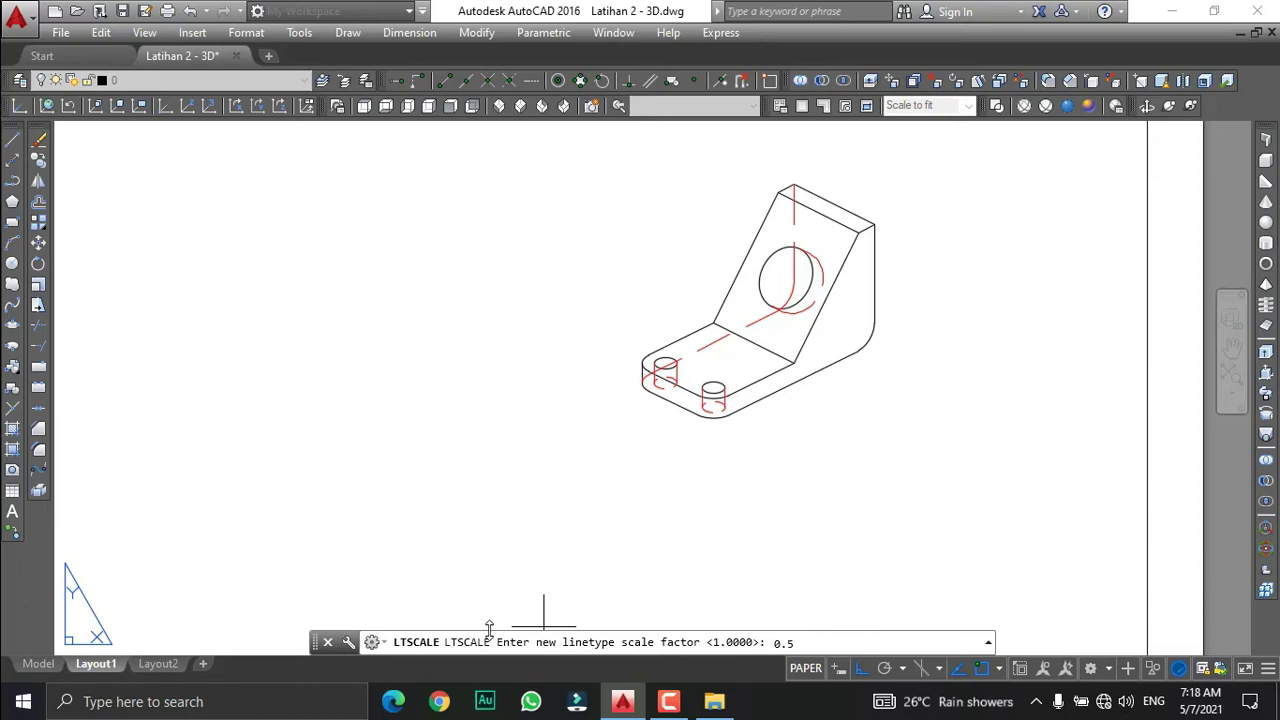
key(Return)
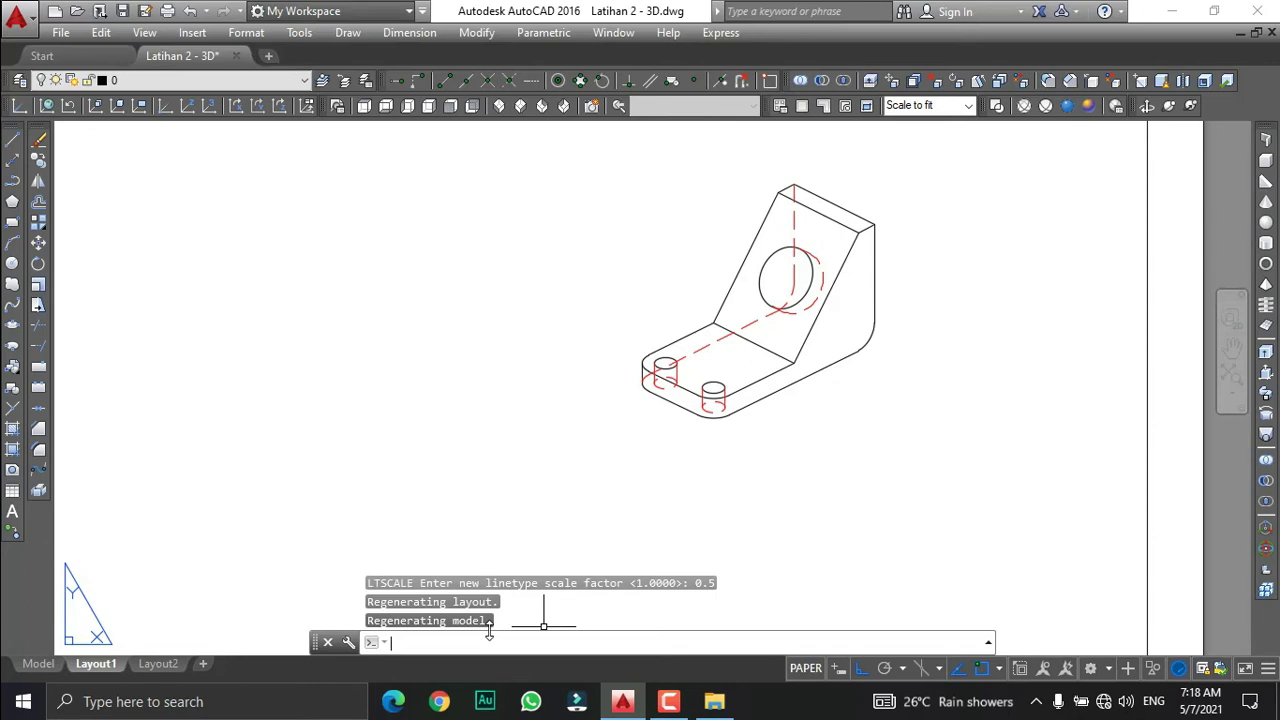
scroll(631, 471, down, 2)
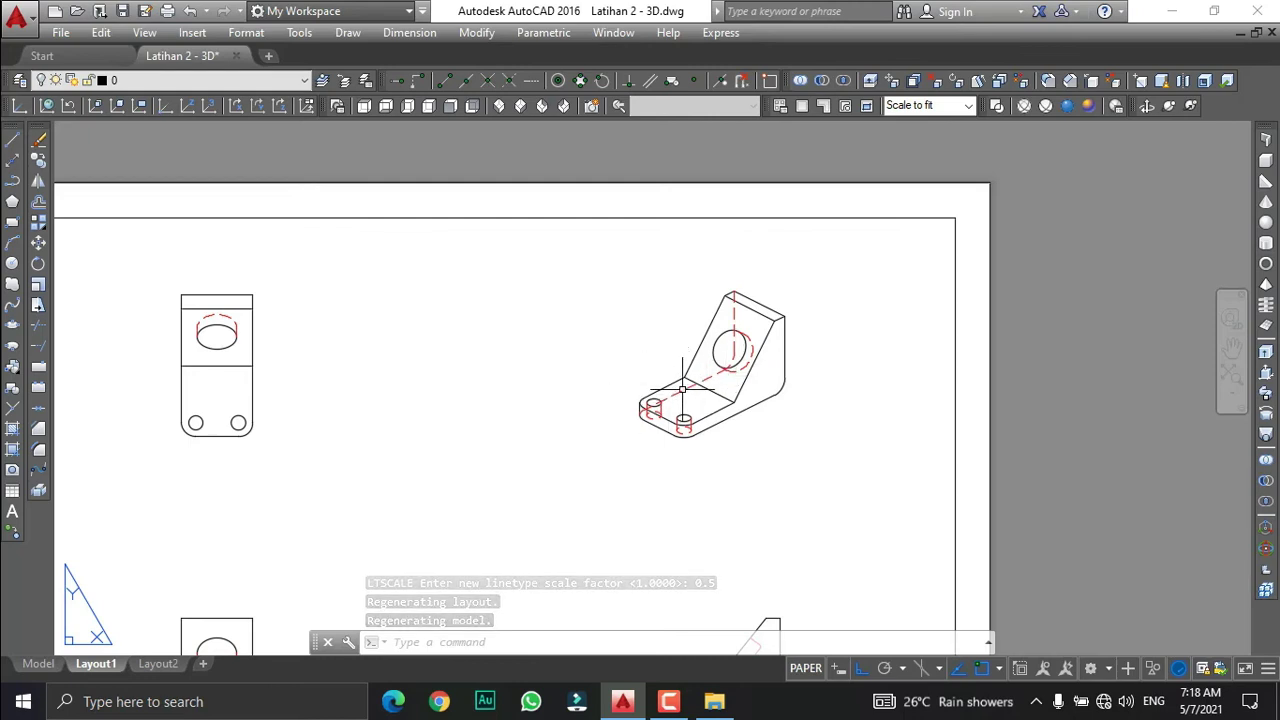
scroll(686, 381, down, 3)
scroll(553, 527, up, 3)
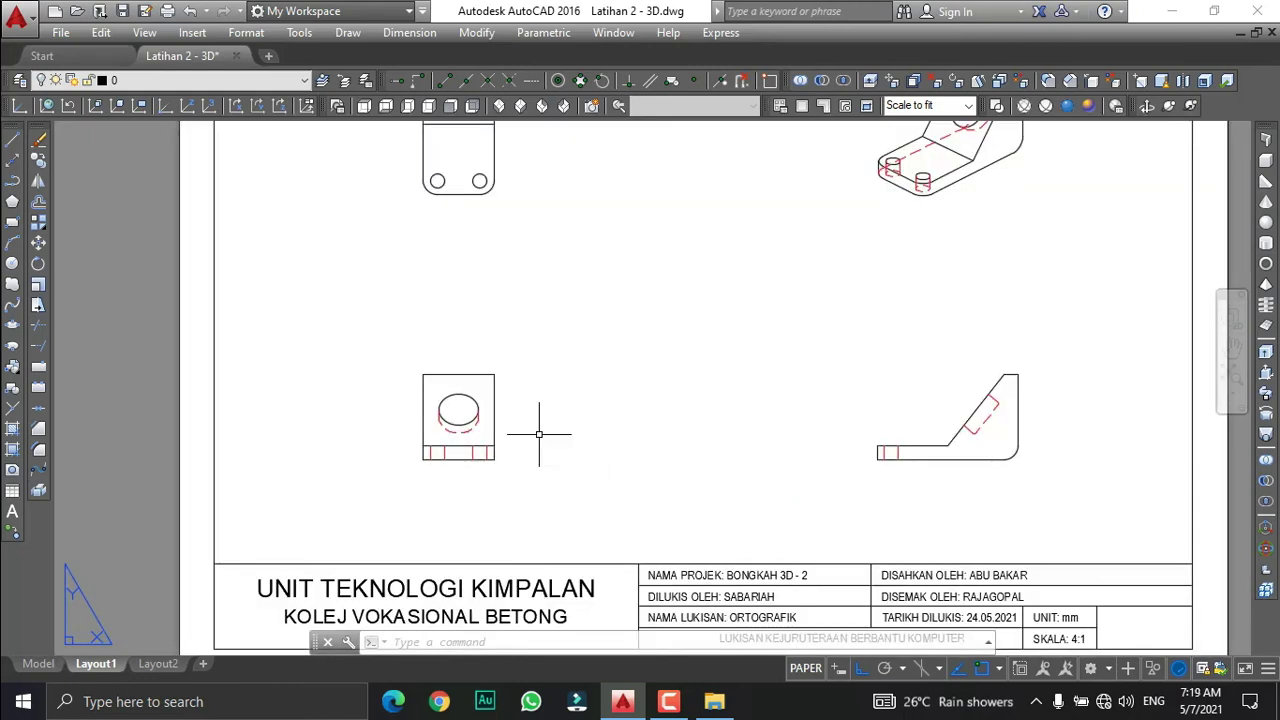
scroll(537, 434, down, 2)
scroll(545, 253, down, 2)
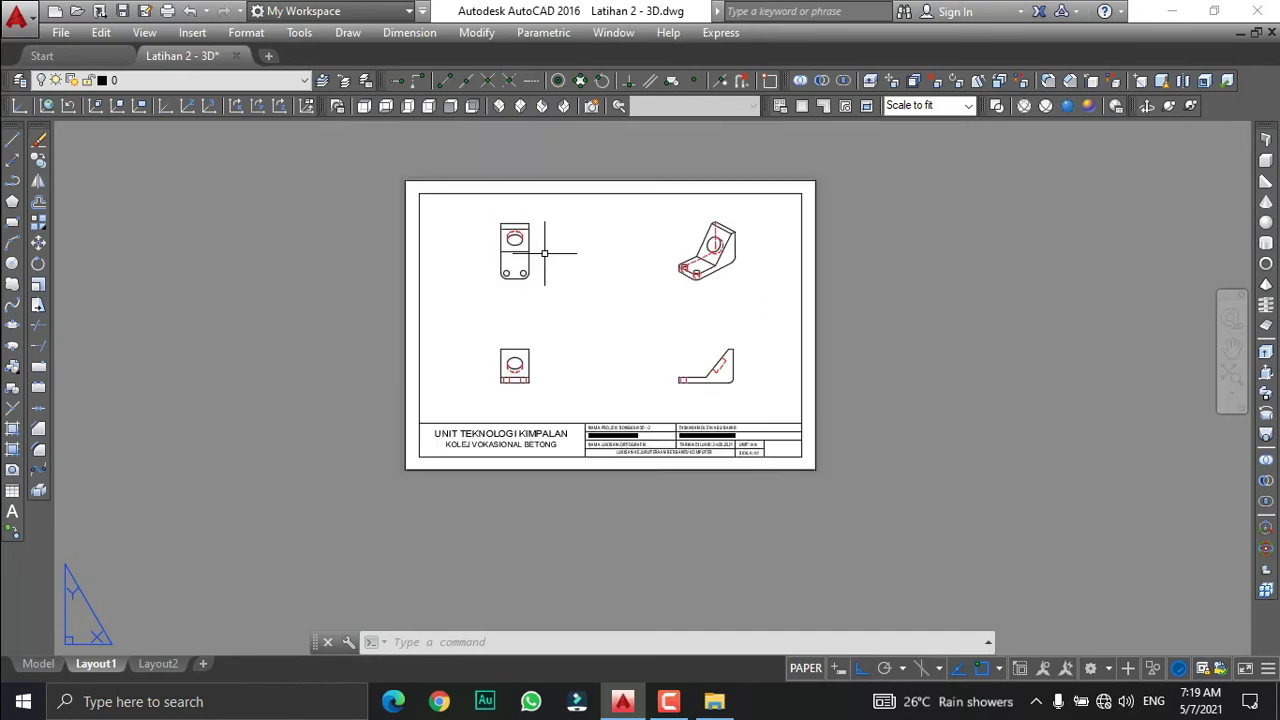
scroll(545, 220, up, 2)
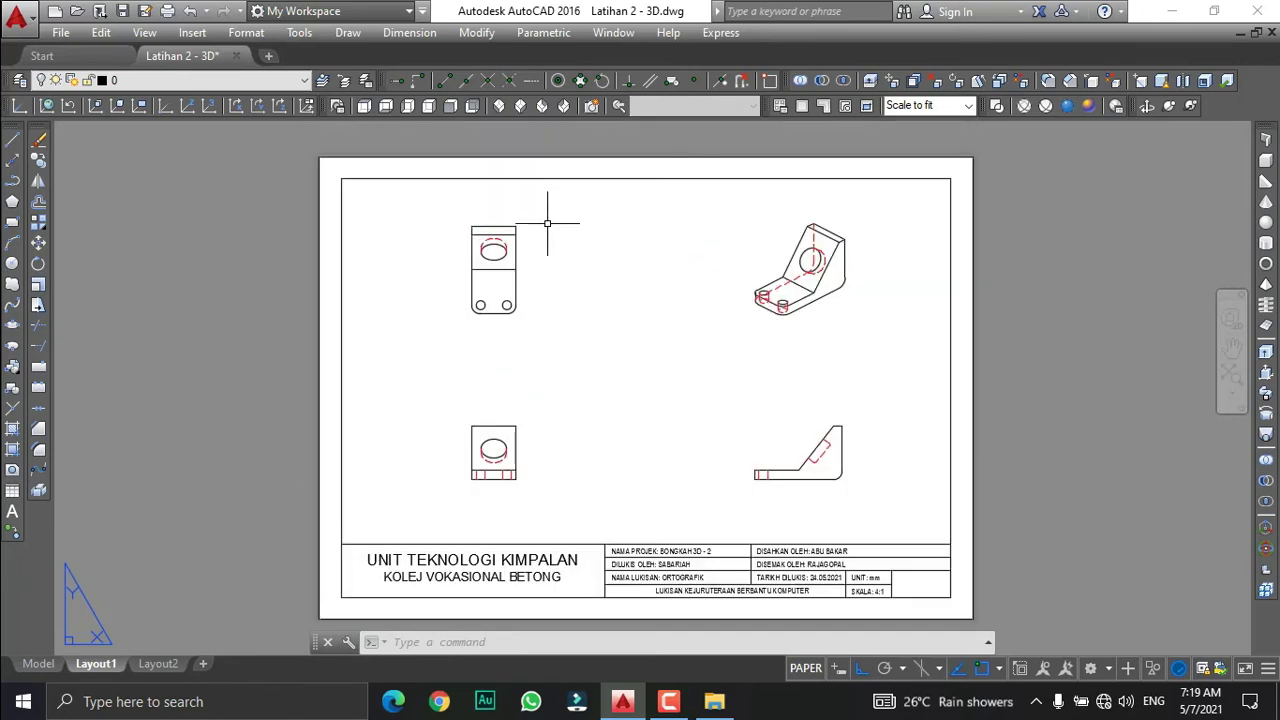
Make Dimension the current layer.
click(169, 82)
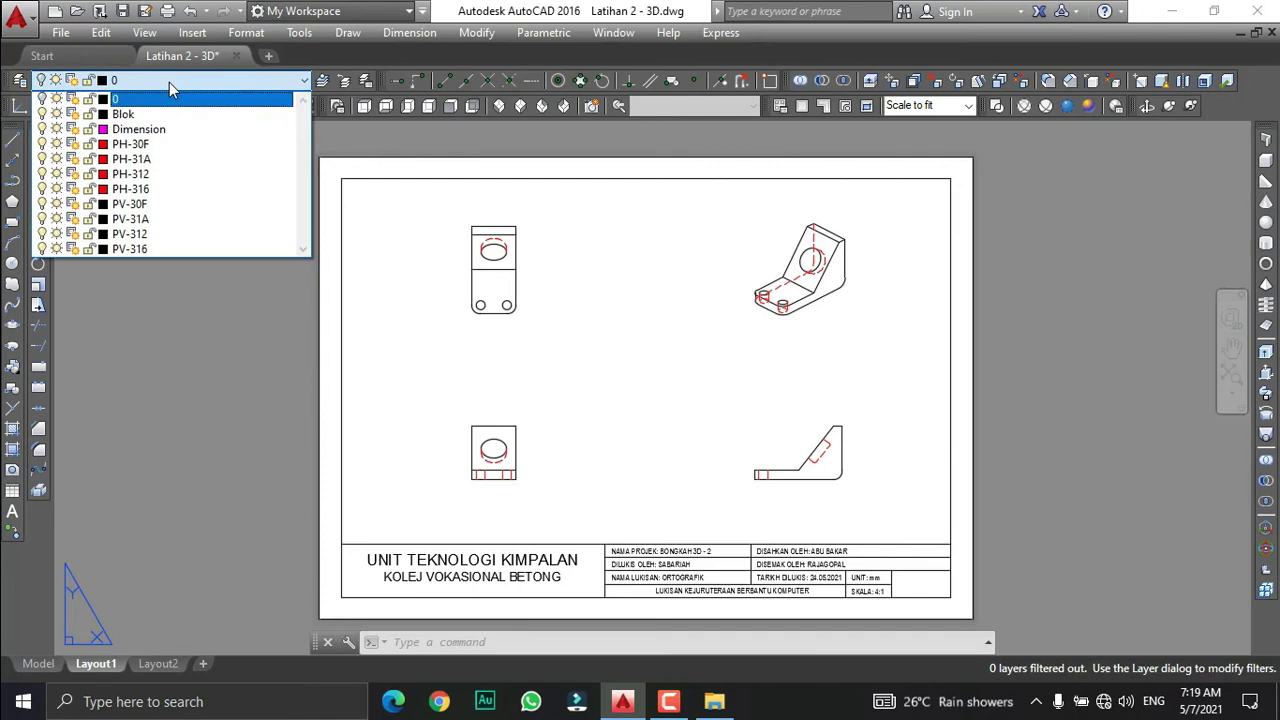
click(140, 129)
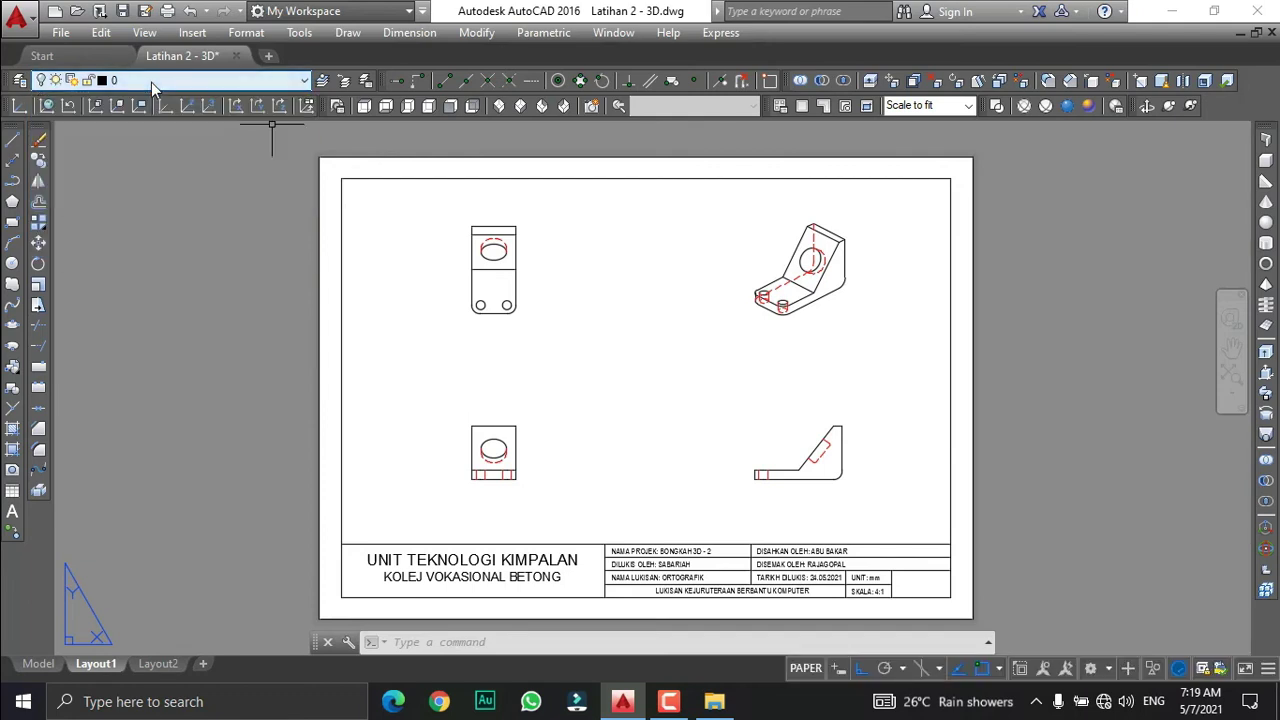
click(151, 82)
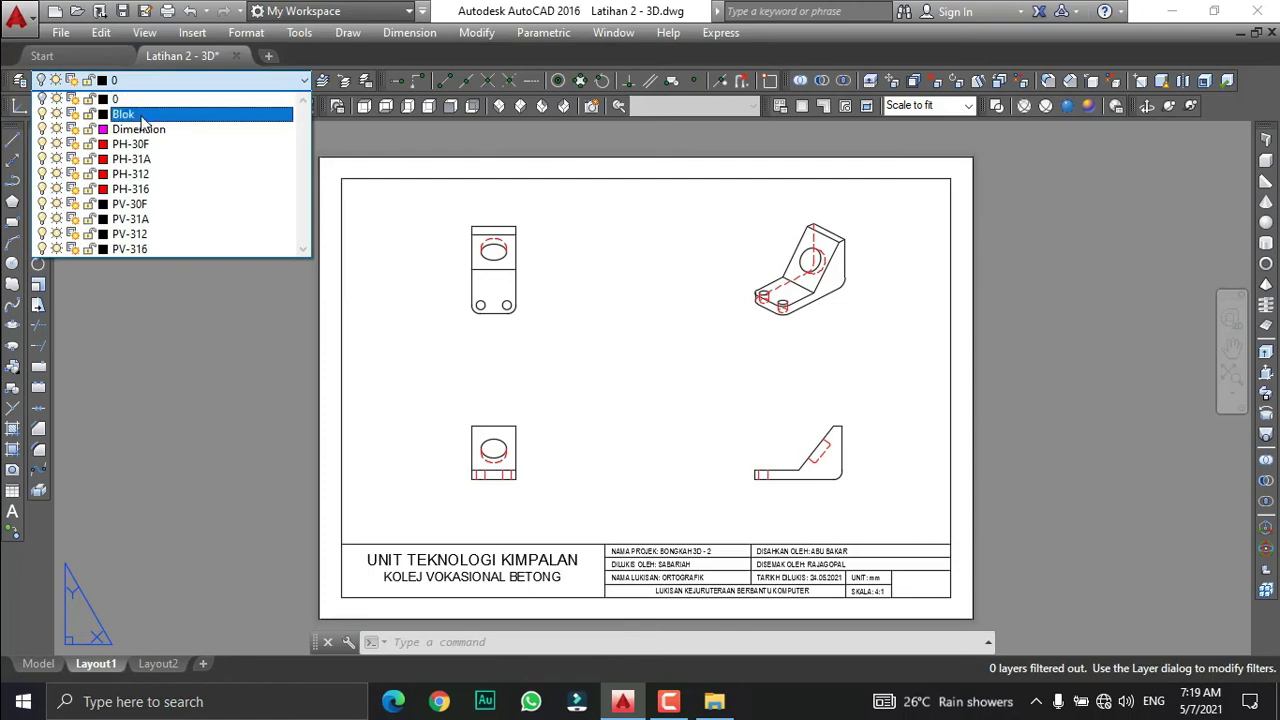
click(157, 80)
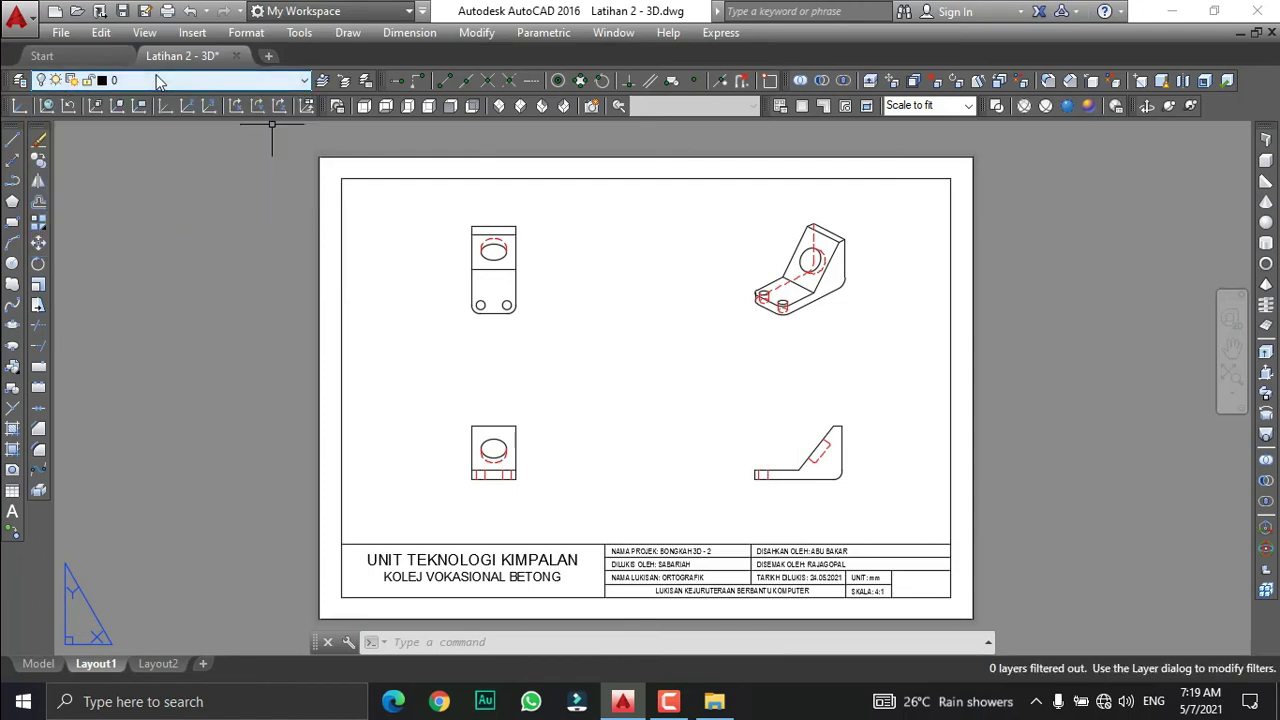
click(157, 80)
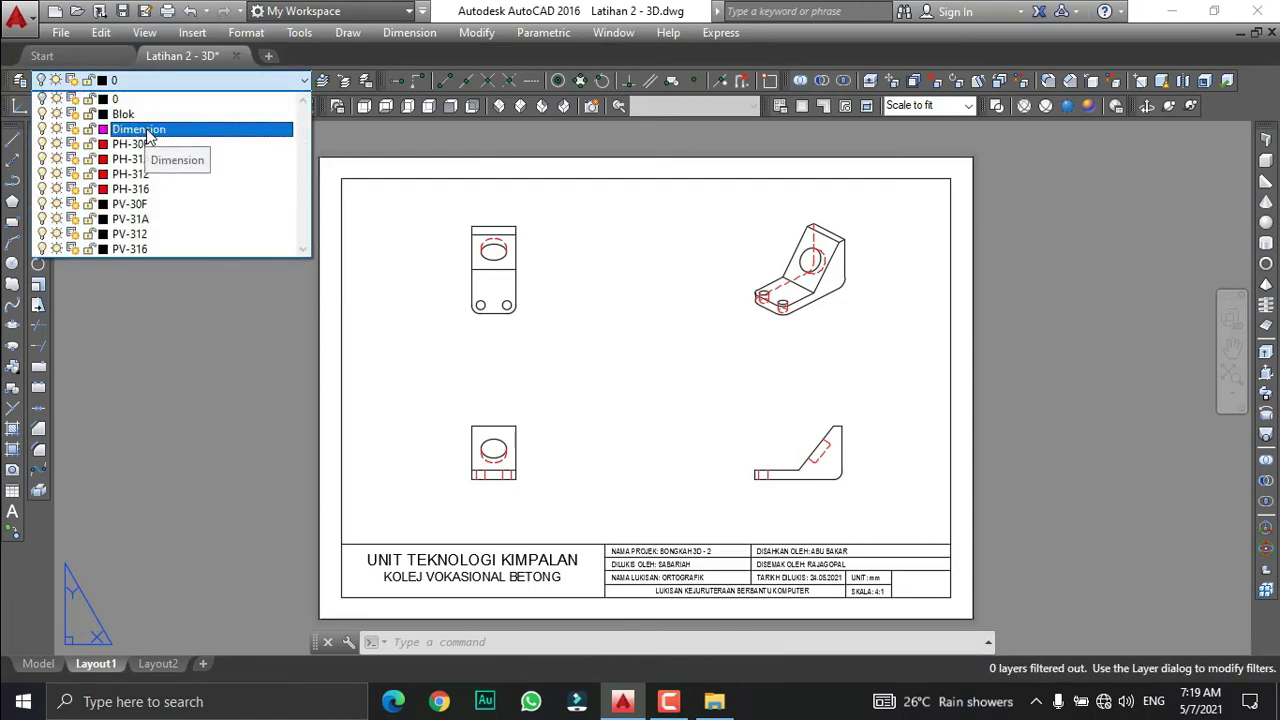
click(146, 130)
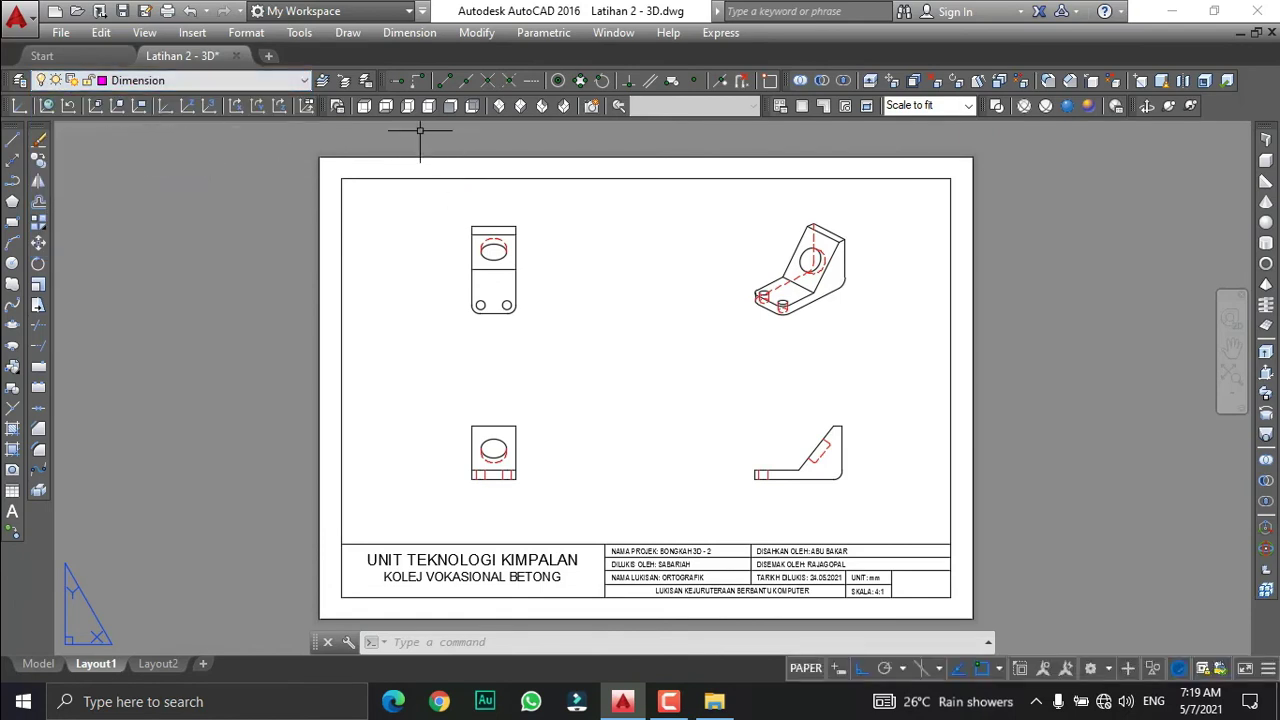
Modify the ISO-25 dimension style to use a period as the decimal separator.
click(418, 35)
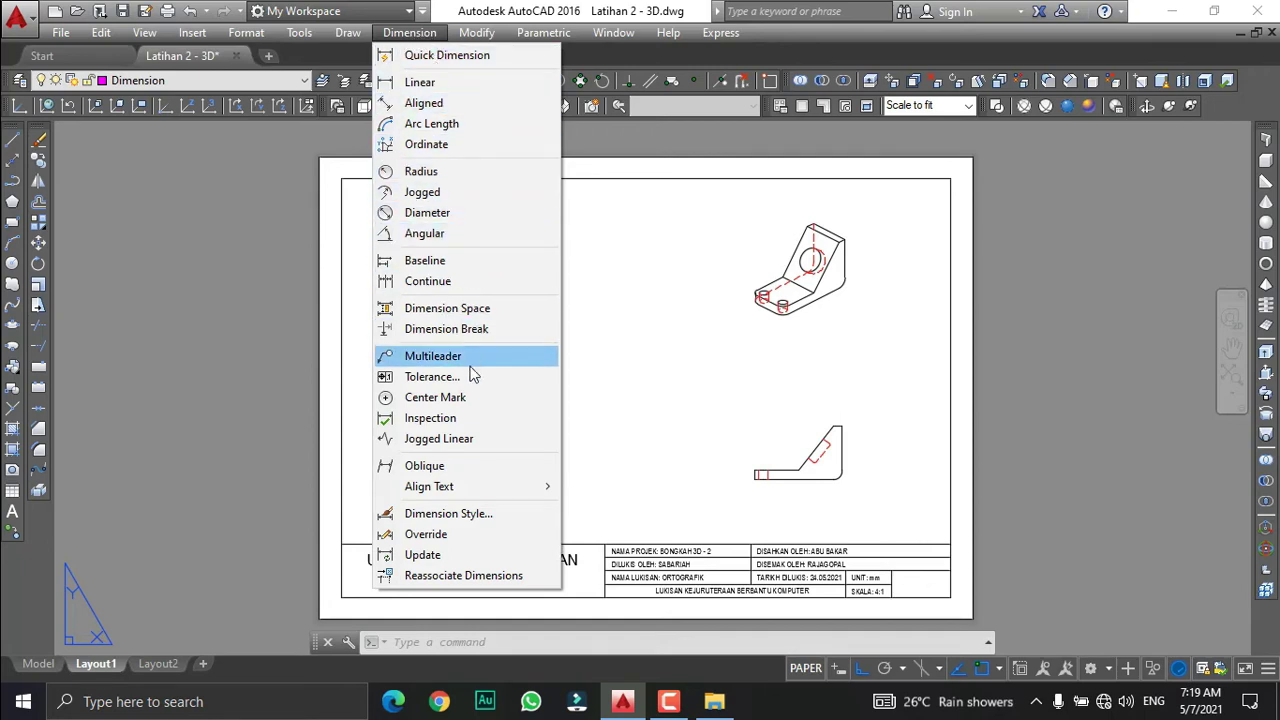
click(470, 514)
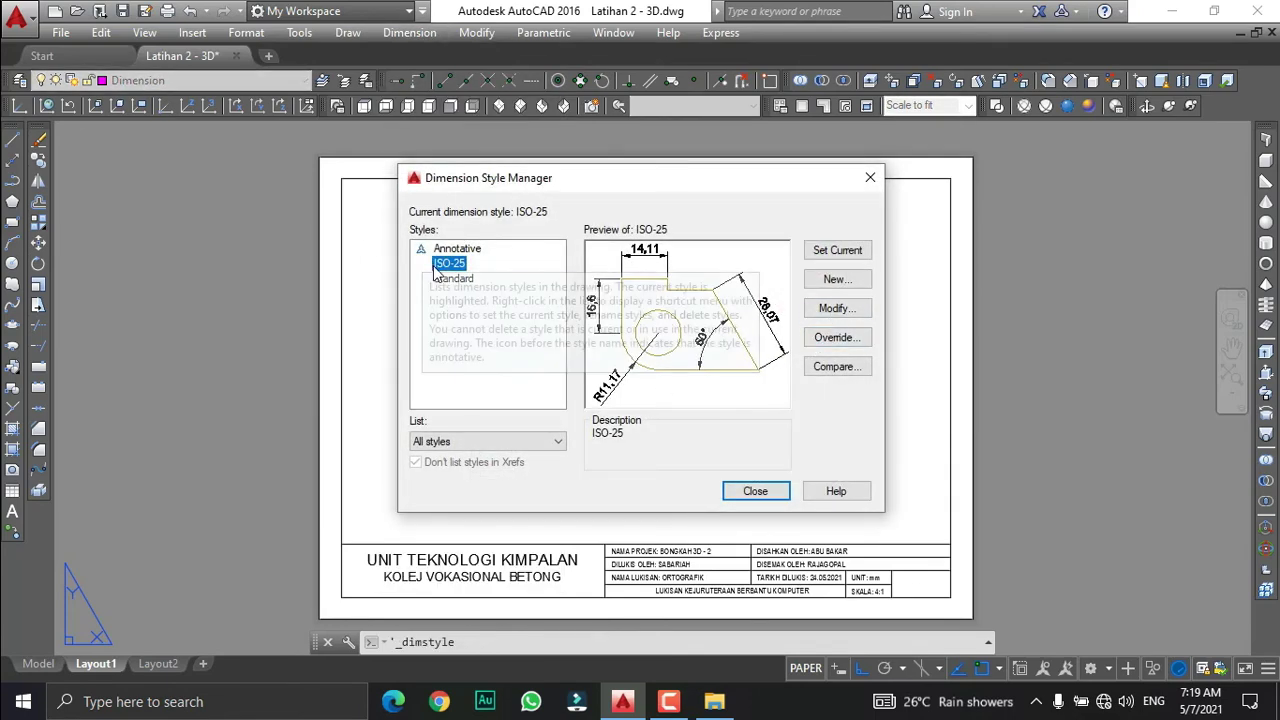
click(834, 310)
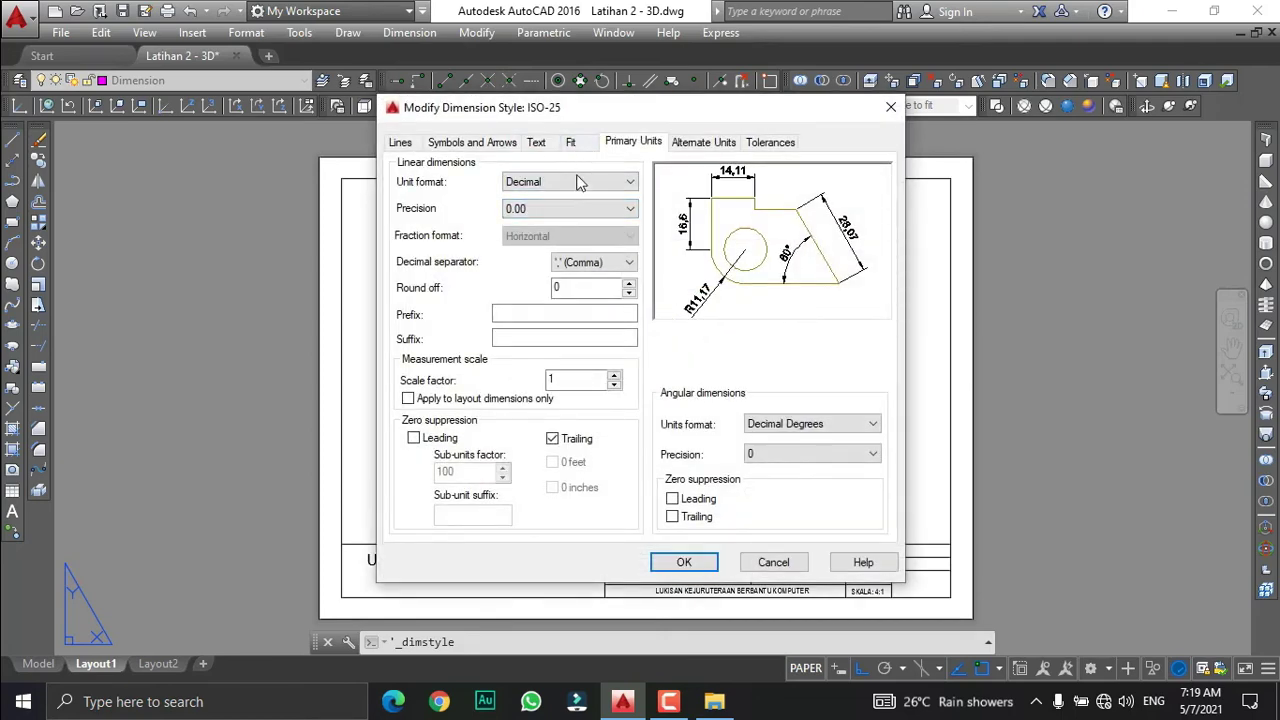
click(595, 262)
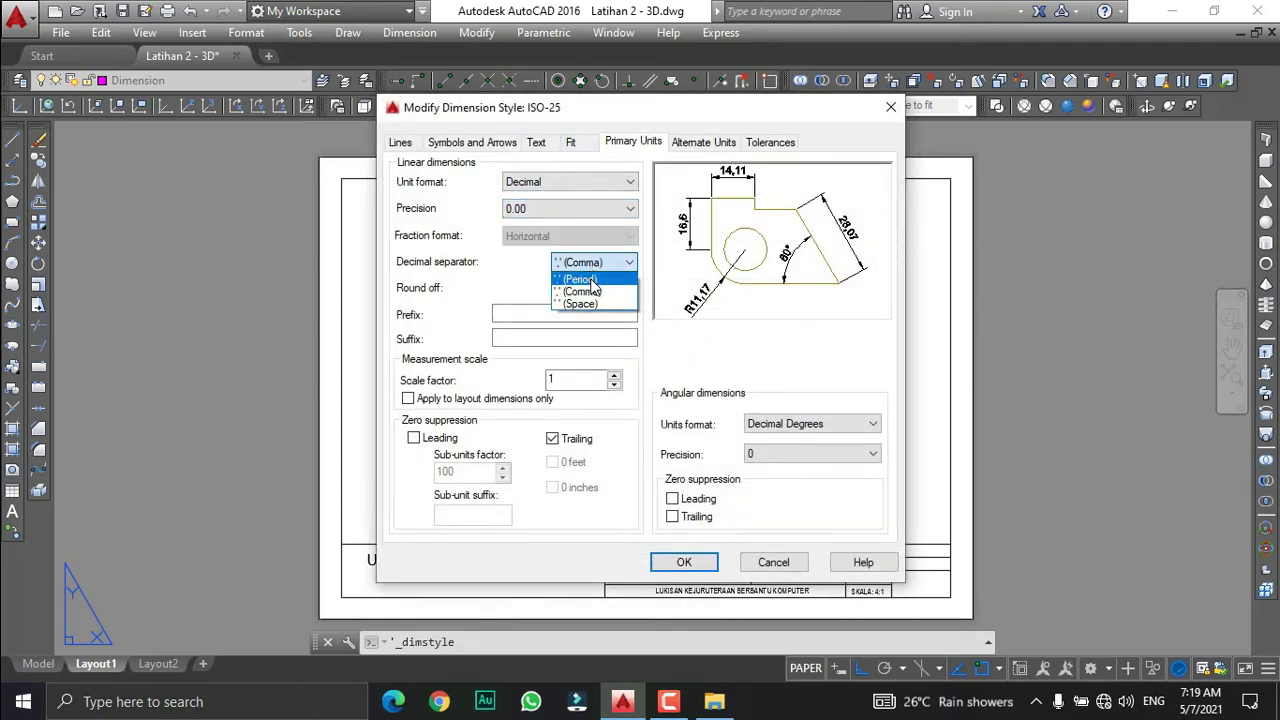
click(583, 279)
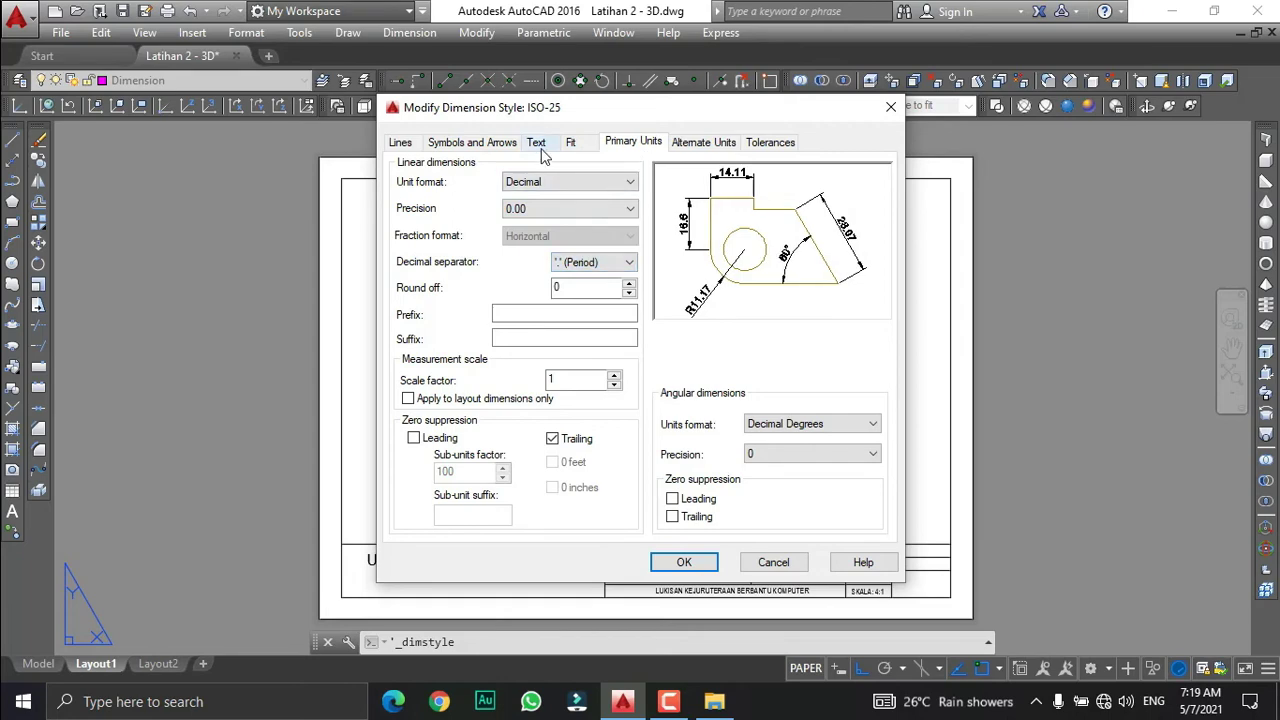
Set the ISO-25 dimension style's text alignment to ISO standard and accept the style changes.
click(506, 146)
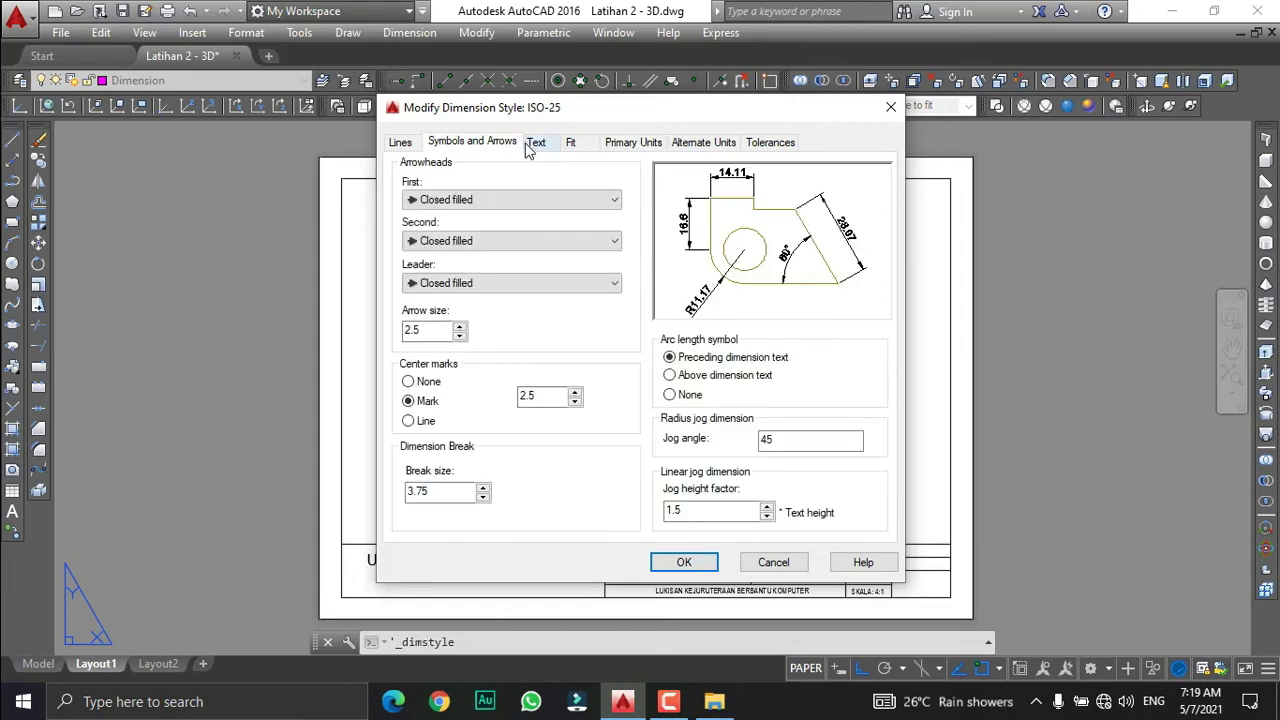
click(537, 145)
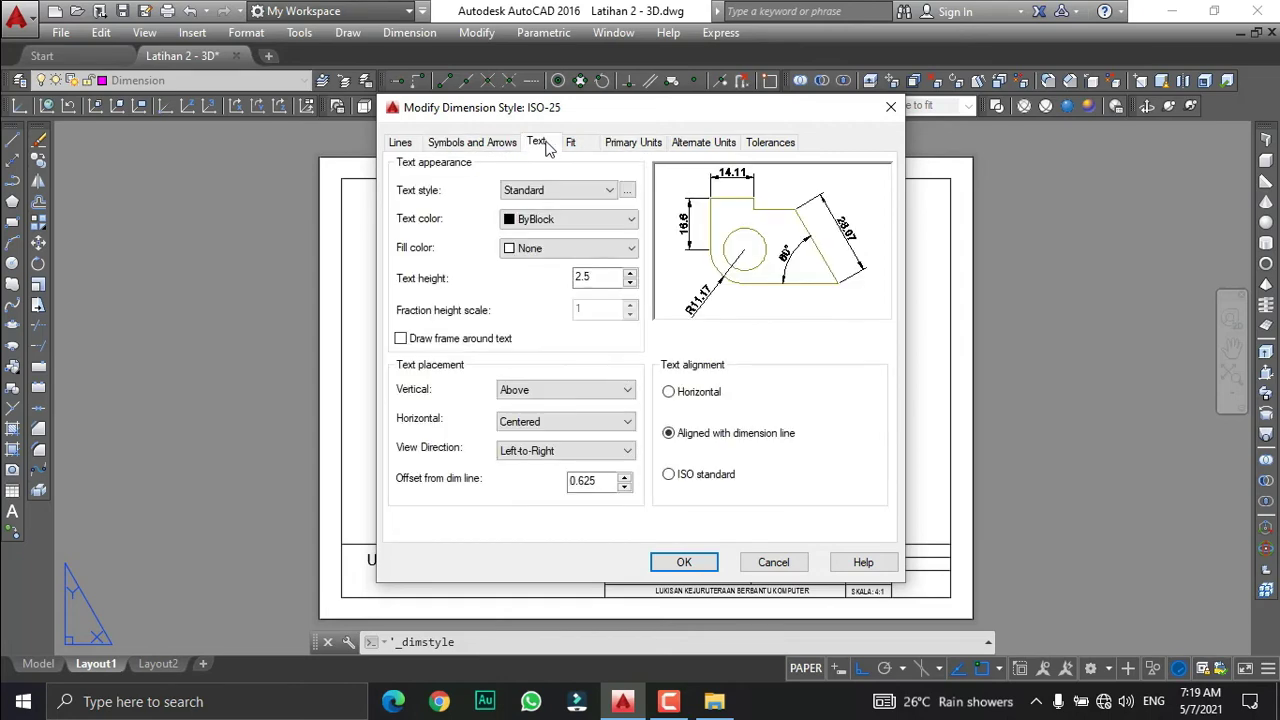
click(676, 481)
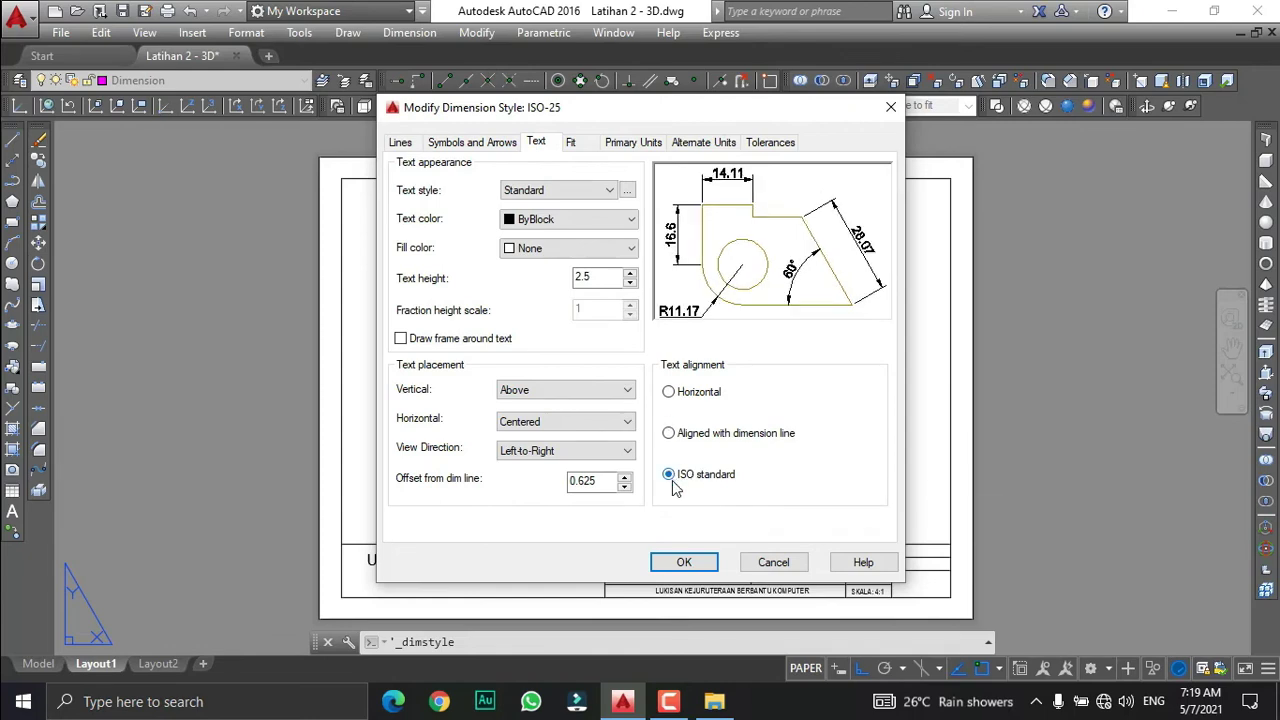
click(684, 550)
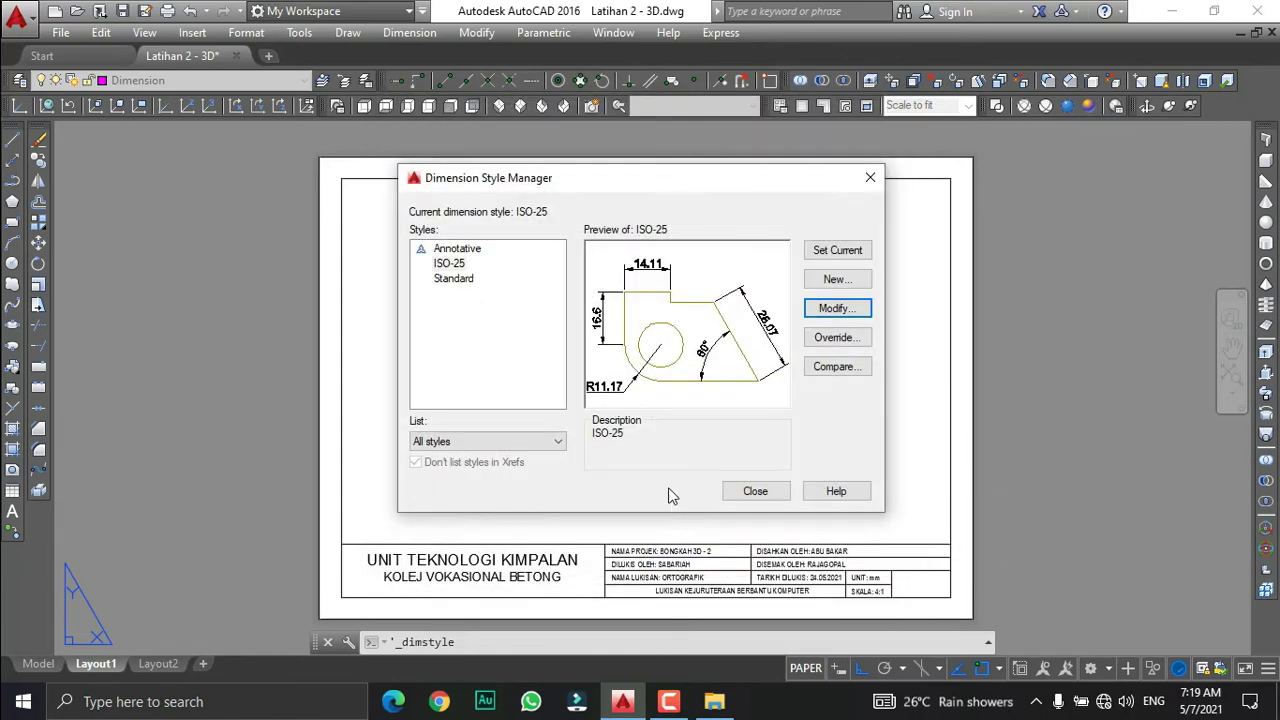
Close the dimension style settings and add a horizontal linear dimension for the top view's width, placed above the view.
click(755, 491)
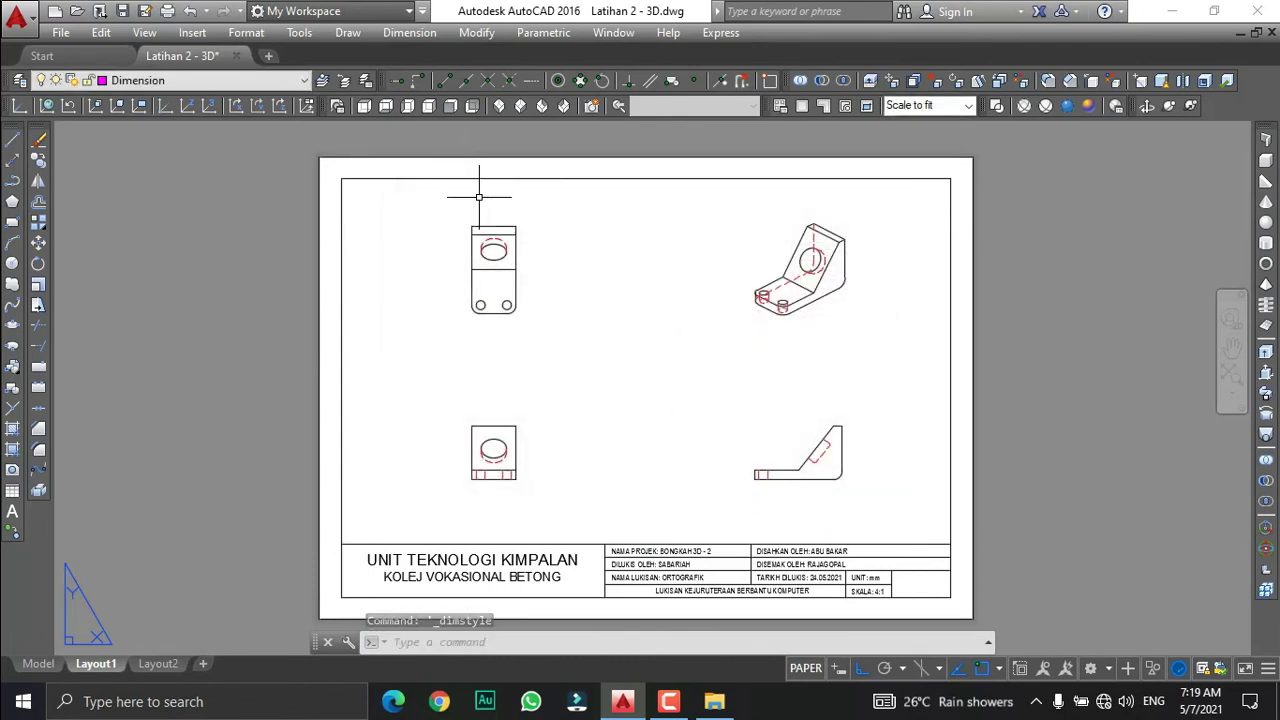
scroll(479, 197, up, 2)
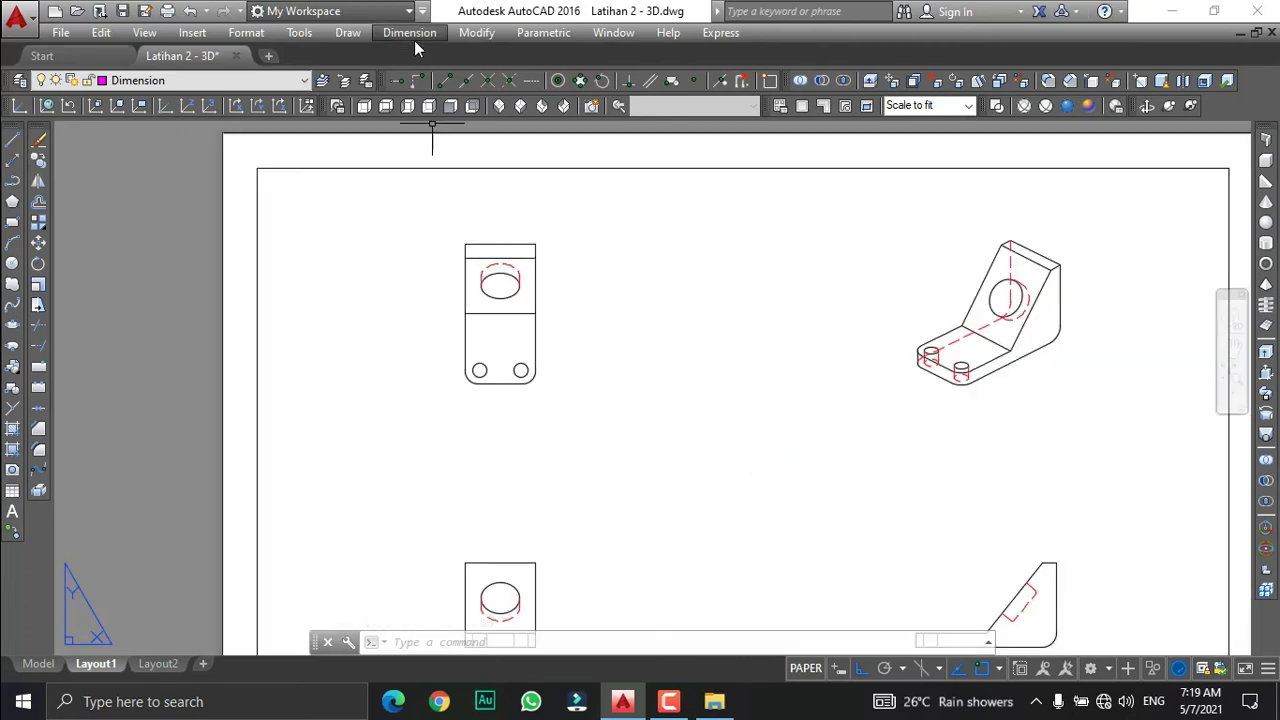
scroll(504, 210, up, 2)
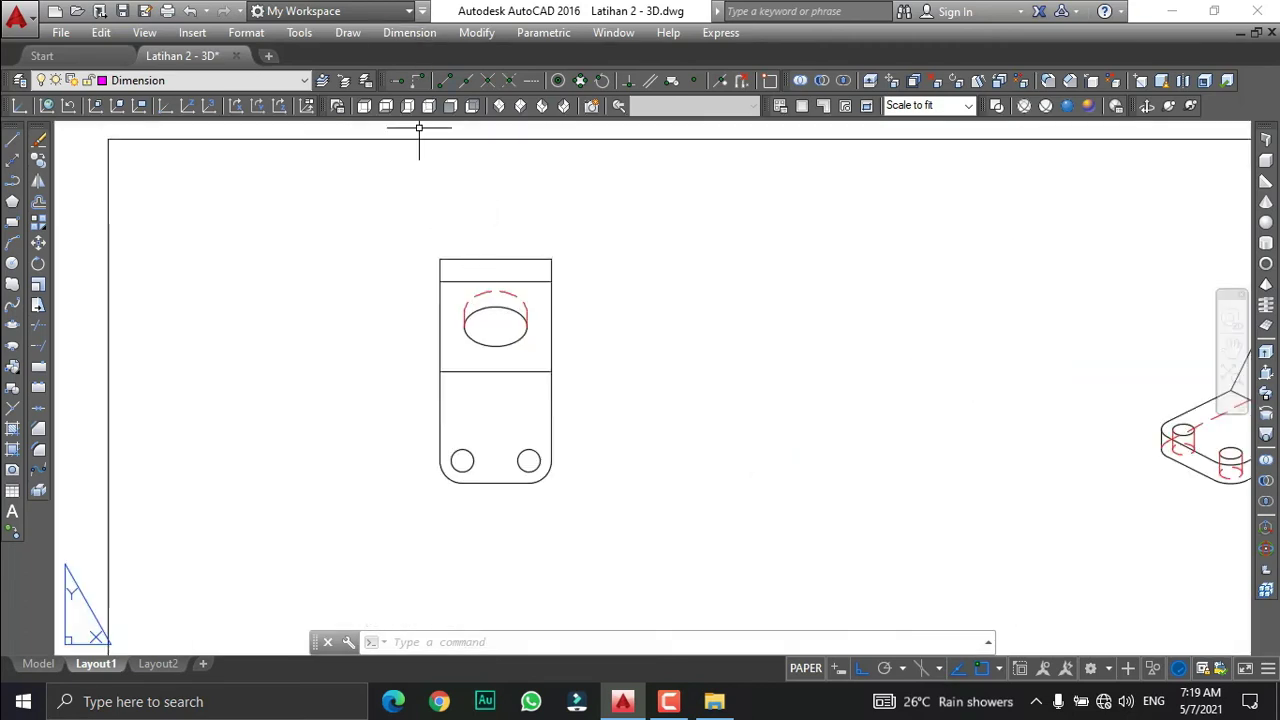
click(409, 34)
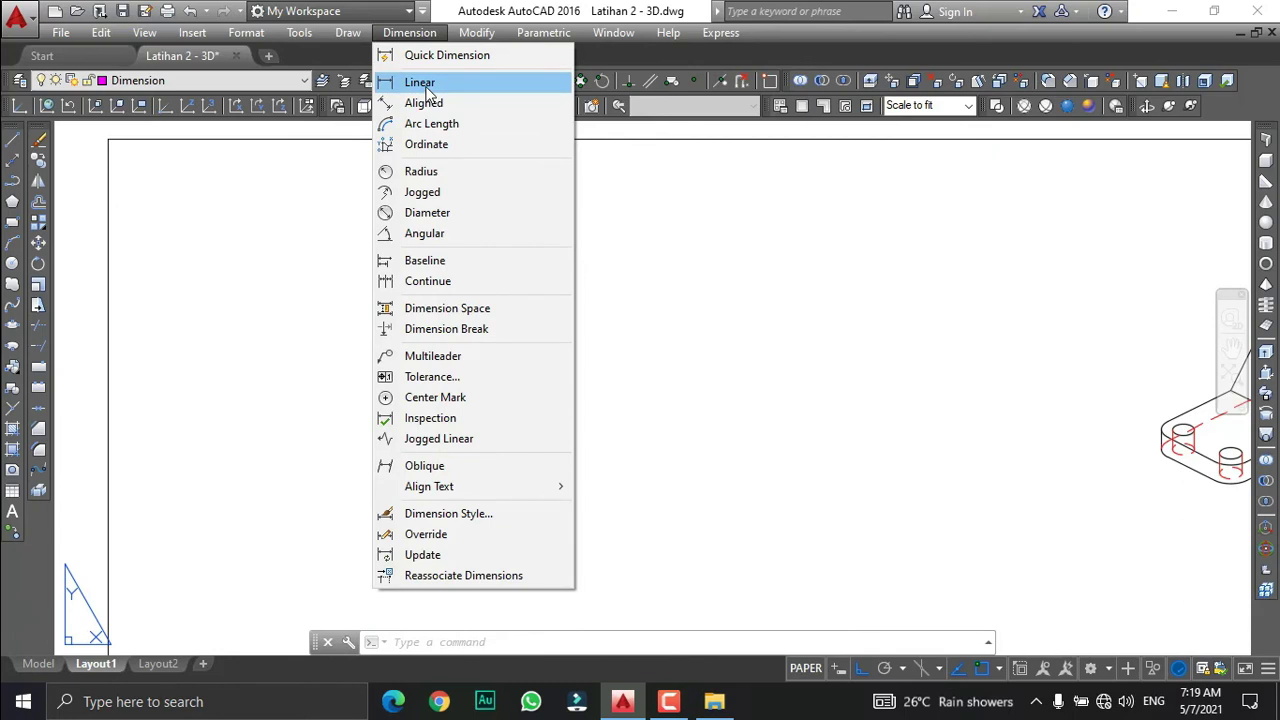
click(420, 83)
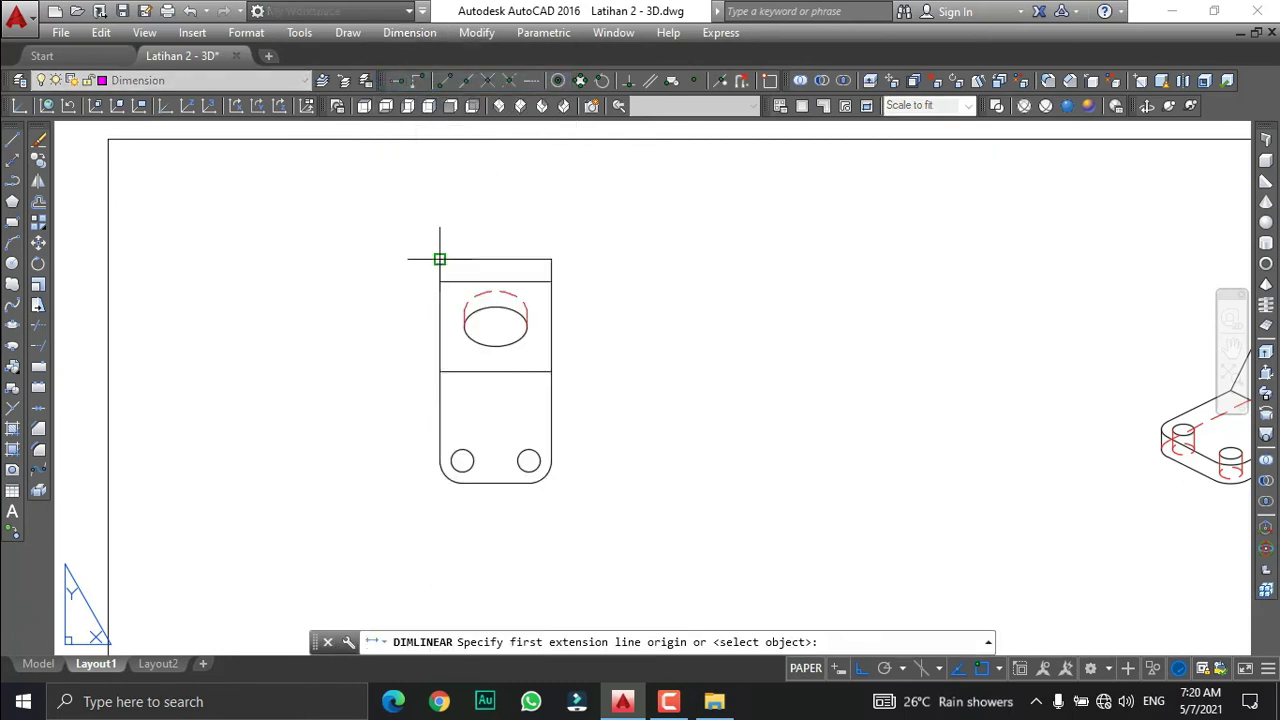
click(999, 669)
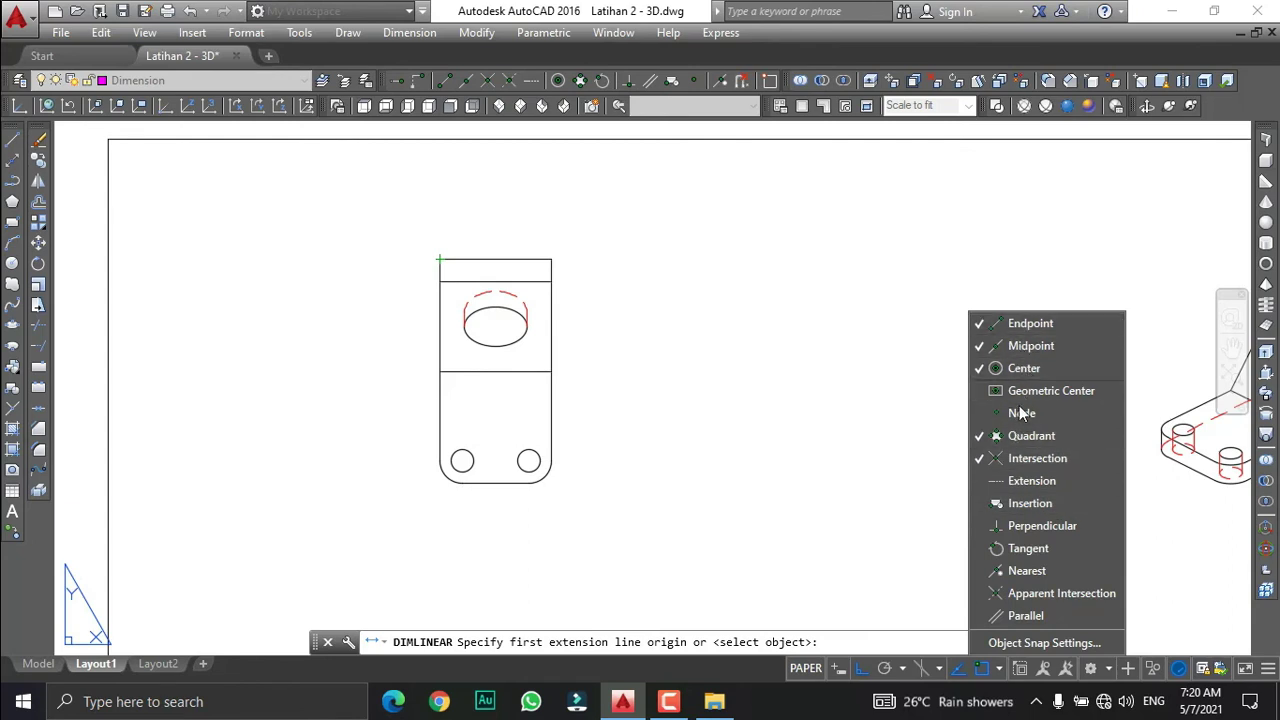
click(1002, 672)
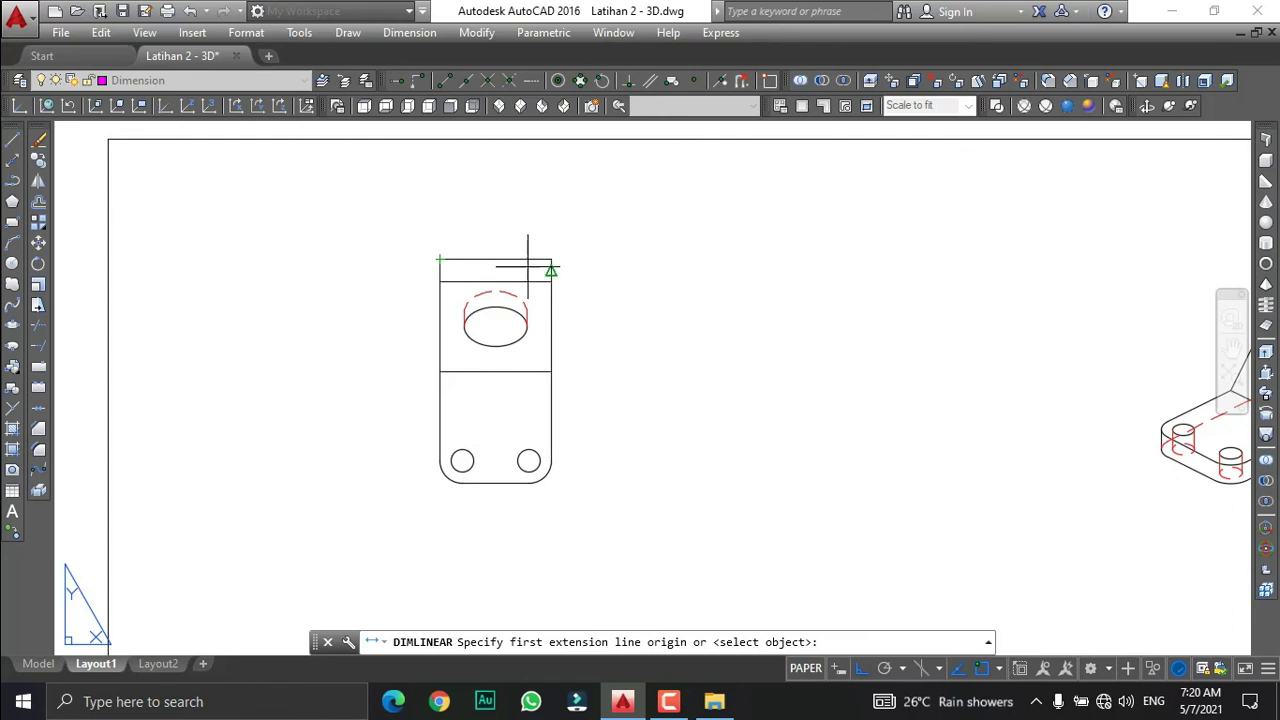
click(440, 259)
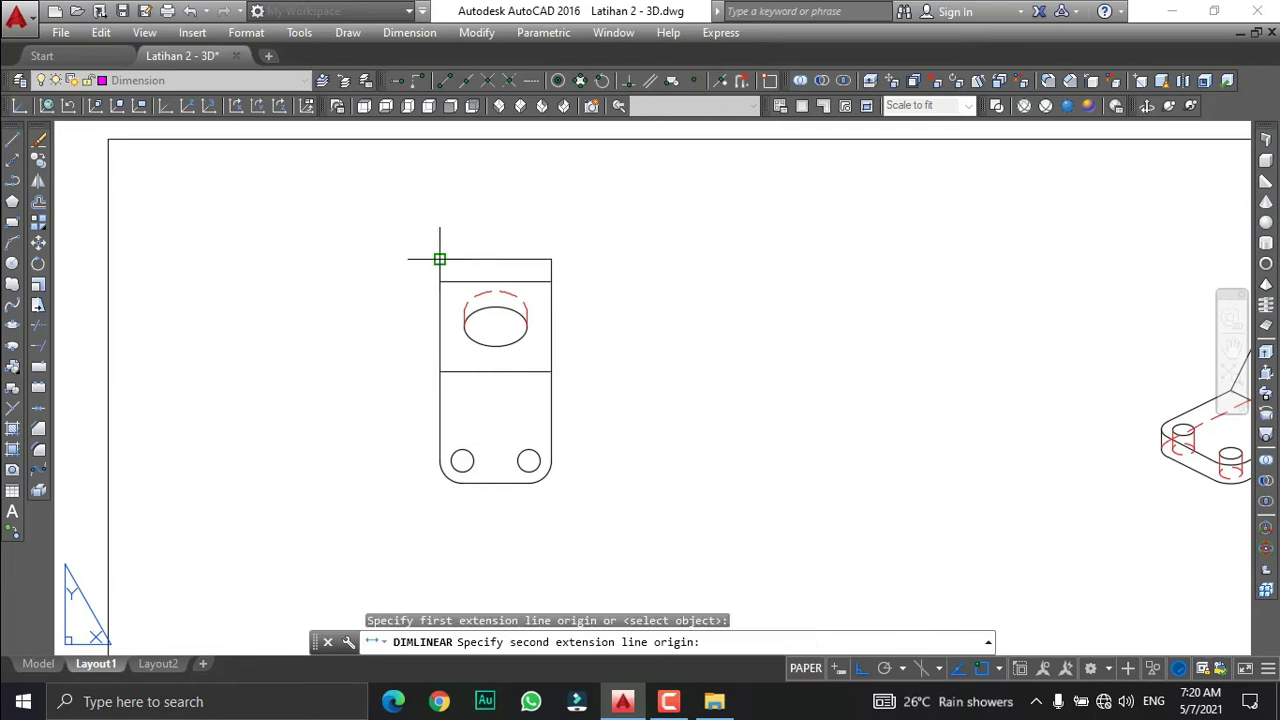
click(551, 259)
click(570, 188)
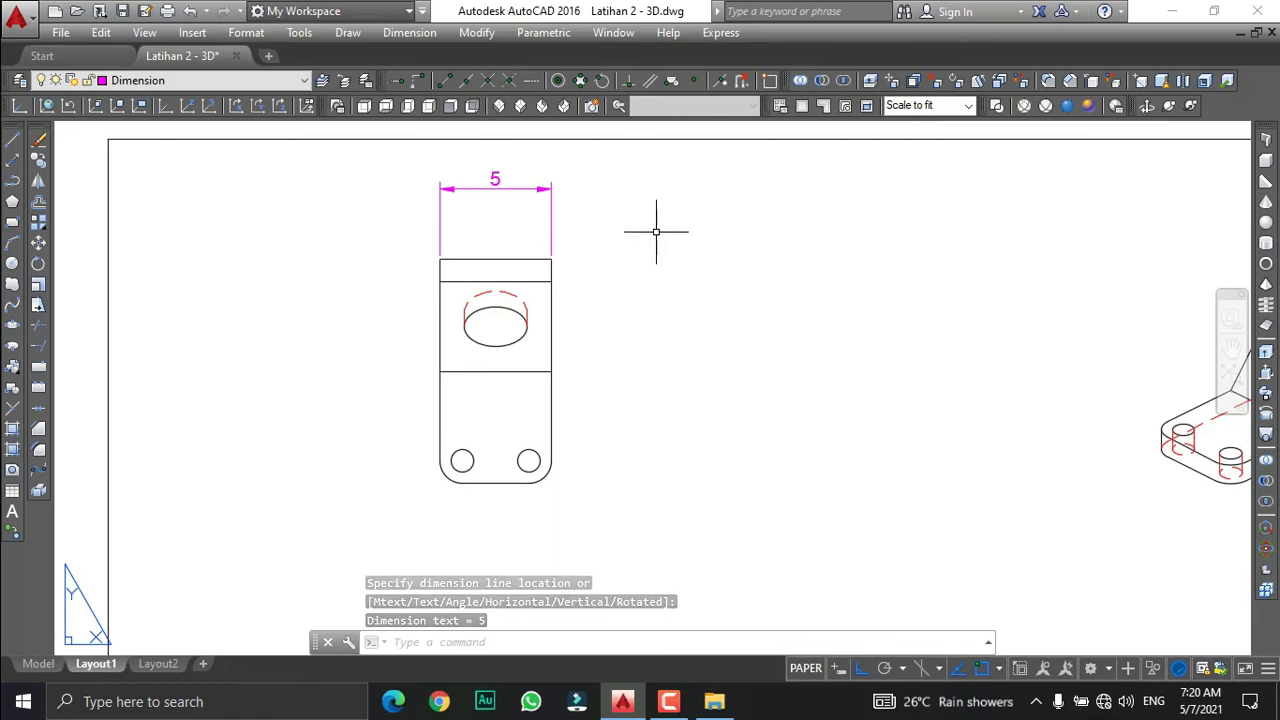
Add a vertical linear dimension for the top view's overall length, placed to the right of the view.
key(Return)
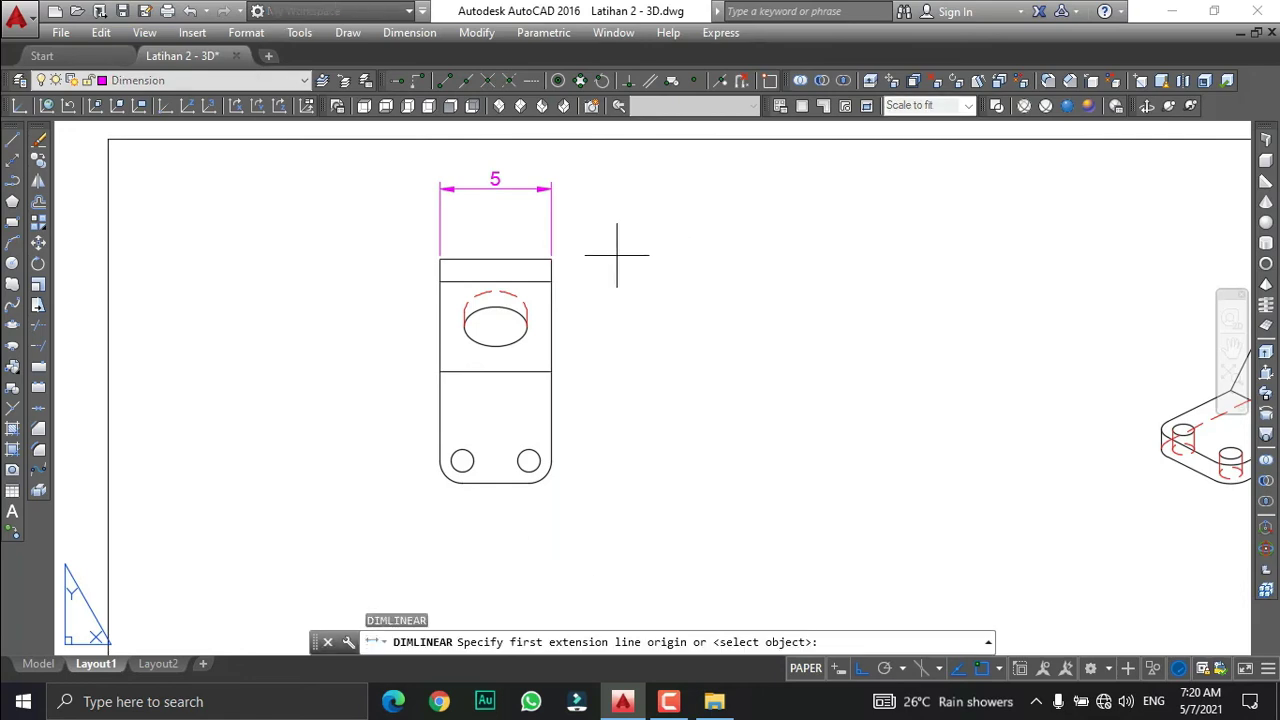
click(551, 259)
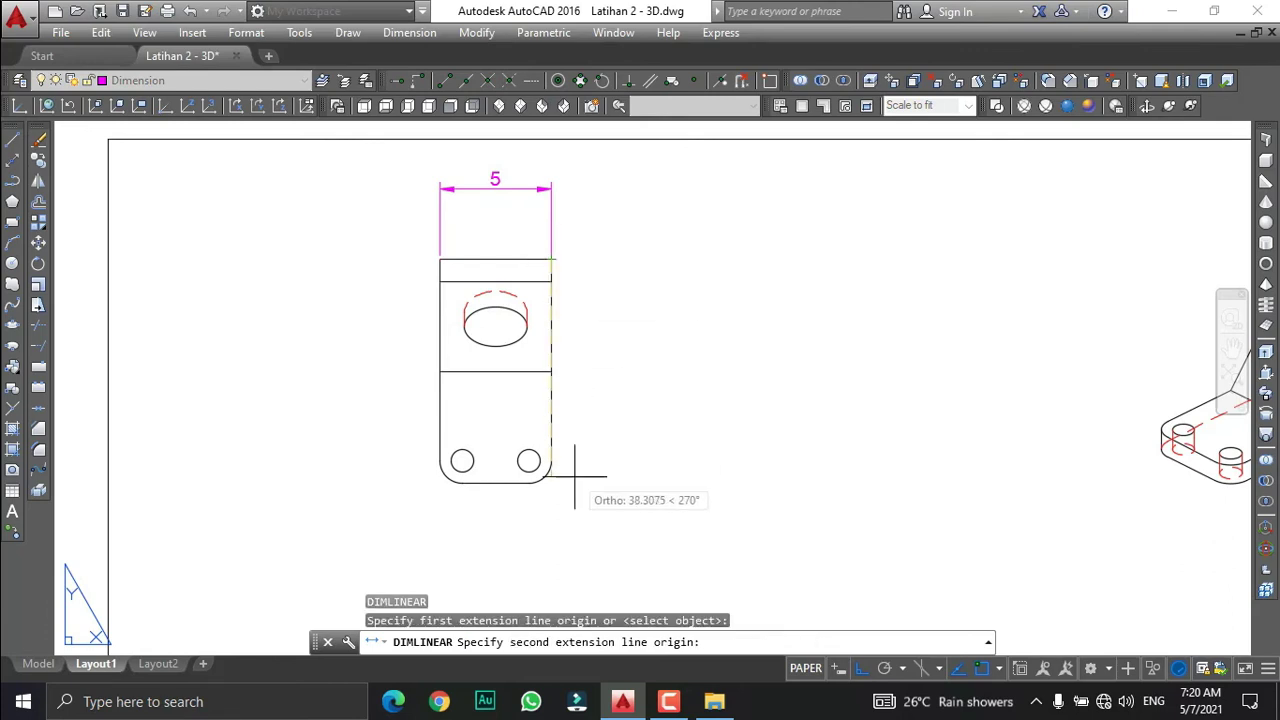
click(528, 483)
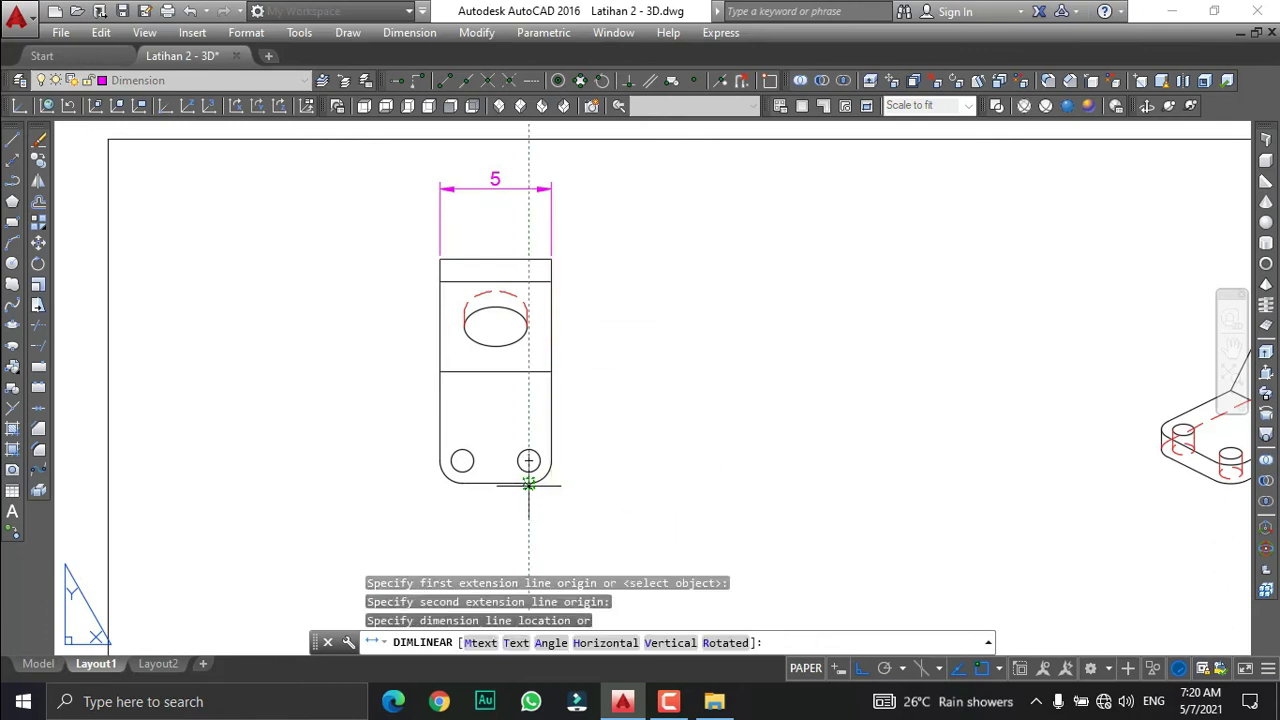
click(676, 420)
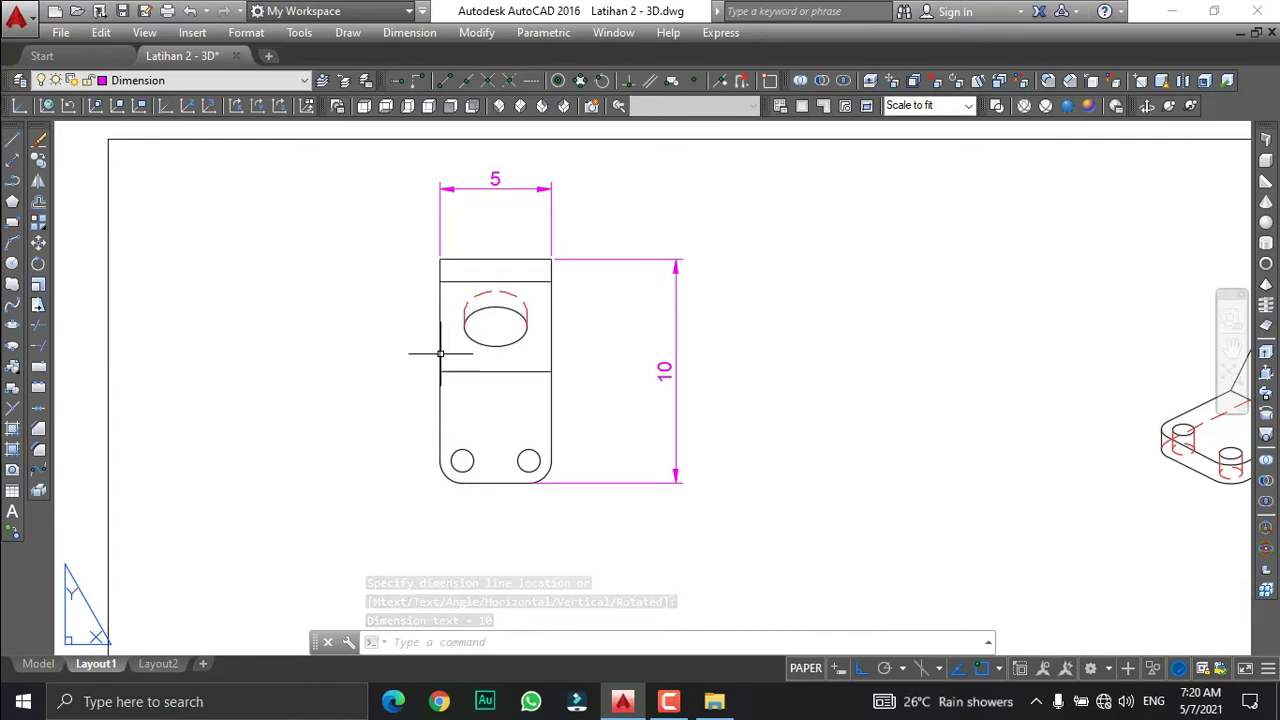
Add a vertical linear dimension for the front view's overall height, placed to the right of the view.
scroll(429, 312, down, 2)
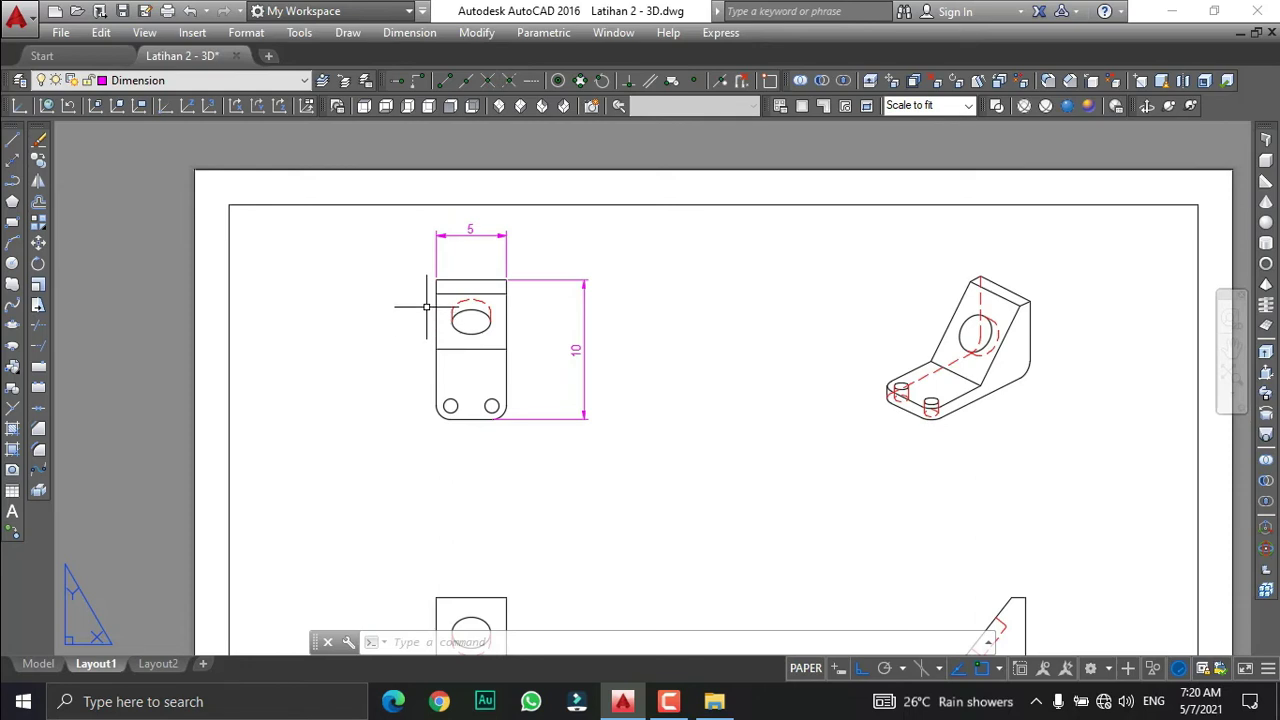
scroll(427, 306, down, 2)
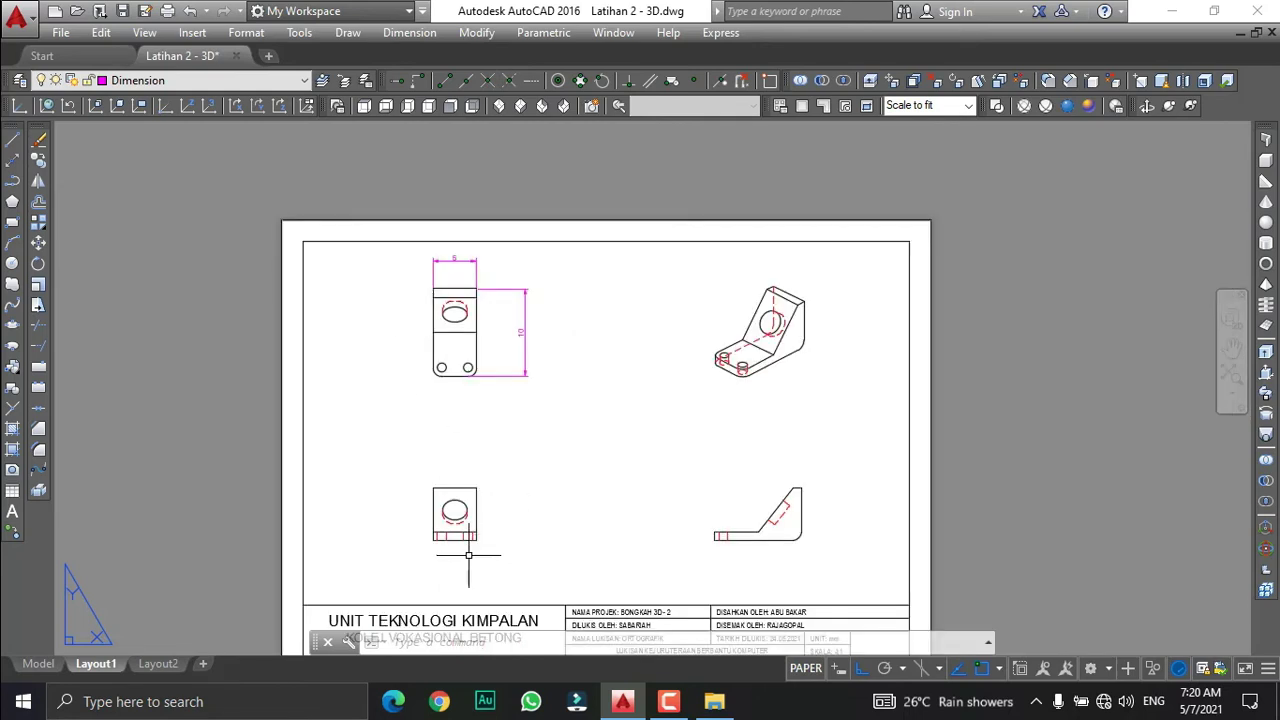
scroll(468, 555, up, 4)
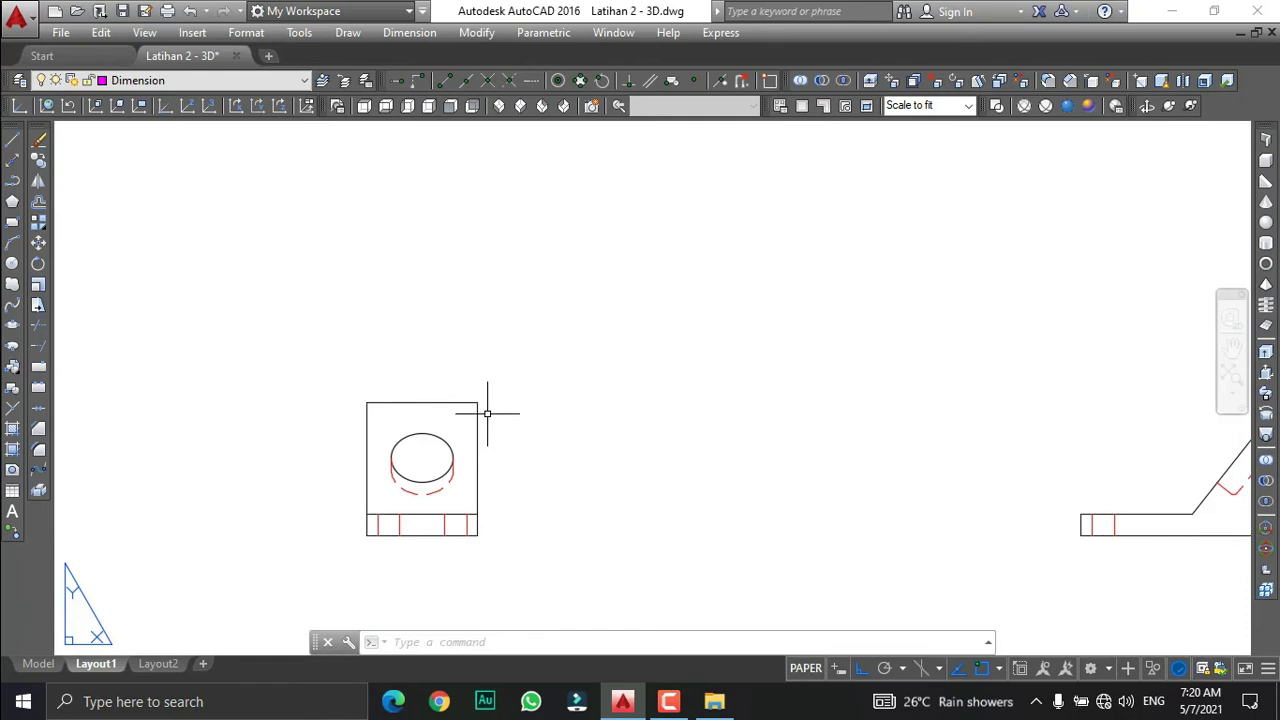
text(dli)
key(Return)
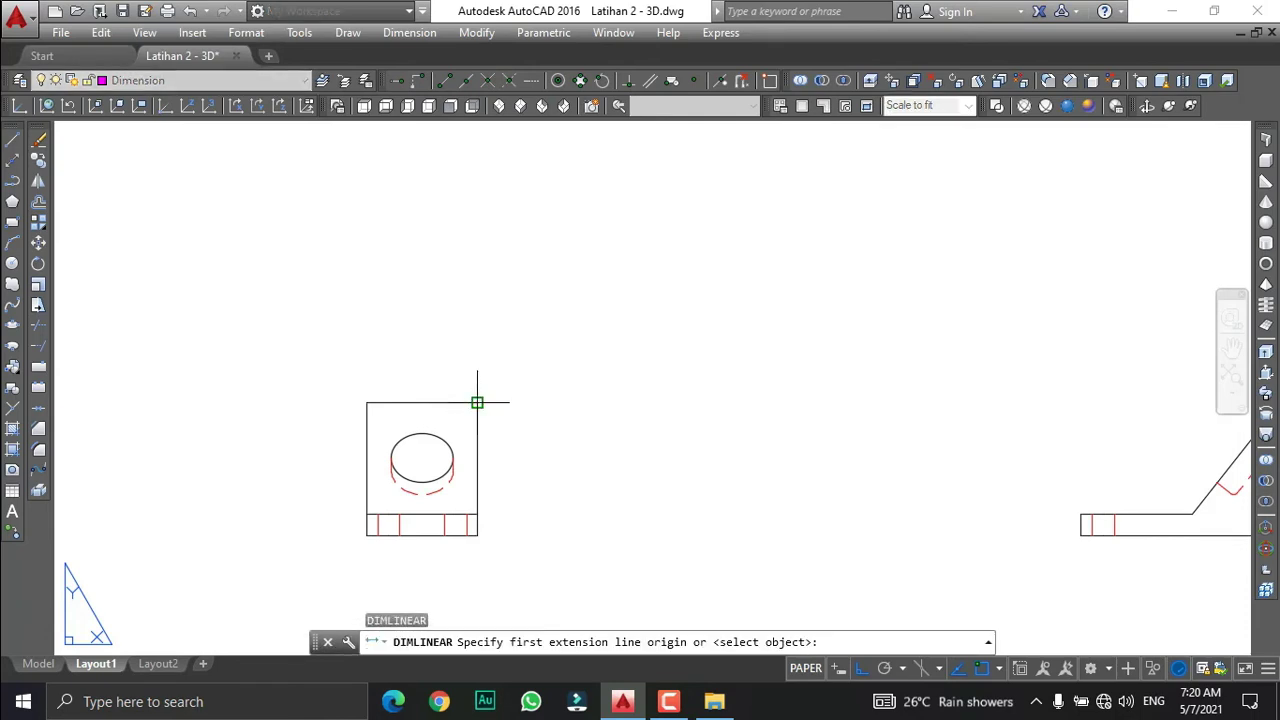
click(477, 403)
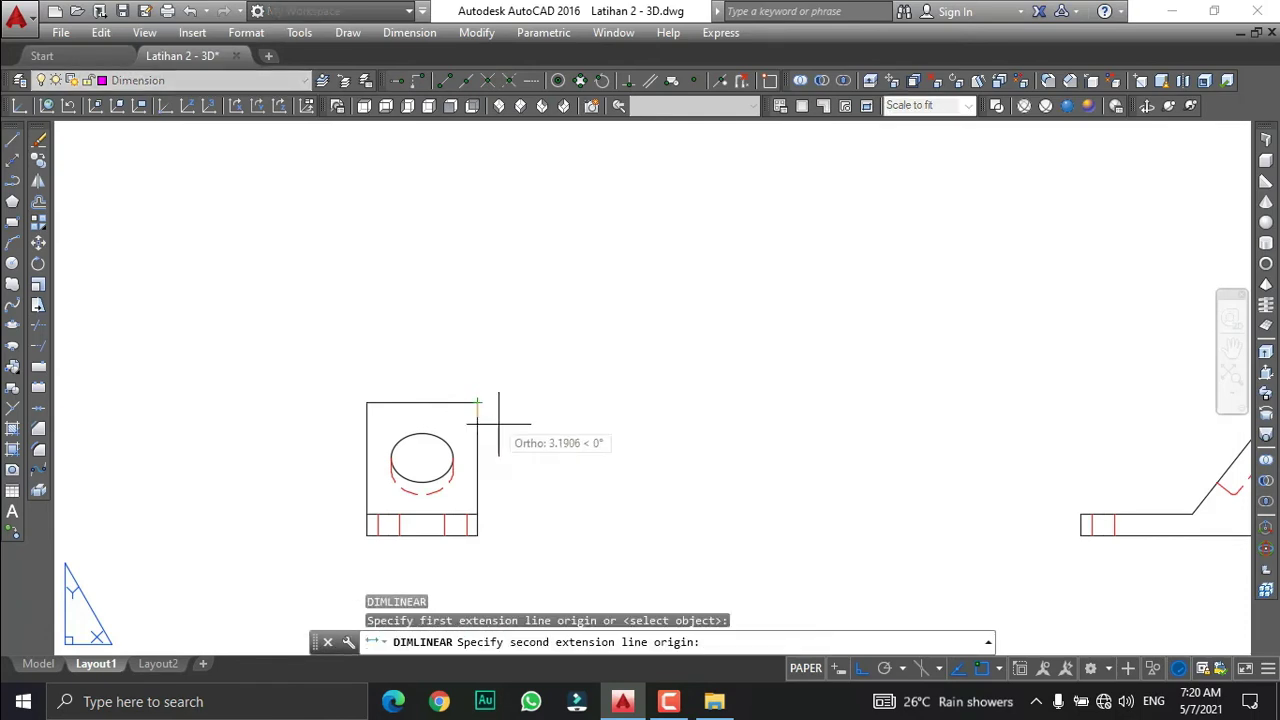
click(477, 536)
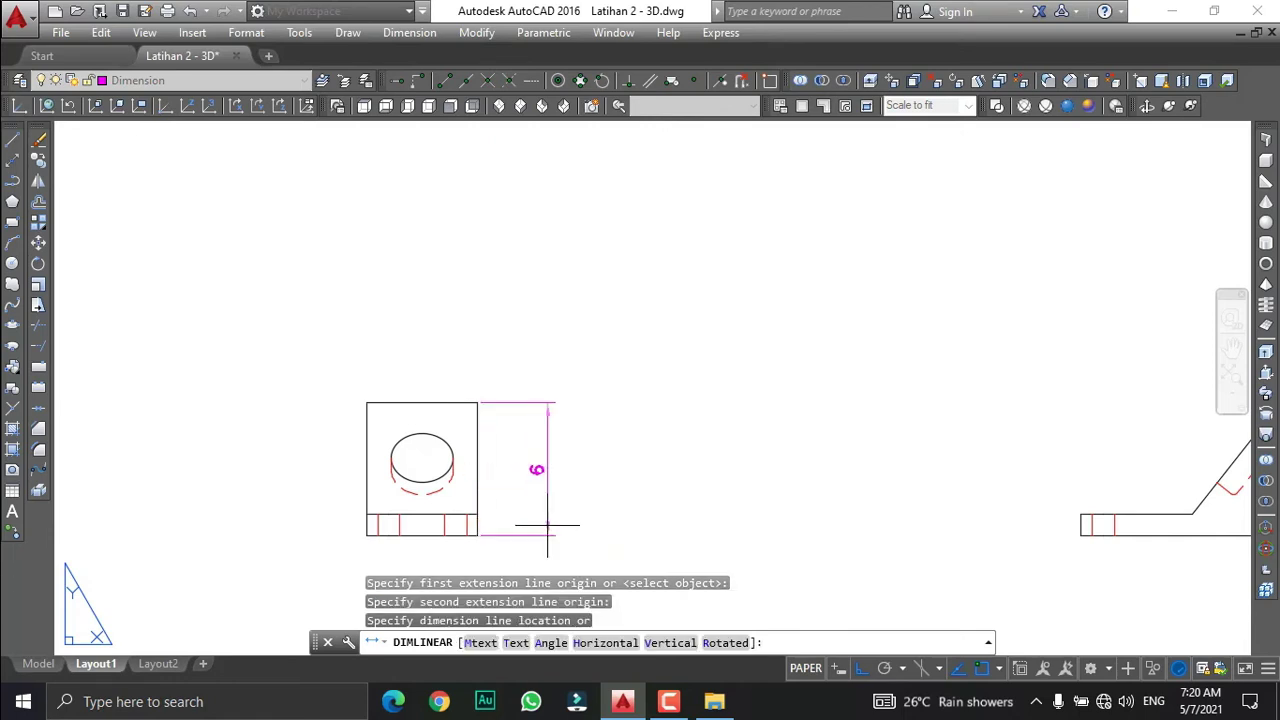
click(592, 492)
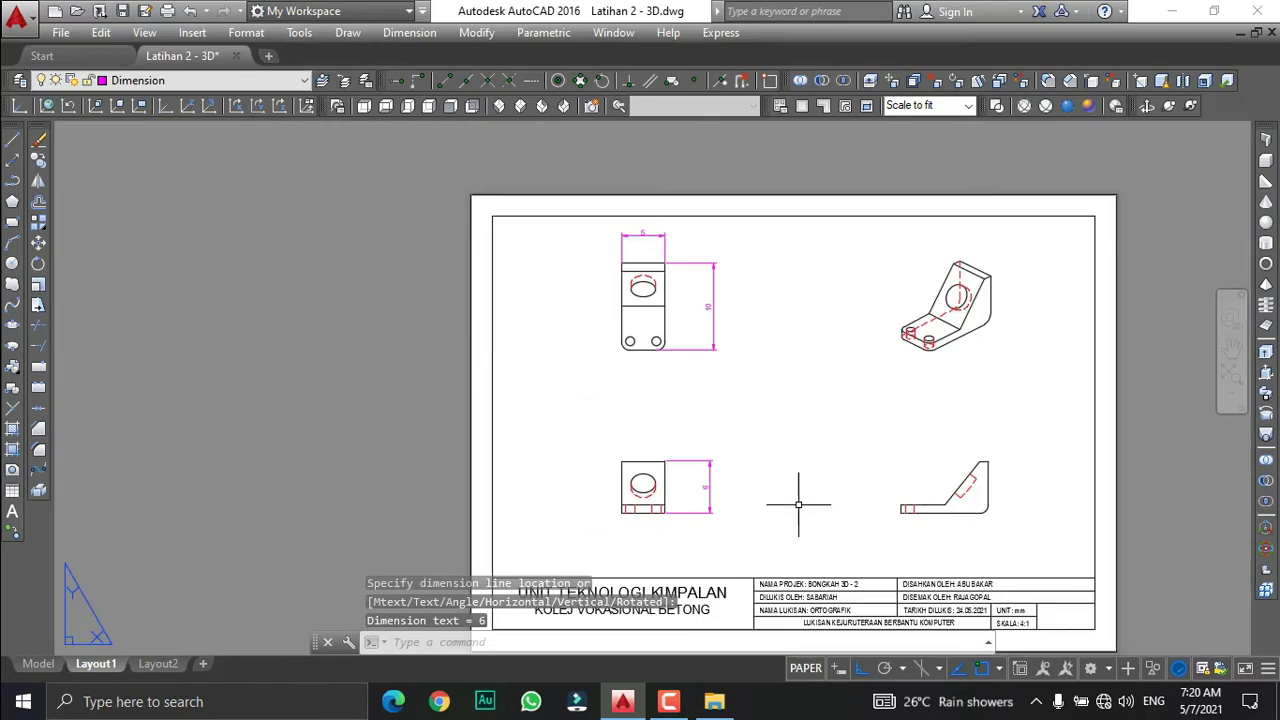
Dimension the base plate's thickness at the left end of the side view with a vertical linear dimension.
scroll(814, 503, down, 3)
scroll(920, 534, up, 5)
key(Return)
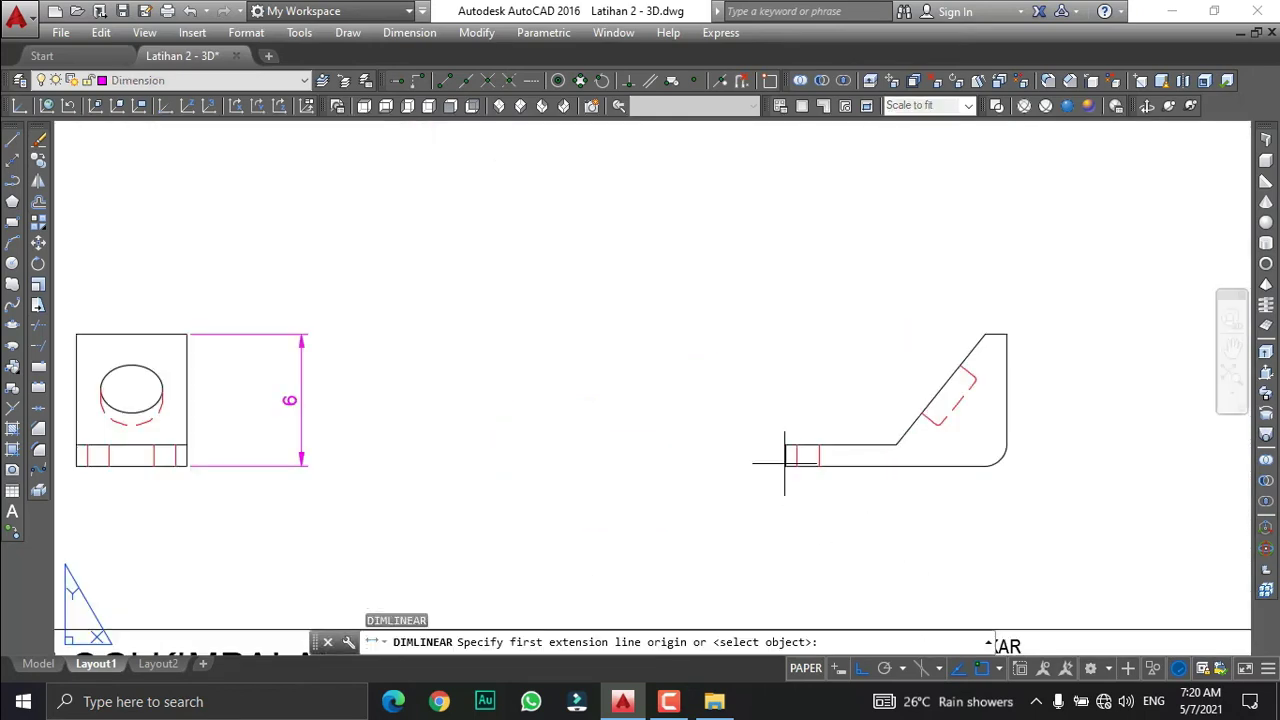
click(786, 445)
click(786, 465)
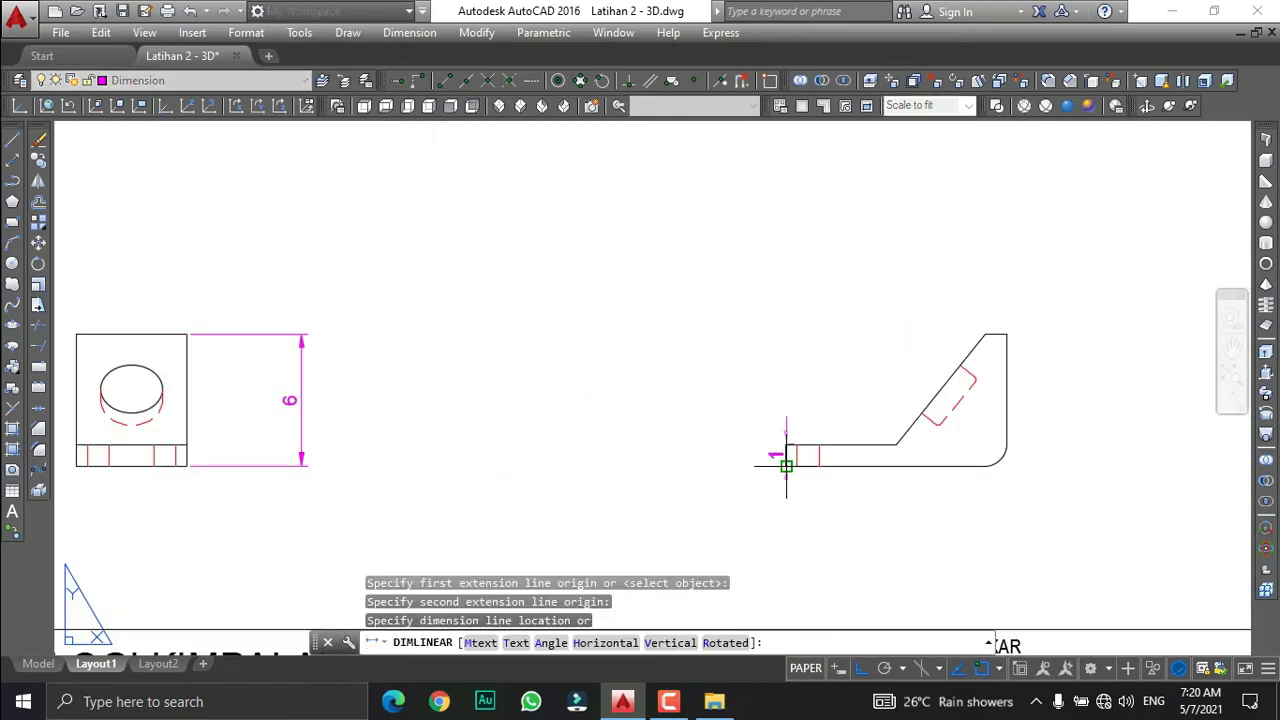
click(712, 468)
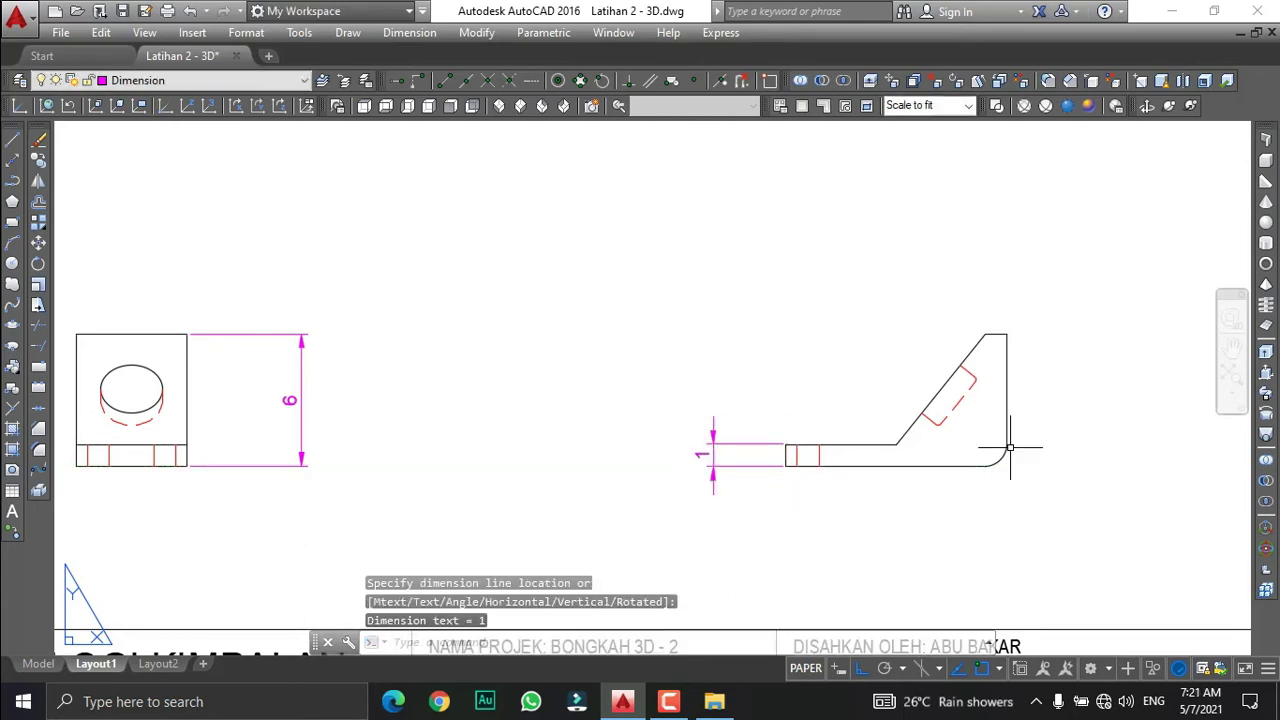
Dimension the side view's overall height on its right and the width of its short top edge above the view.
key(Return)
click(1007, 333)
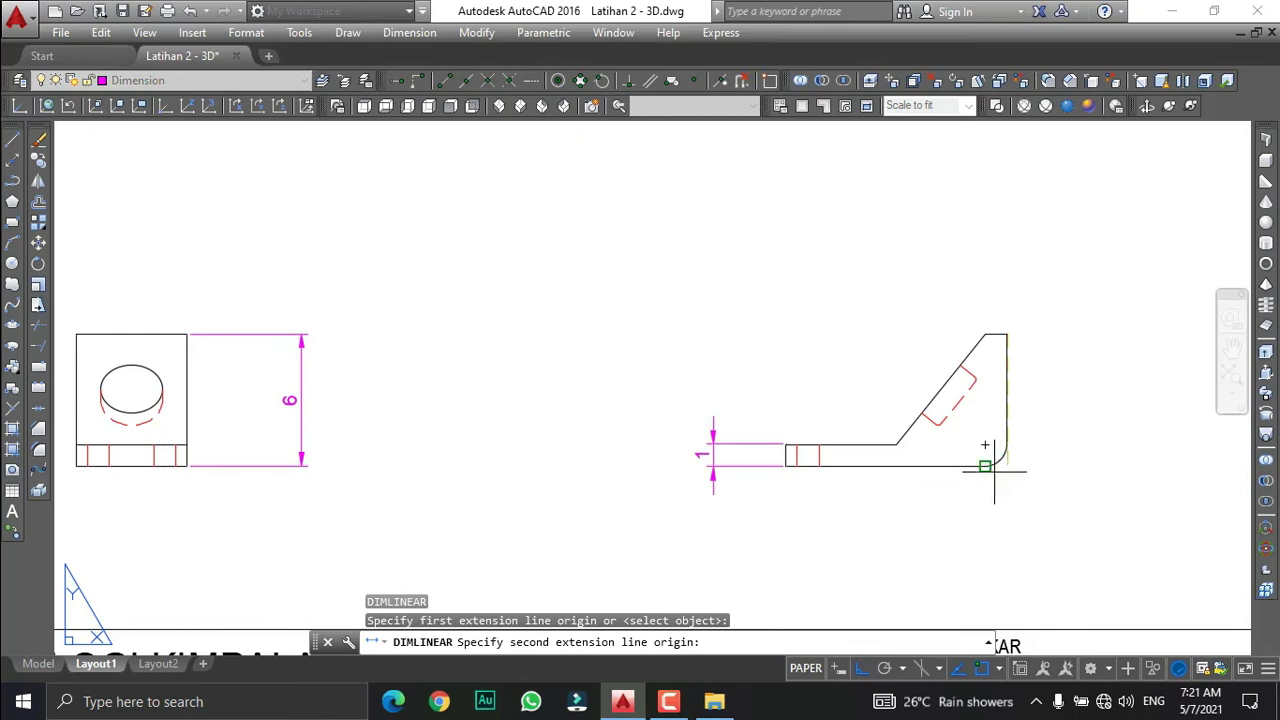
click(992, 468)
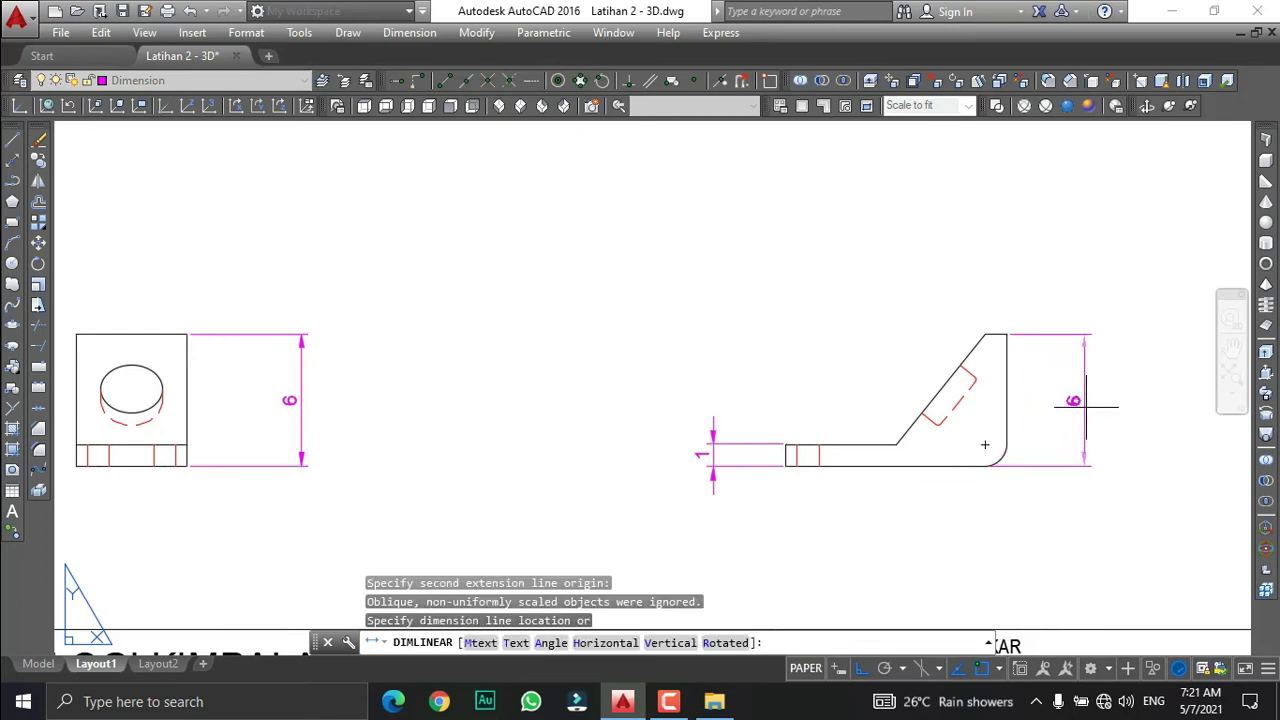
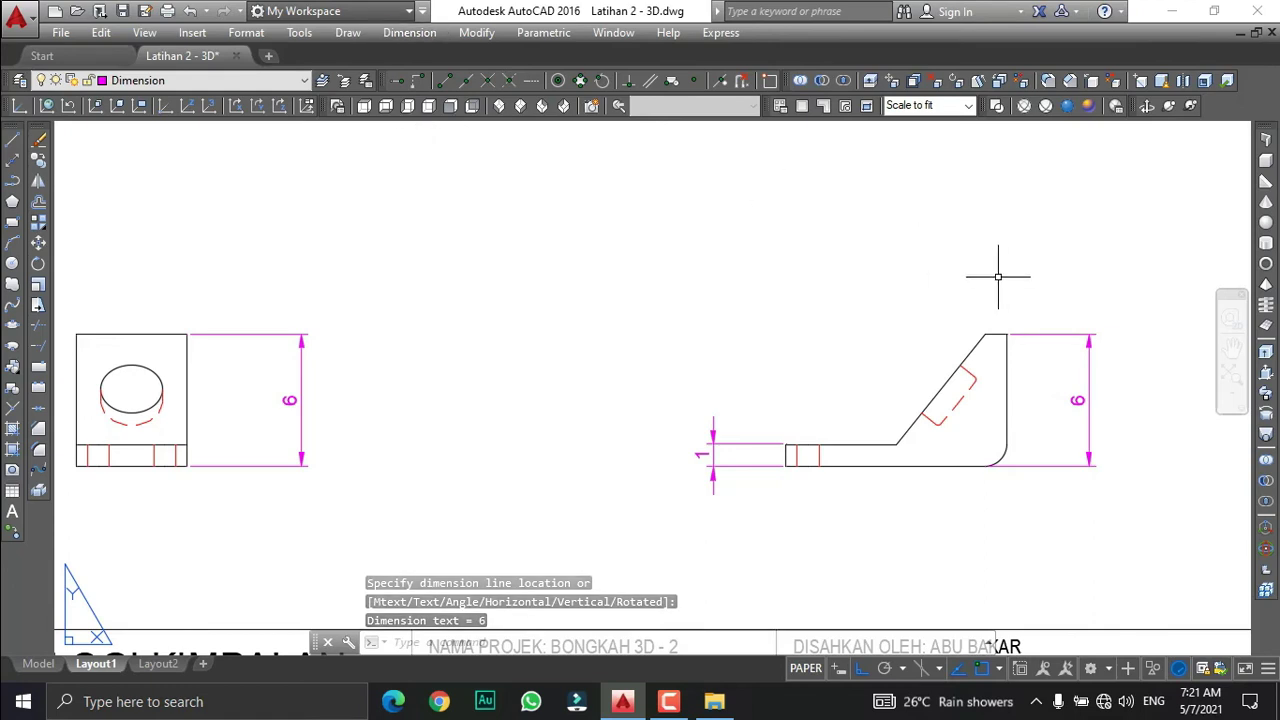
click(996, 334)
click(985, 334)
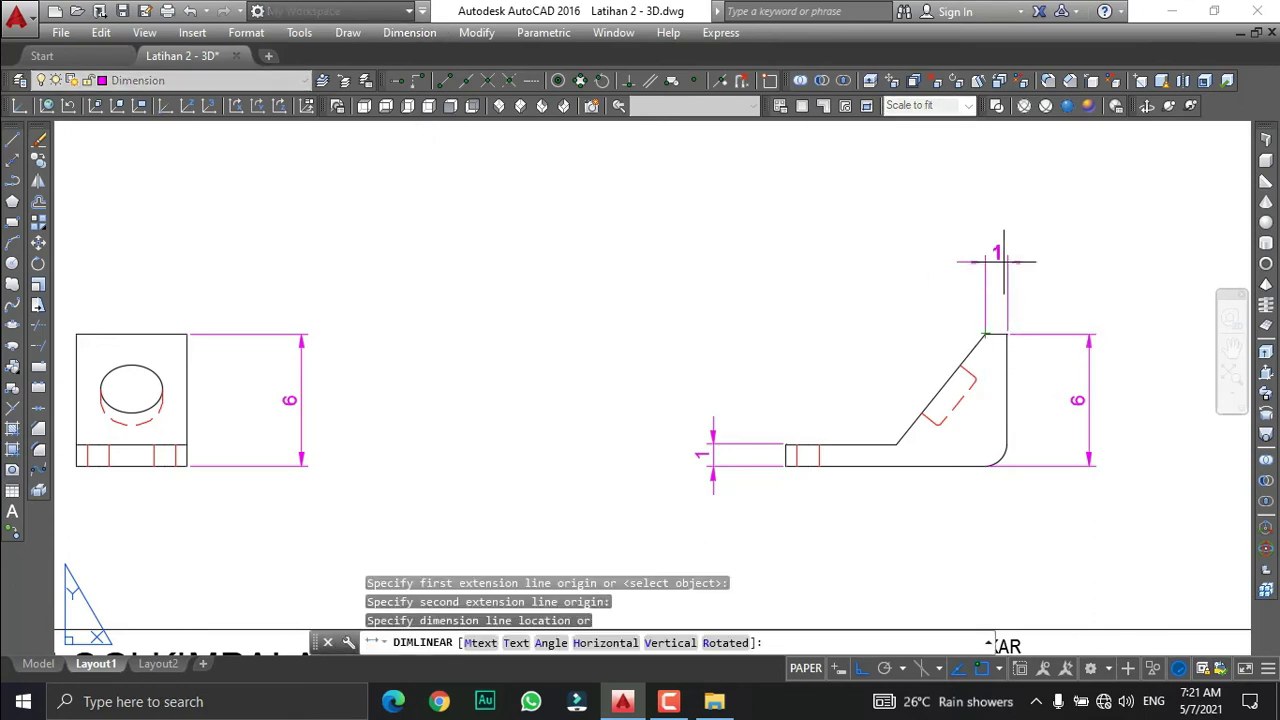
click(1004, 260)
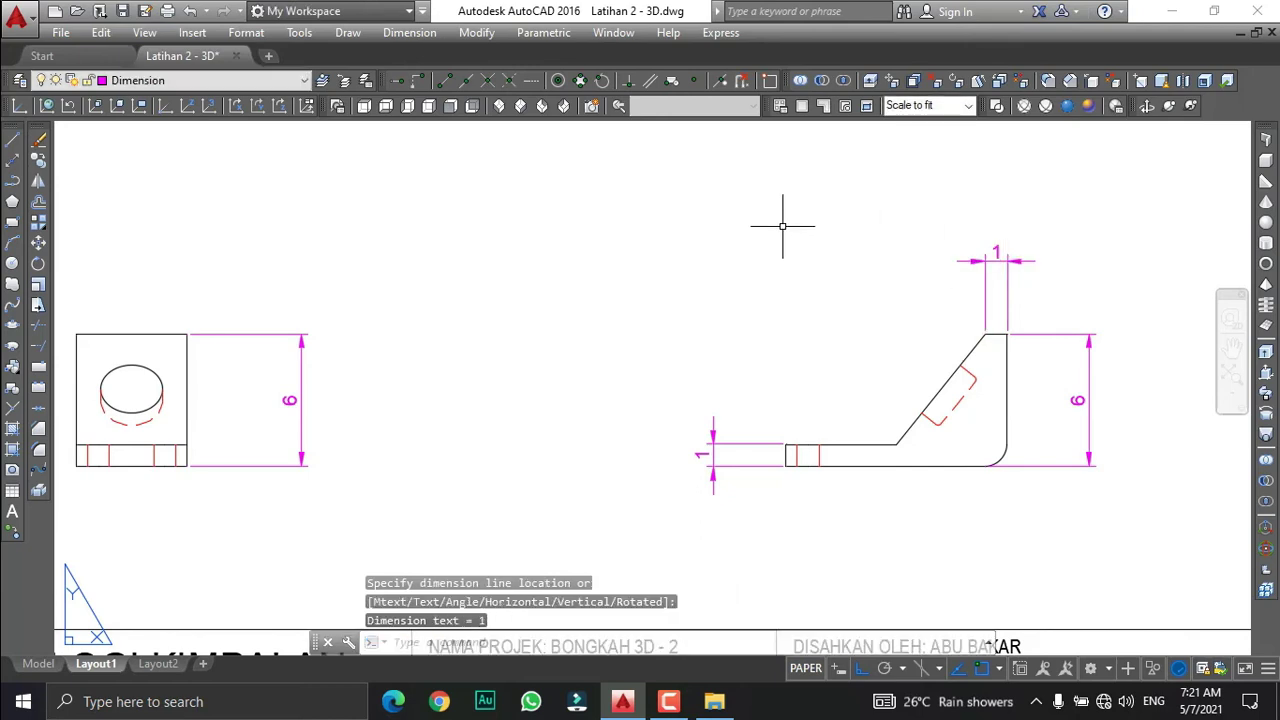
Dimension the horizontal length of the side view's base from its left end to the foot of the slope.
key(Return)
click(898, 444)
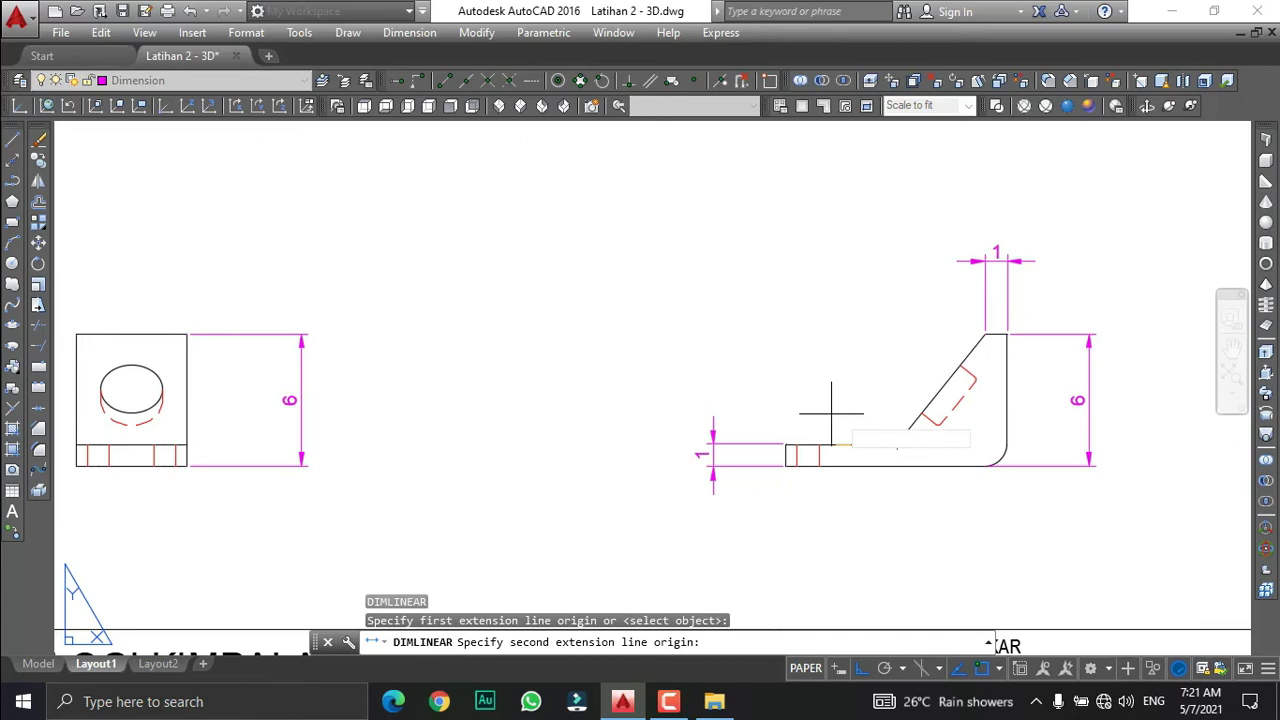
click(786, 444)
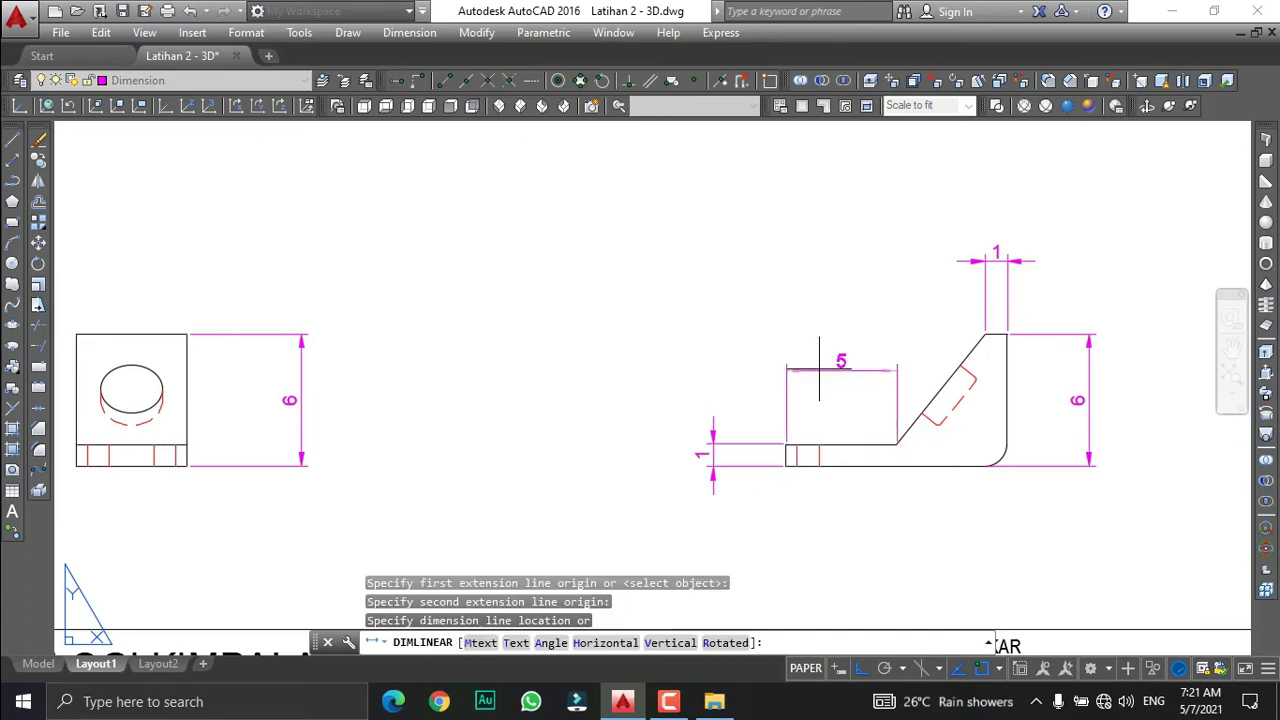
click(844, 322)
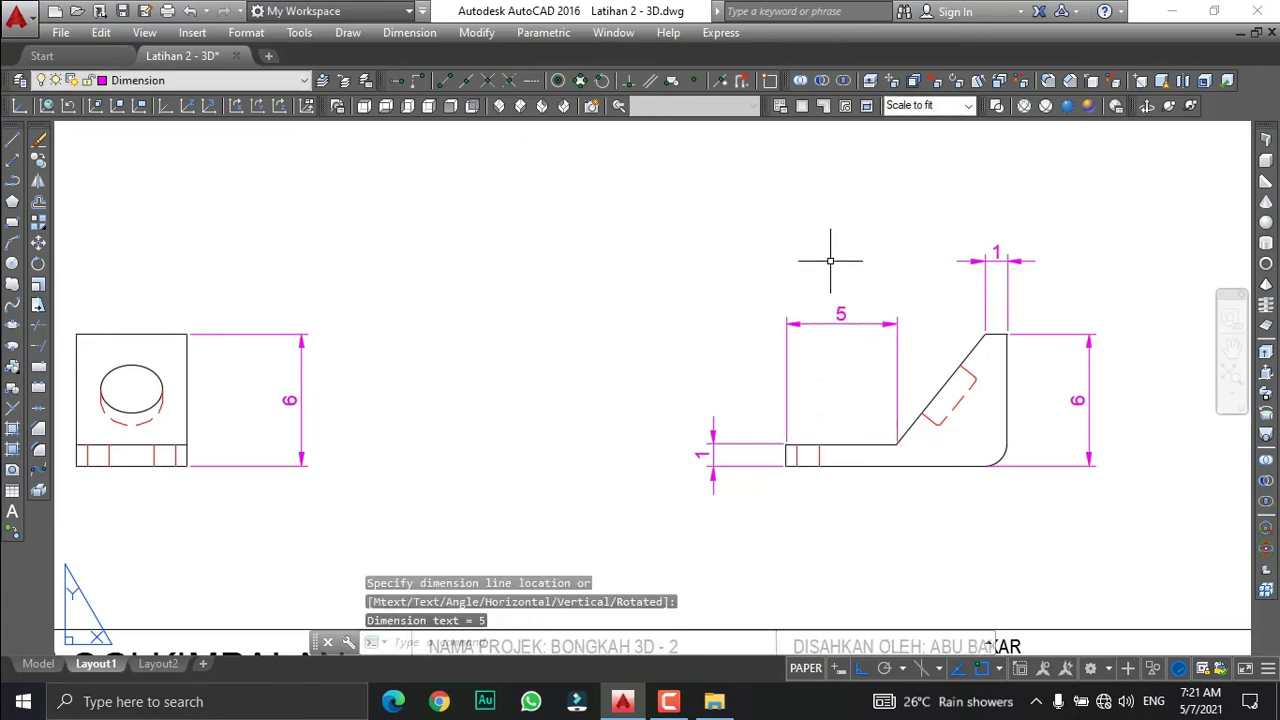
Add a diameter dimension to the left small hole in the top view, placing its text below and left of the view.
scroll(837, 262, down, 5)
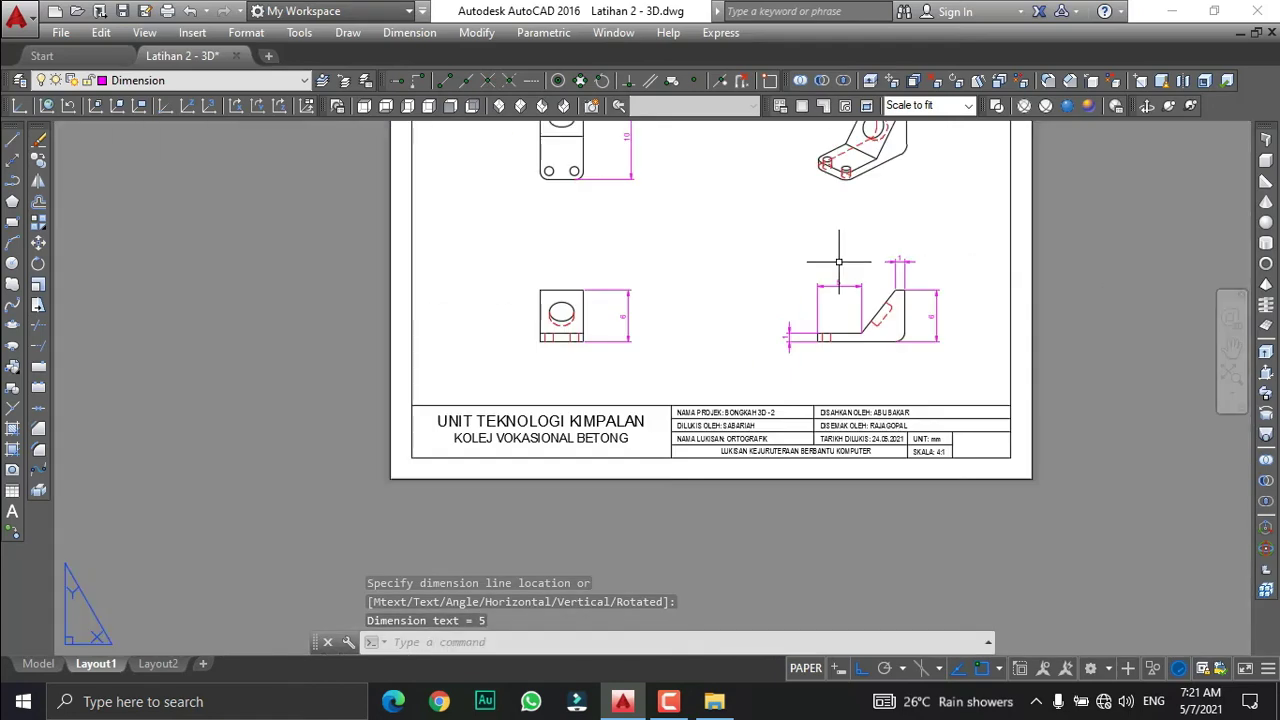
scroll(786, 140, up, 5)
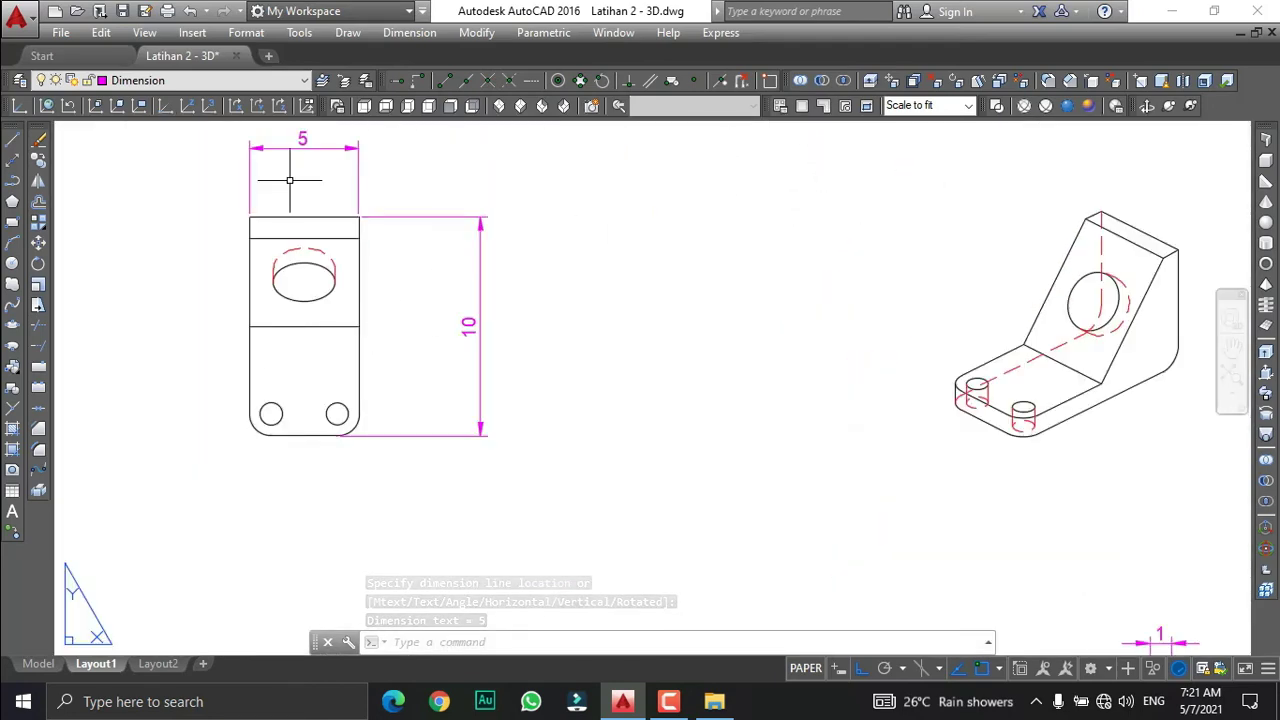
click(410, 36)
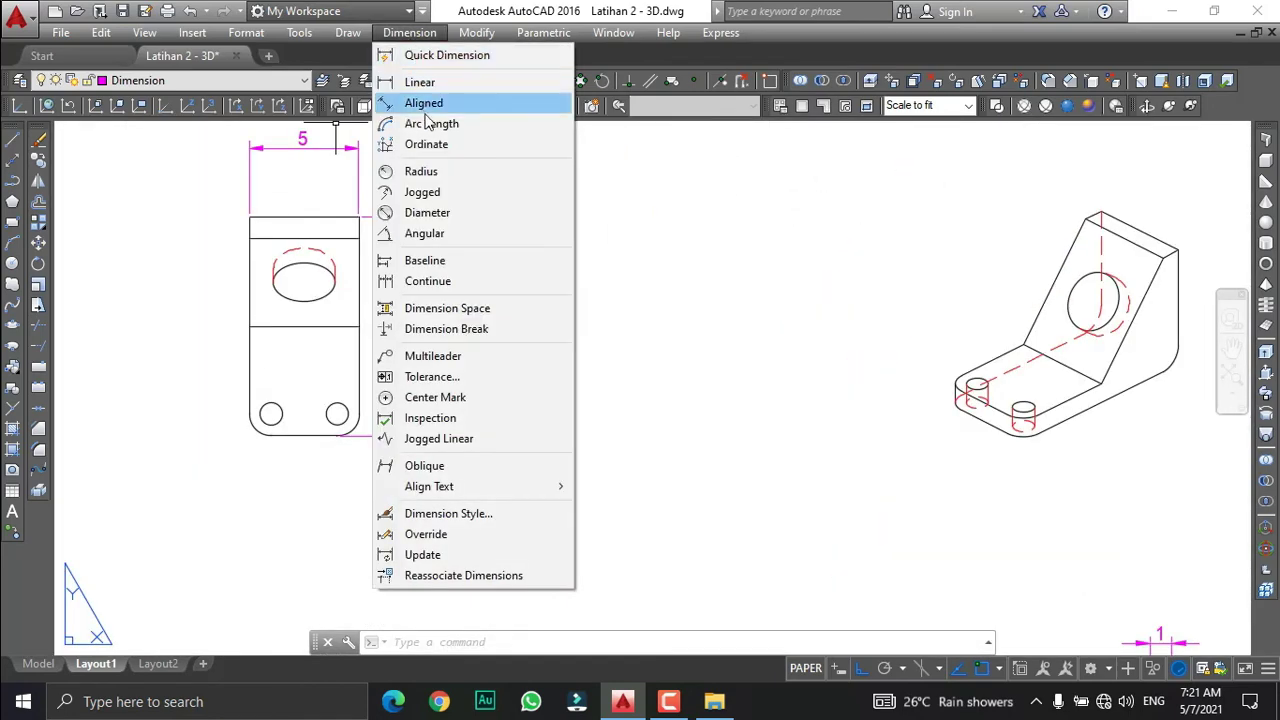
click(427, 213)
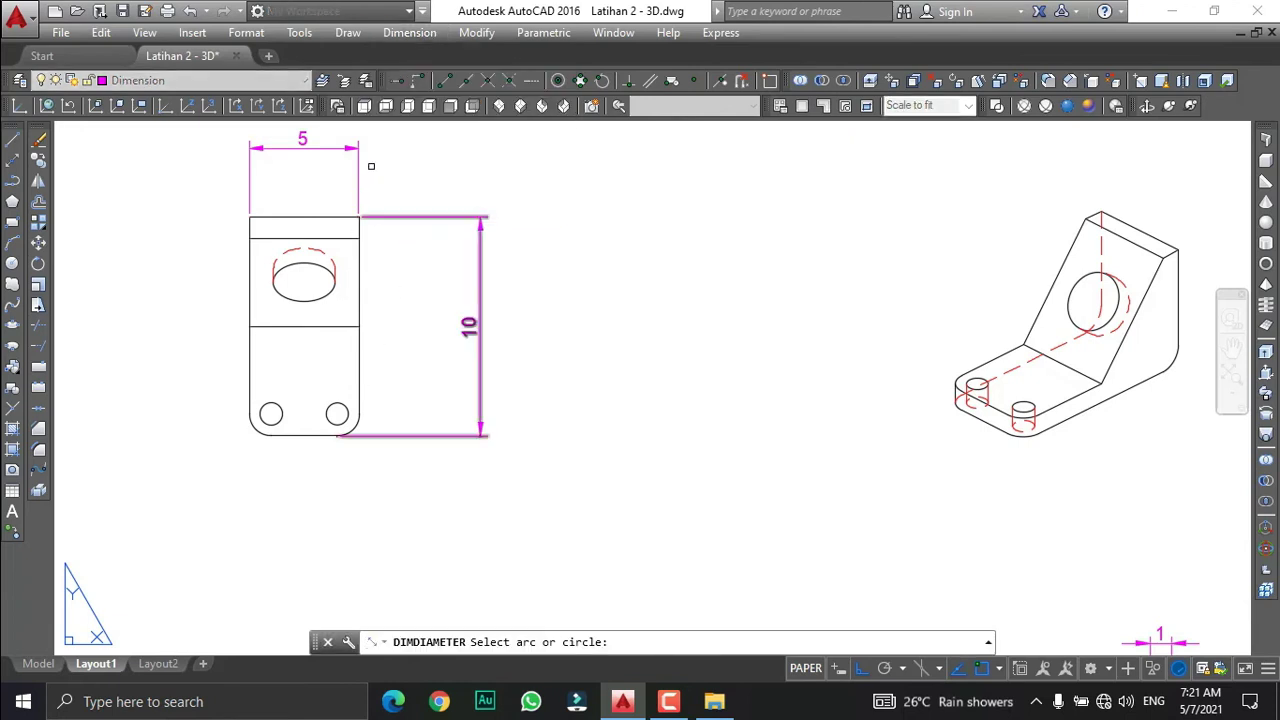
click(409, 33)
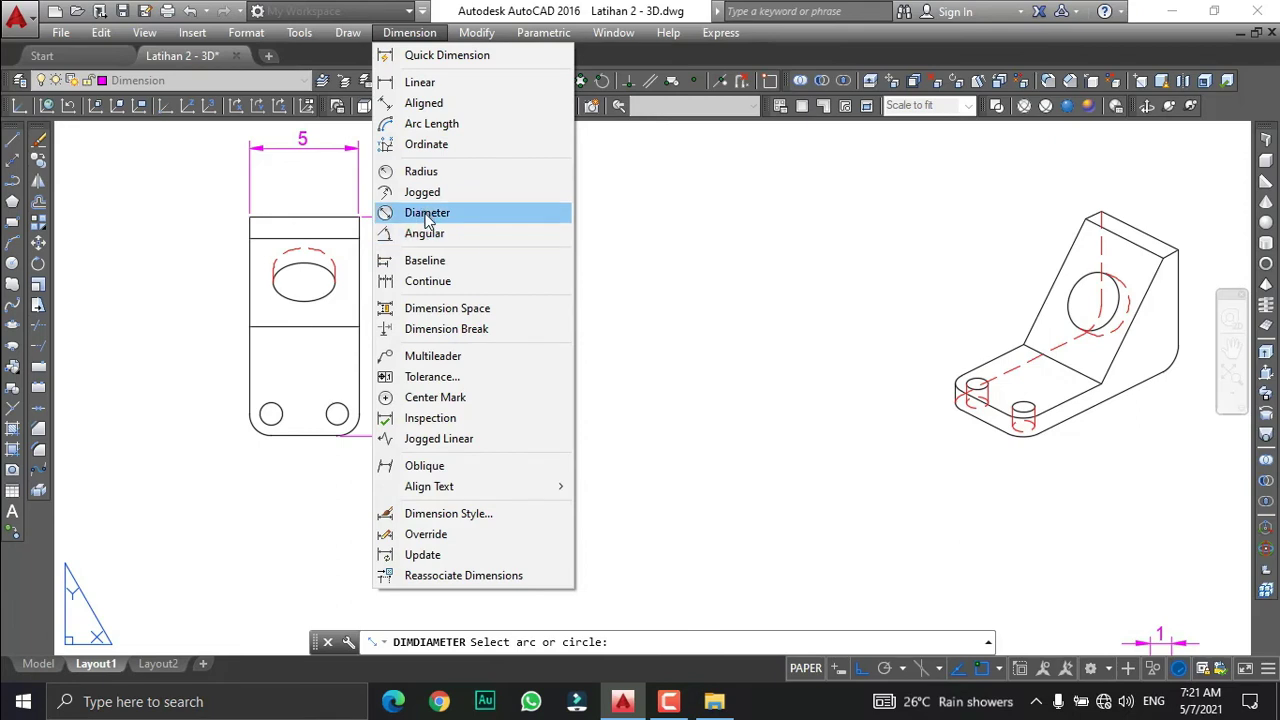
click(427, 213)
click(264, 406)
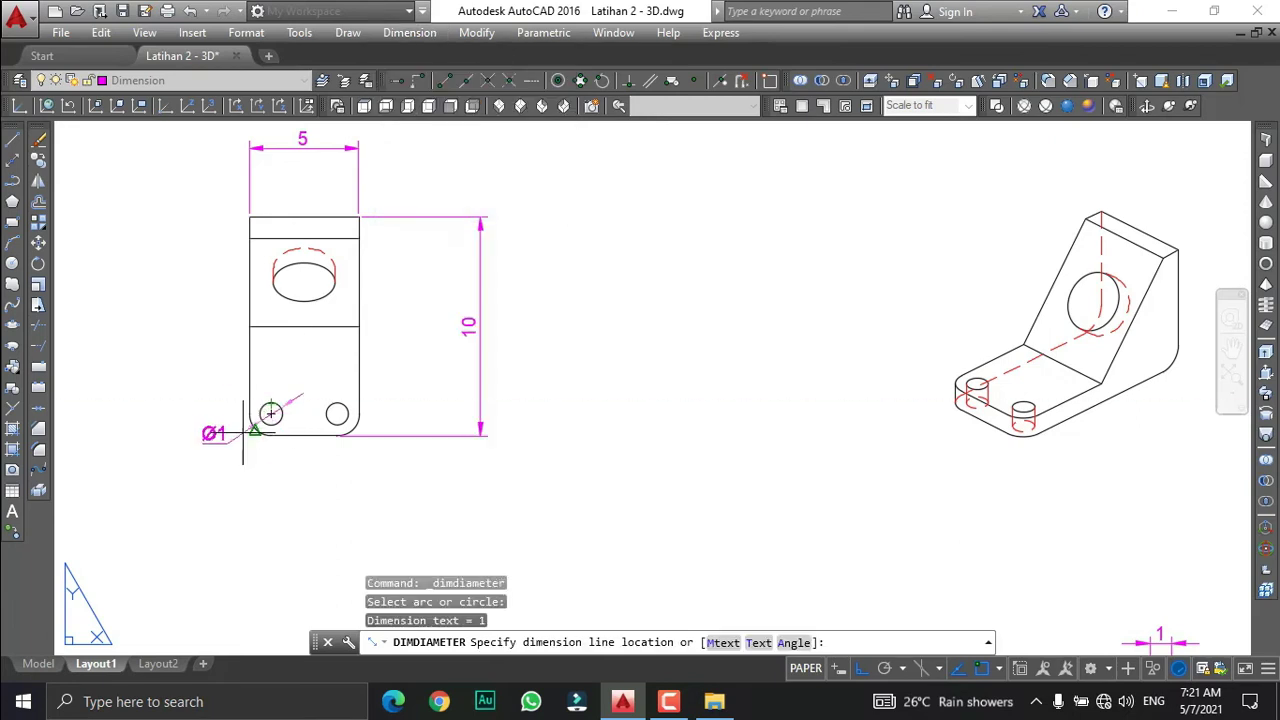
click(200, 490)
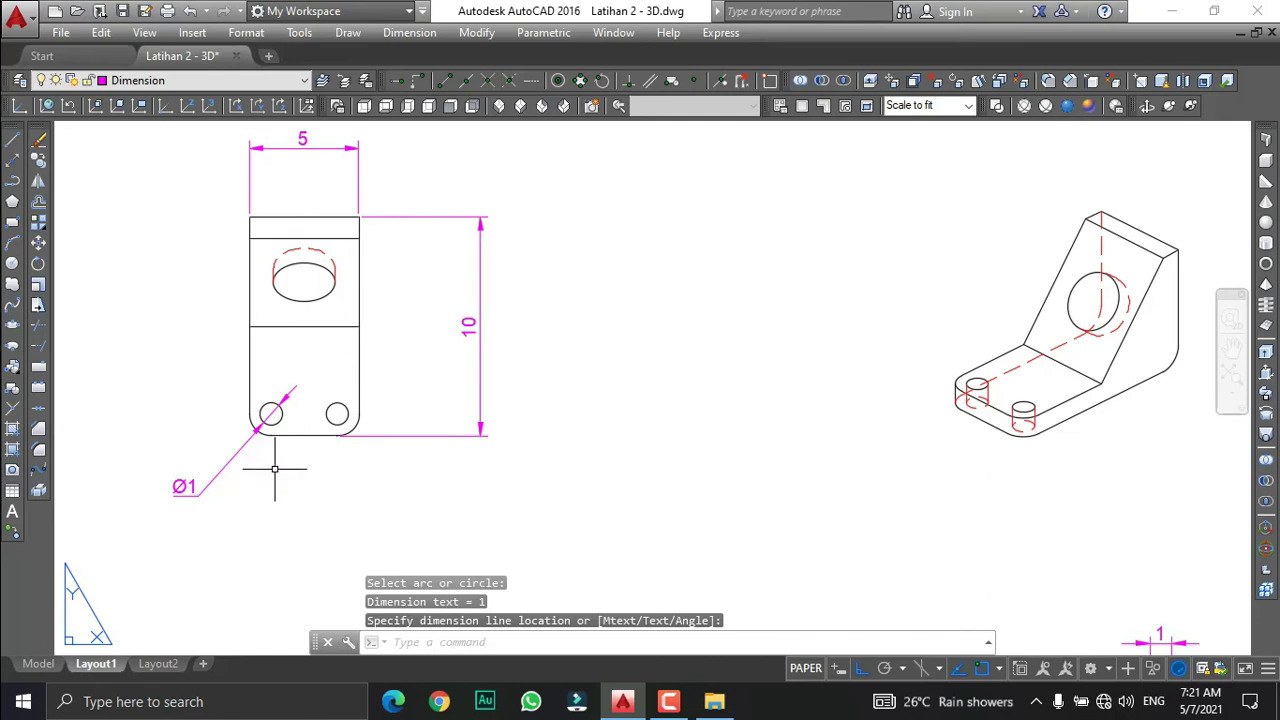
Add a diameter dimension to the right small hole in the top view, with its text level with the first diameter text.
key(Return)
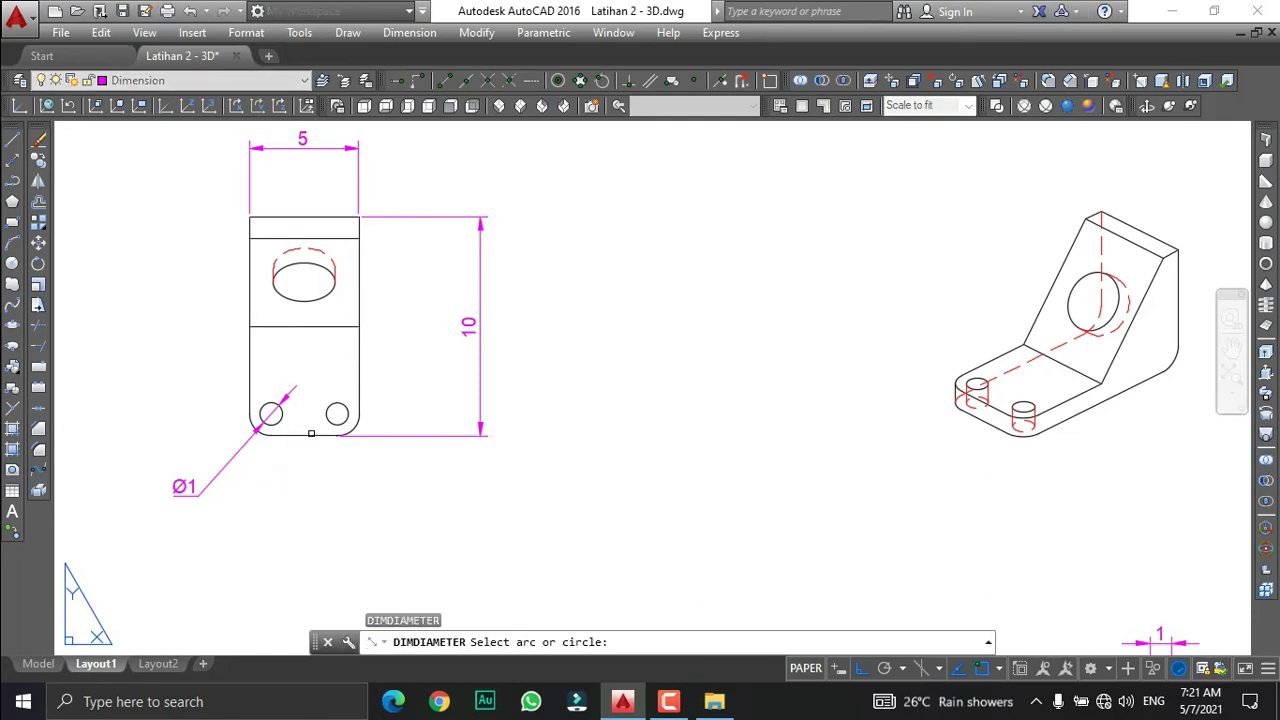
click(325, 414)
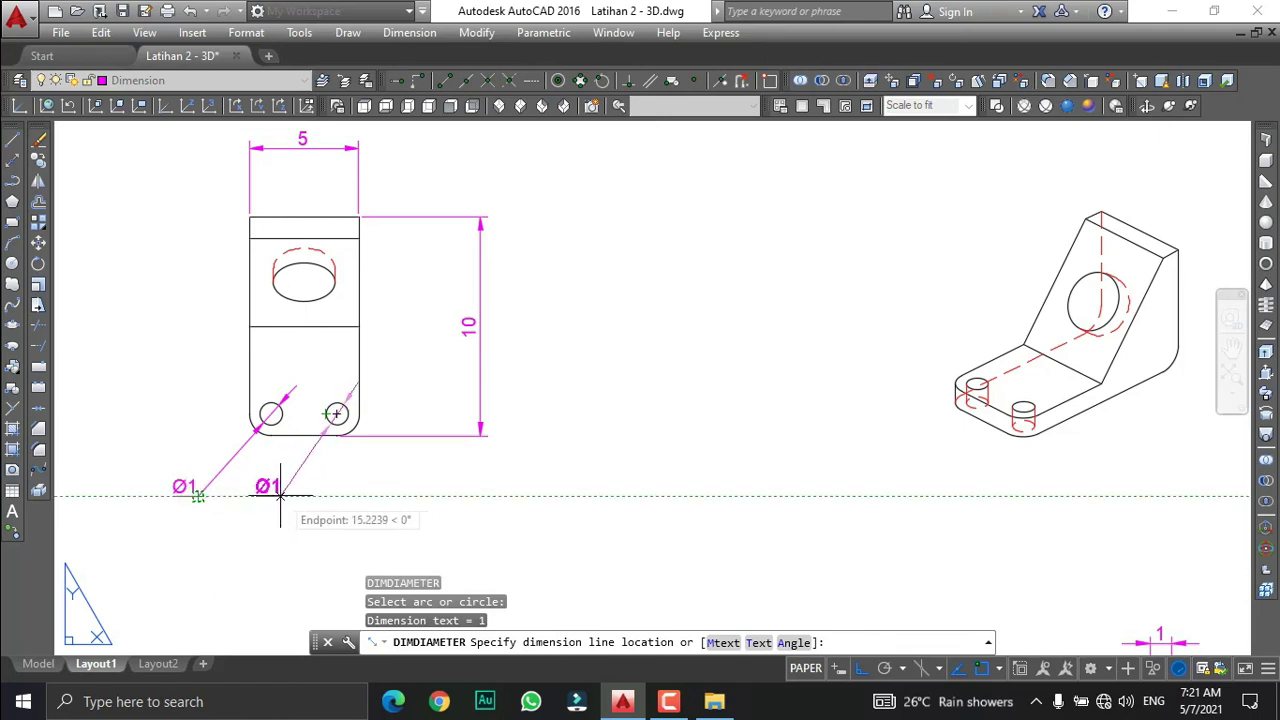
click(268, 494)
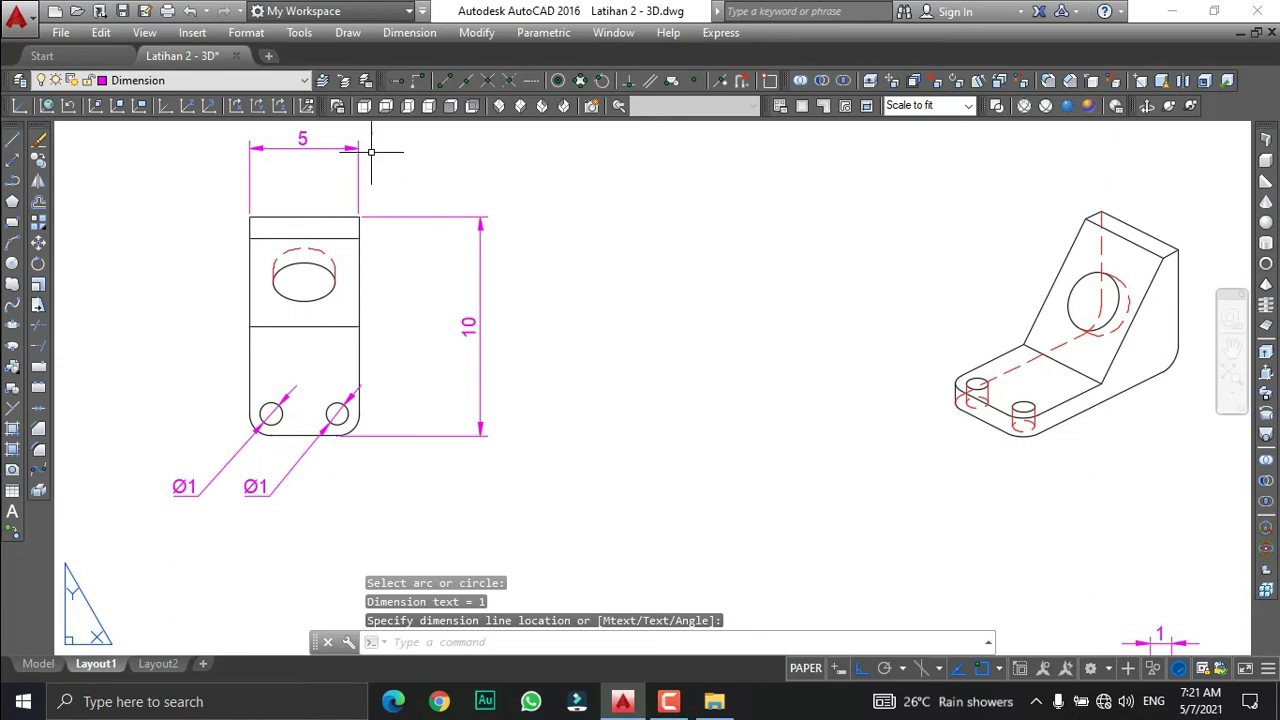
Add center marks to both small holes in the top view.
click(394, 35)
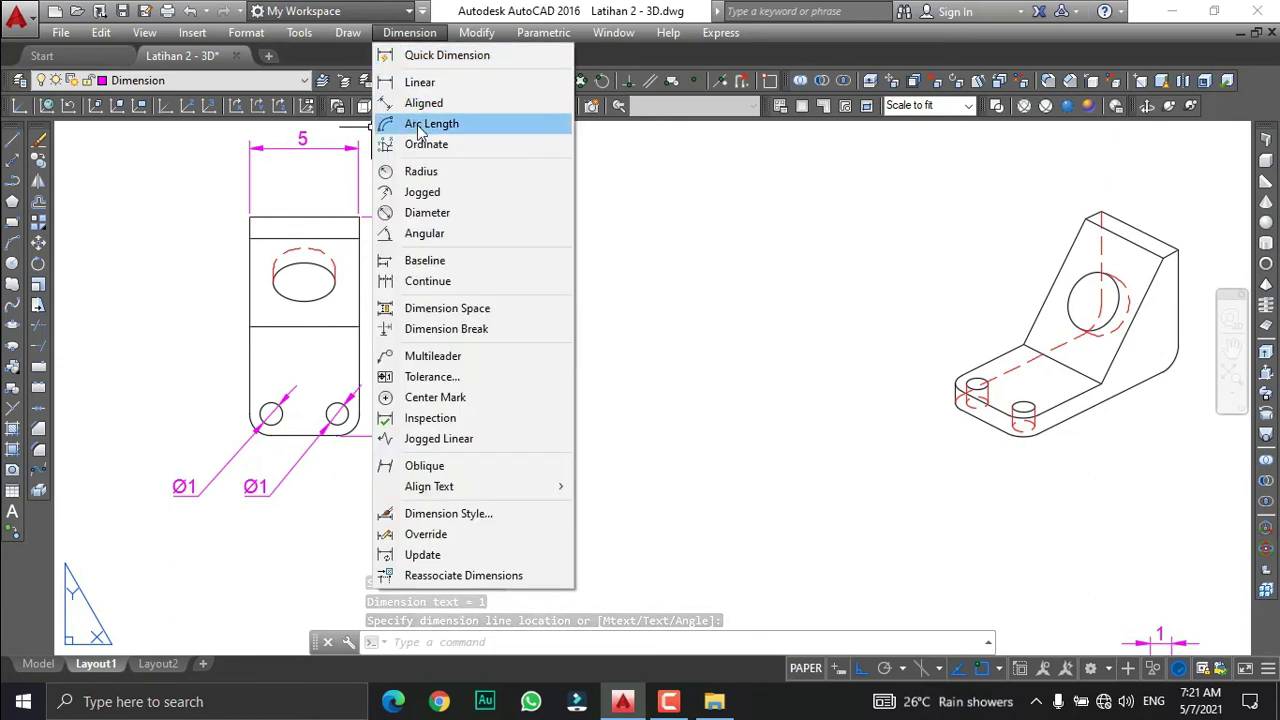
click(426, 400)
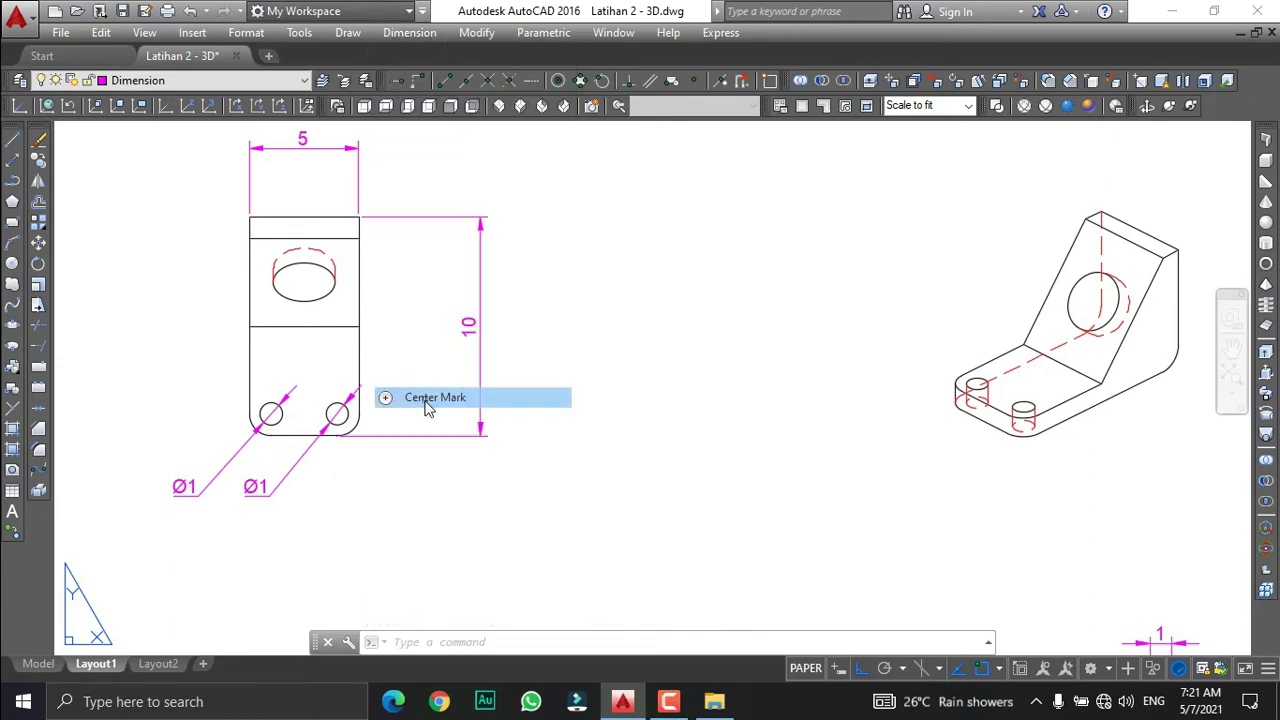
click(281, 419)
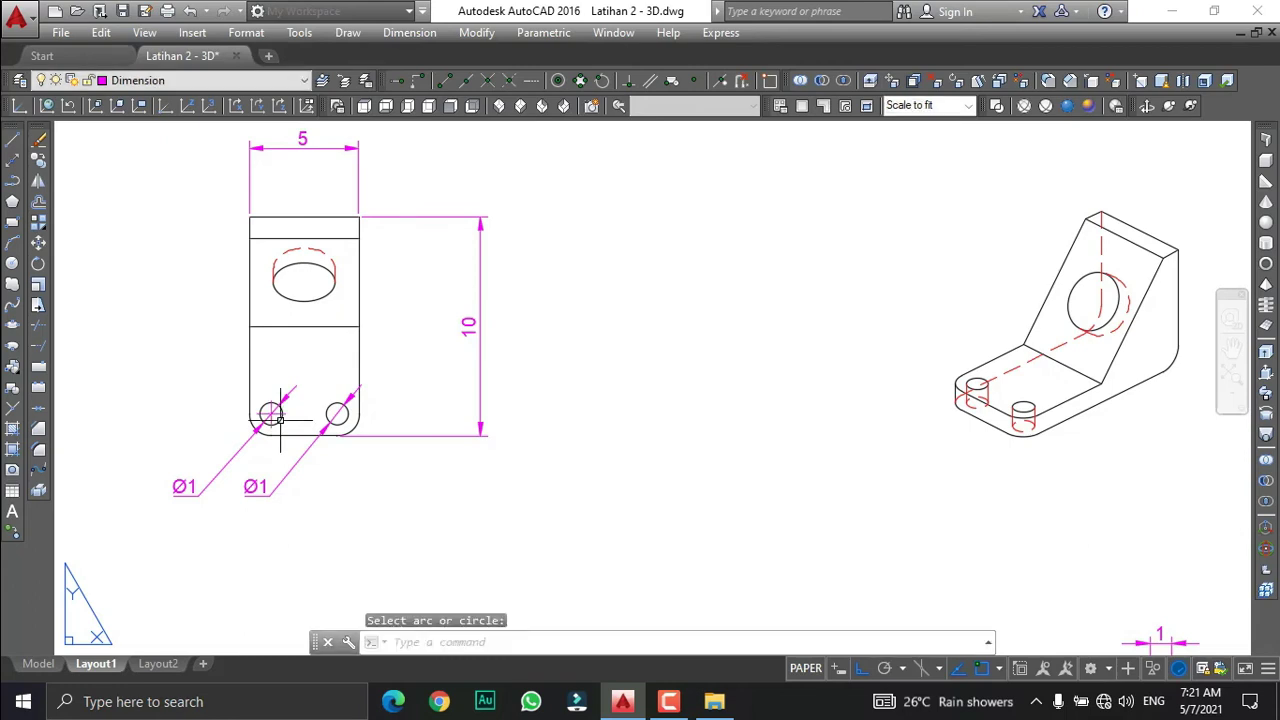
click(347, 424)
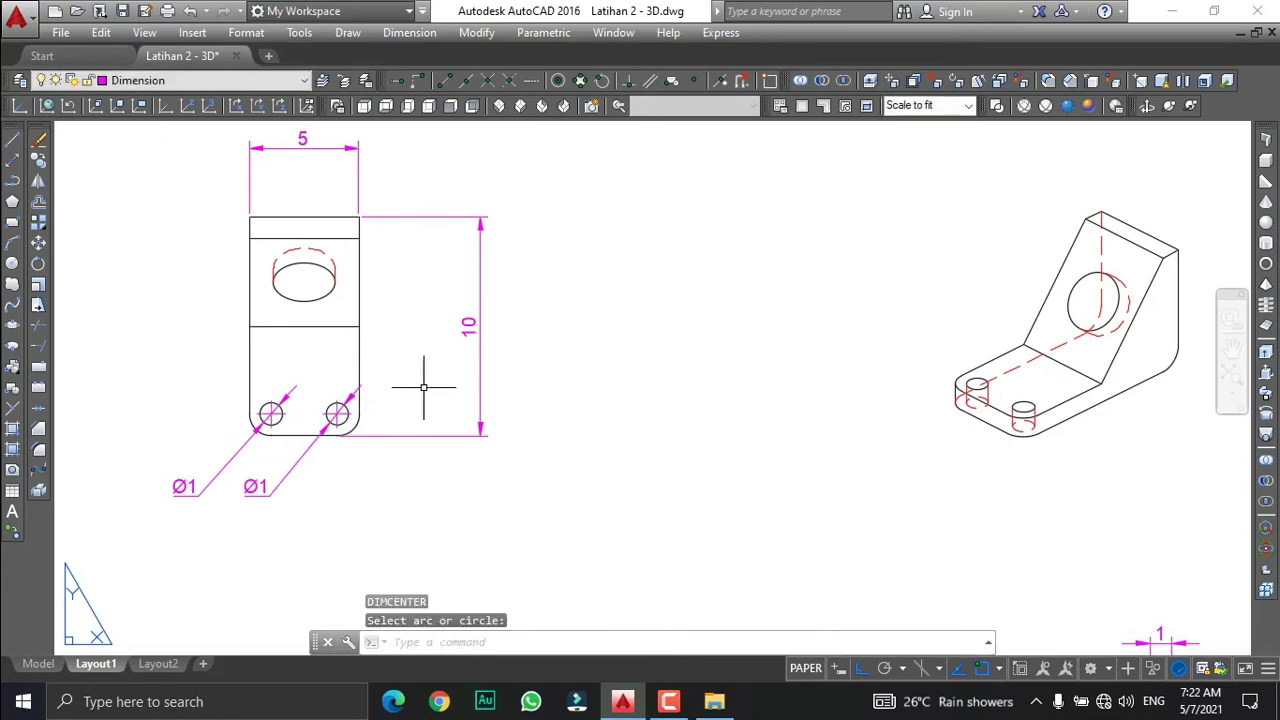
Add an aligned dimension across the hole's opening on the side view's sloped edge, placed outside the slope.
scroll(423, 387, down, 5)
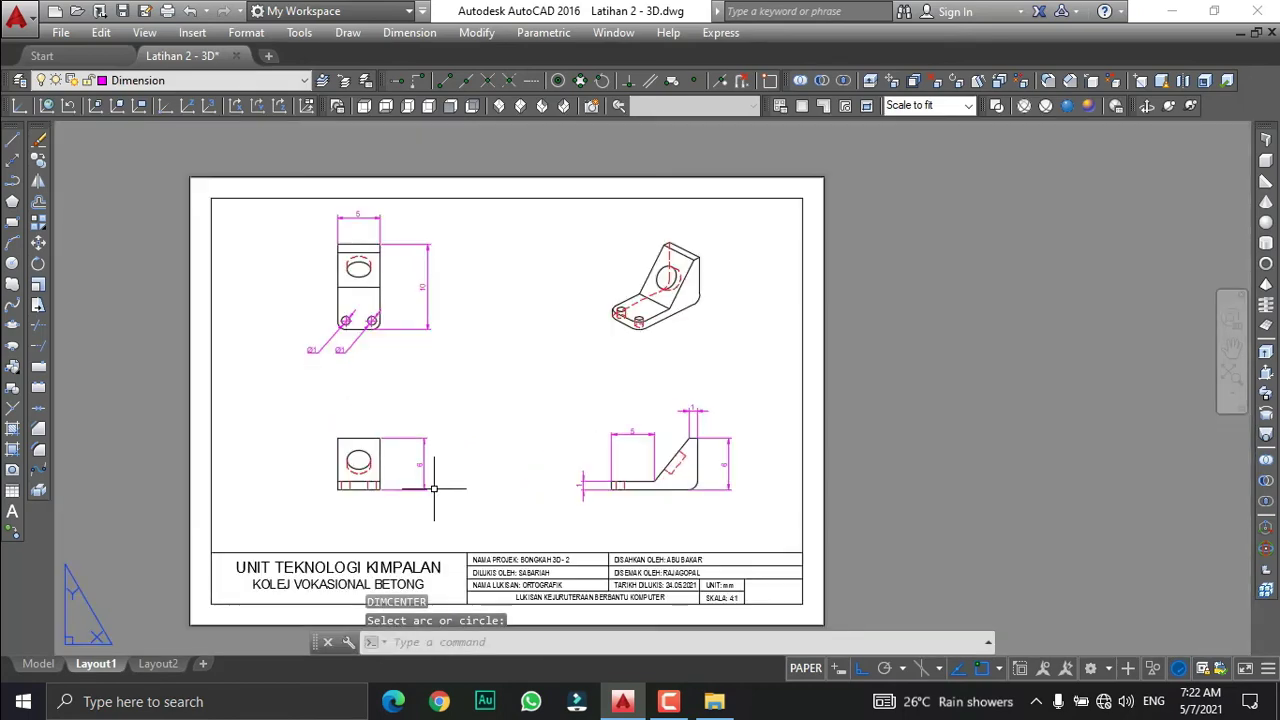
scroll(609, 480, up, 4)
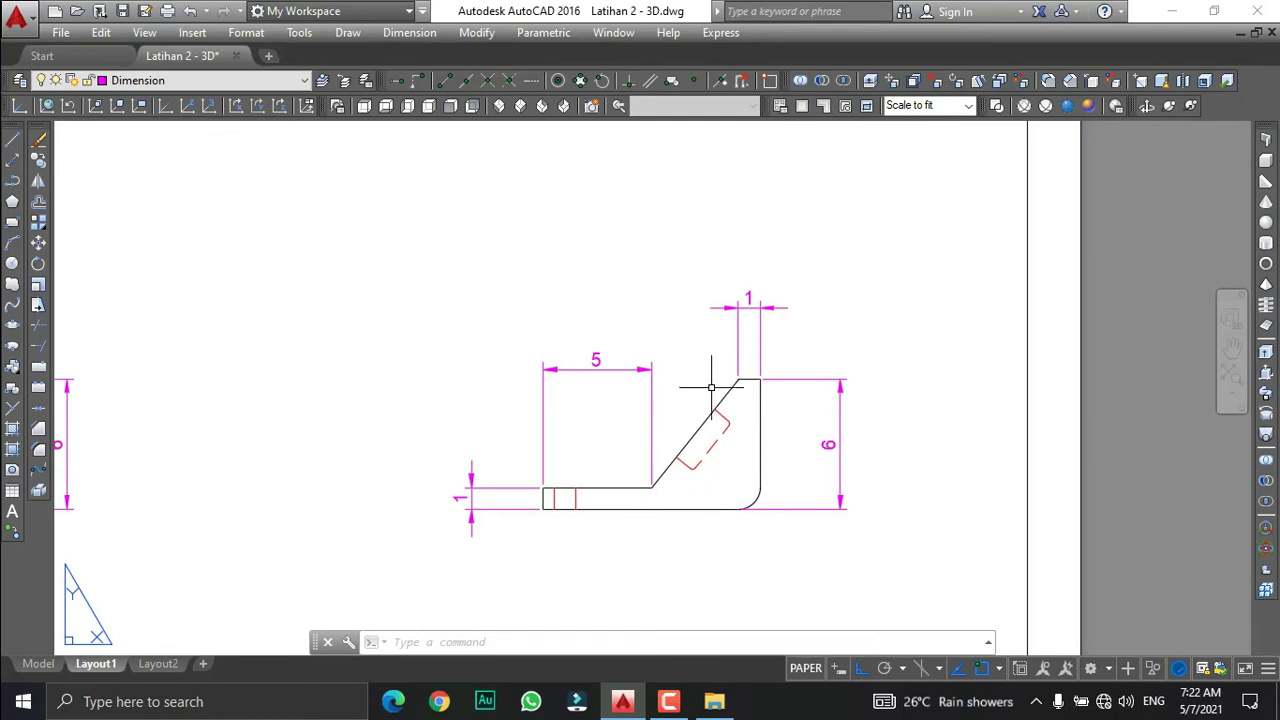
click(409, 32)
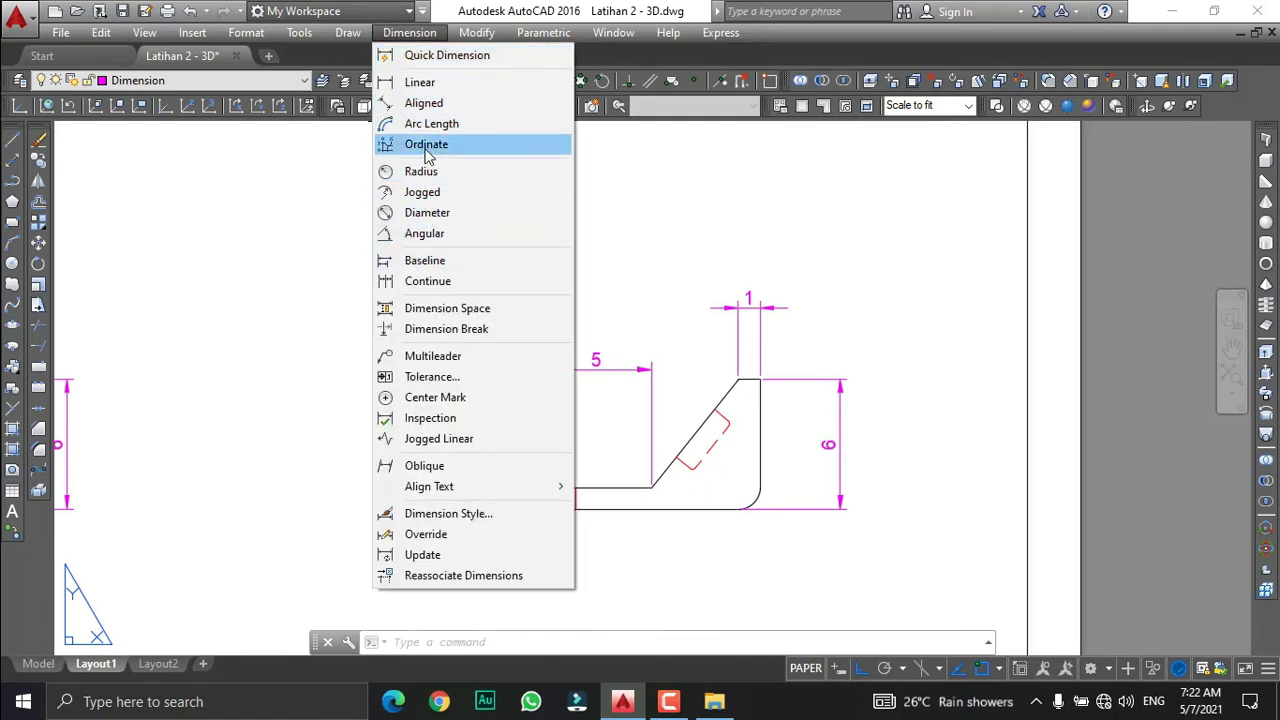
click(424, 104)
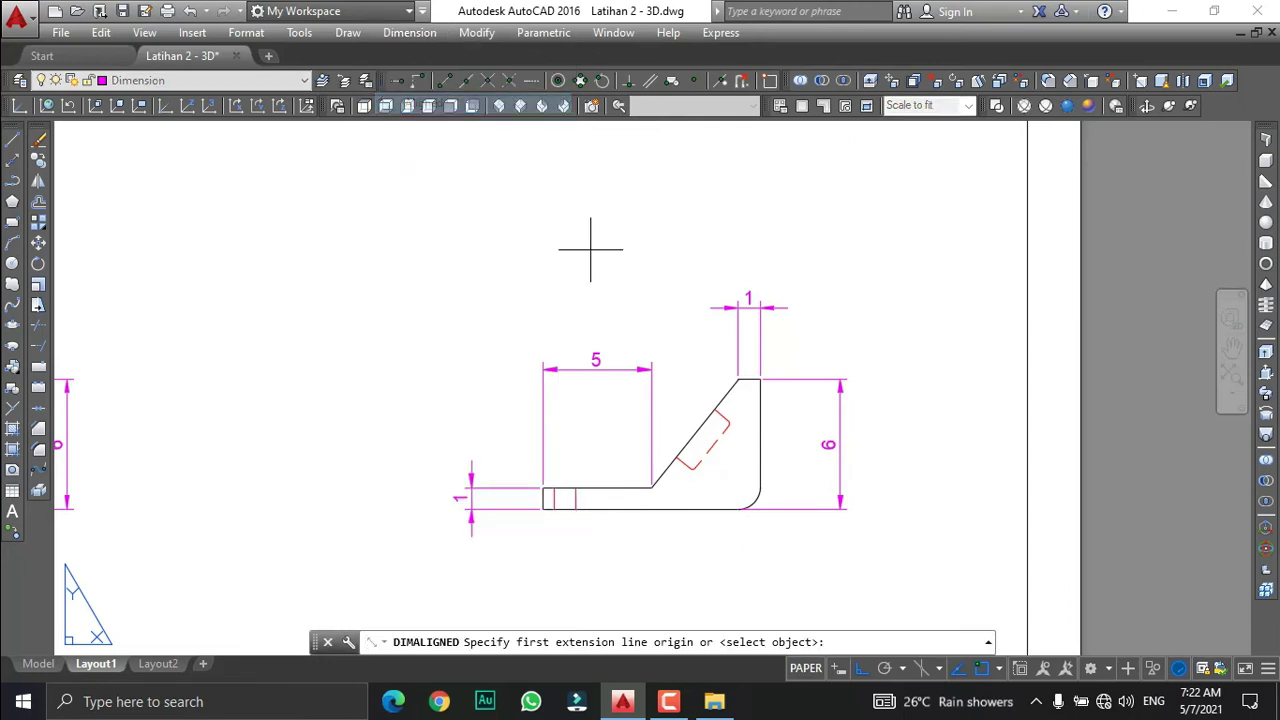
click(713, 410)
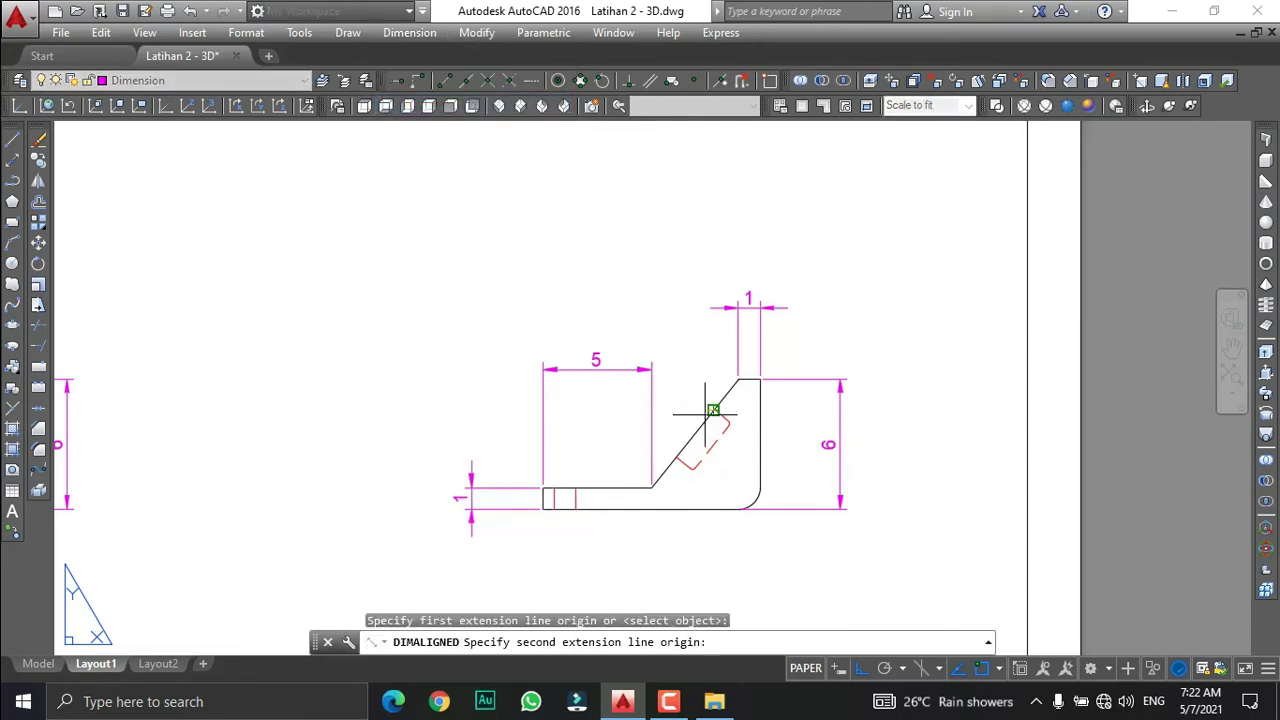
click(676, 457)
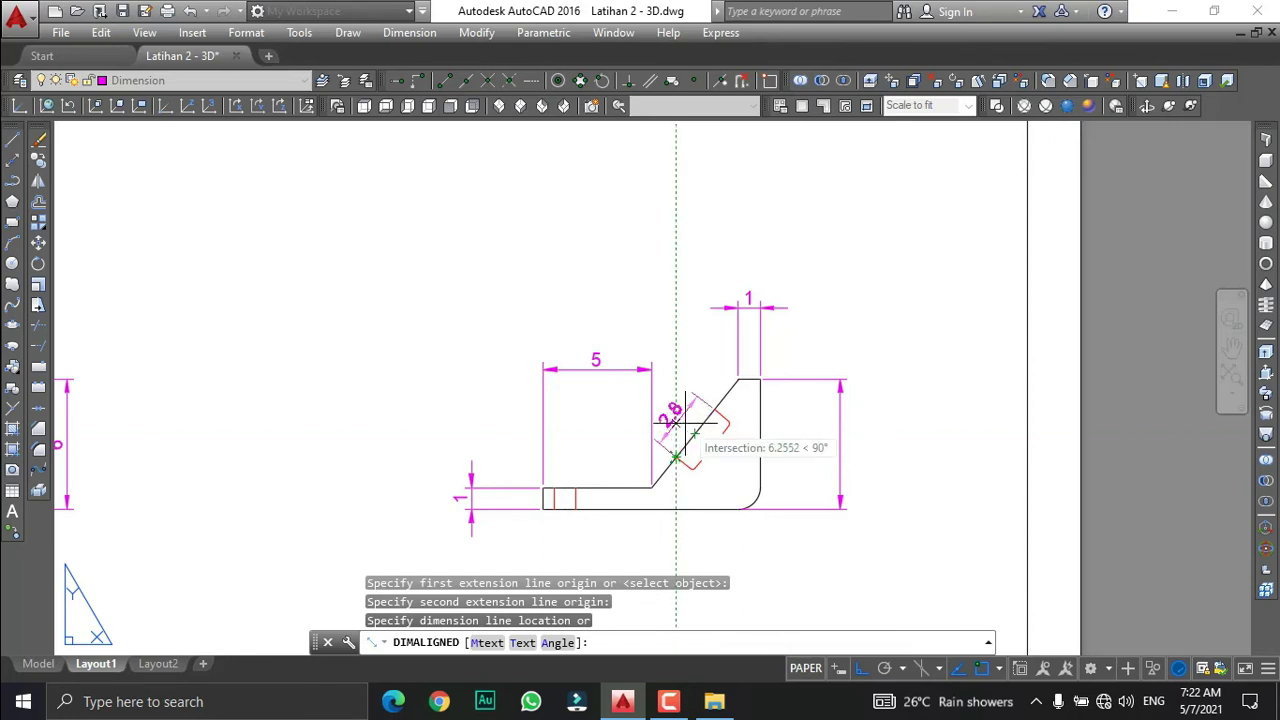
click(676, 422)
scroll(716, 455, up, 1)
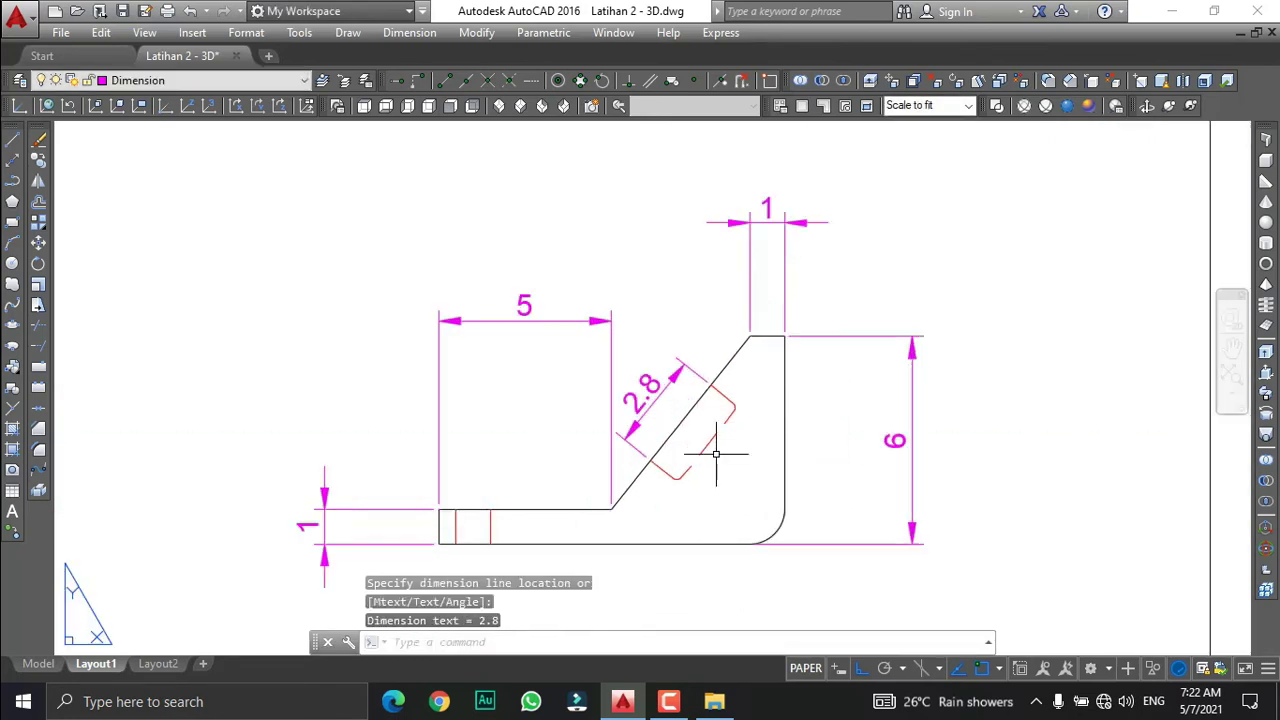
Add an aligned dimension from the slope's top corner to the hole's upper edge in the side view, in line with the hole's aligned dimension.
key(Return)
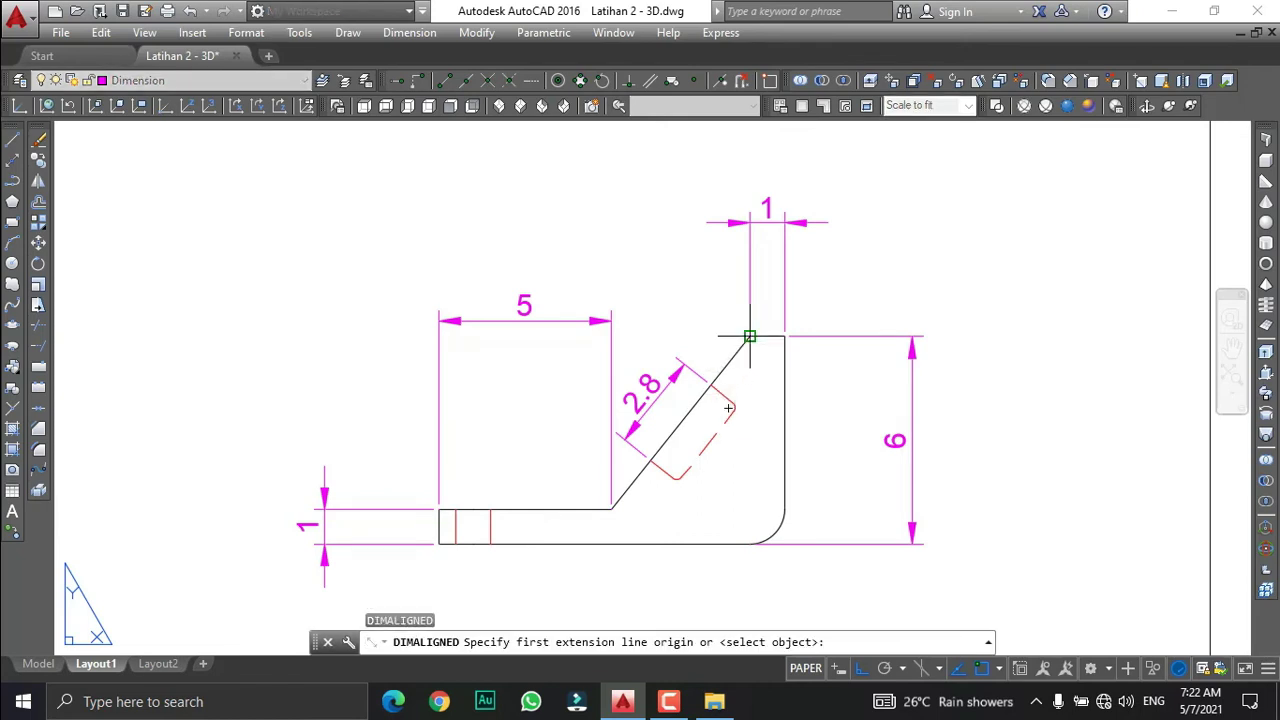
scroll(745, 416, up, 1)
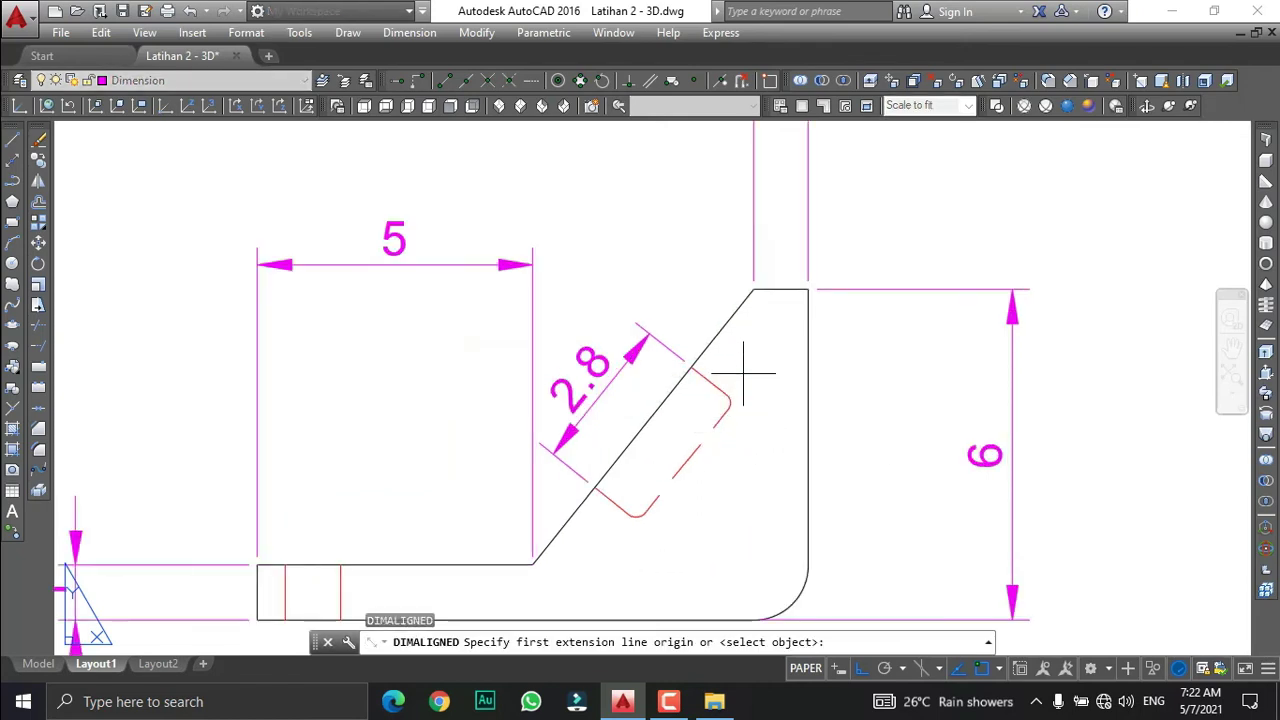
scroll(753, 300, up, 2)
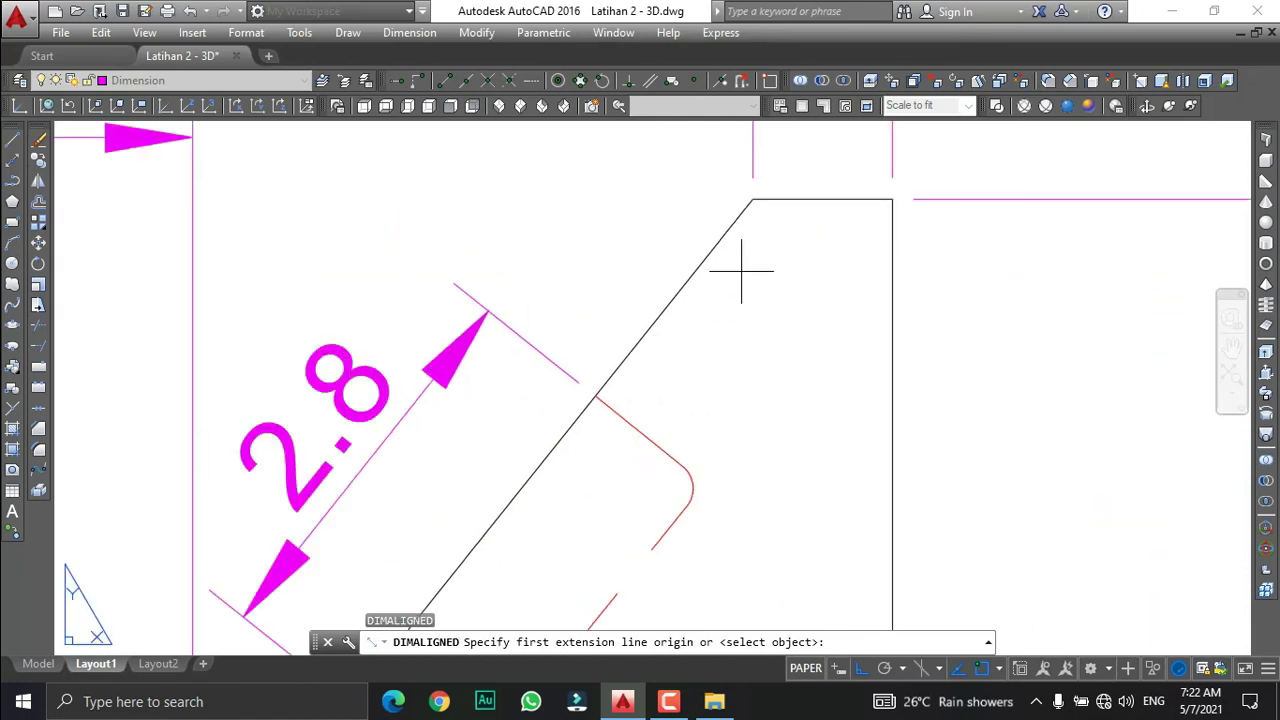
click(753, 199)
scroll(612, 352, down, 4)
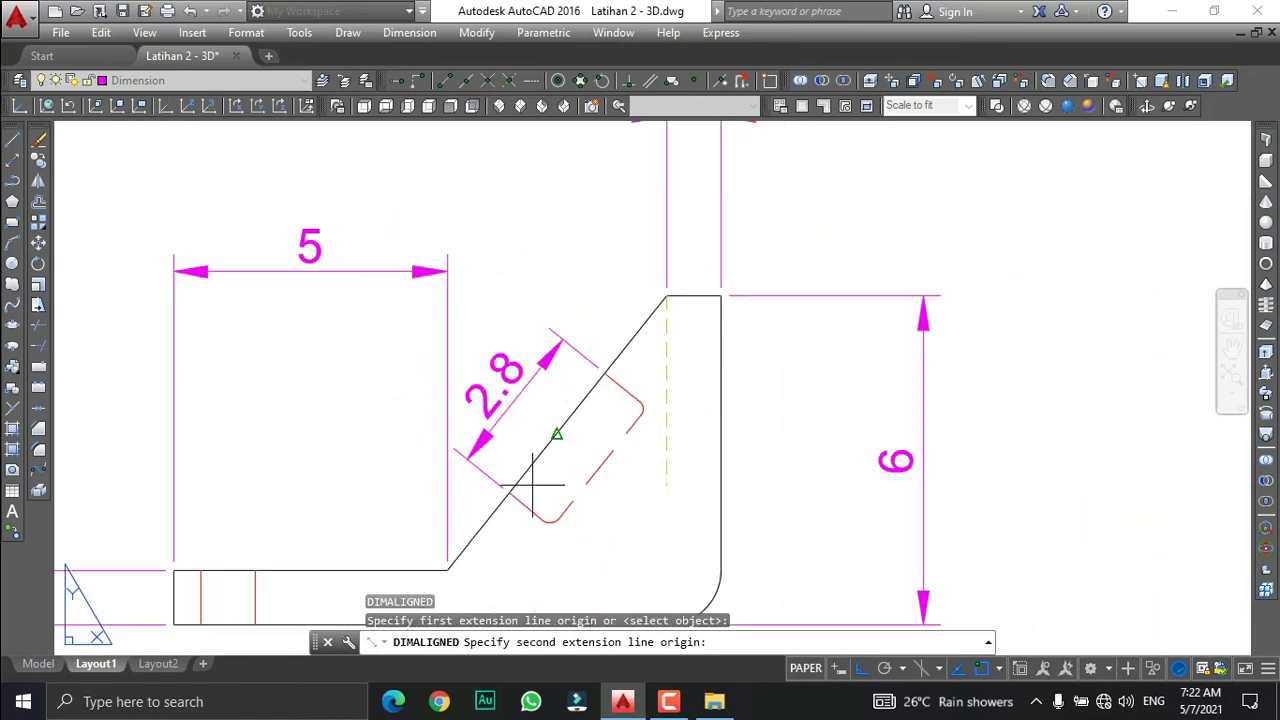
click(604, 373)
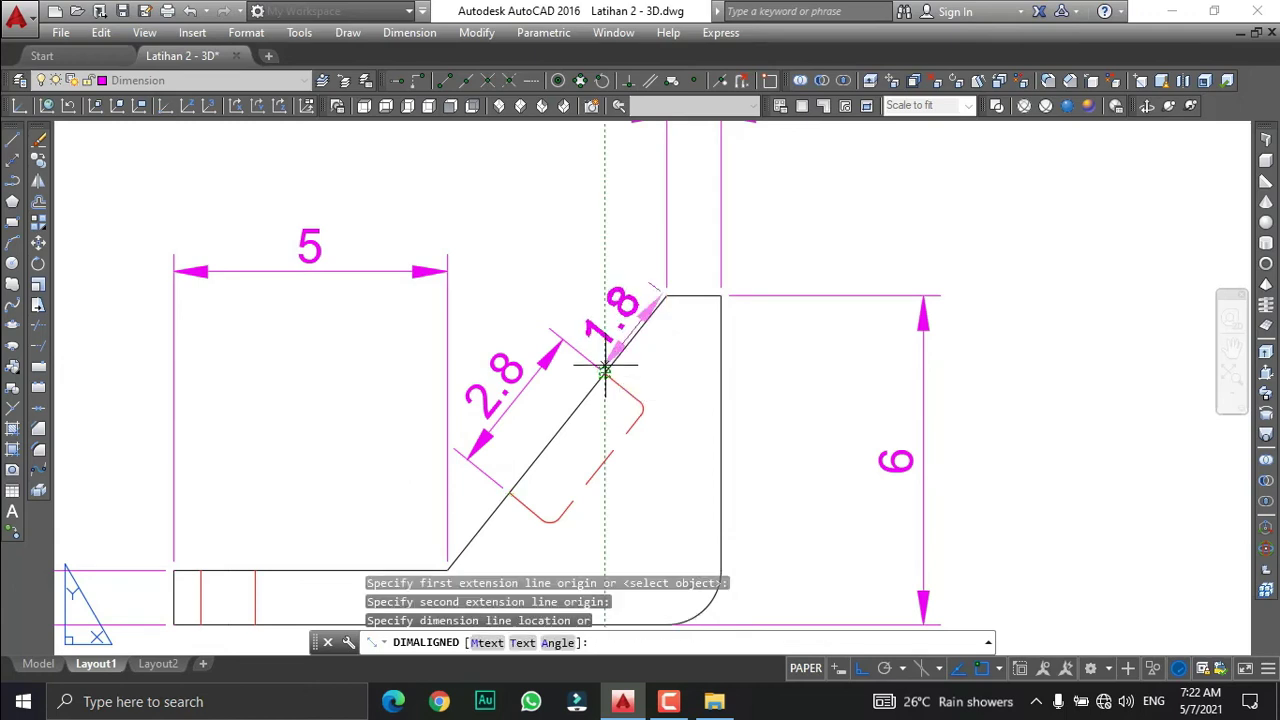
click(568, 330)
scroll(670, 320, down, 4)
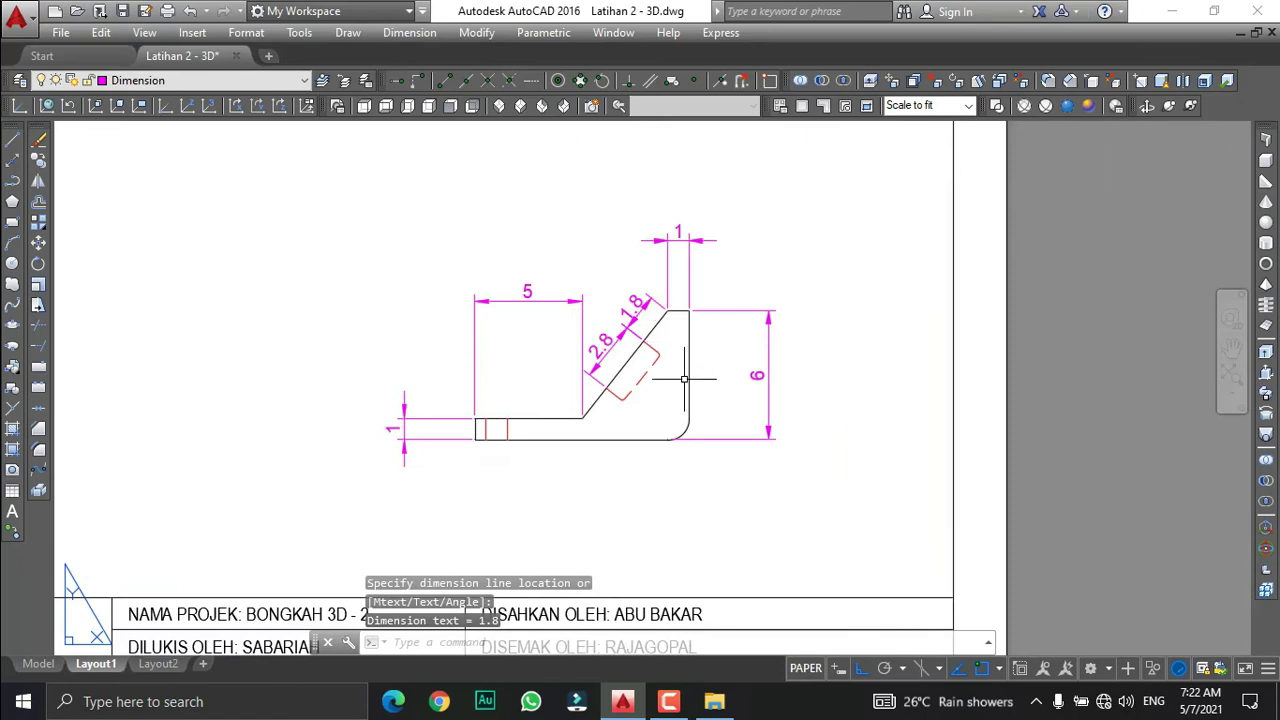
Make Blok the current layer in Layout1.
scroll(684, 378, down, 2)
scroll(401, 373, down, 2)
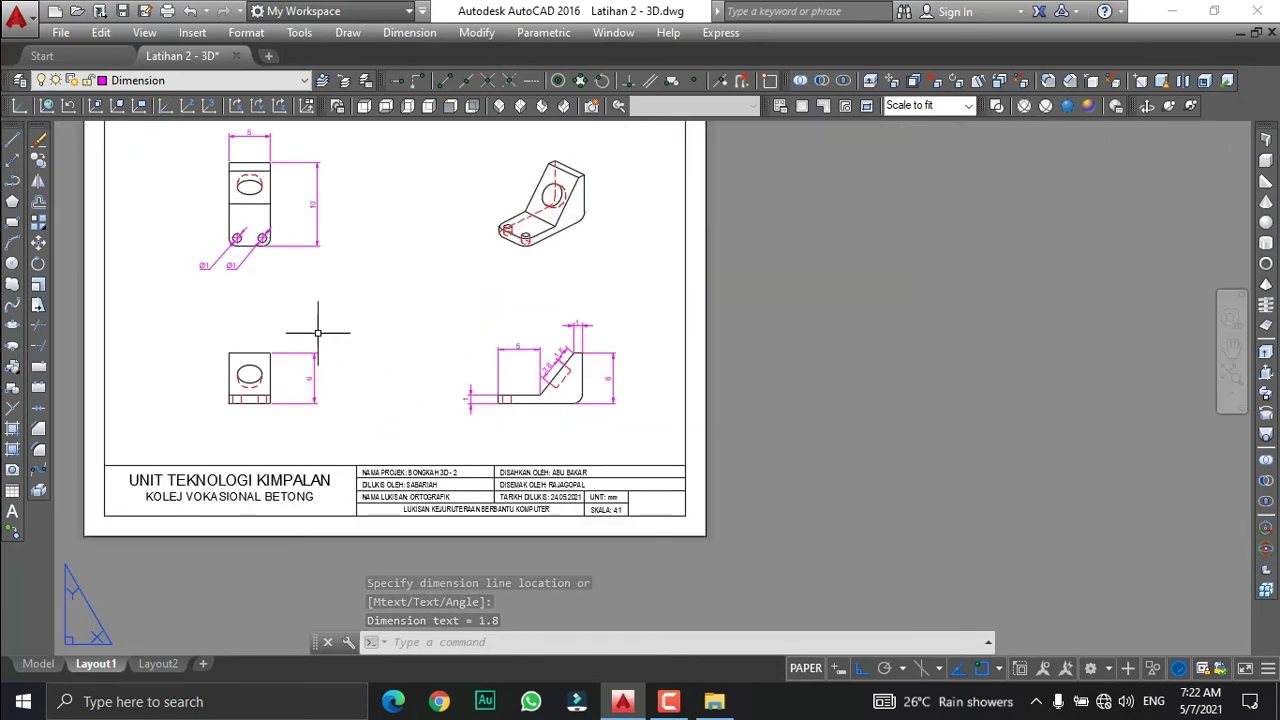
scroll(129, 297, down, 2)
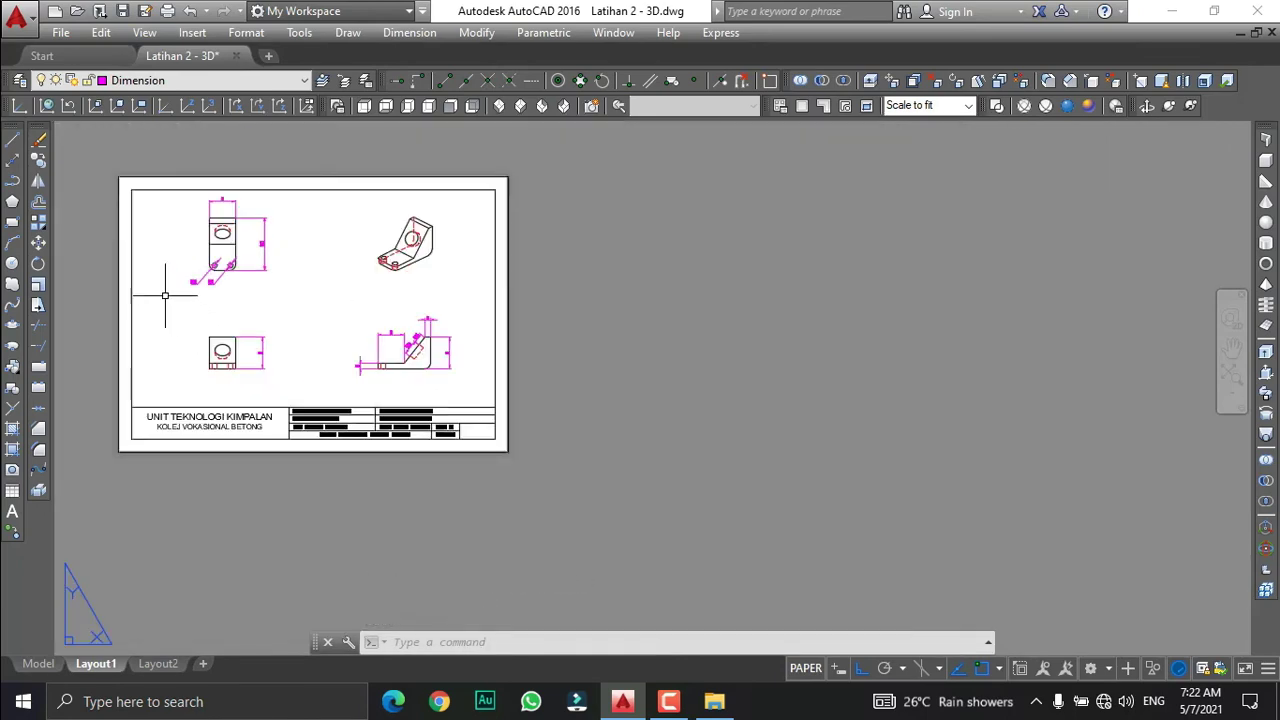
scroll(137, 277, up, 5)
scroll(141, 289, down, 3)
scroll(141, 289, down, 2)
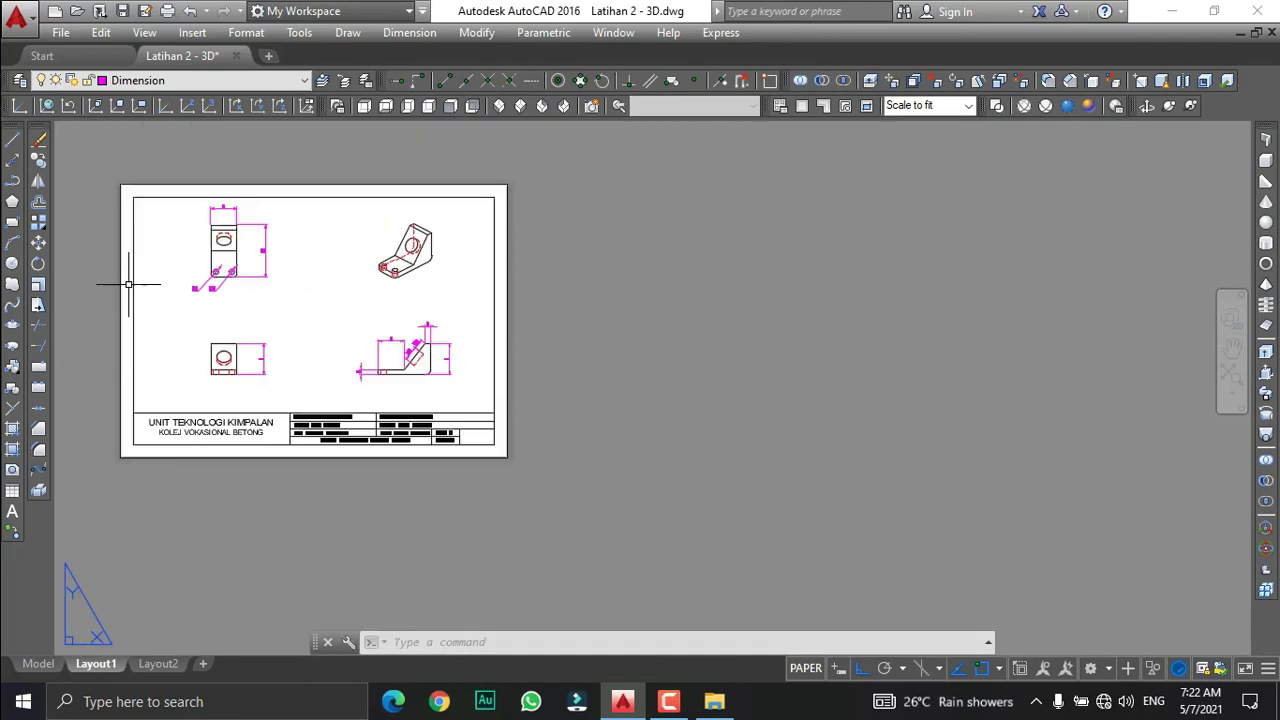
scroll(100, 271, up, 2)
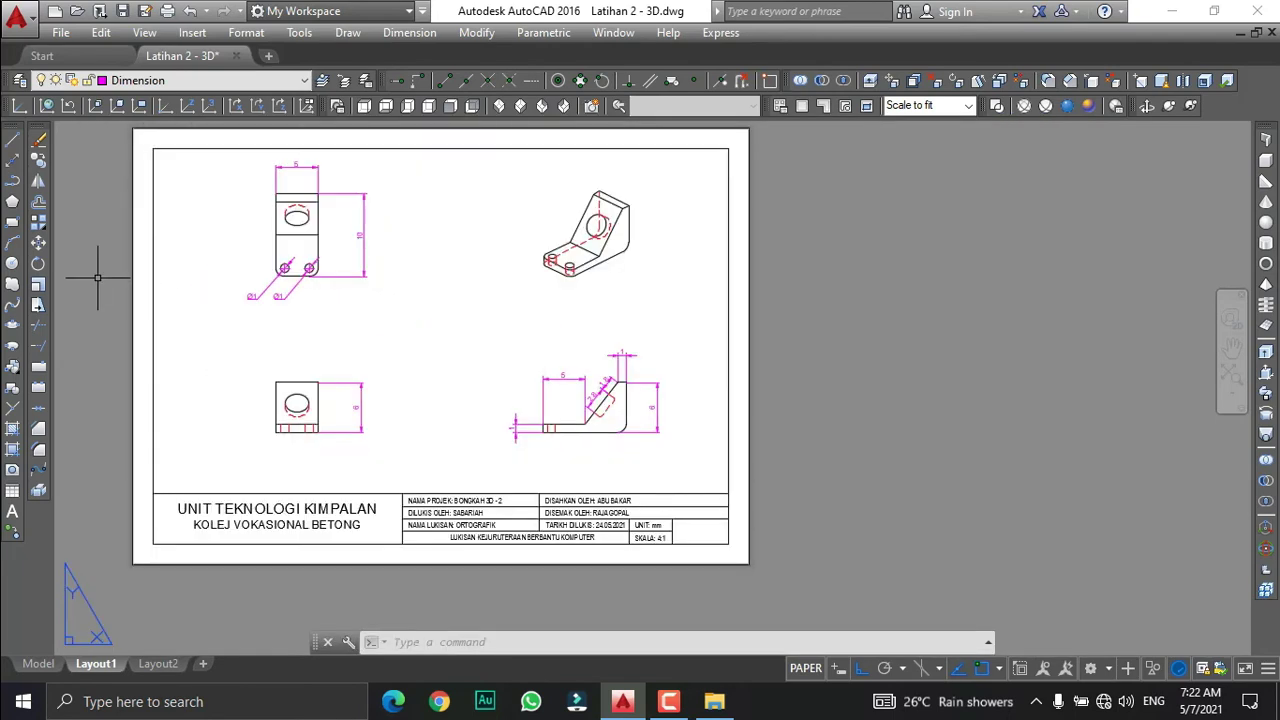
click(175, 82)
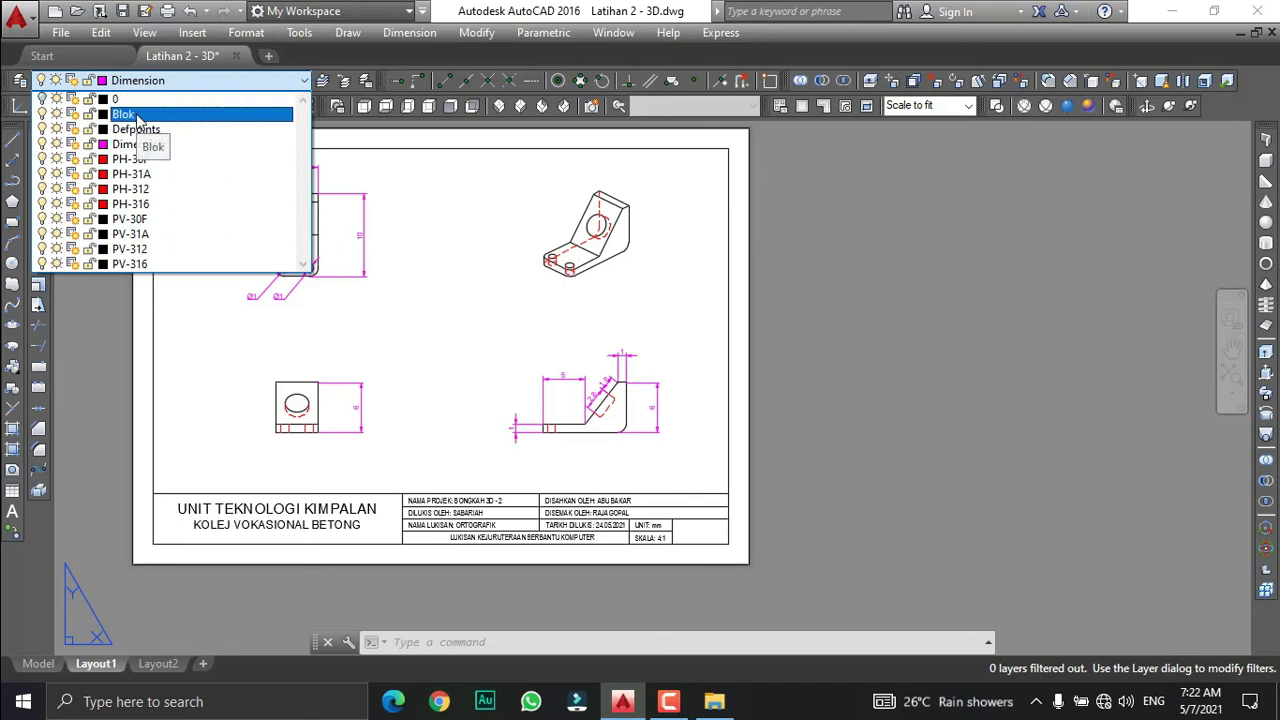
click(138, 118)
Copy the "NAMA PROJEK: BONGKAH 3D - 2" title block text below the top, front and side views, with Ortho off.
scroll(340, 345, down, 2)
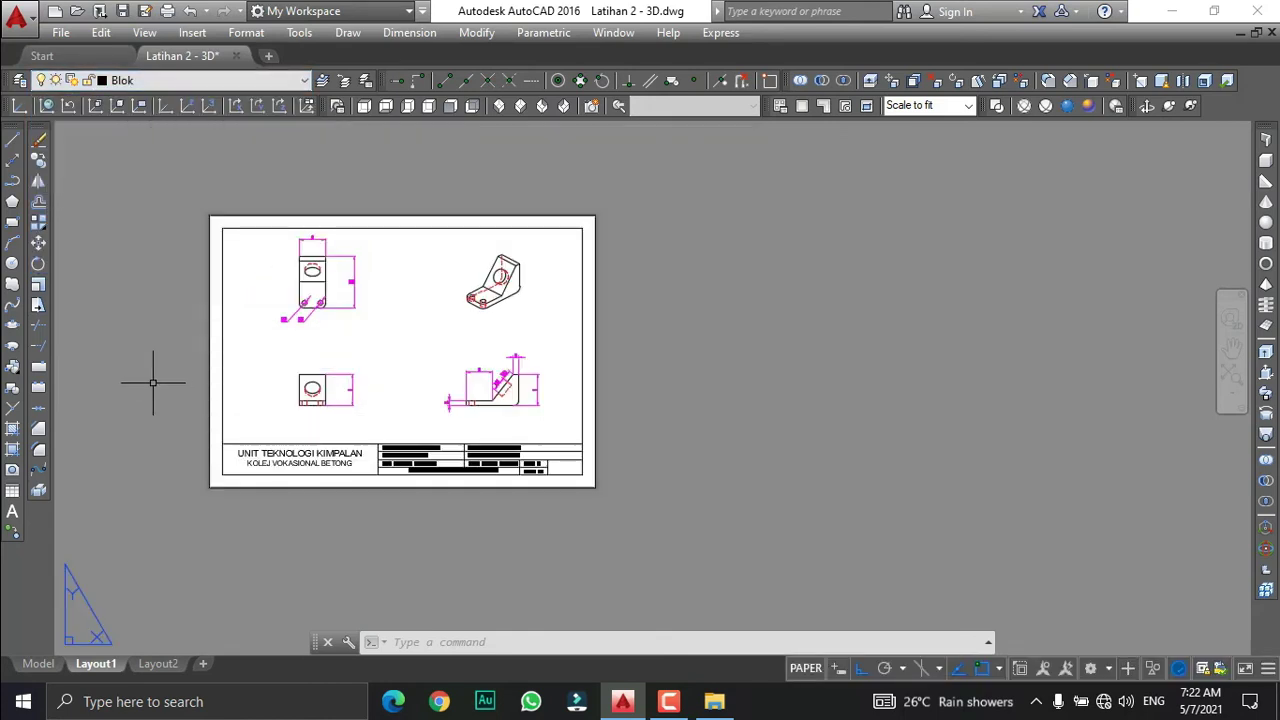
scroll(153, 382, up, 2)
scroll(433, 446, up, 3)
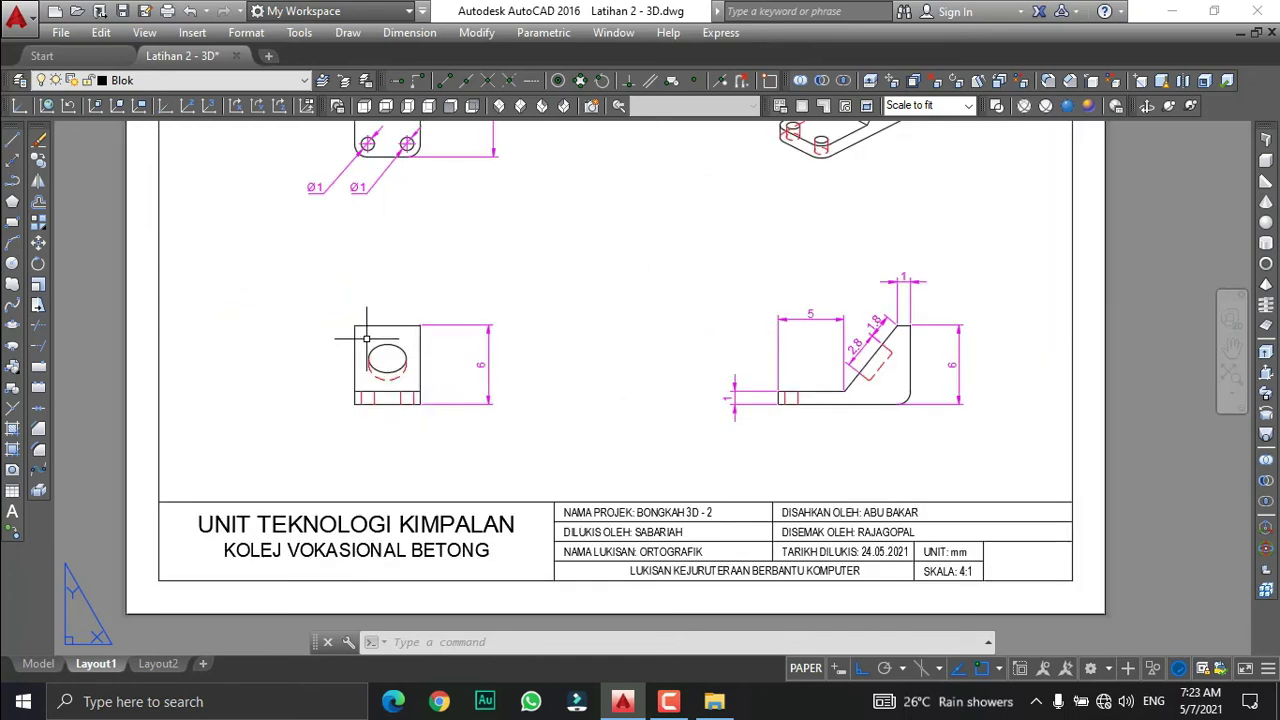
click(38, 159)
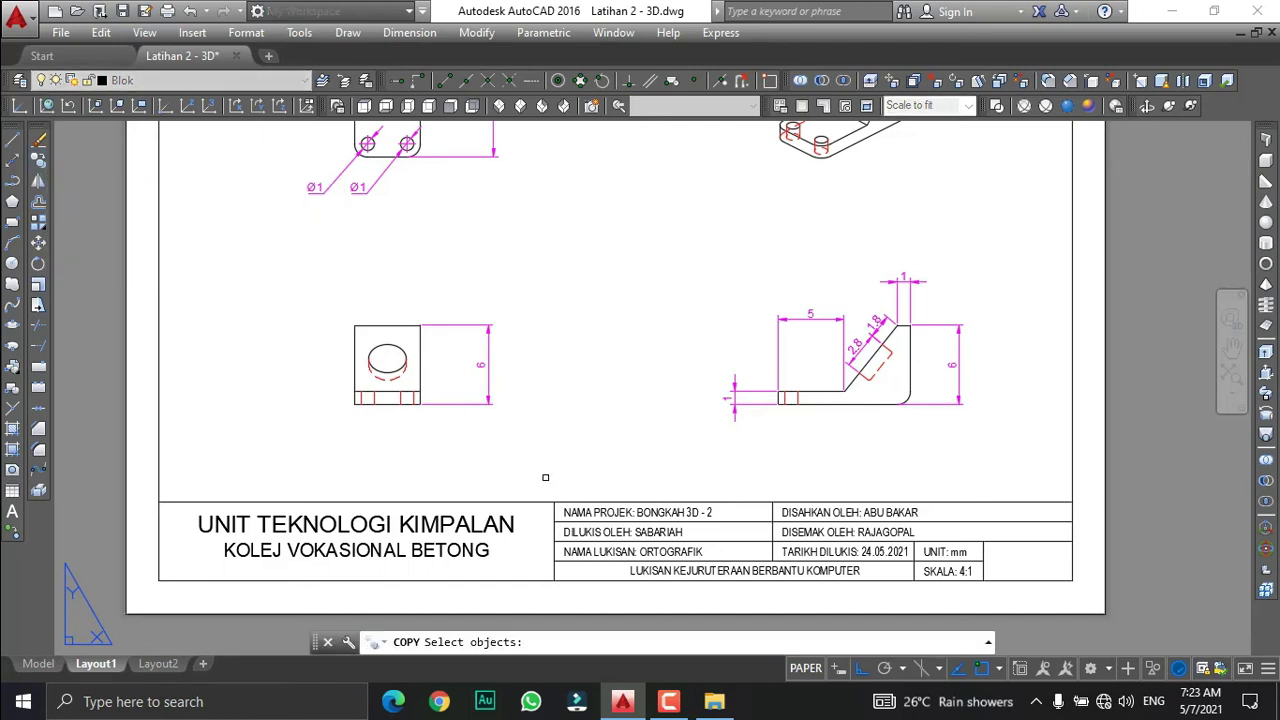
click(571, 512)
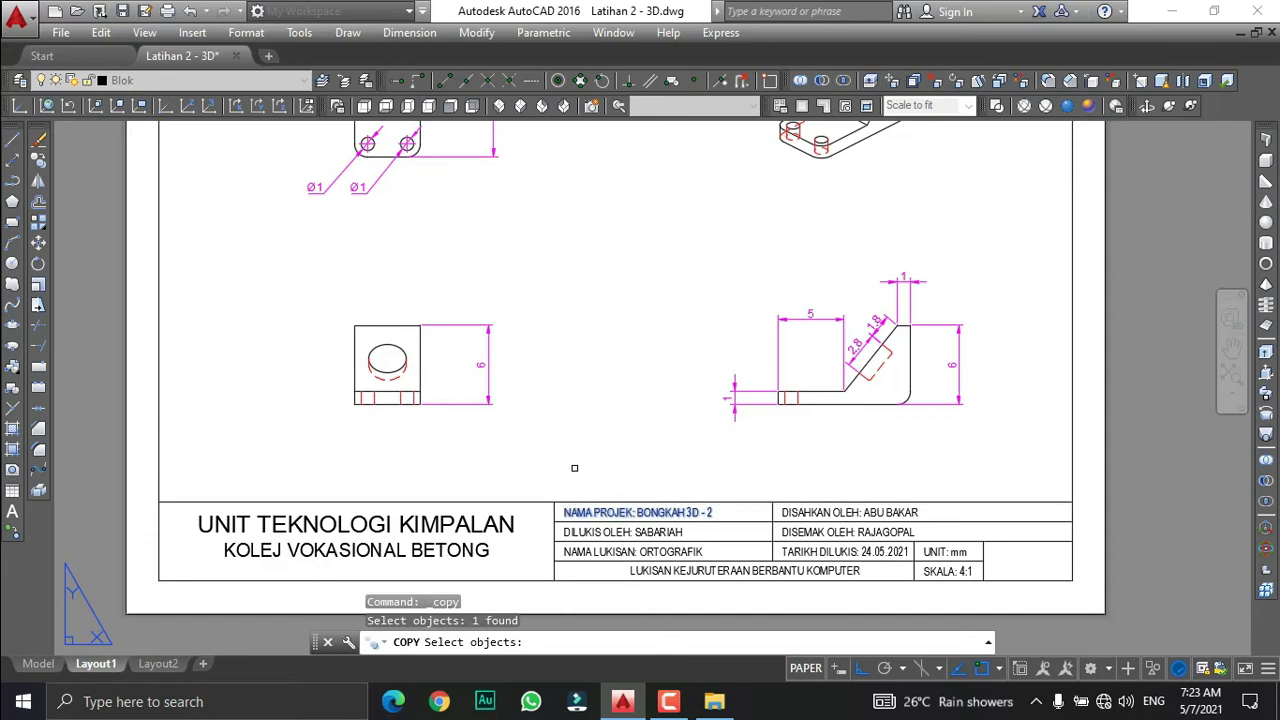
key(Return)
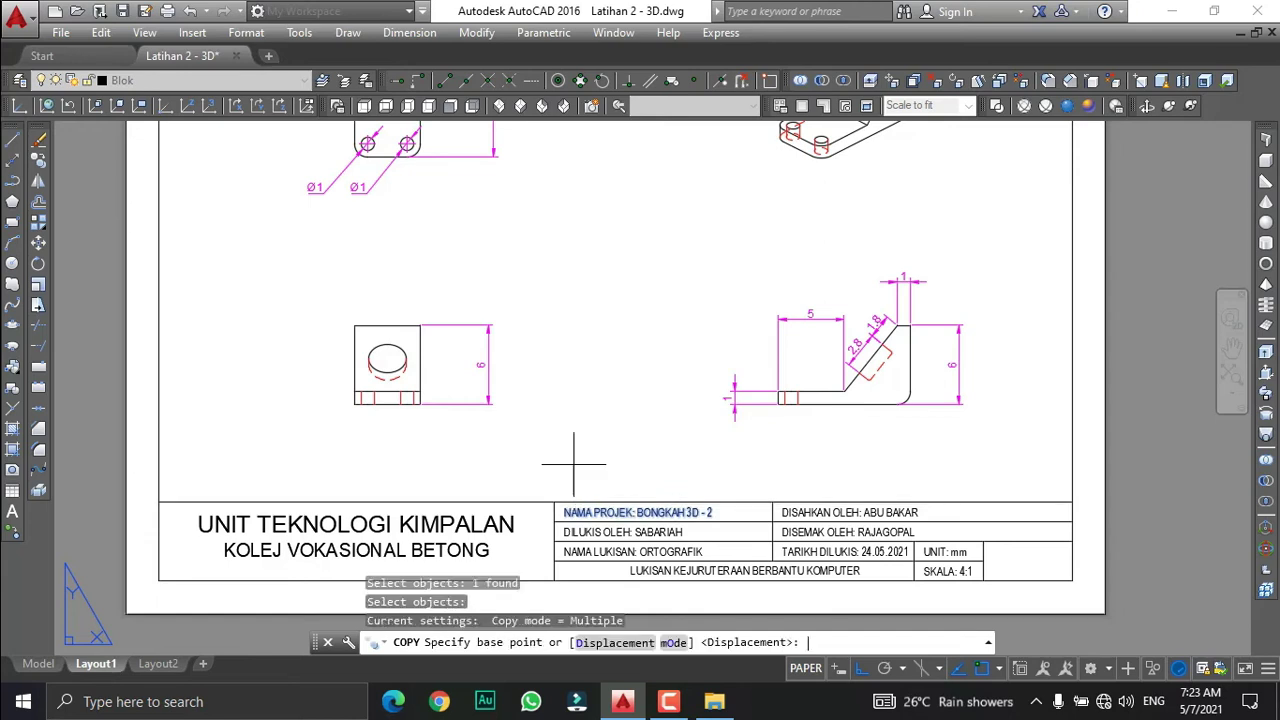
click(553, 521)
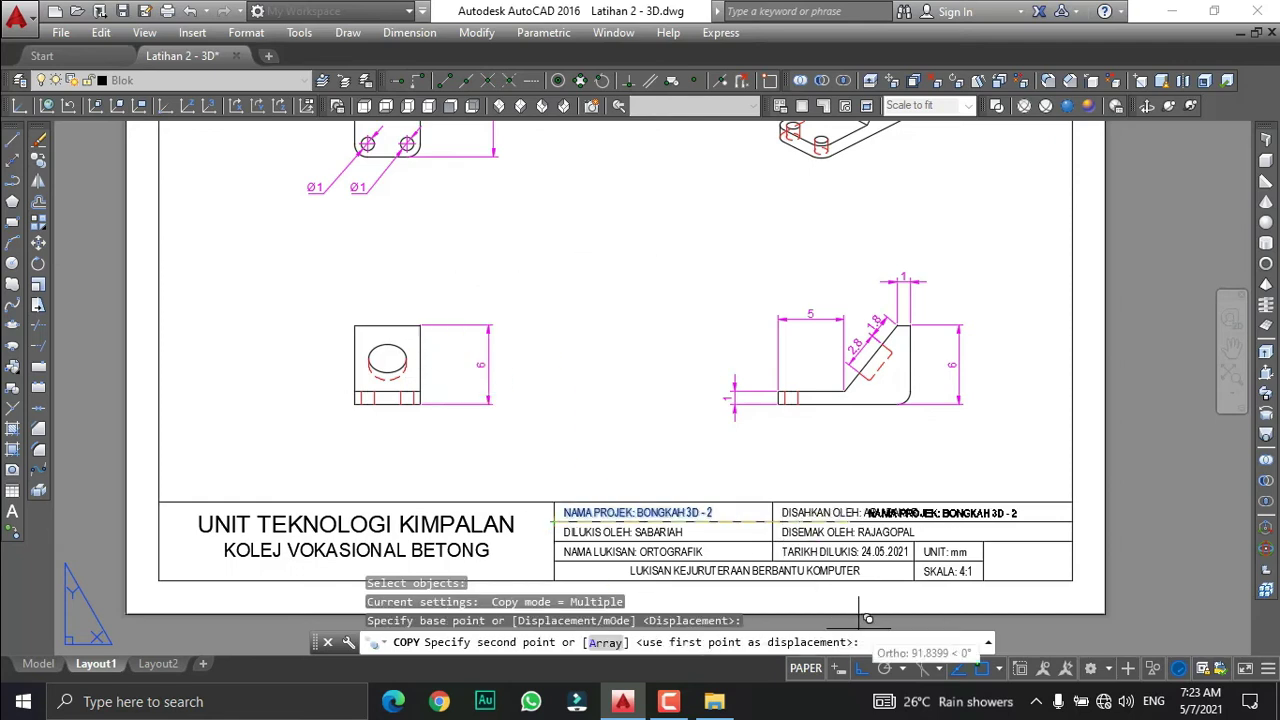
click(862, 670)
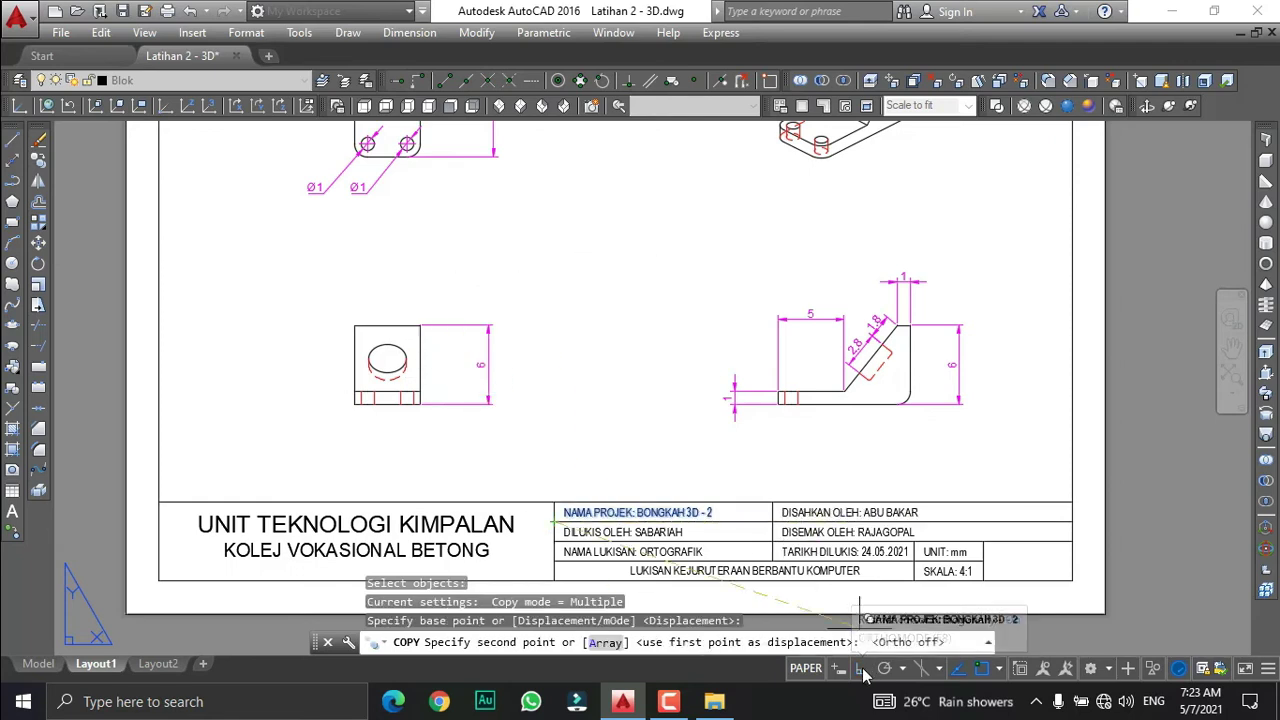
click(340, 228)
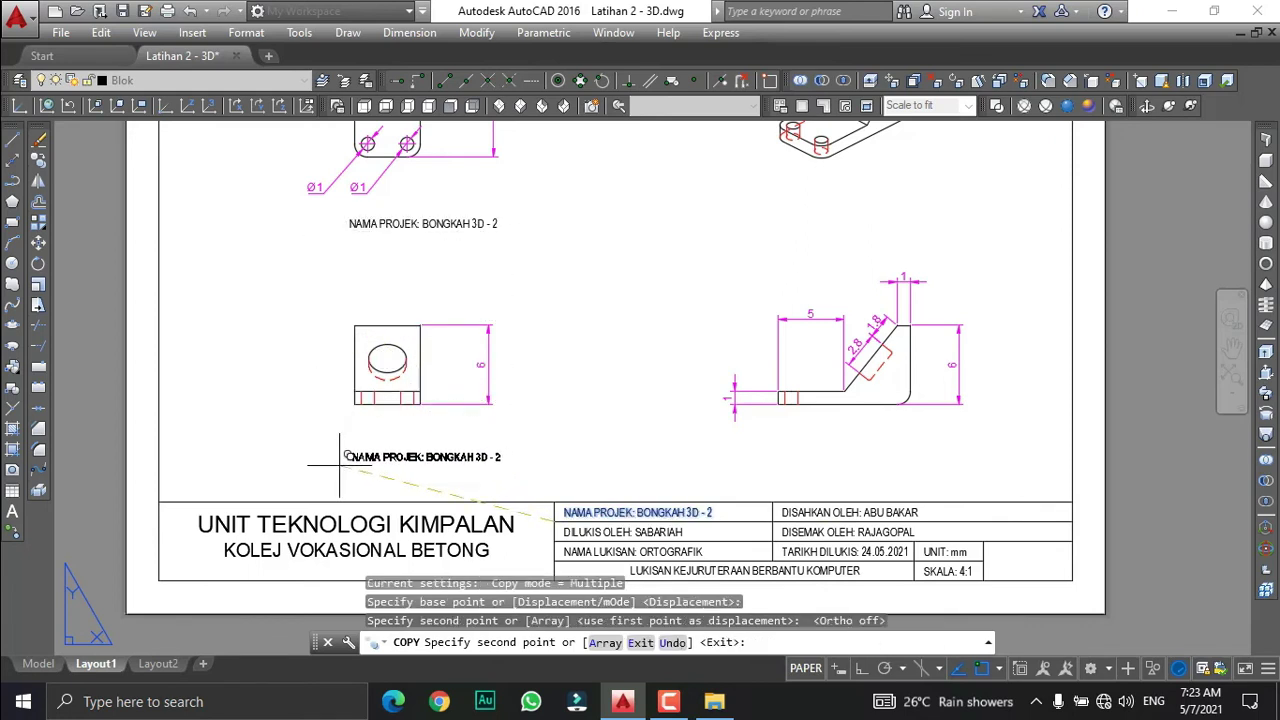
click(335, 465)
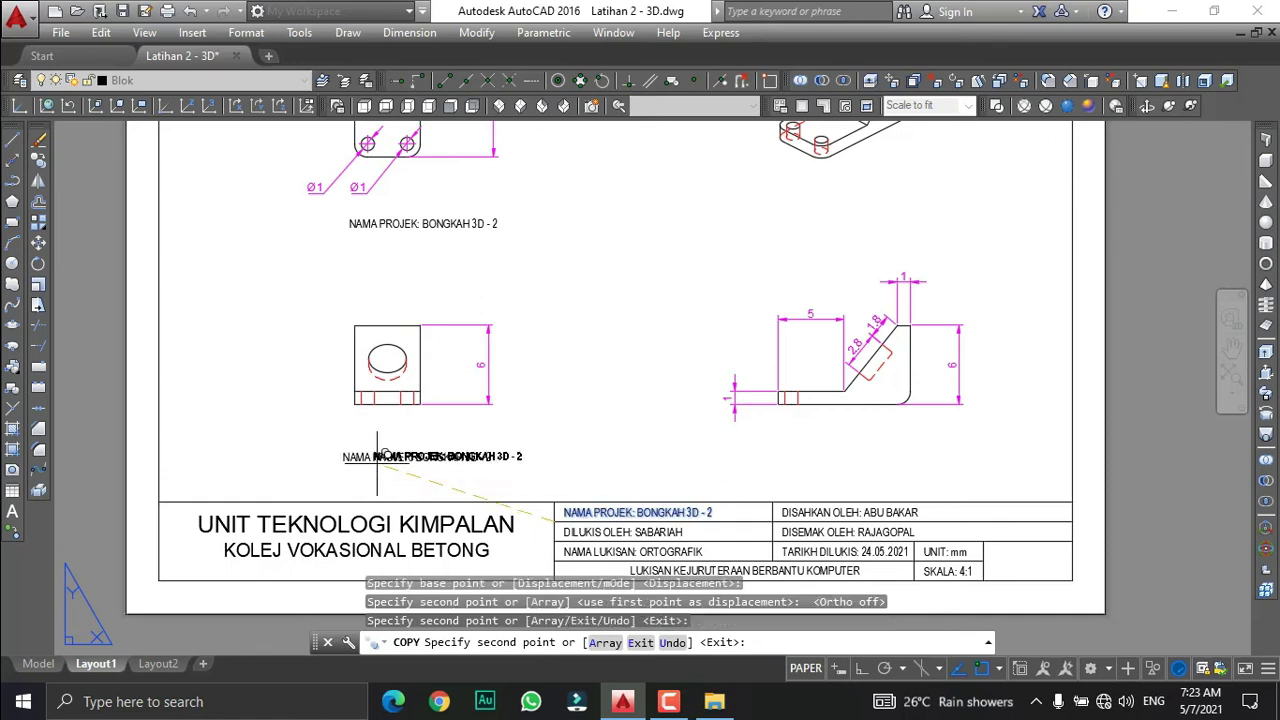
click(780, 467)
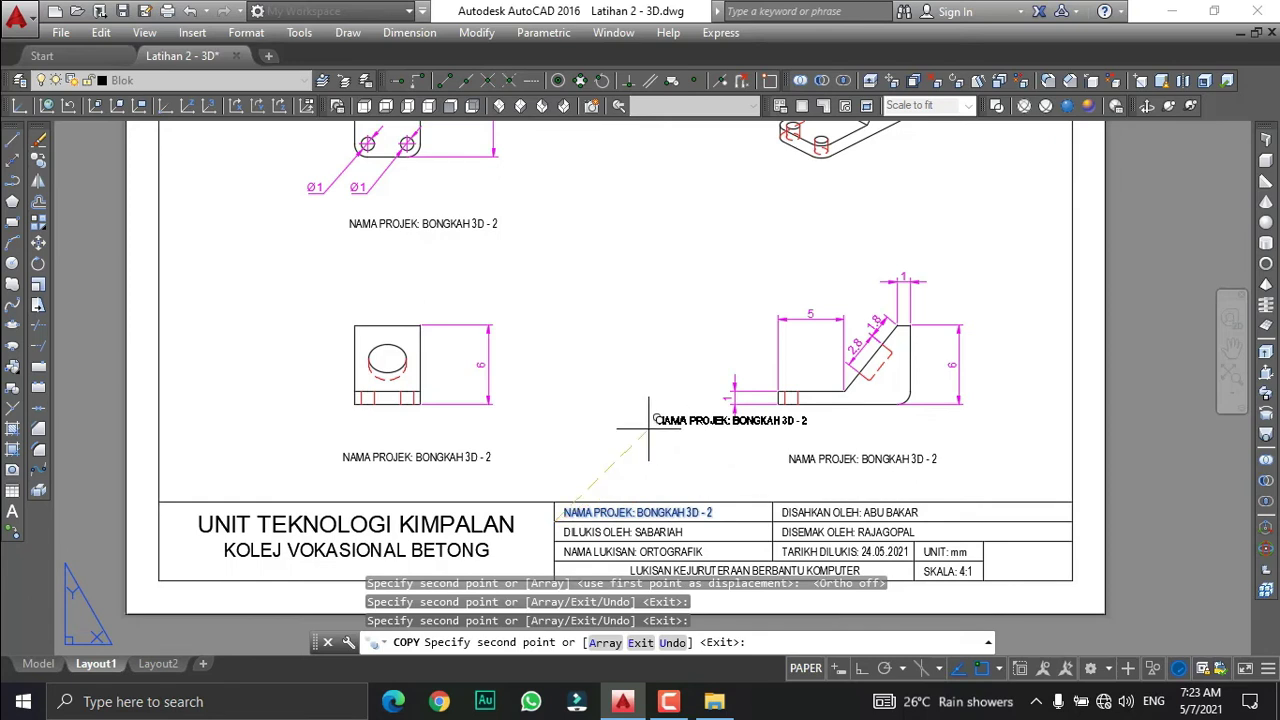
key(Return)
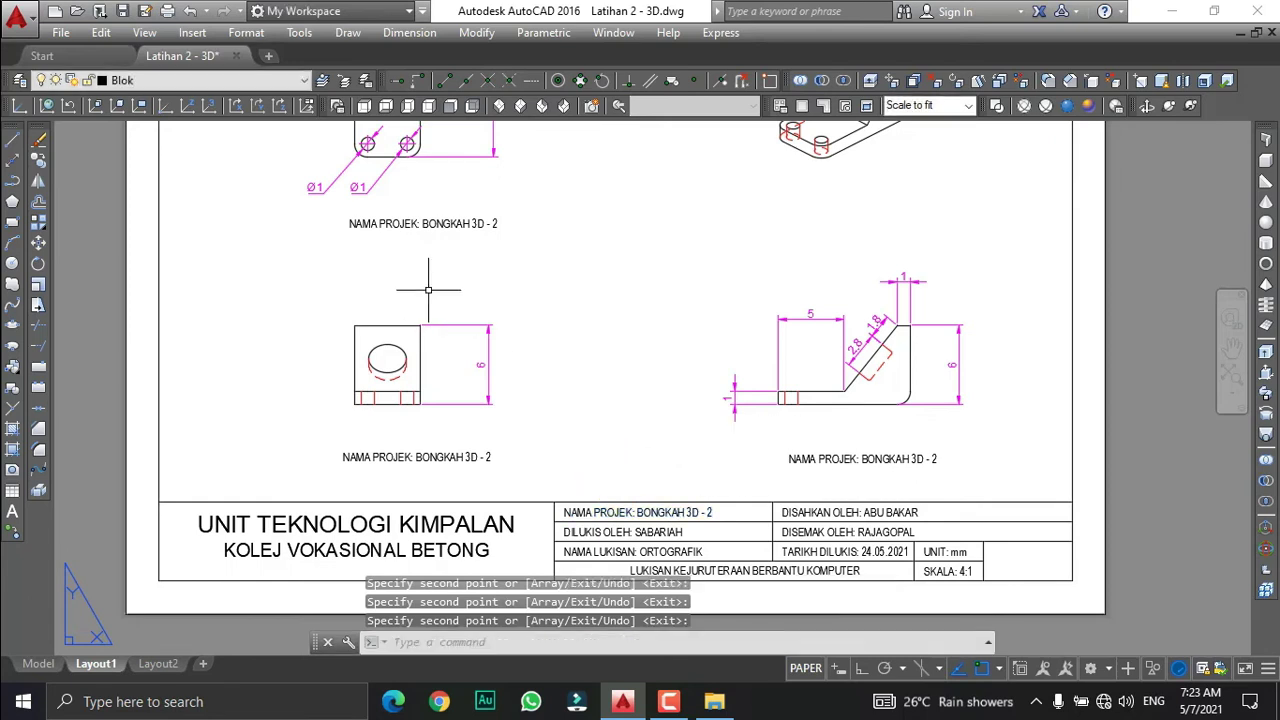
Change the copied text under the top view to "Pandangan Atas" and shift it slightly down and right to centre it below the view.
scroll(293, 155, up, 2)
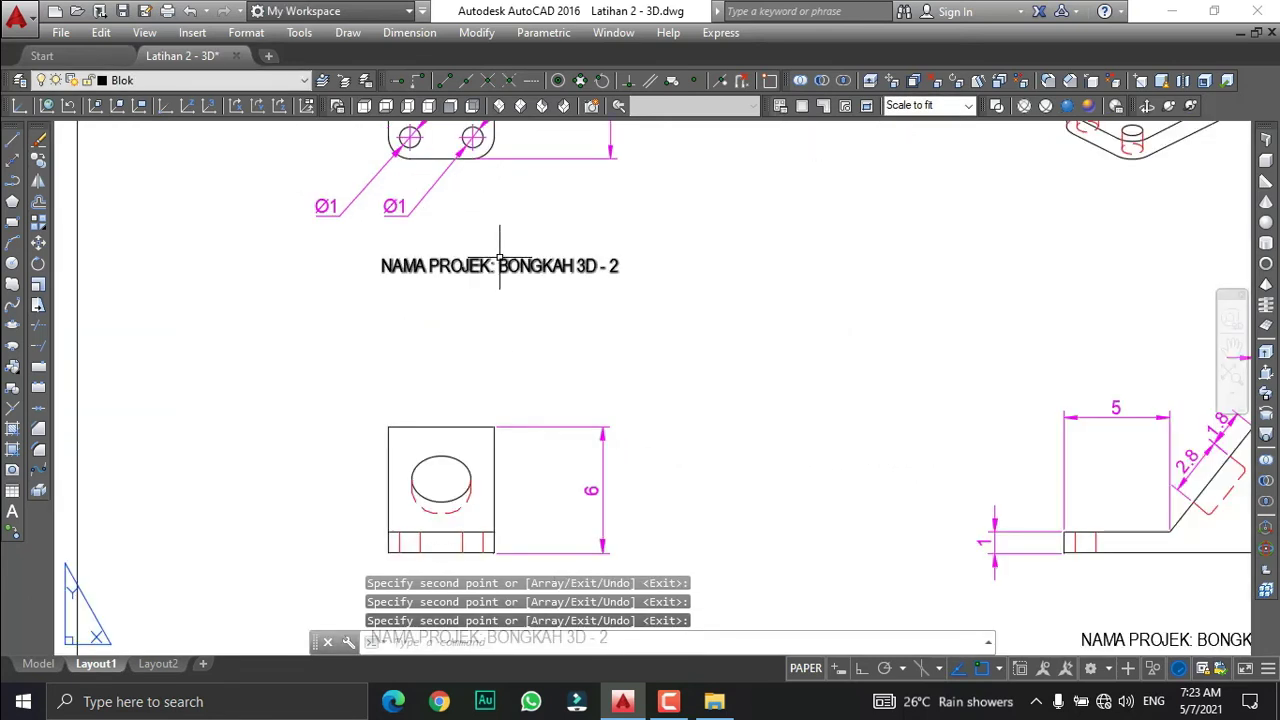
double_click(545, 263)
drag(616, 266, 381, 266)
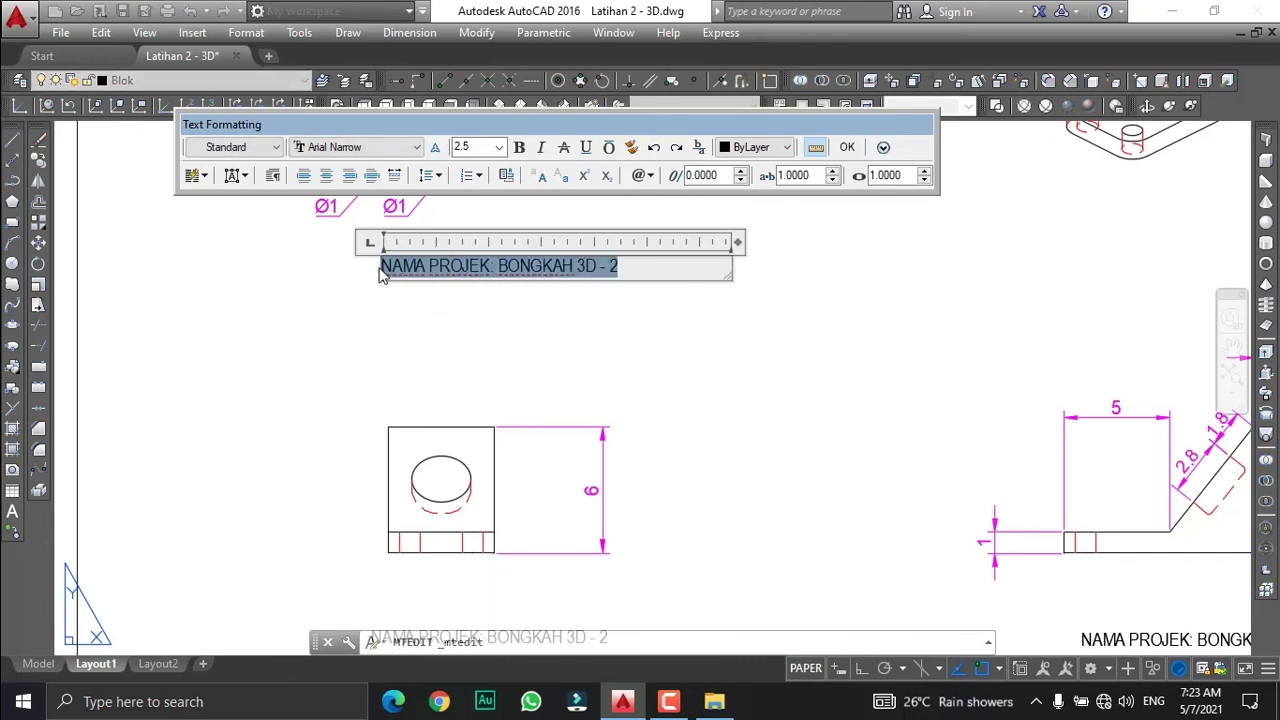
text(Pandangan Atas)
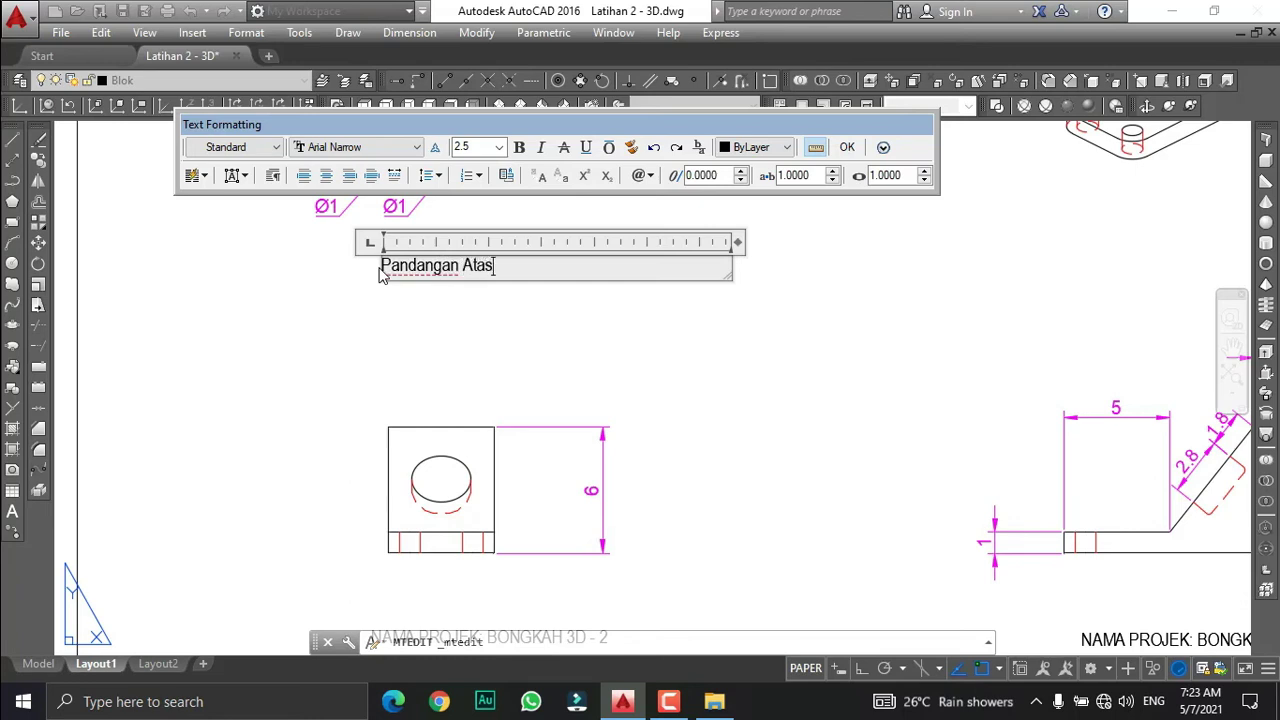
click(847, 148)
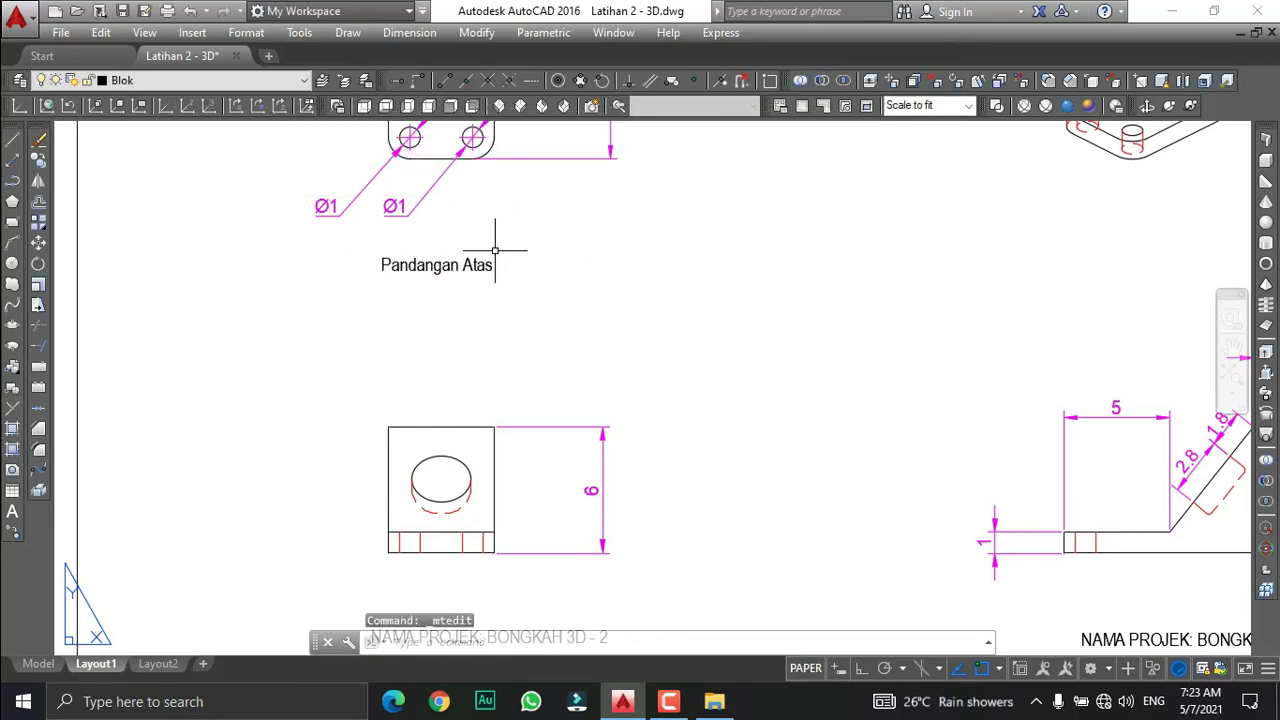
click(395, 265)
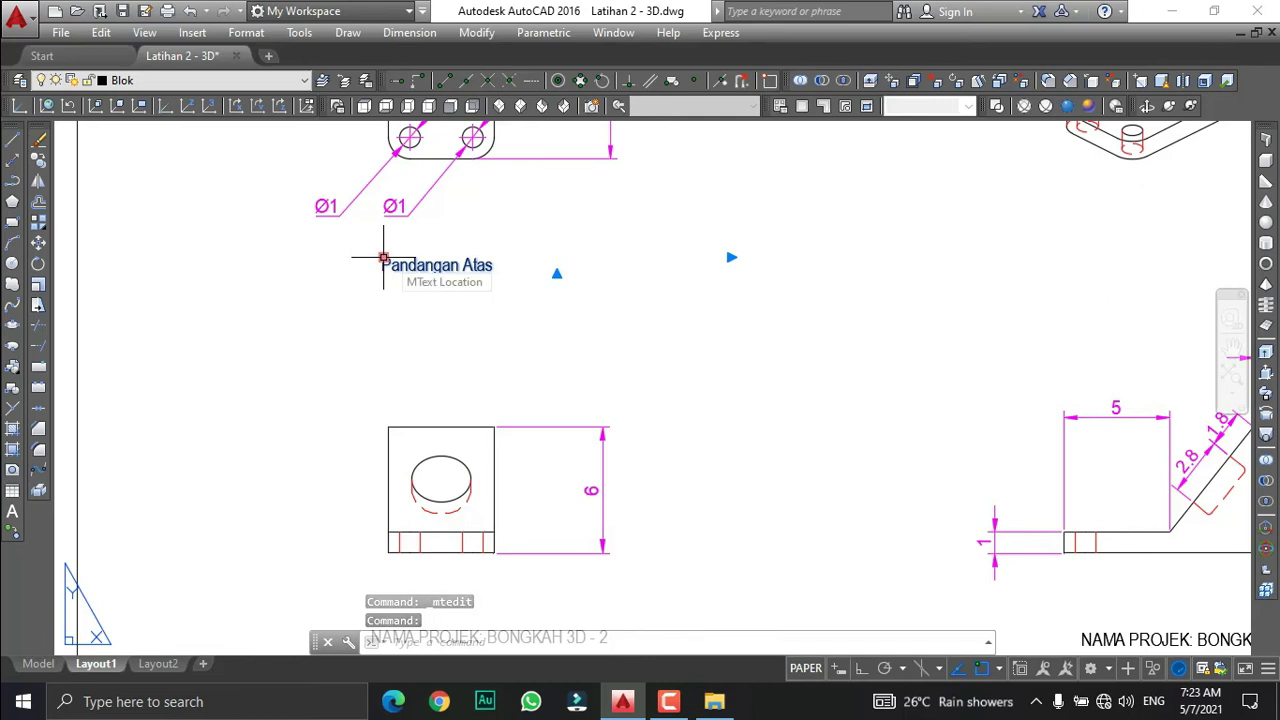
click(384, 258)
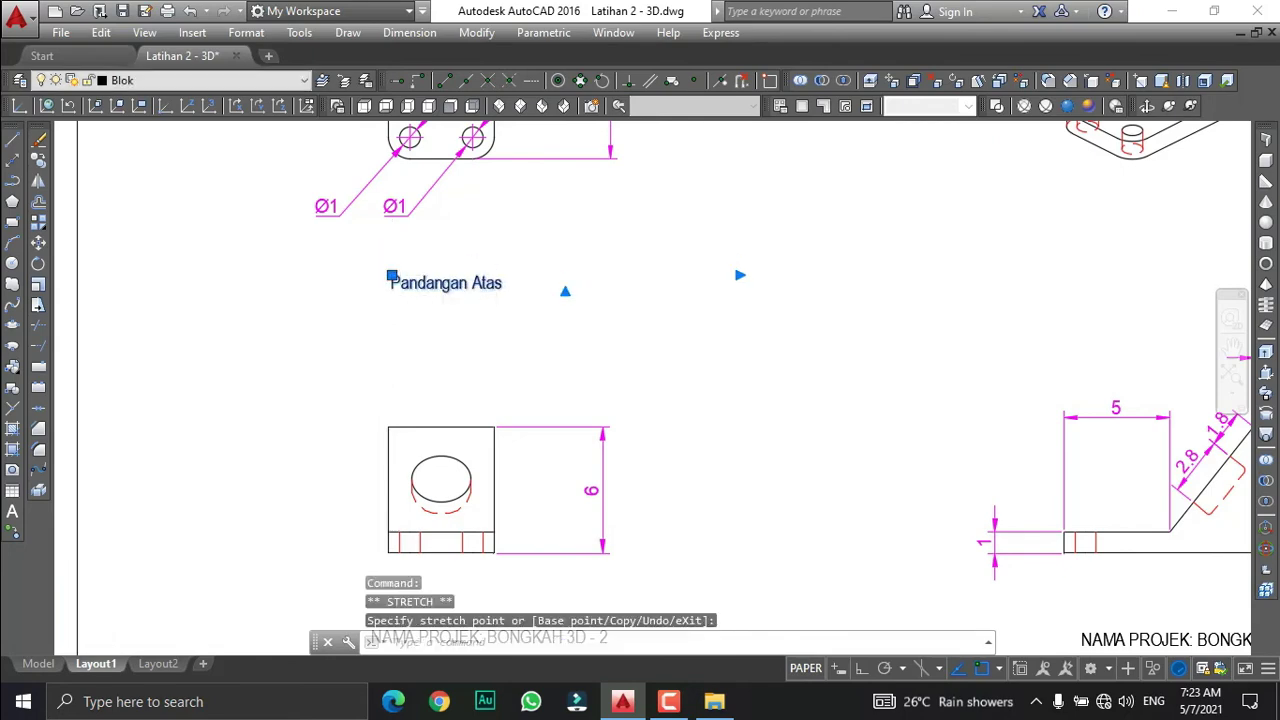
Change the copied text under the front view to "Pandangan Hadapan".
scroll(391, 283, down, 5)
scroll(386, 366, up, 2)
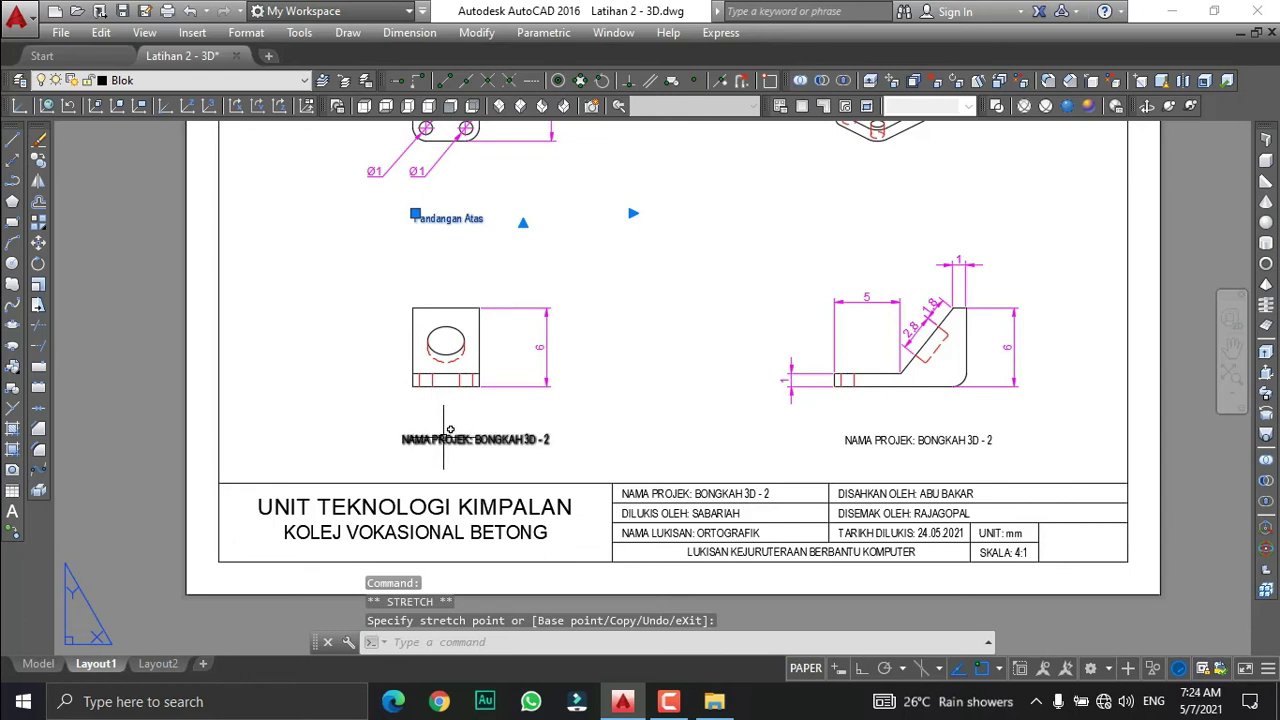
double_click(446, 438)
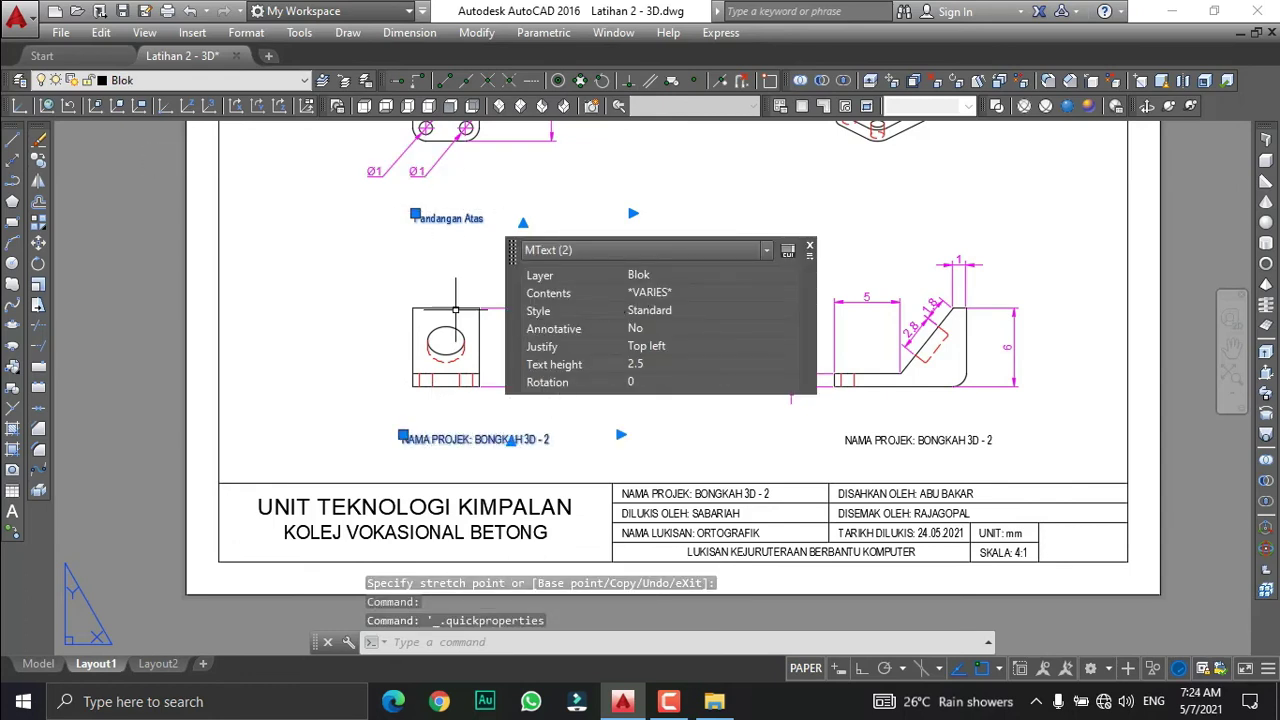
key(Escape)
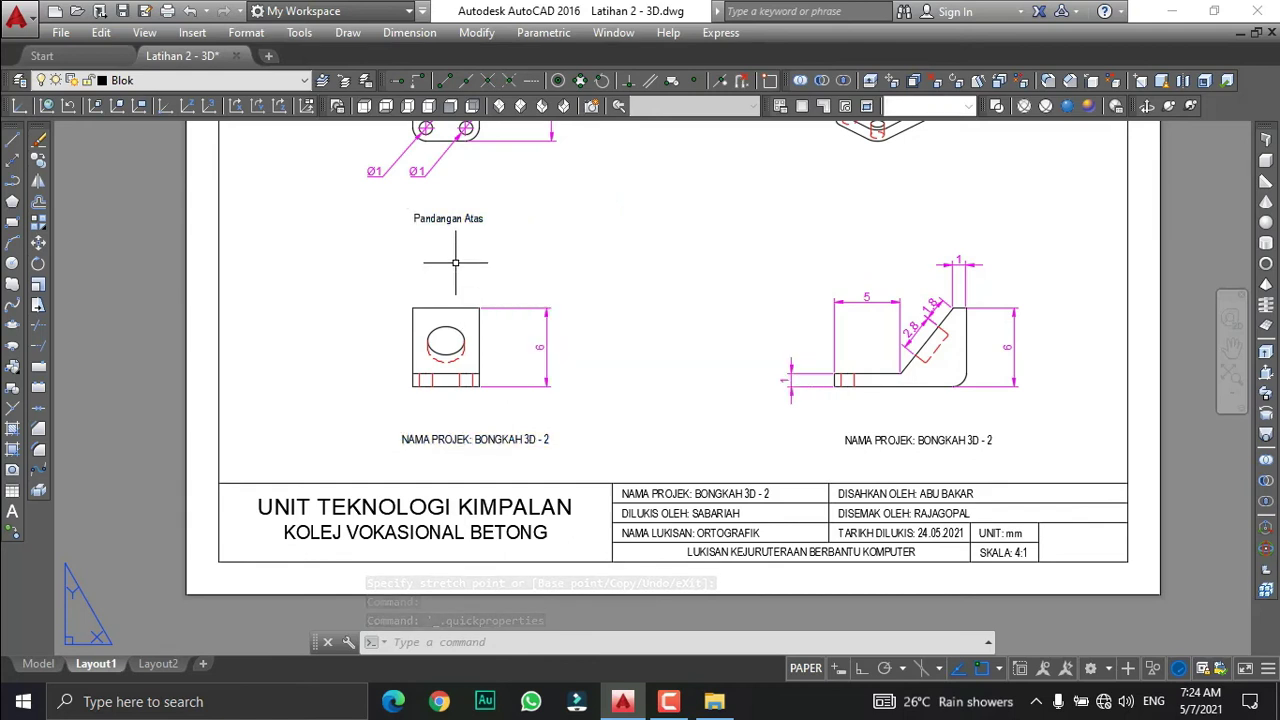
double_click(545, 440)
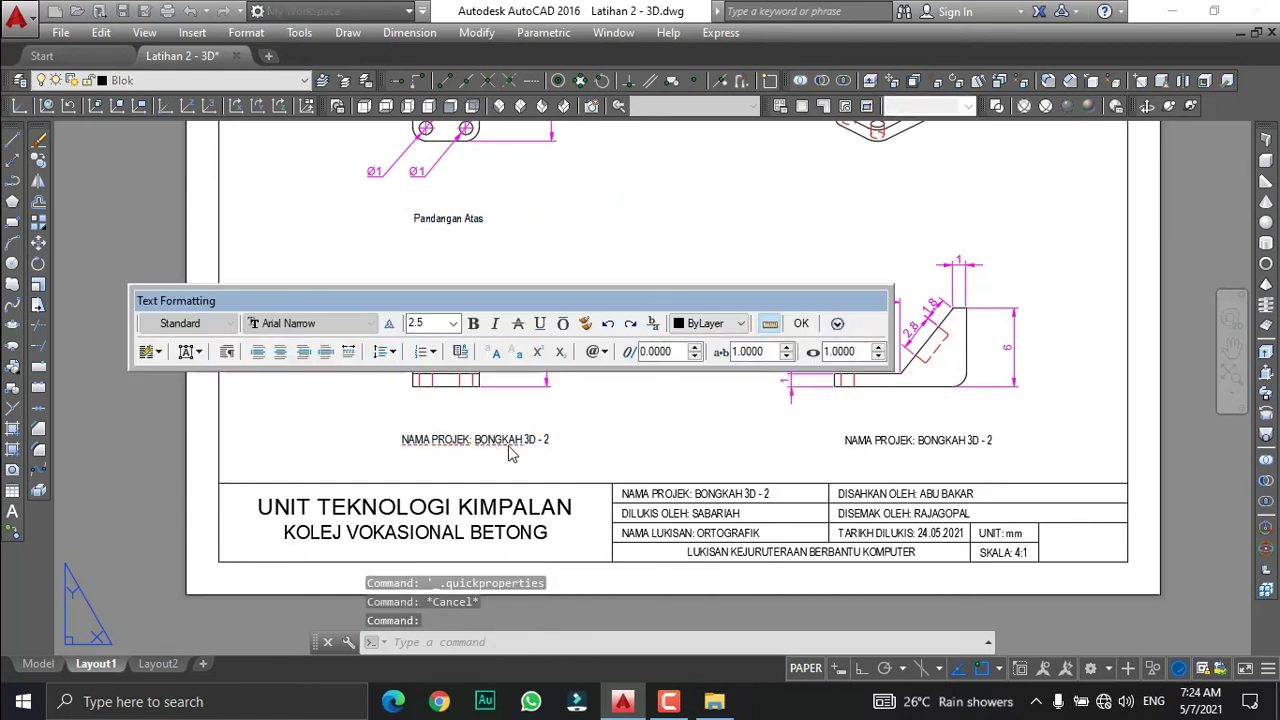
drag(557, 441, 365, 436)
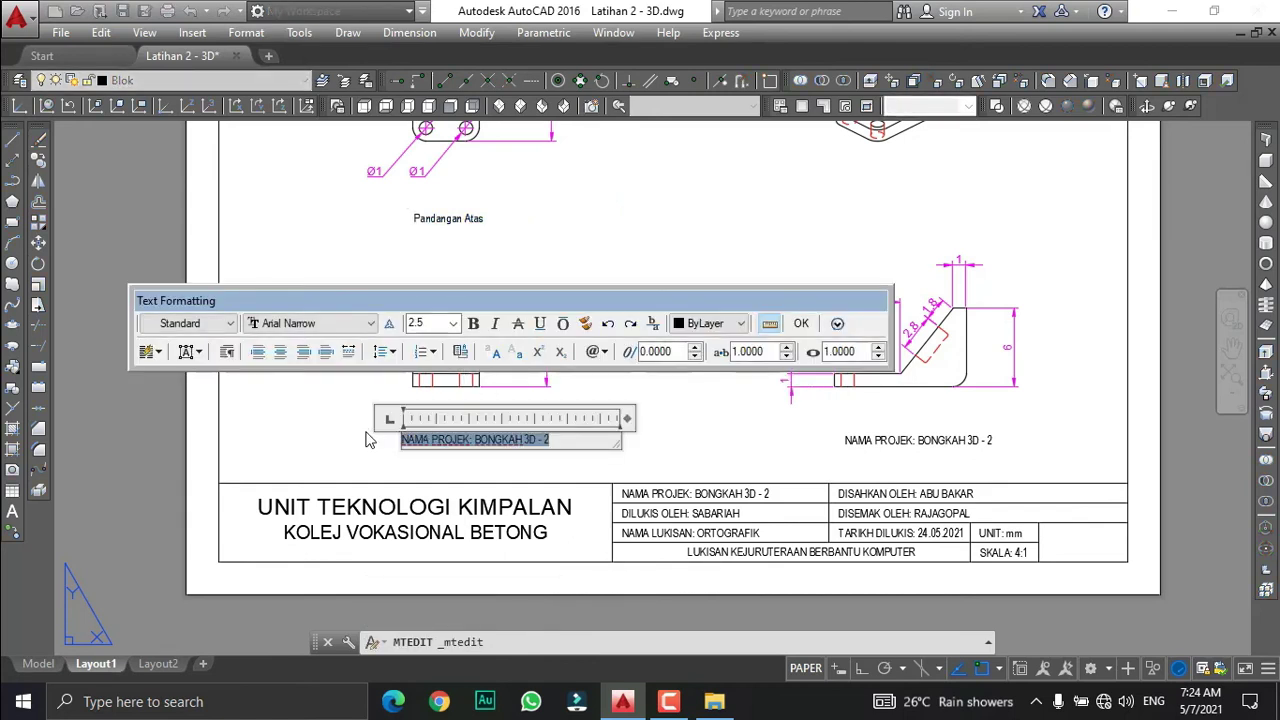
text(Pandangan Hadapan)
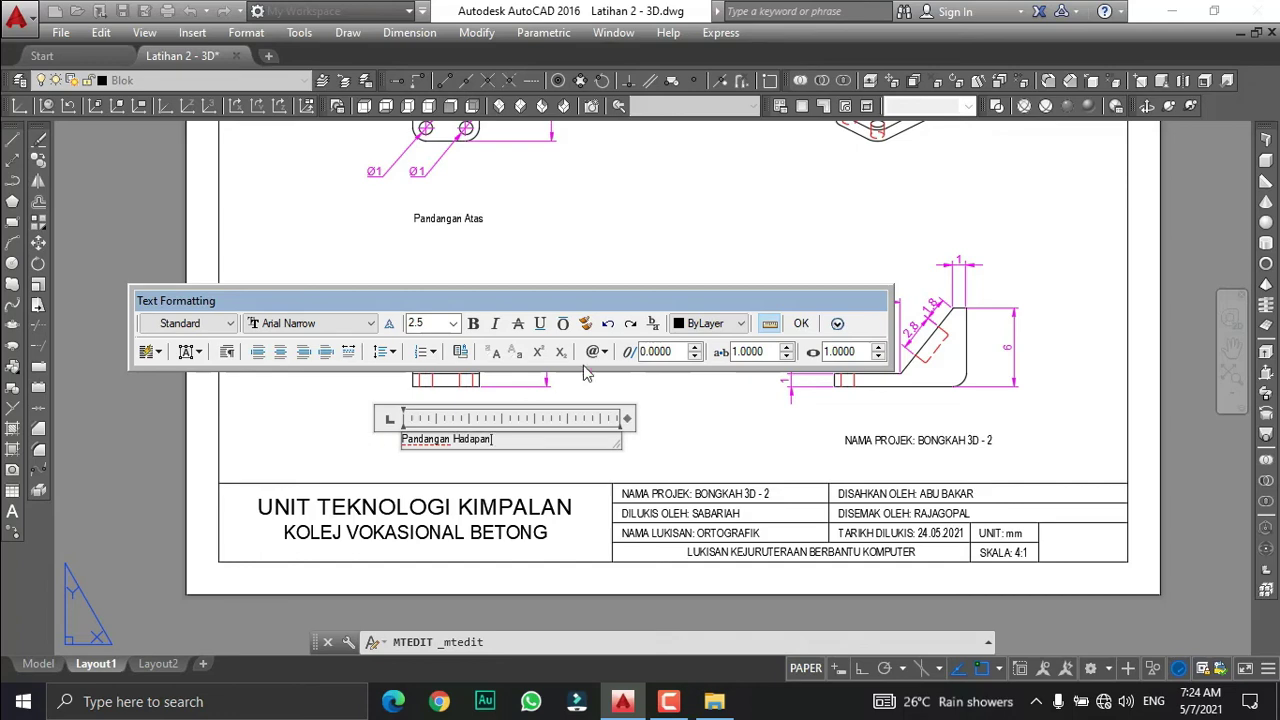
click(801, 323)
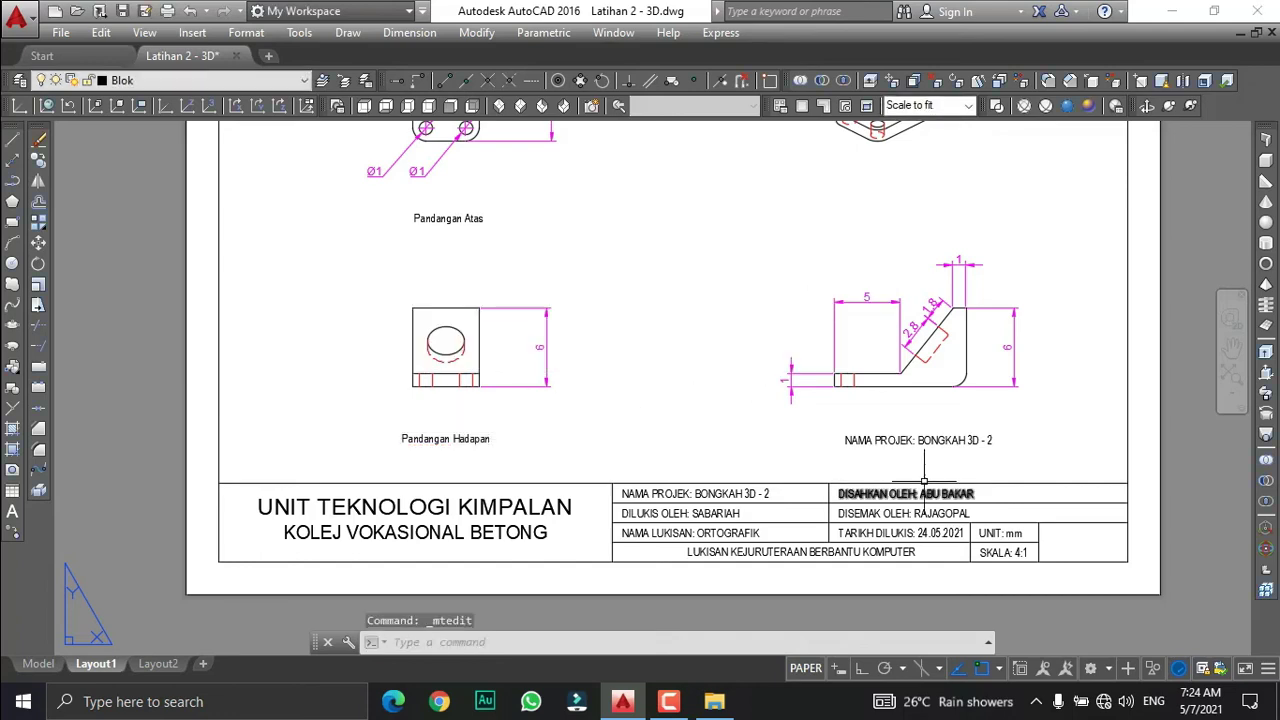
Change the copied text under the side view to "Pandangan Sisi".
scroll(985, 470, up, 2)
double_click(872, 424)
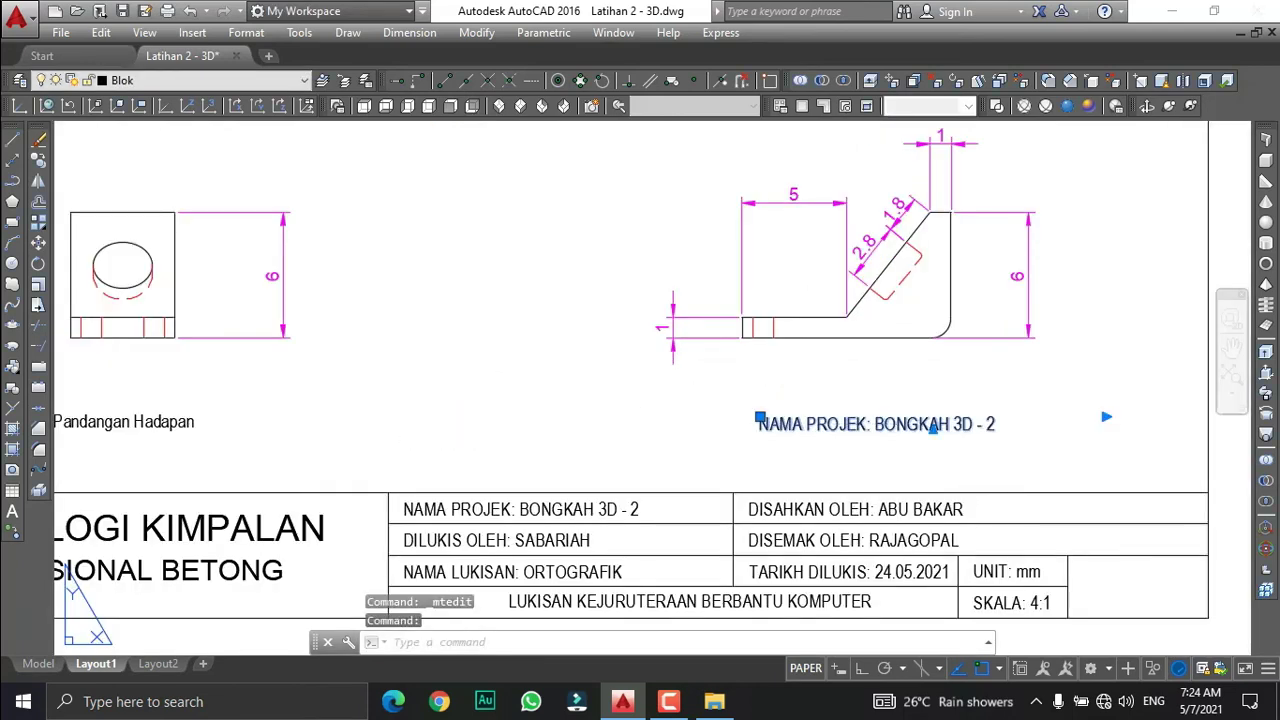
drag(1005, 424, 751, 424)
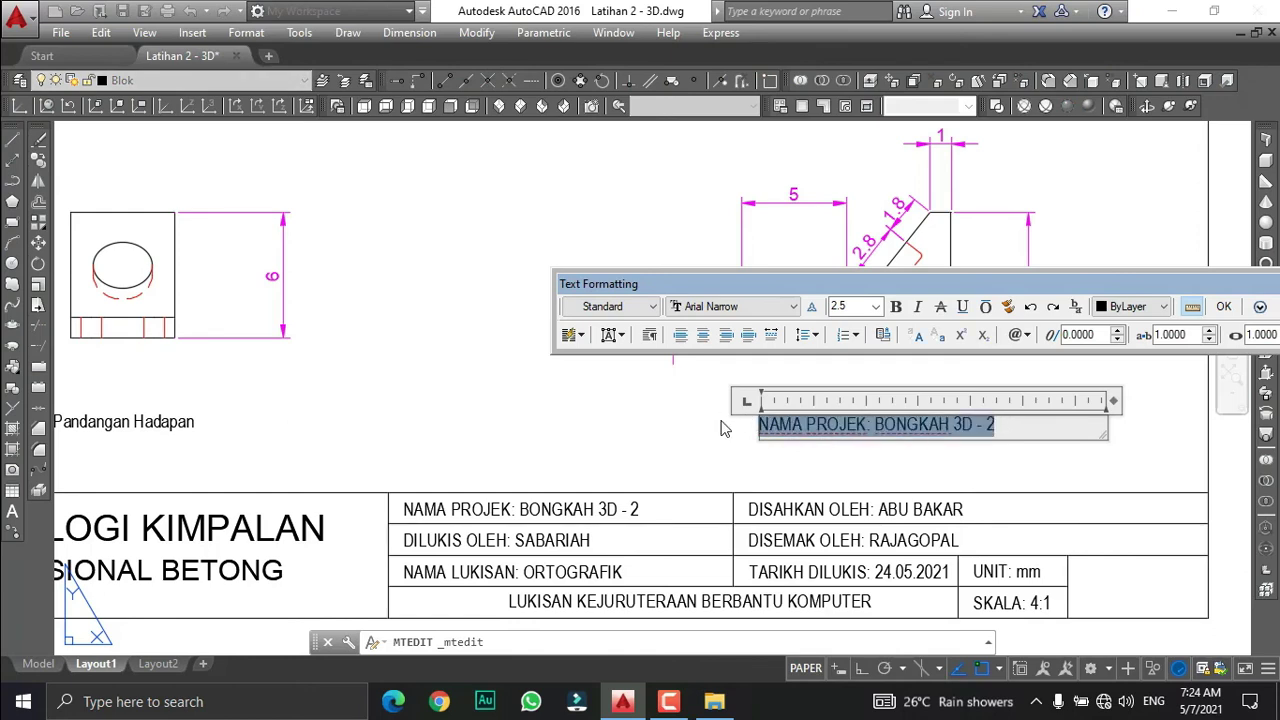
key(Delete)
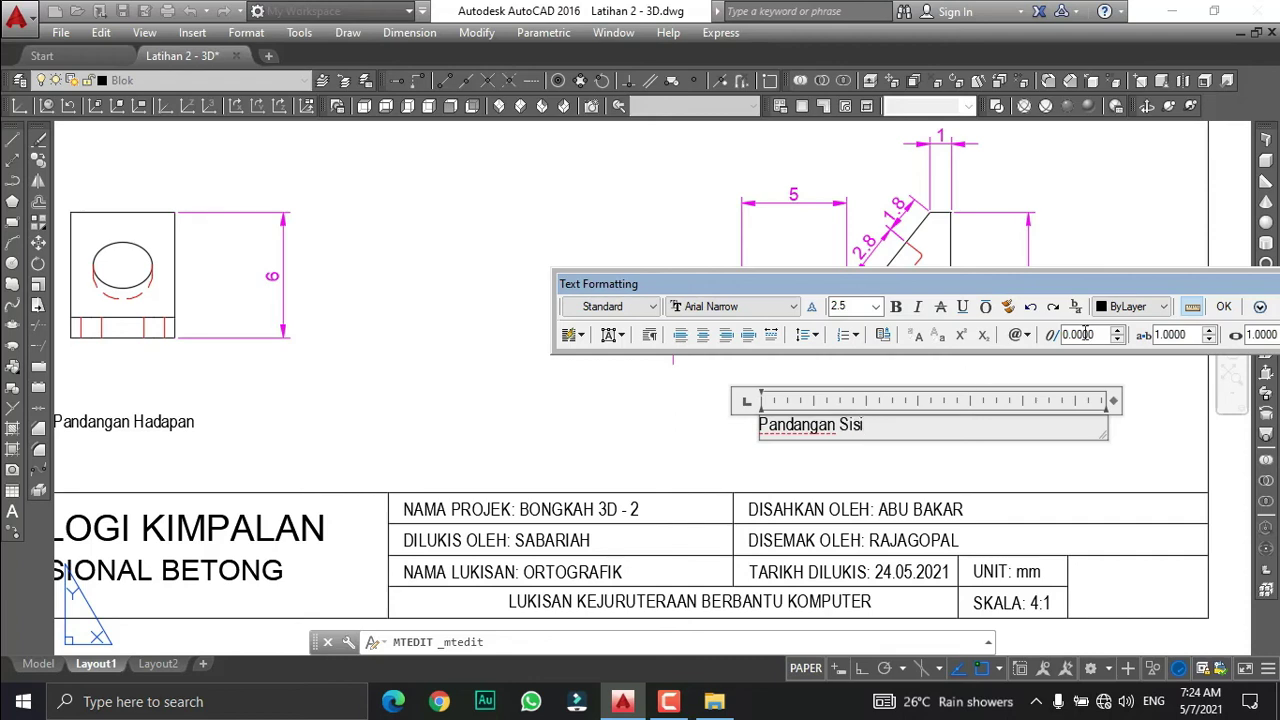
text(Pandangan Sisi)
click(1226, 308)
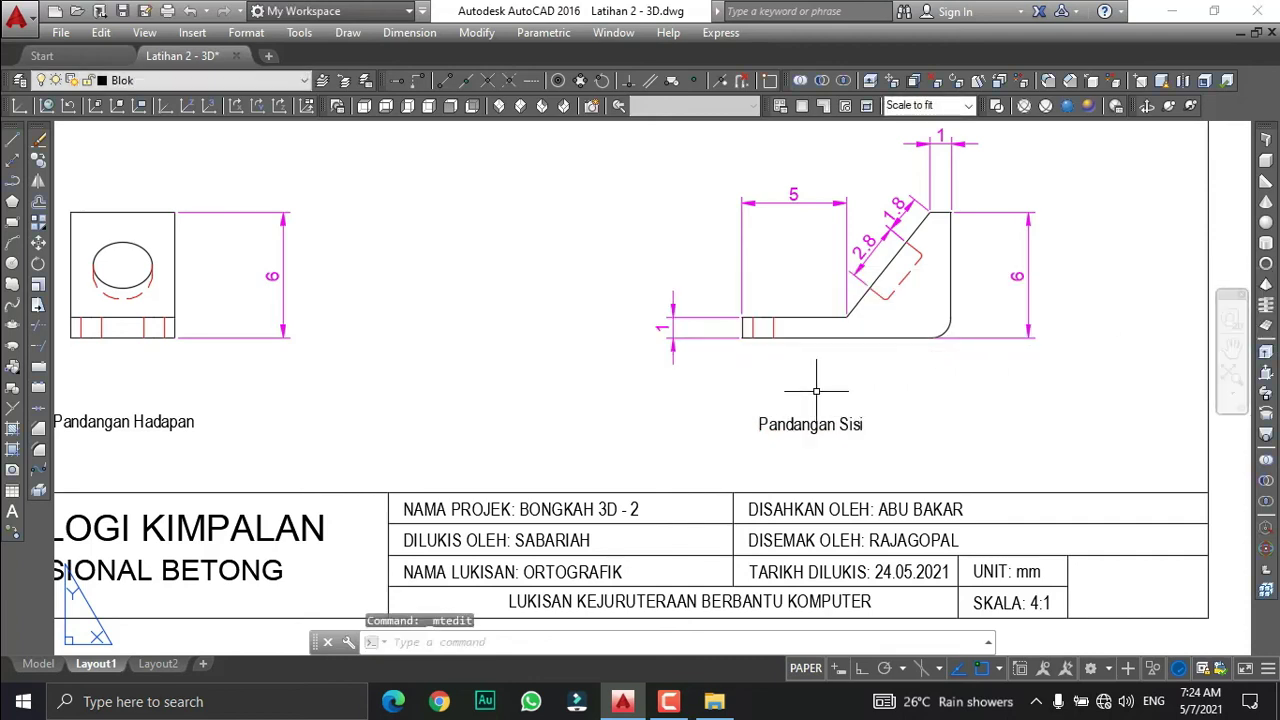
On the Dimension layer, draw a vertical line midway between the left hole's hidden edges across the base in the front view.
scroll(816, 391, down, 5)
scroll(639, 221, up, 1)
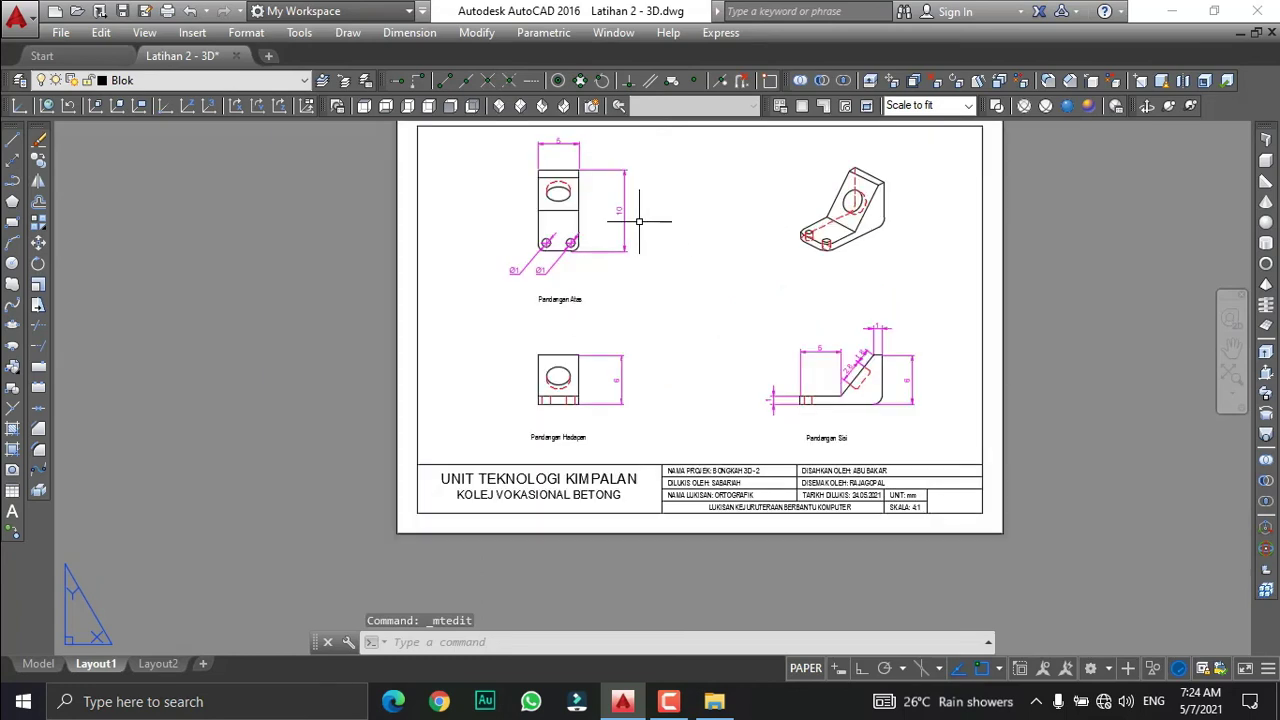
scroll(639, 221, up, 1)
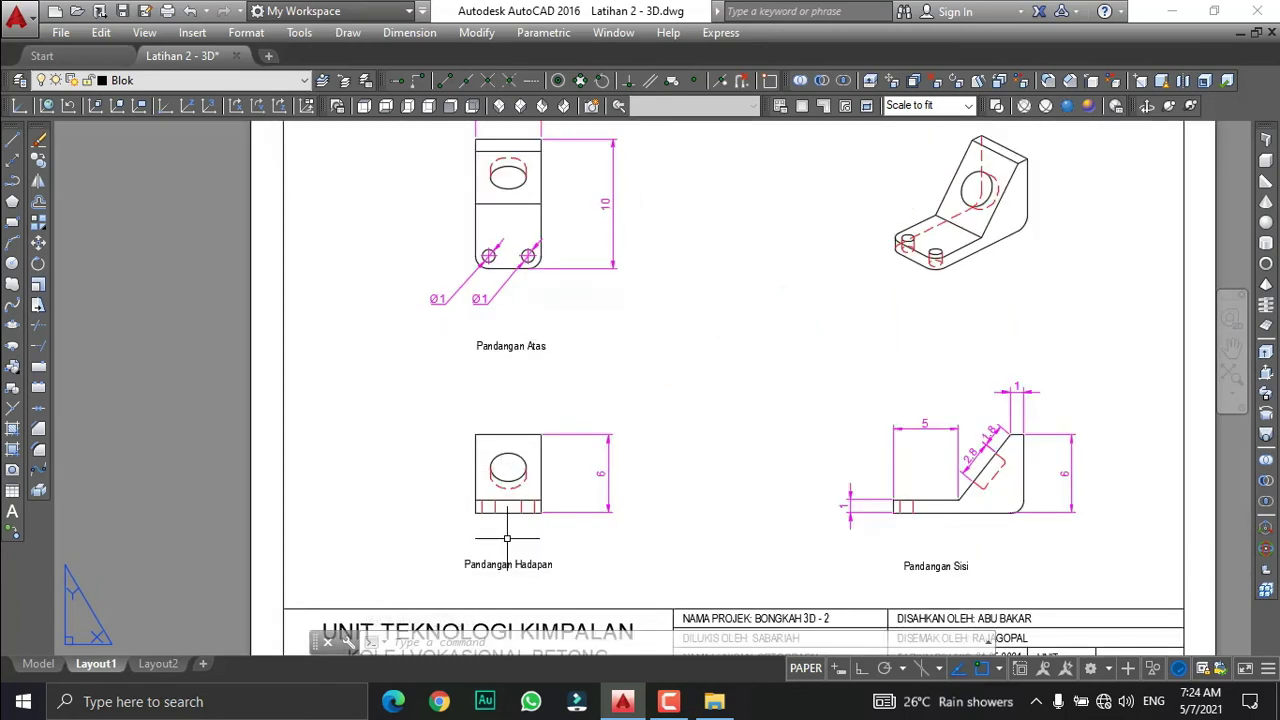
scroll(490, 537, up, 6)
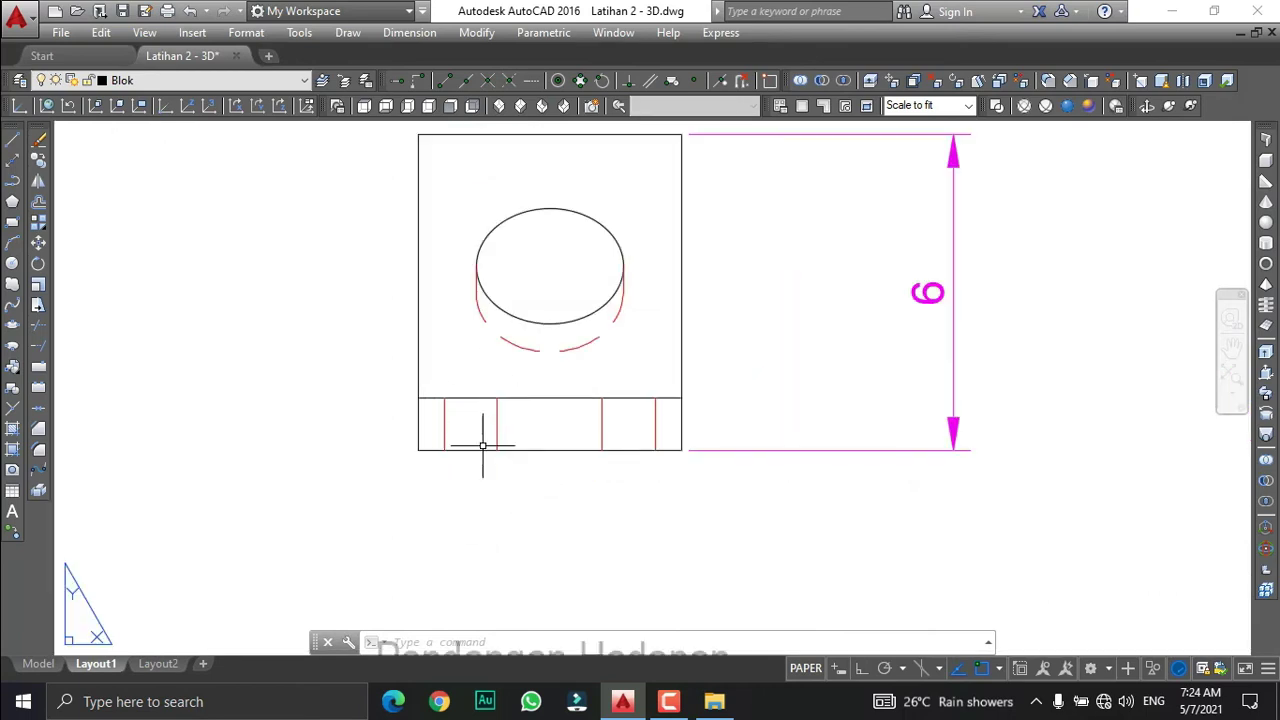
click(195, 79)
click(138, 144)
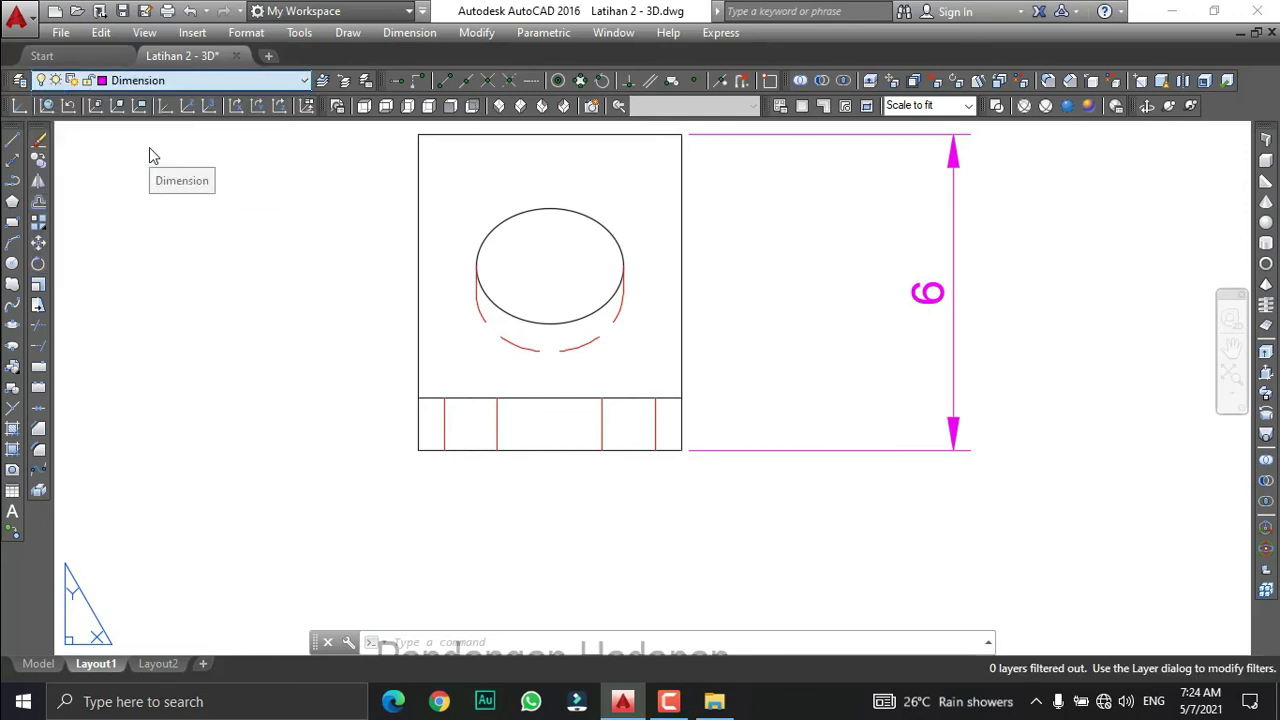
scroll(471, 478, up, 2)
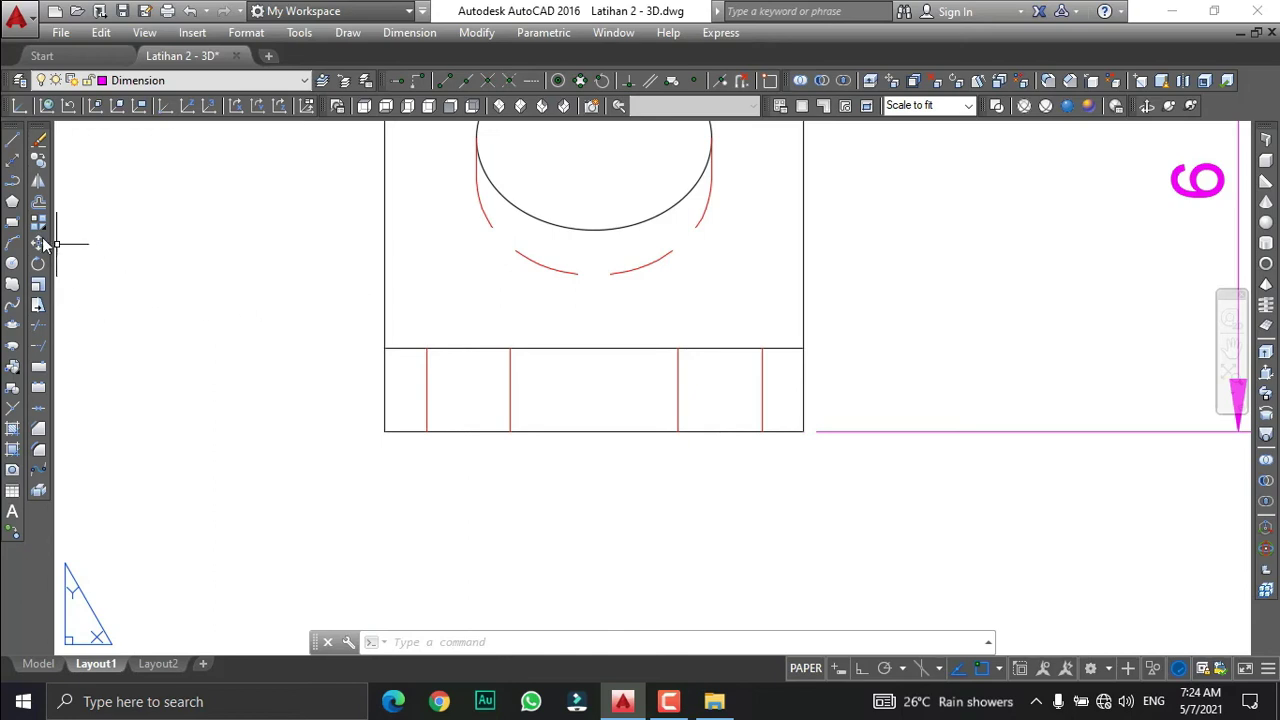
click(14, 146)
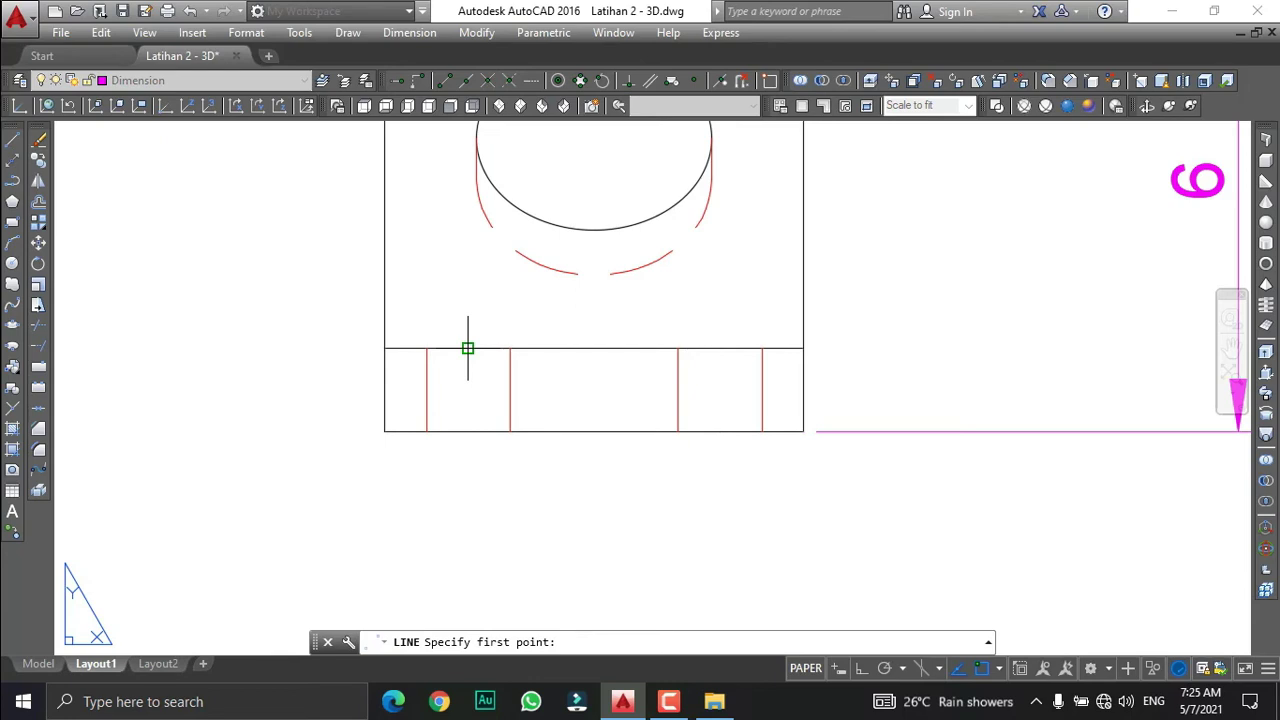
click(467, 348)
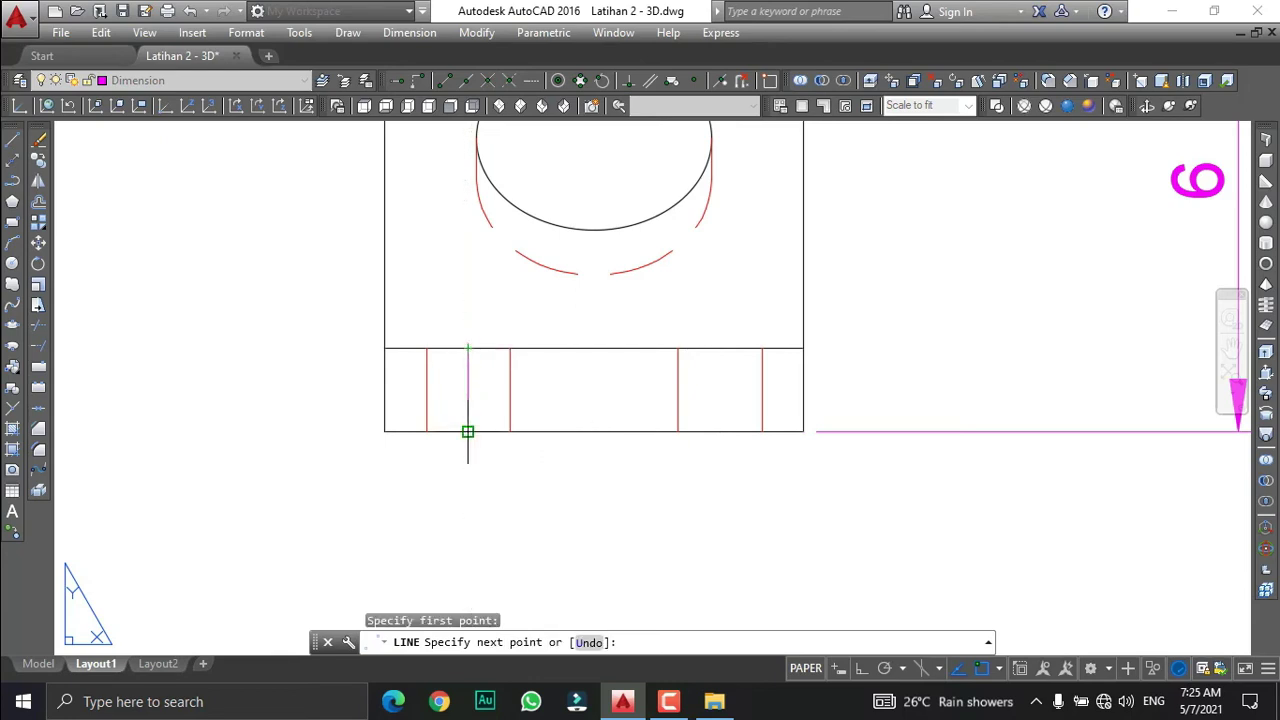
click(467, 432)
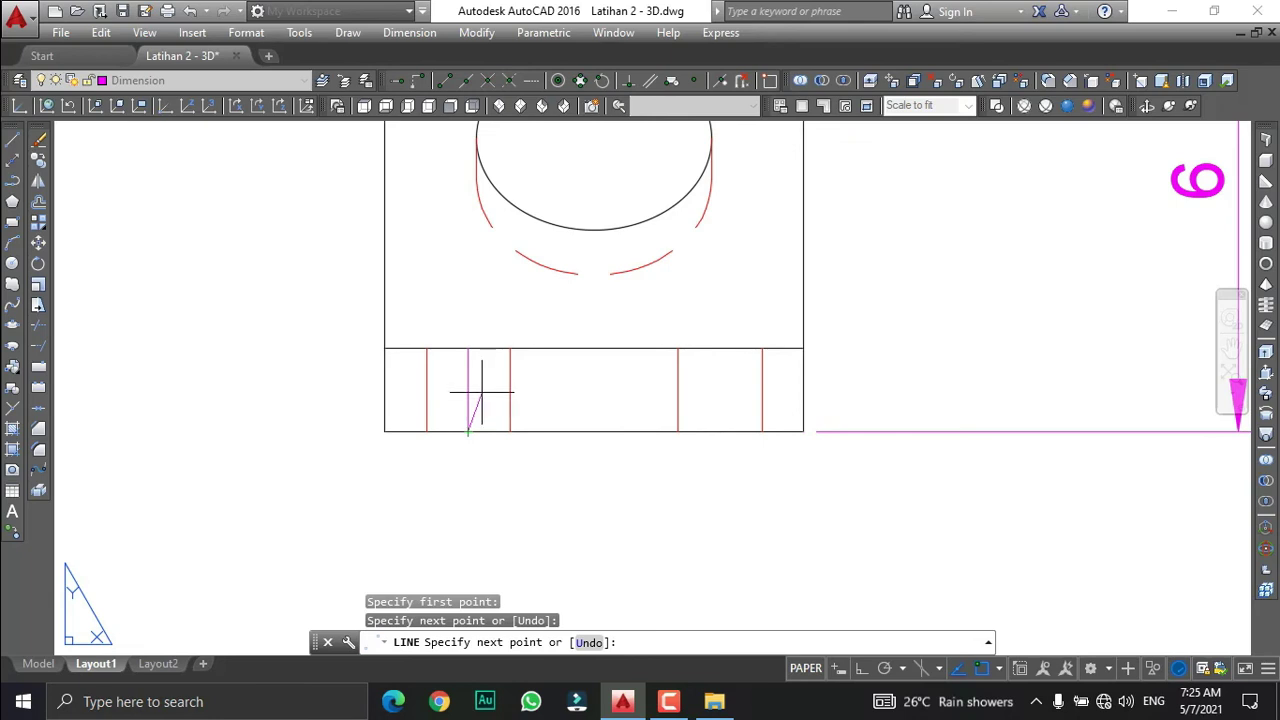
key(Return)
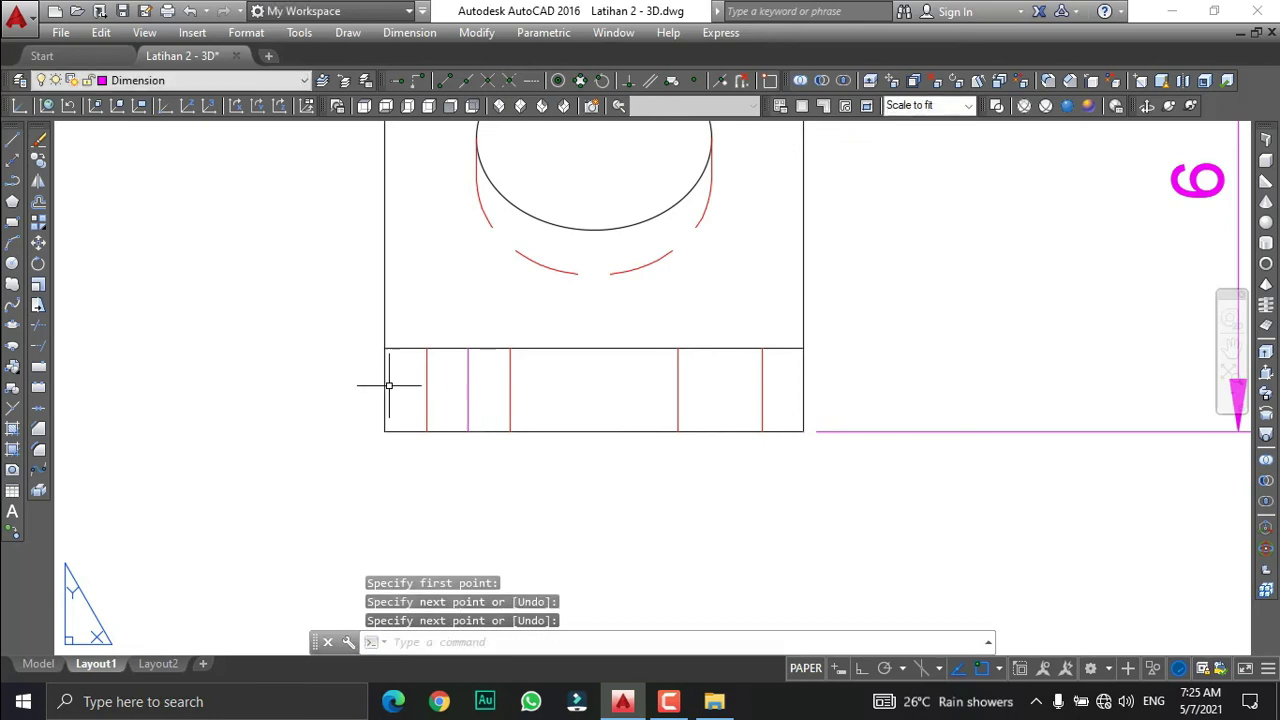
Draw a helper circle with a radius of about 3.76 mm centred on the midpoint of the new vertical line.
click(12, 266)
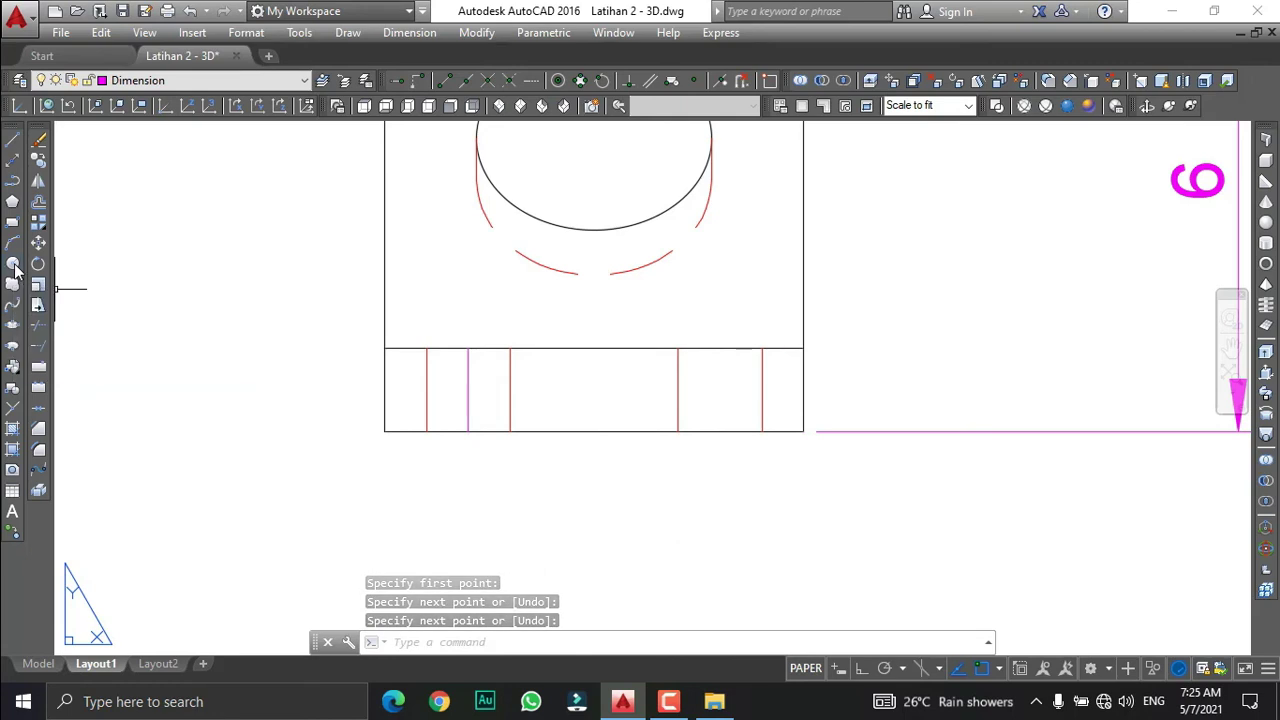
click(467, 389)
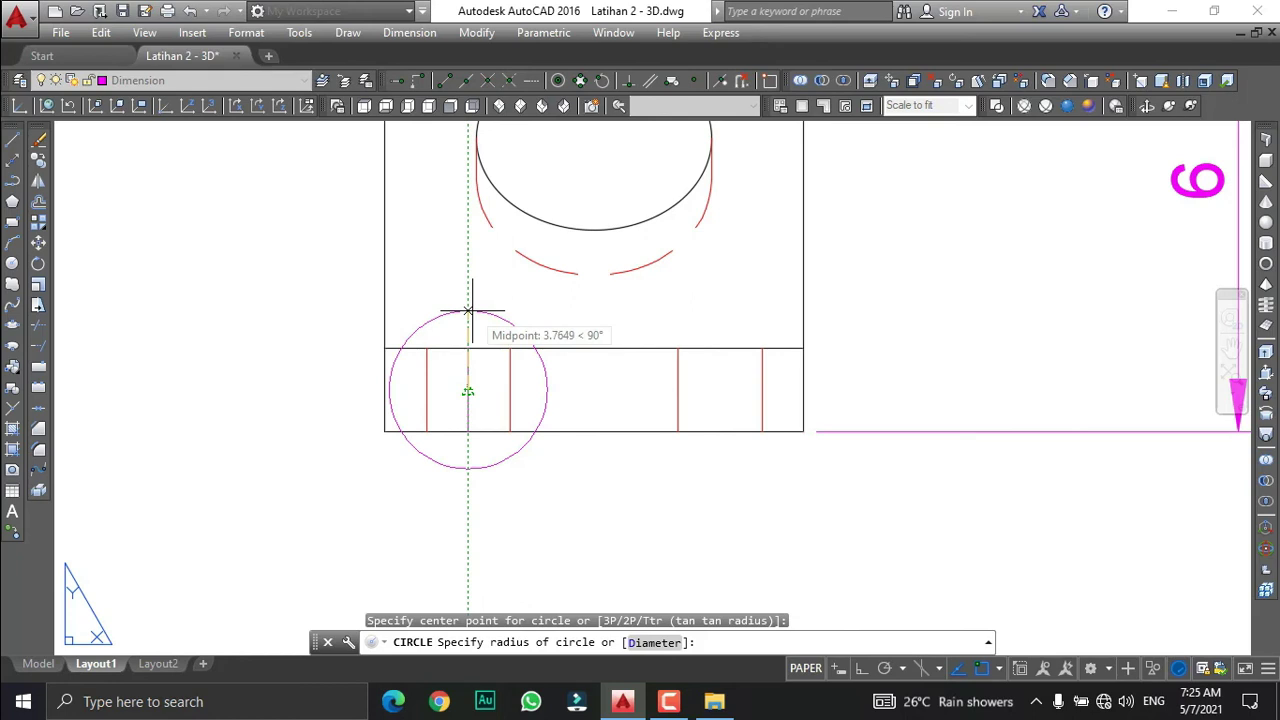
click(467, 311)
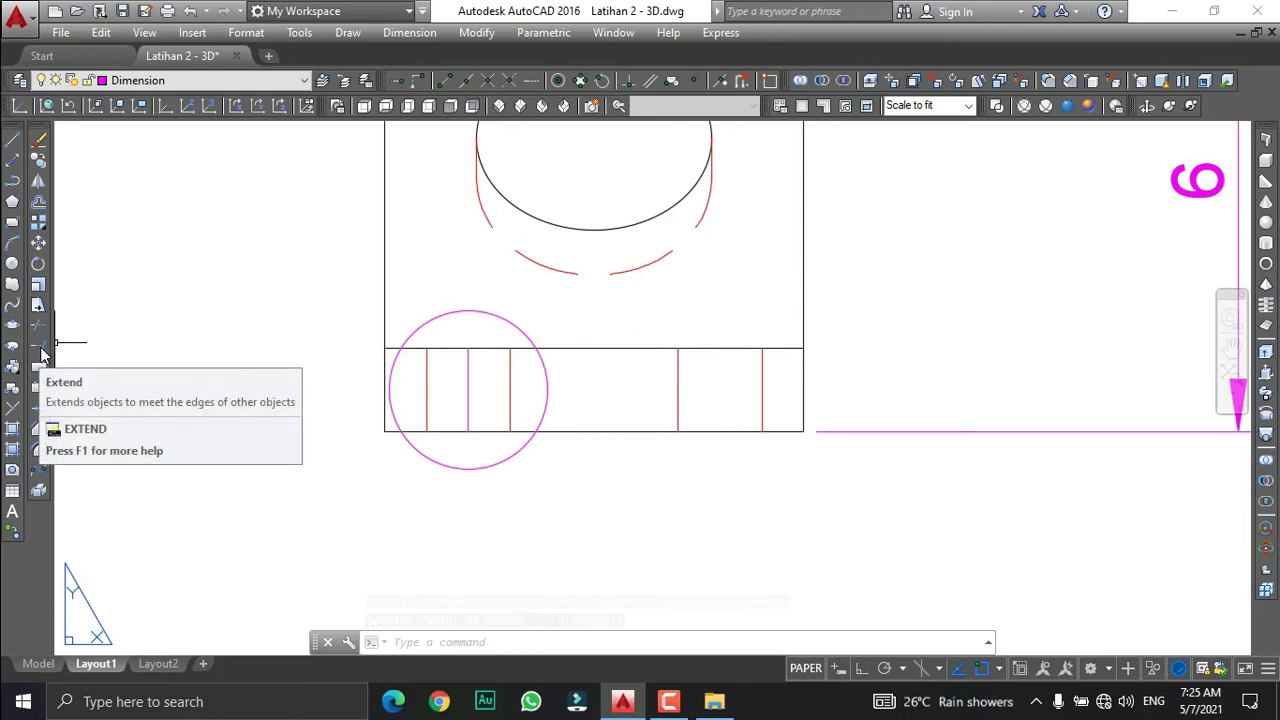
Extend both ends of the vertical line to the helper circle and erase the circle.
click(39, 350)
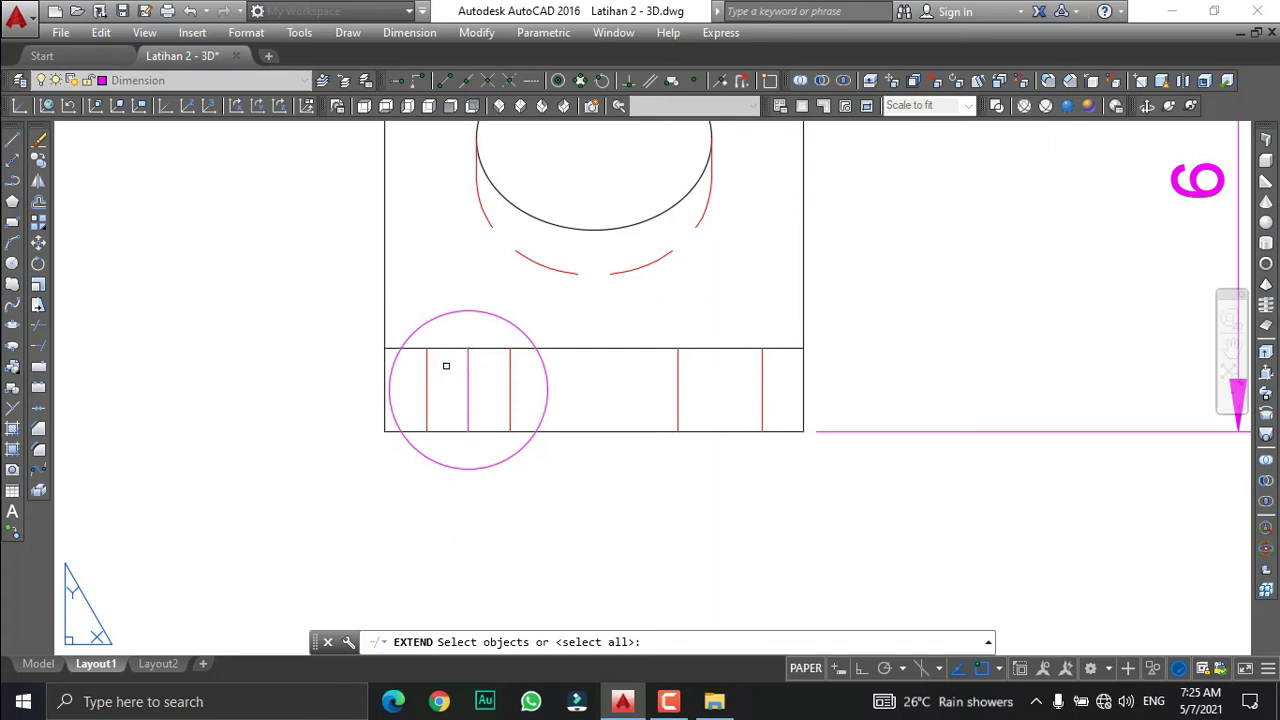
key(Return)
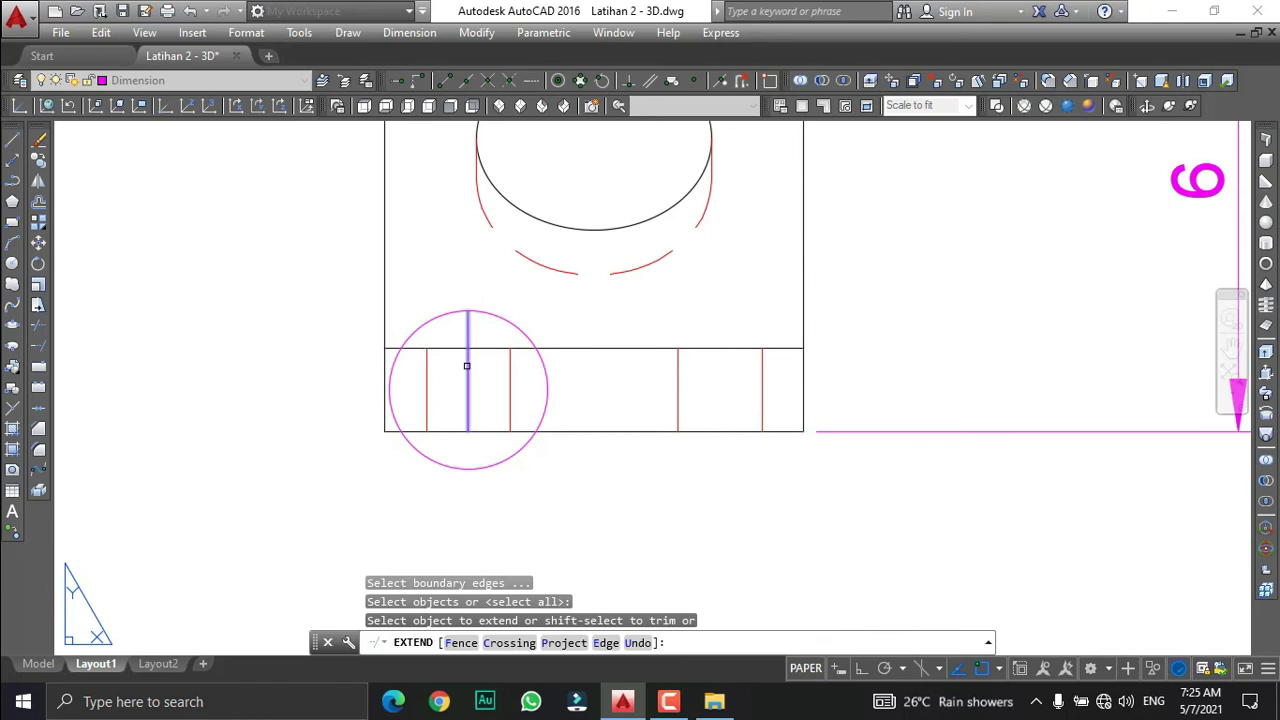
click(466, 365)
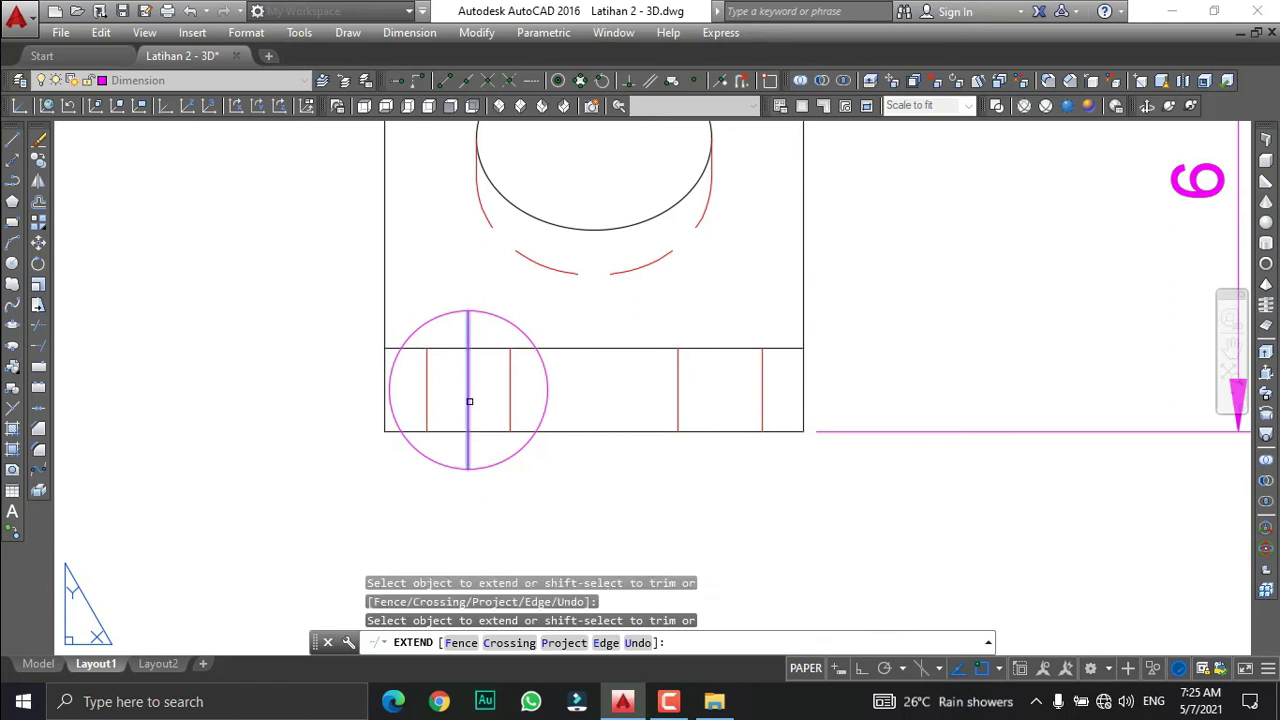
click(469, 402)
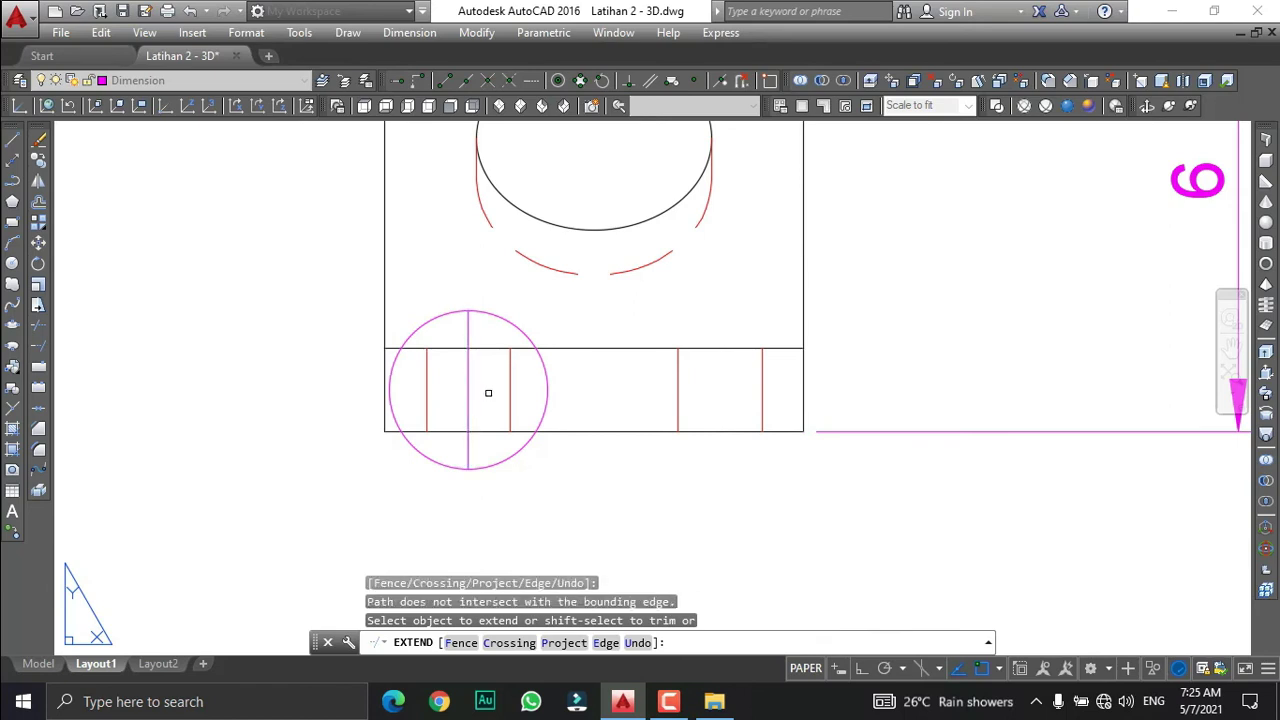
key(Return)
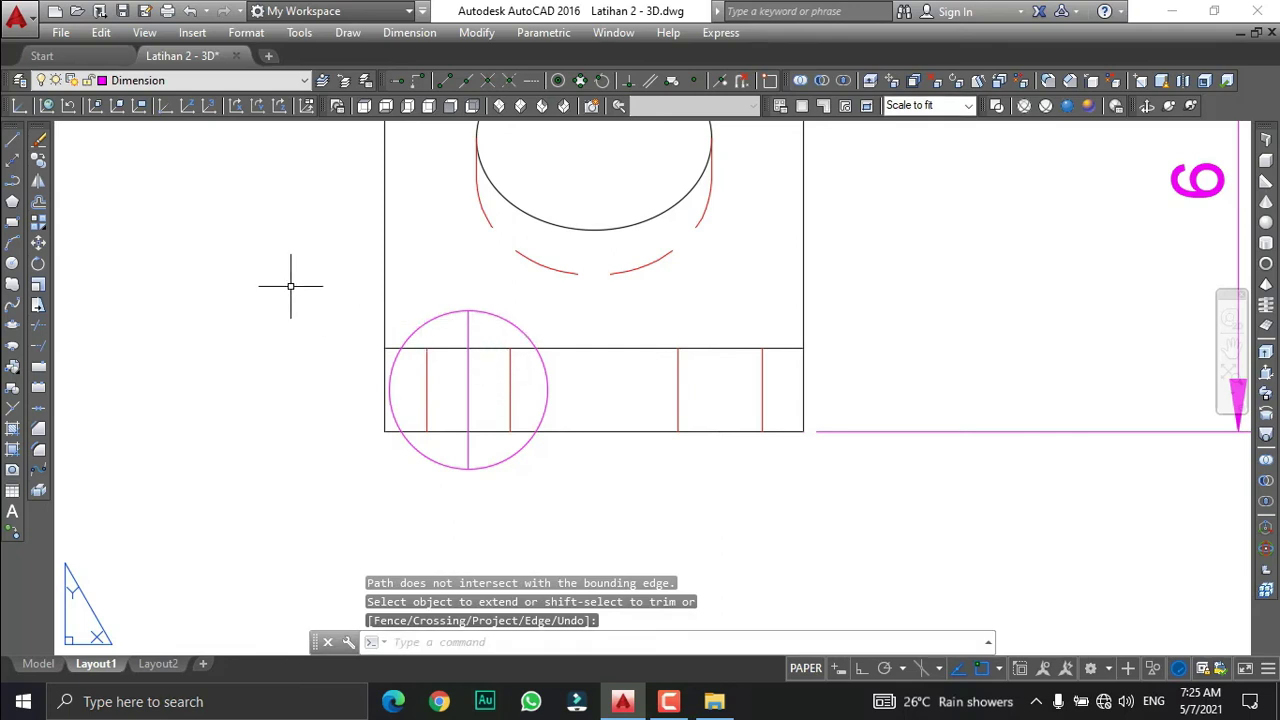
click(40, 143)
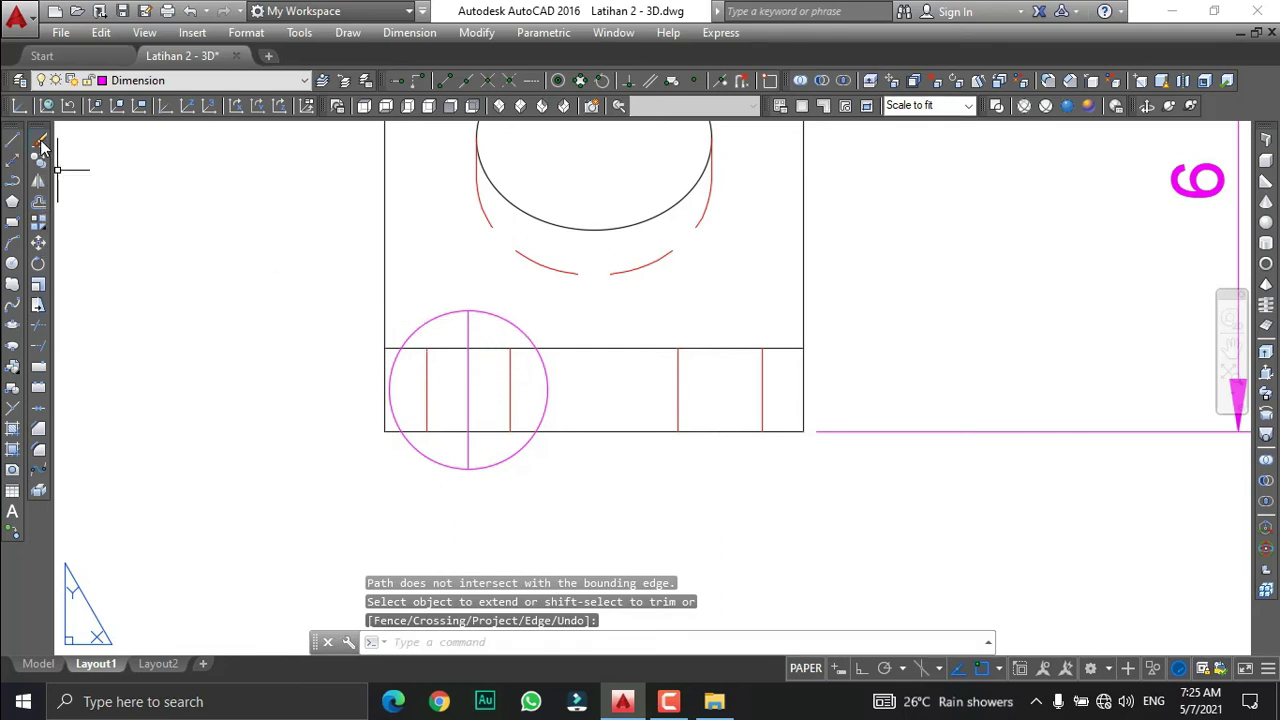
click(505, 323)
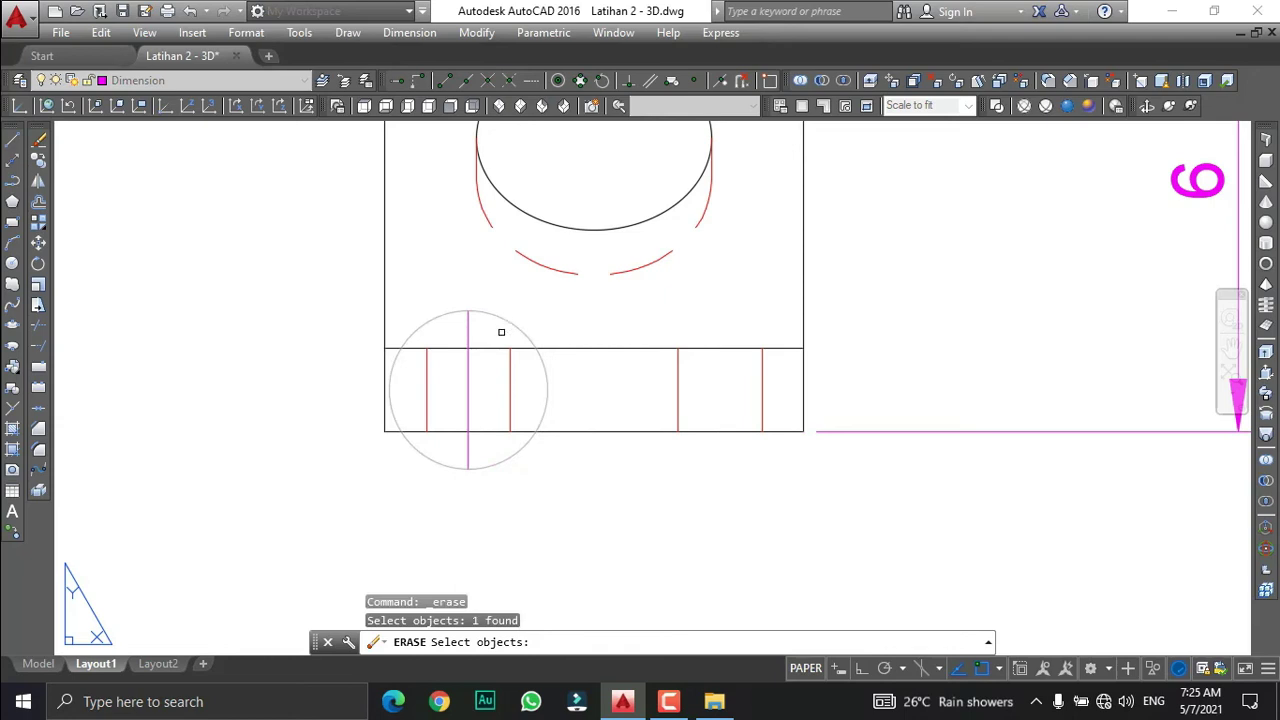
key(Return)
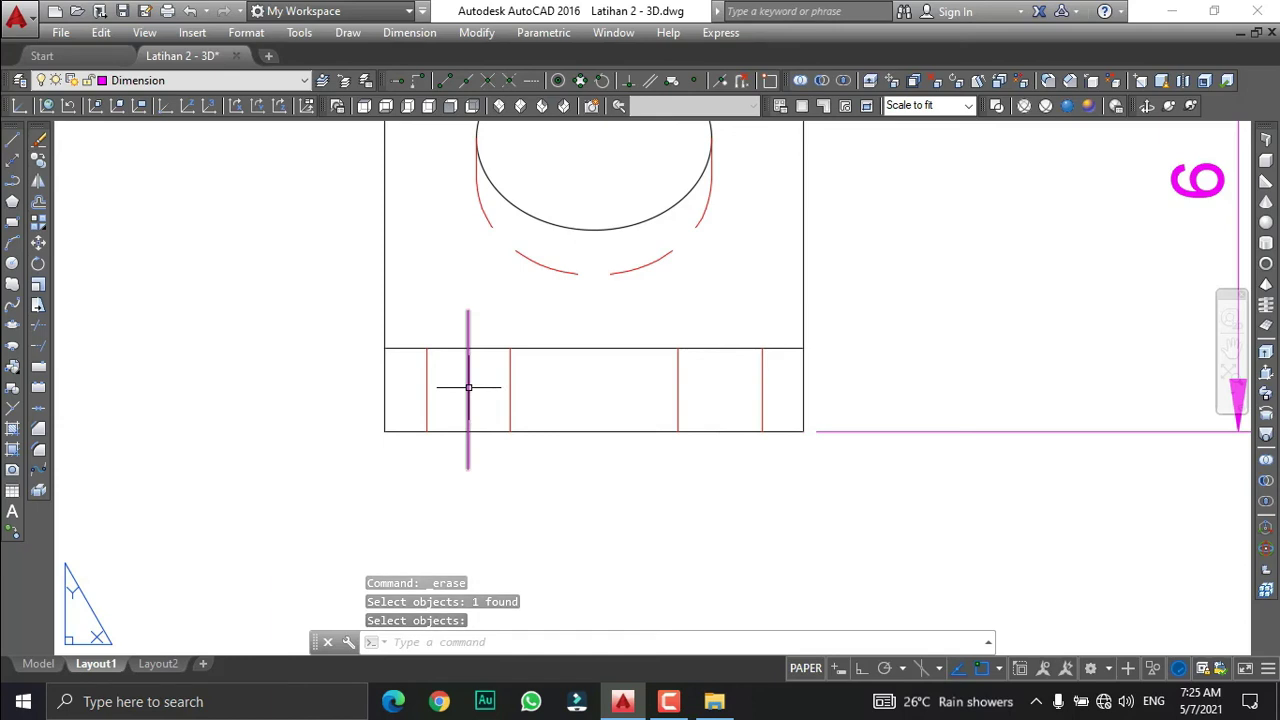
Create a new layer named "Center" based on the Dimension layer.
click(21, 83)
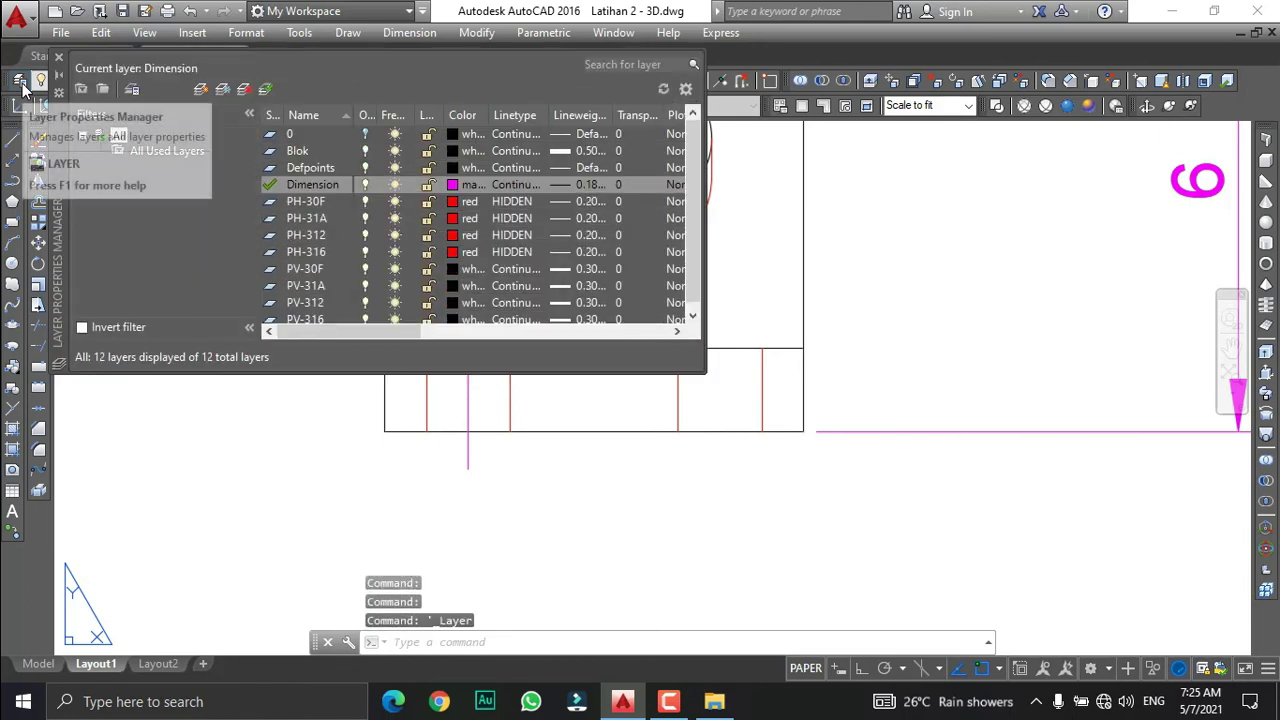
click(200, 91)
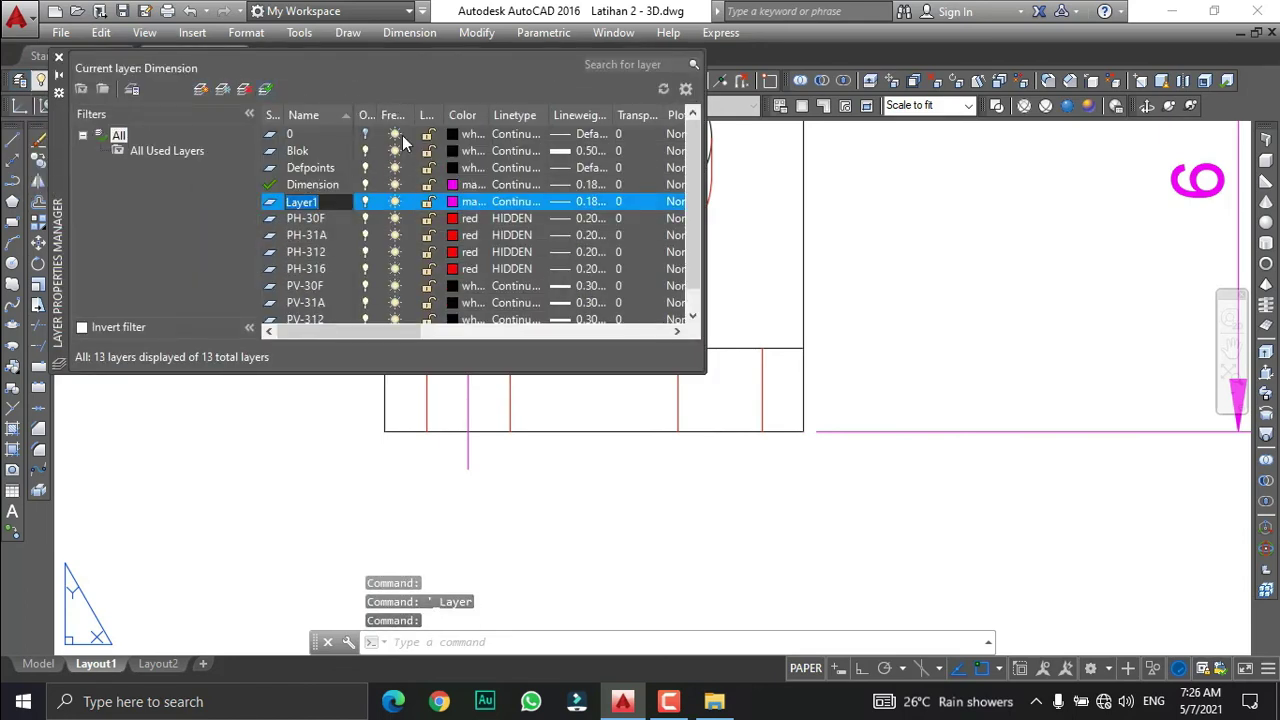
text(Center)
key(Return)
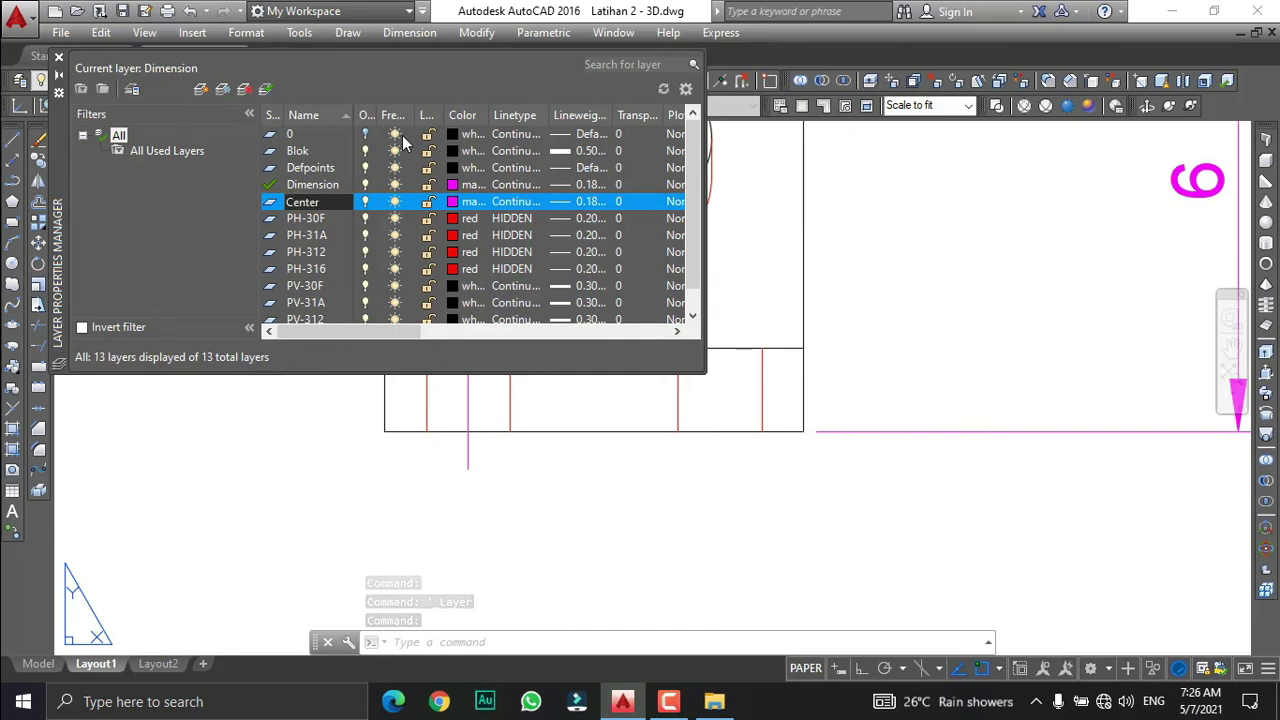
Load the CENTER linetype from acadiso.lin and assign it to the Center layer.
click(513, 202)
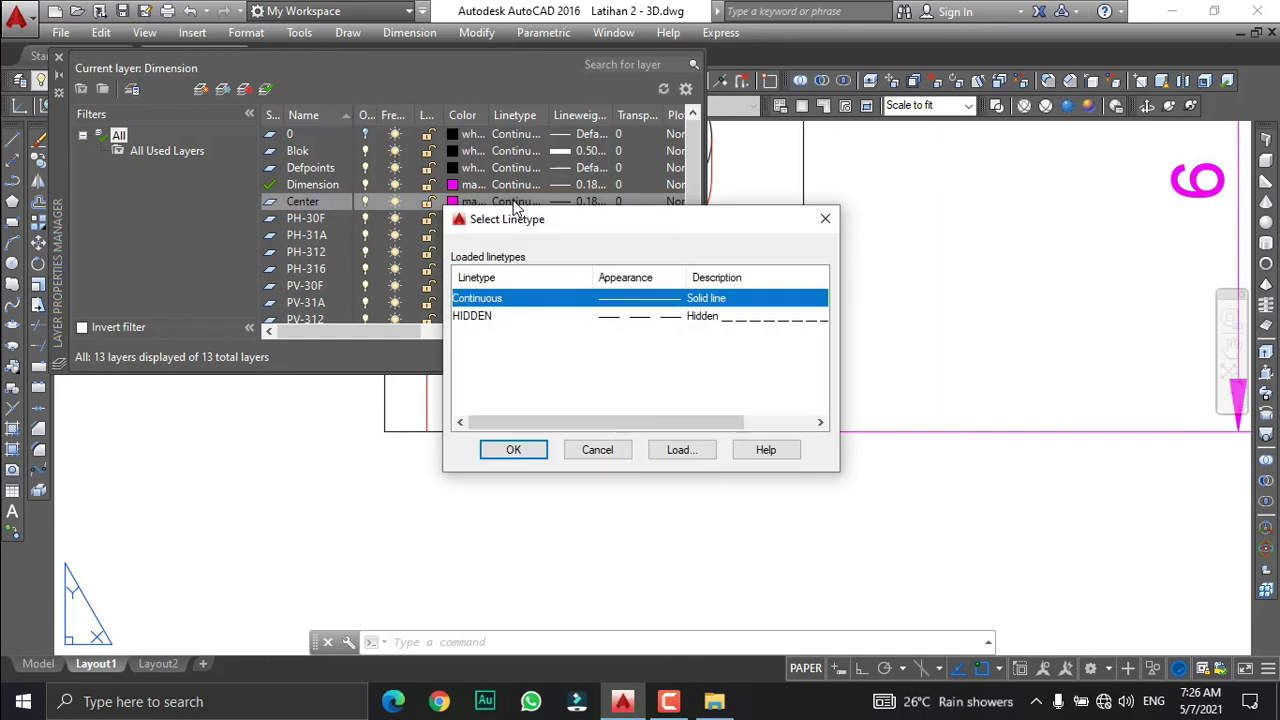
click(681, 449)
scroll(574, 393, down, 8)
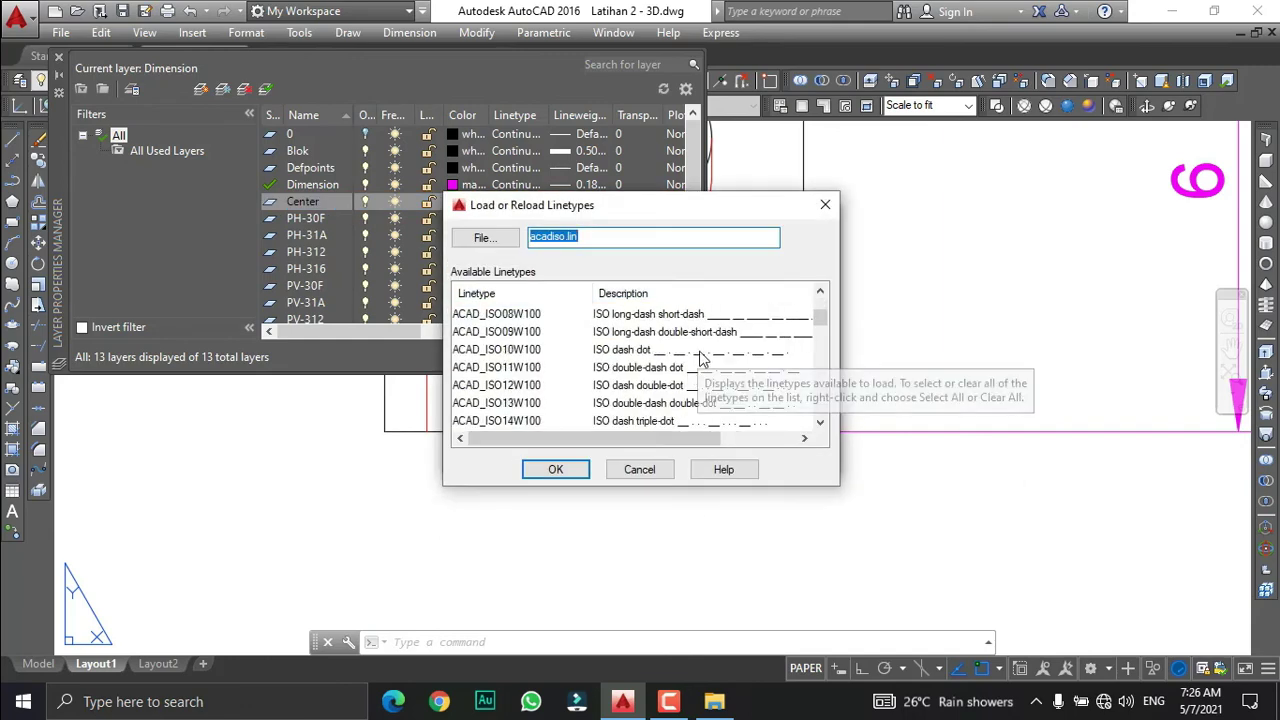
scroll(538, 385, up, 2)
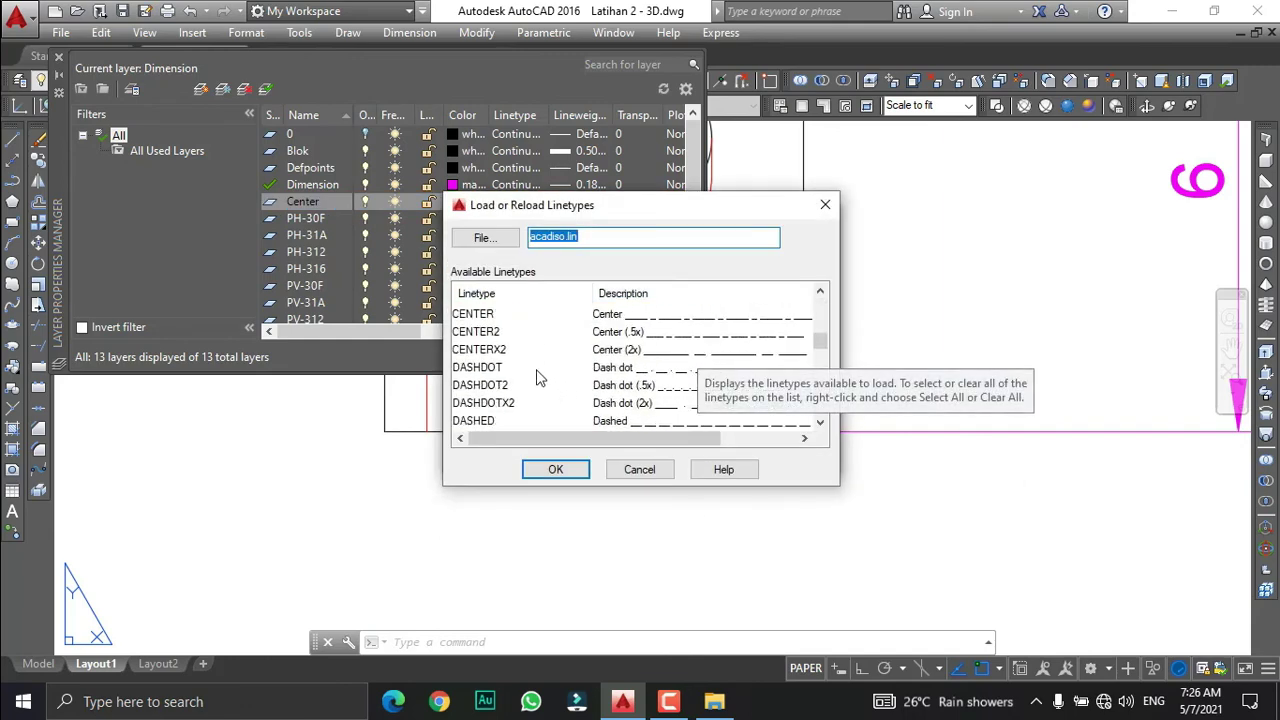
click(612, 316)
click(576, 470)
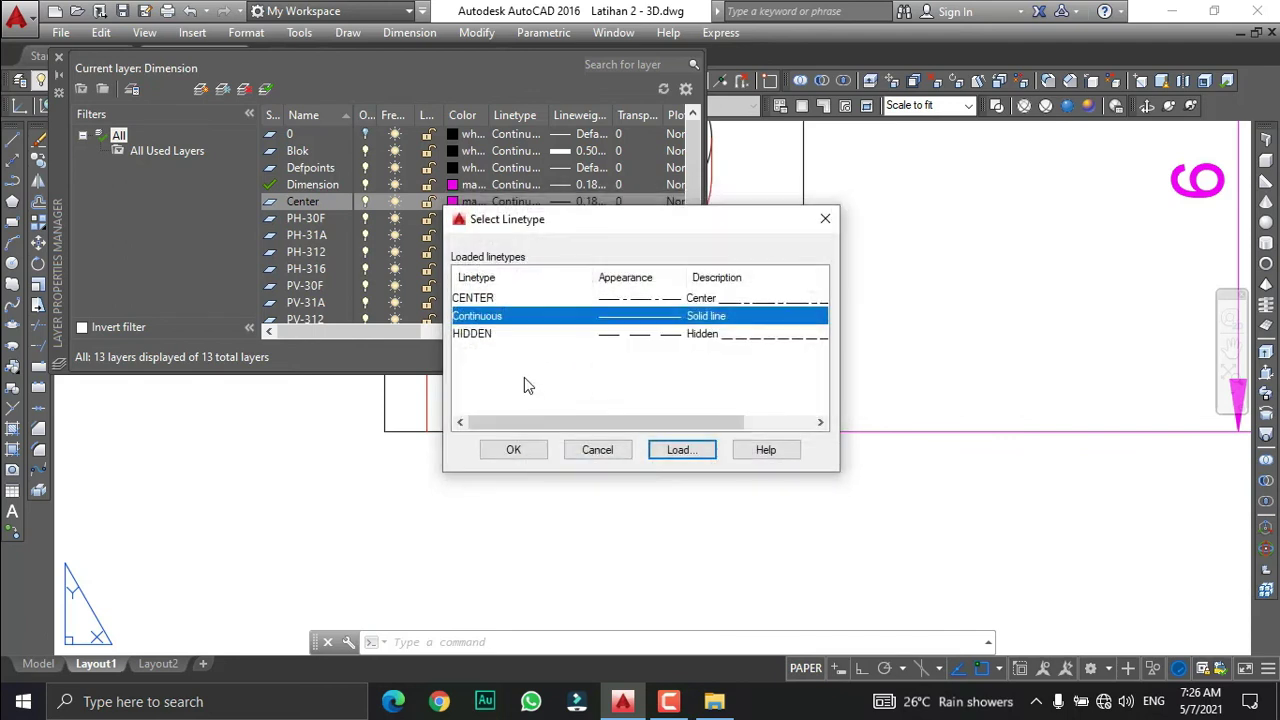
click(621, 298)
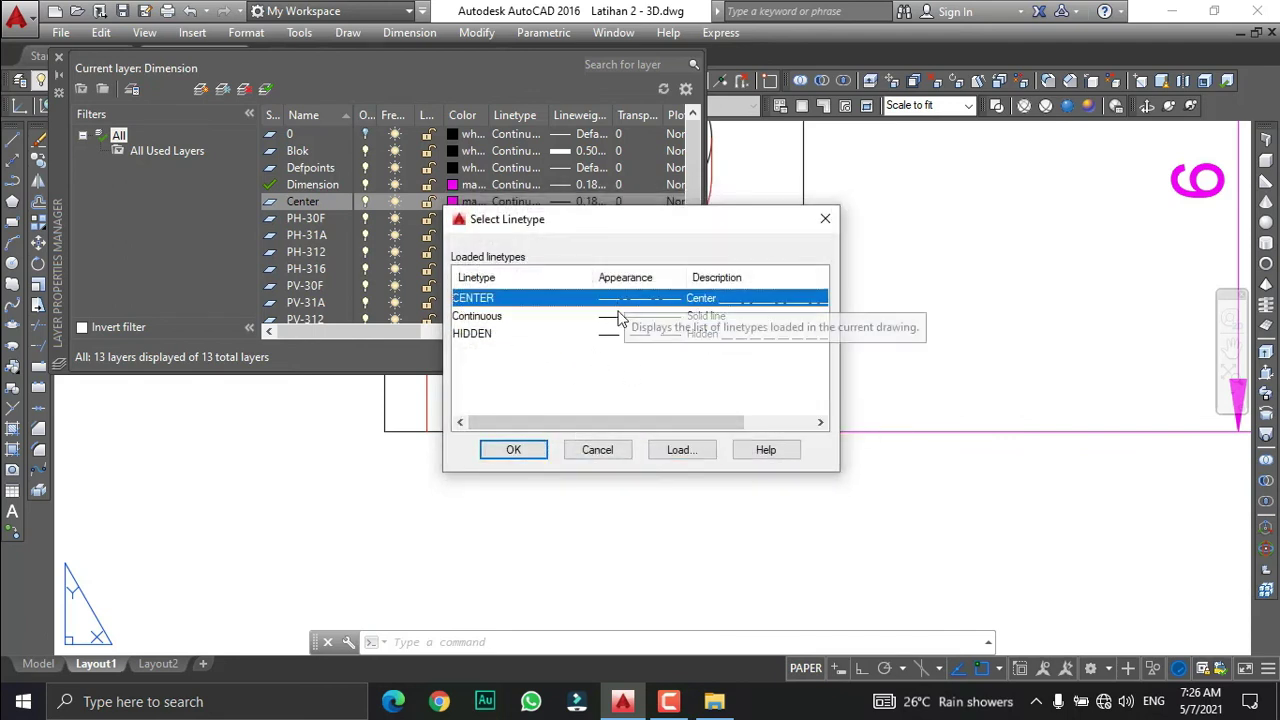
click(522, 449)
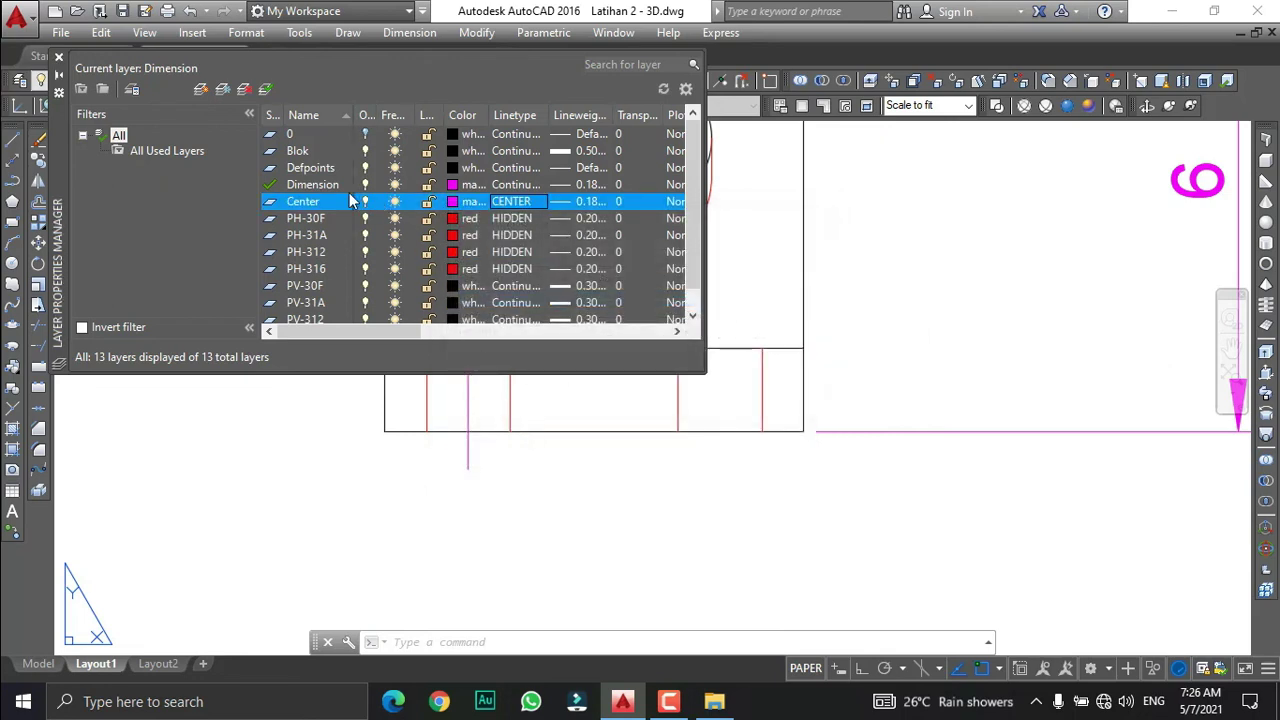
click(59, 57)
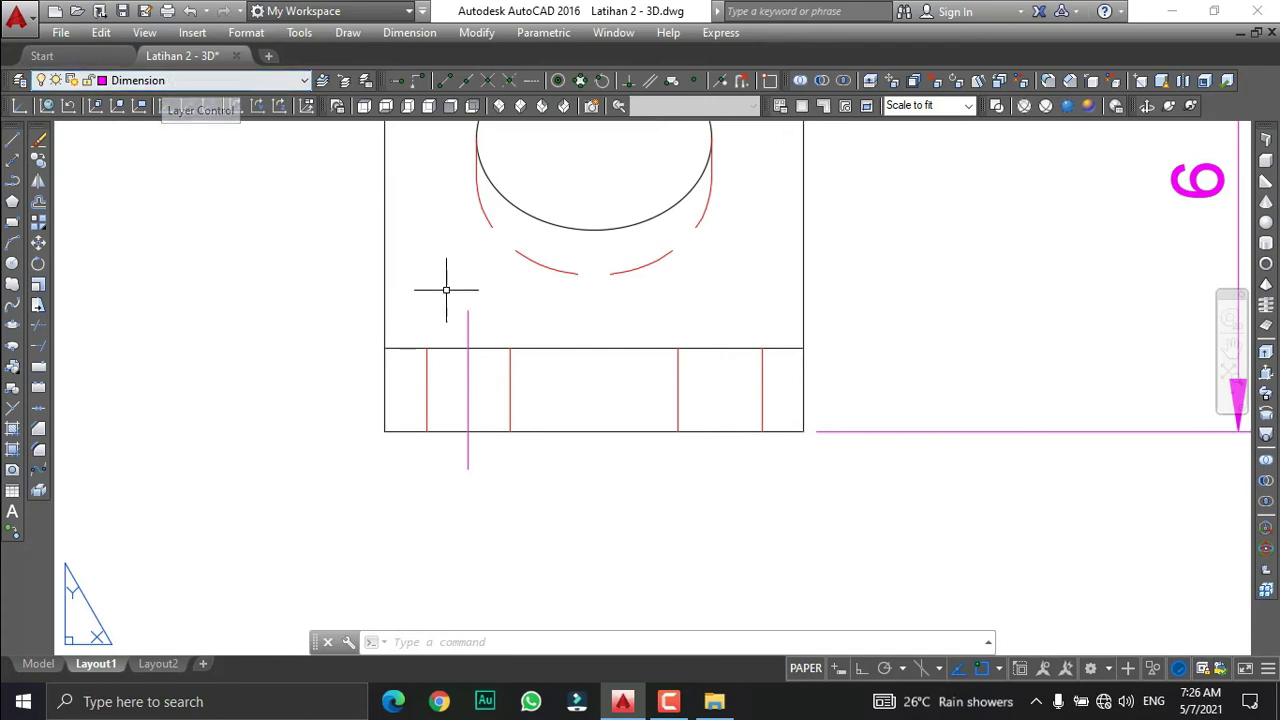
Move the vertical line through the front view's left hole to the Center layer.
click(469, 374)
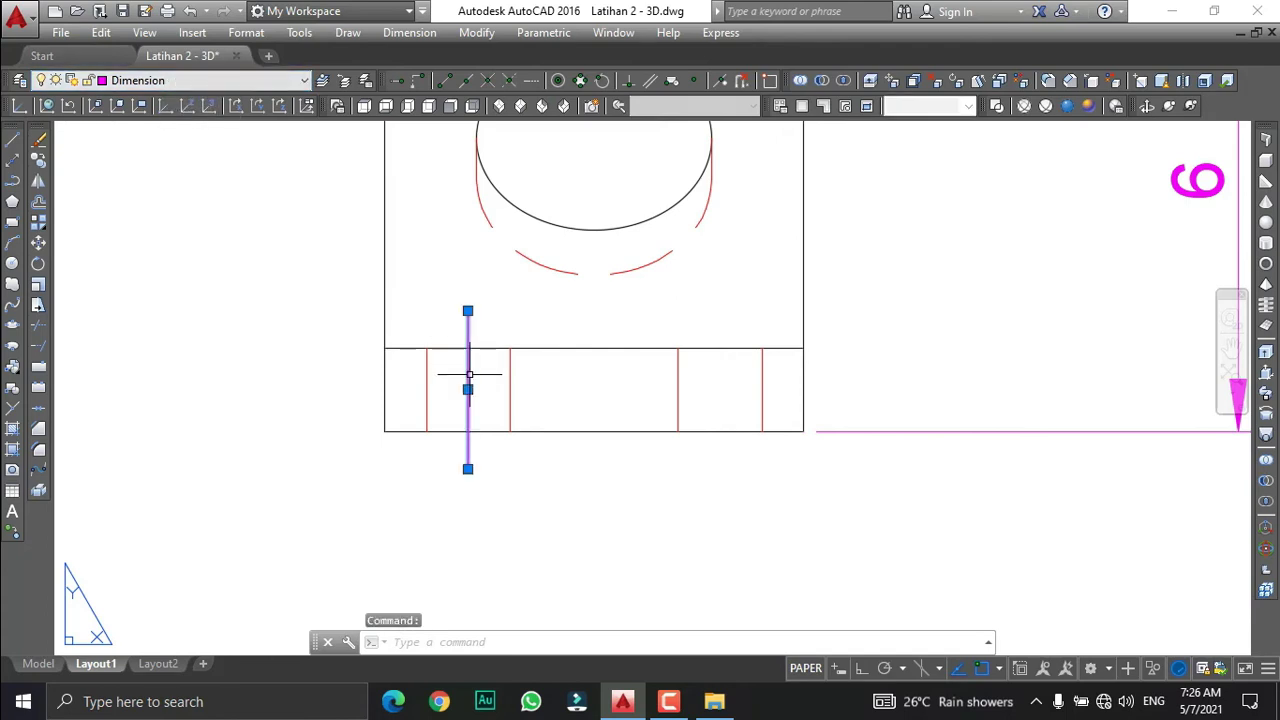
click(201, 80)
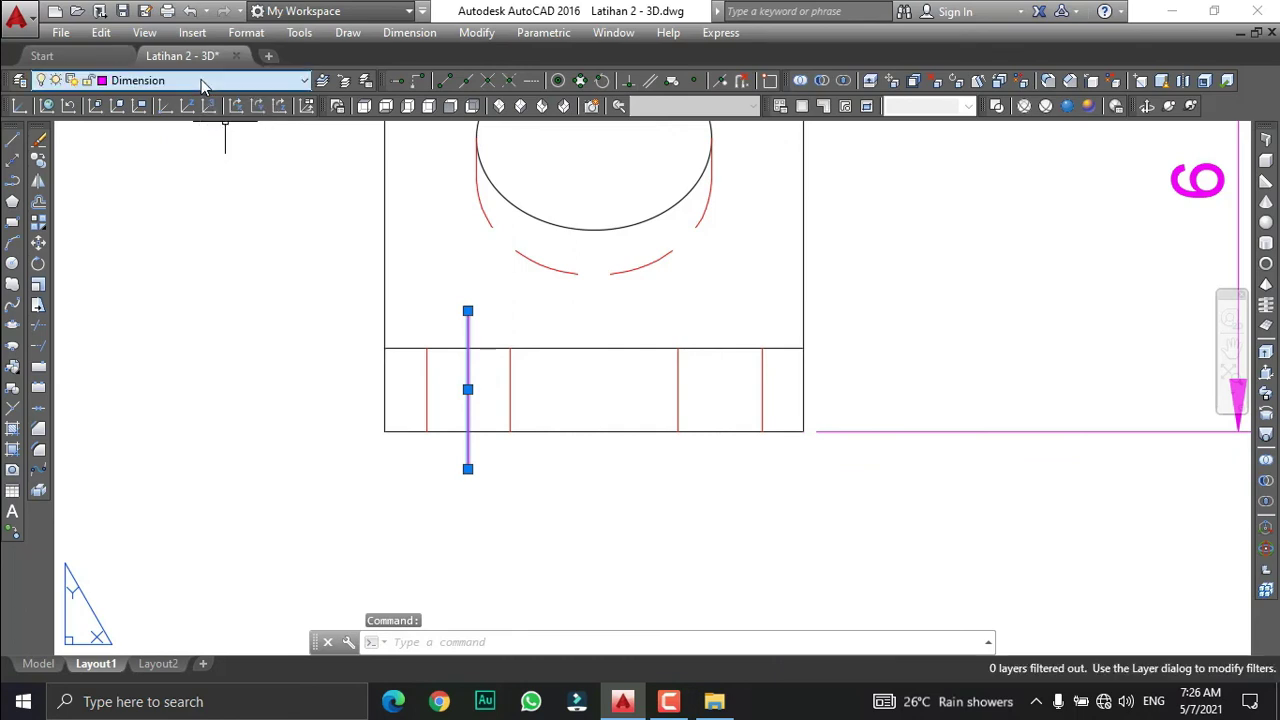
click(143, 136)
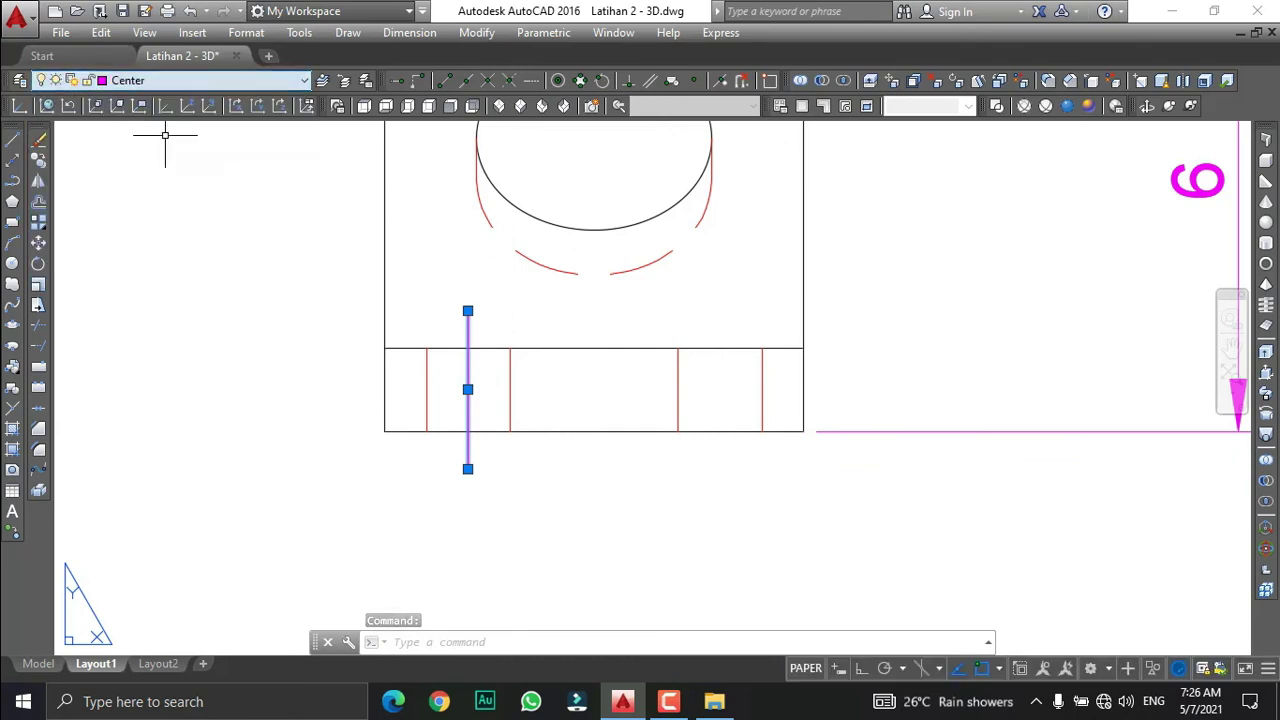
click(19, 80)
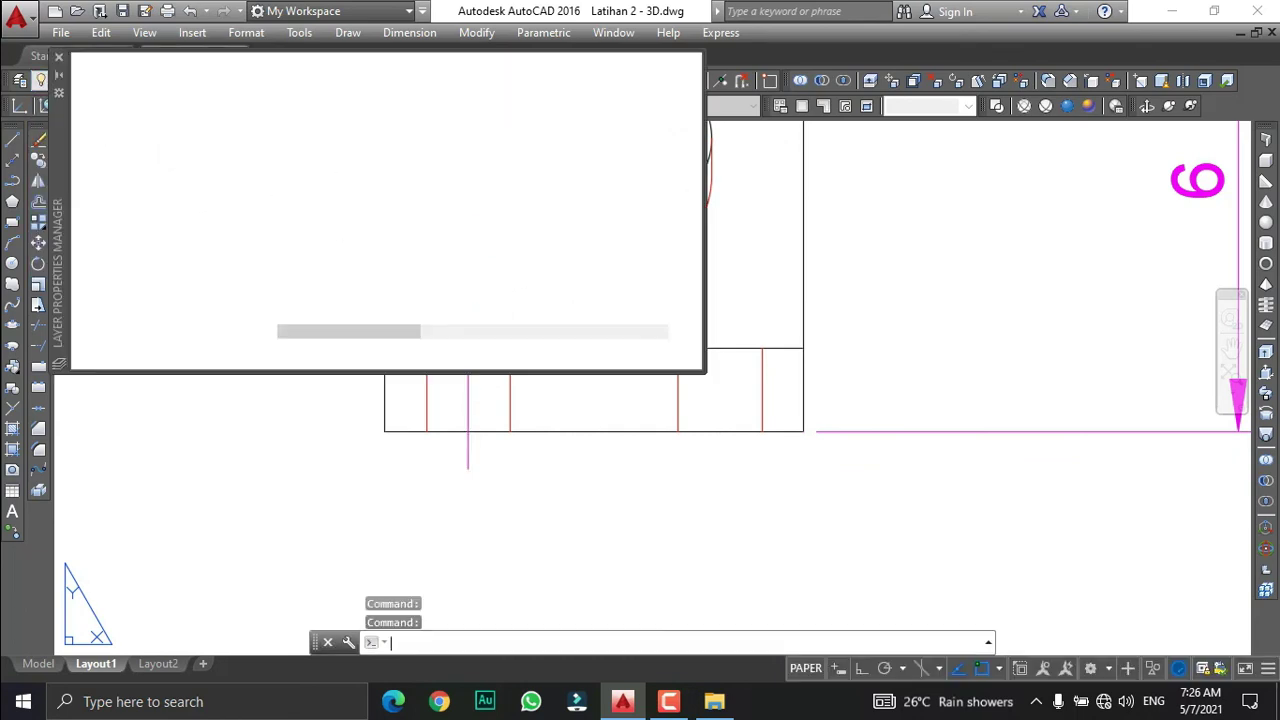
click(60, 57)
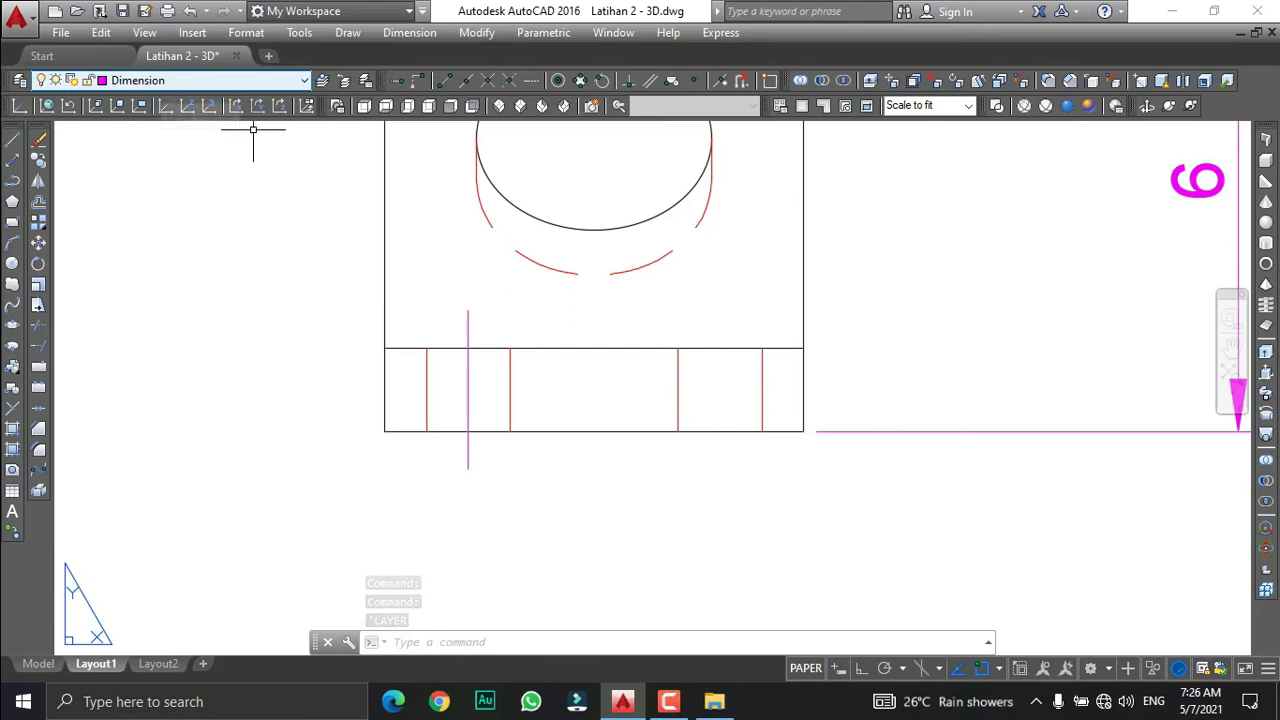
Check that the vertical line is on the Center layer and review the linetype assigned to that layer.
click(471, 320)
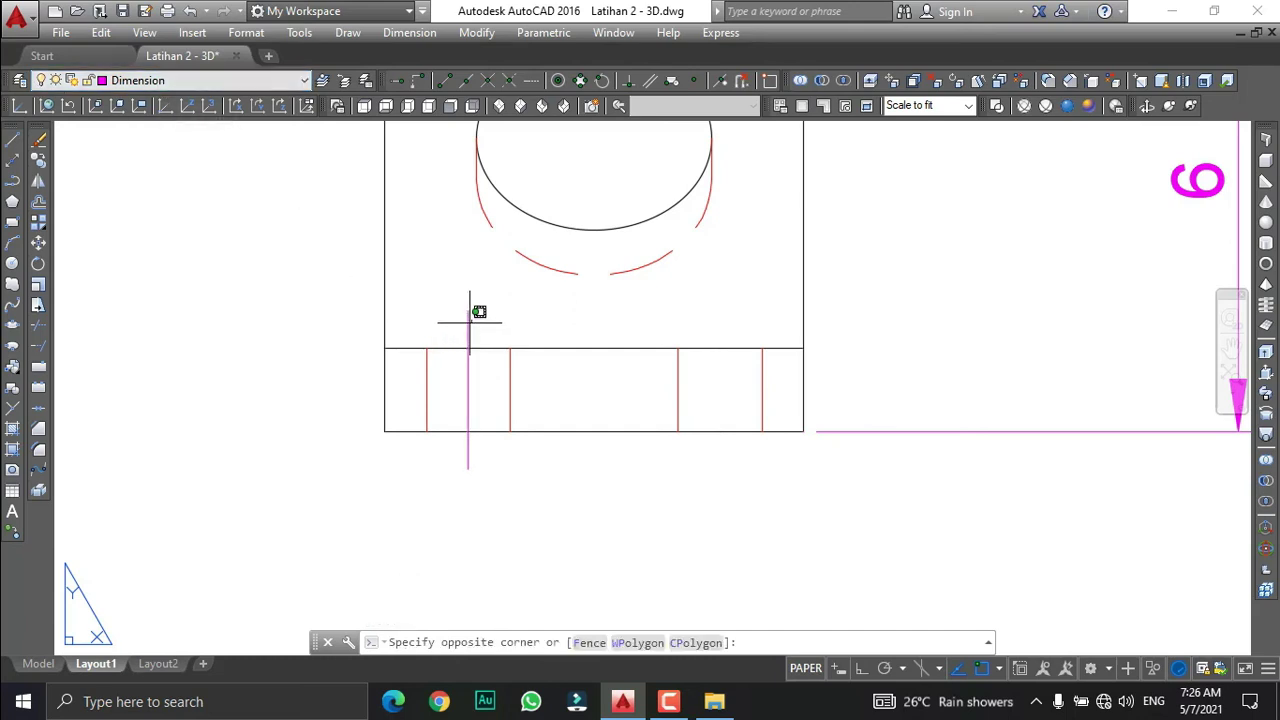
click(466, 323)
click(193, 76)
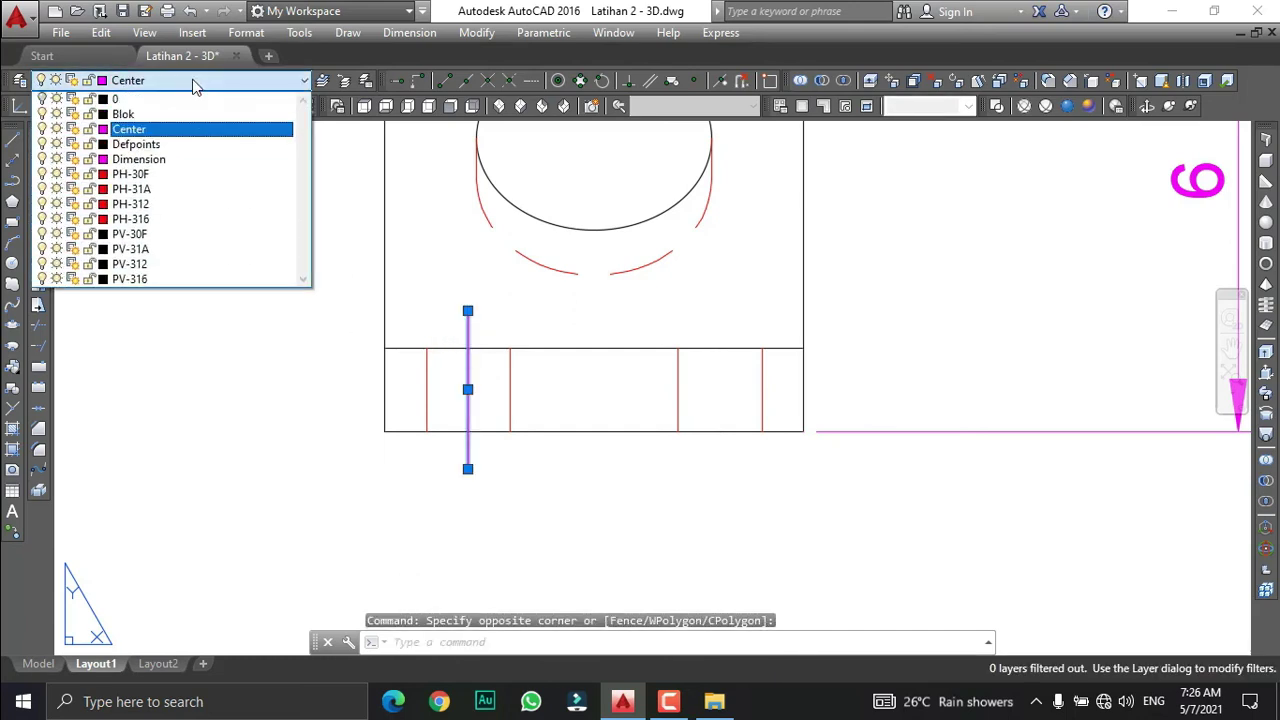
click(130, 129)
click(20, 80)
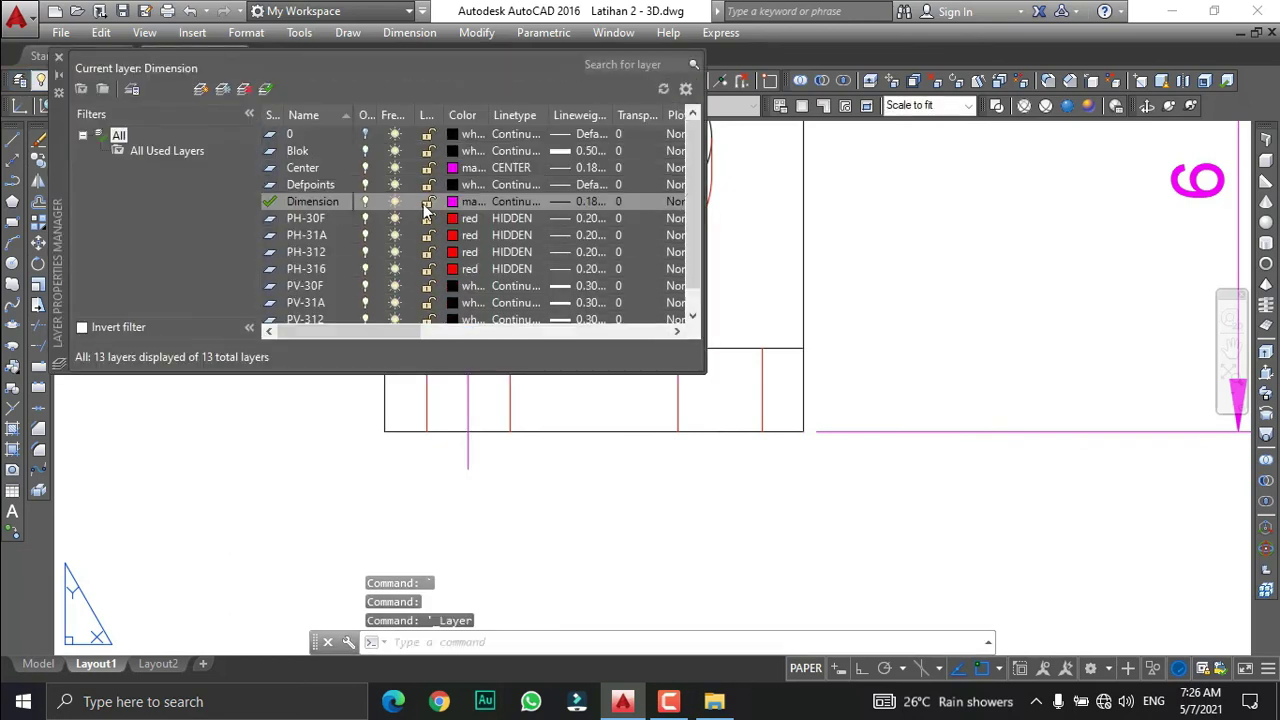
click(506, 168)
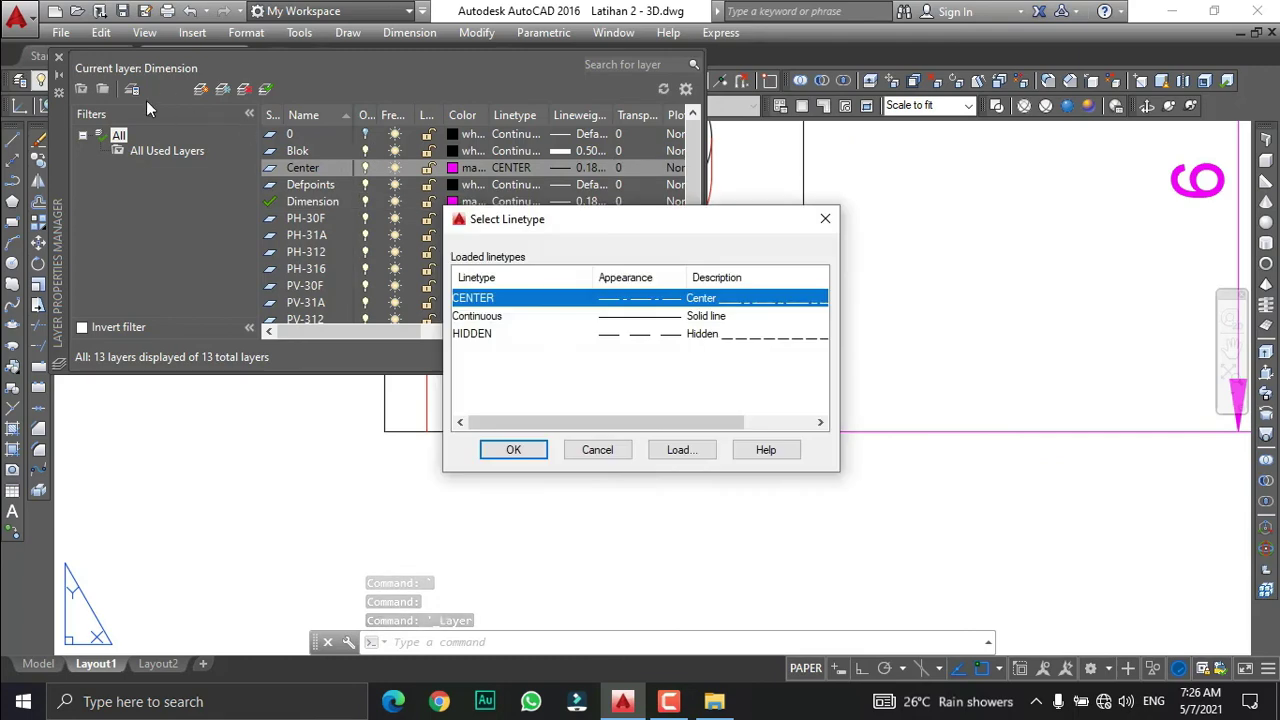
click(603, 452)
click(58, 58)
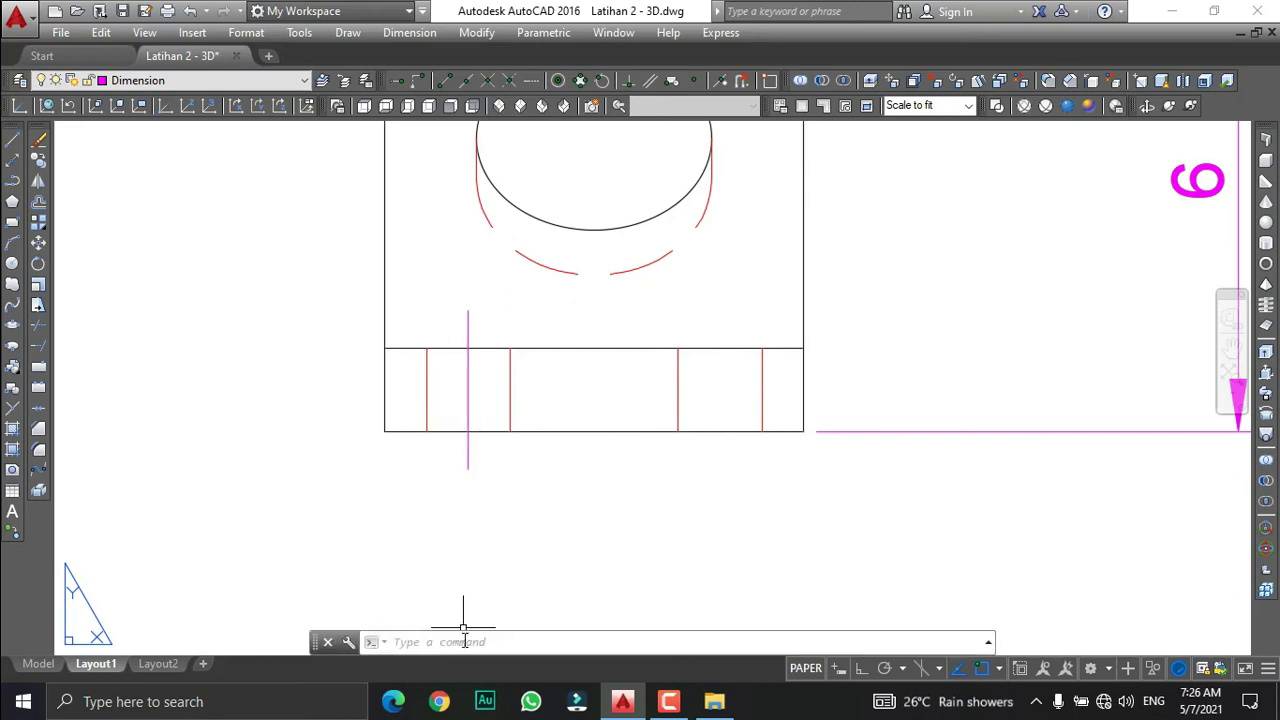
Set the global linetype scale factor to 0.2 with LTSCALE.
text(lts)
key(Return)
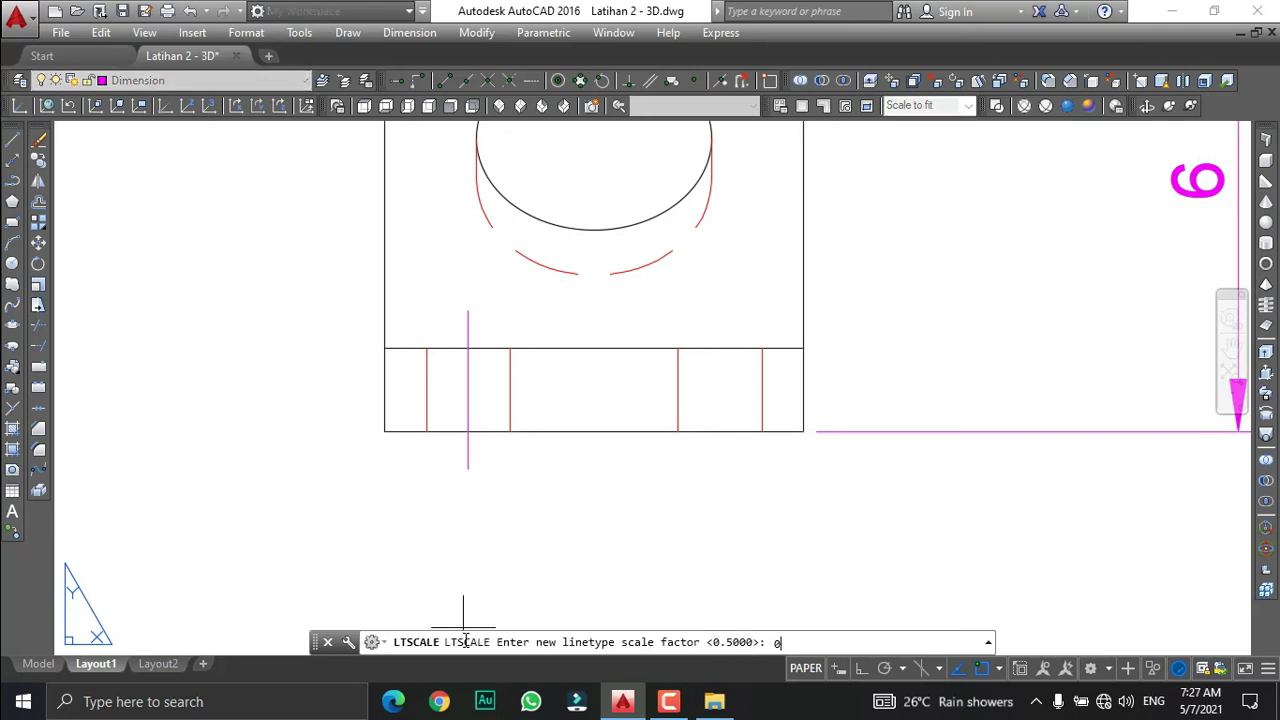
key(Return)
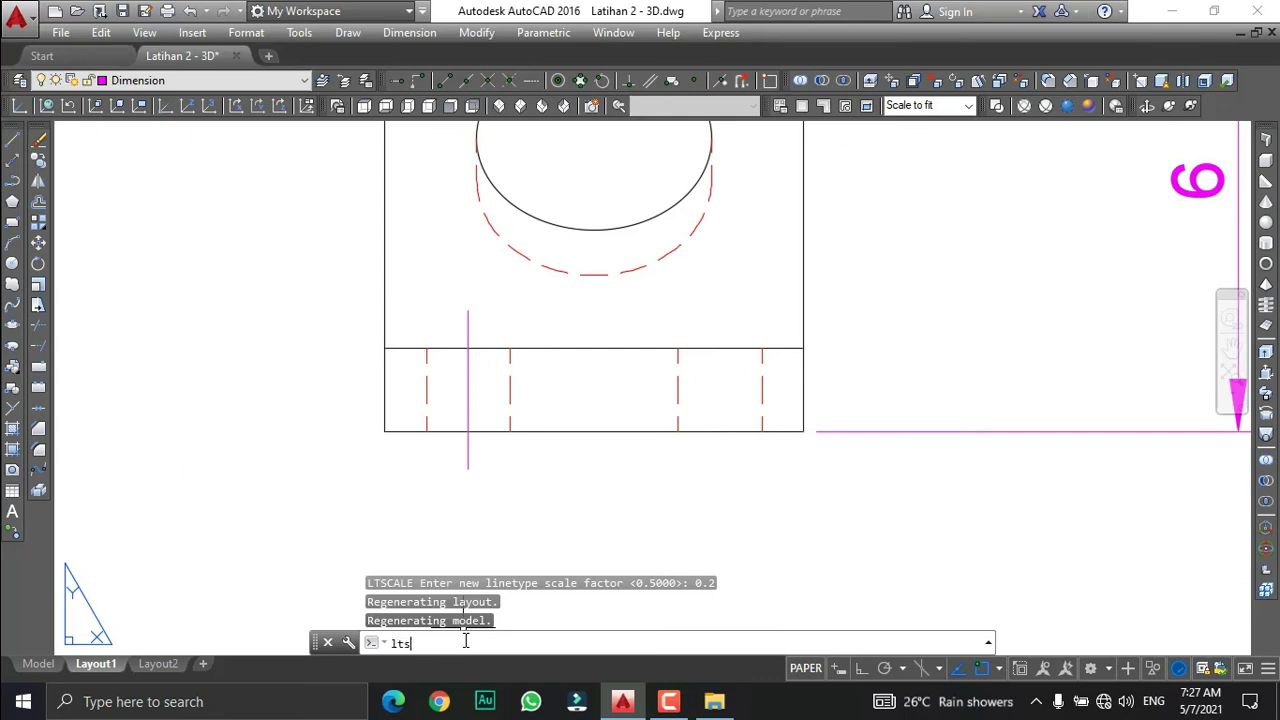
Set the global linetype scale factor to 0.1 with LTSCALE.
text(lts)
key(Return)
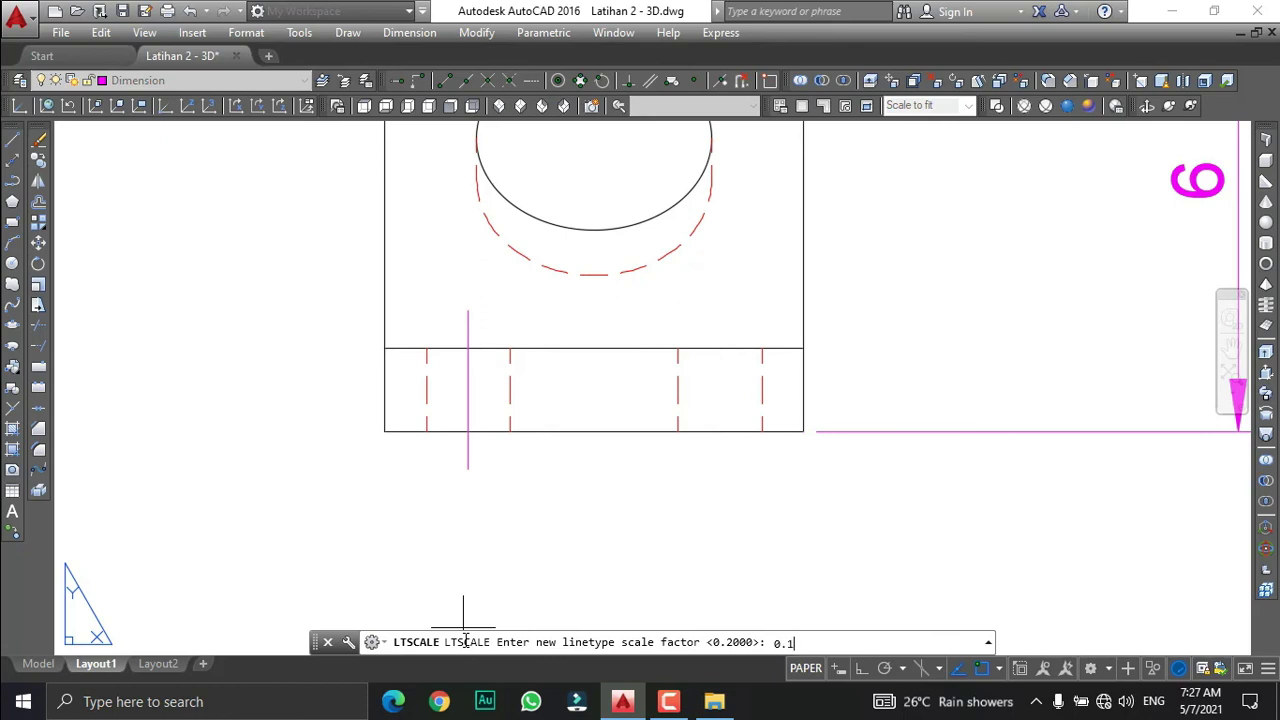
key(Return)
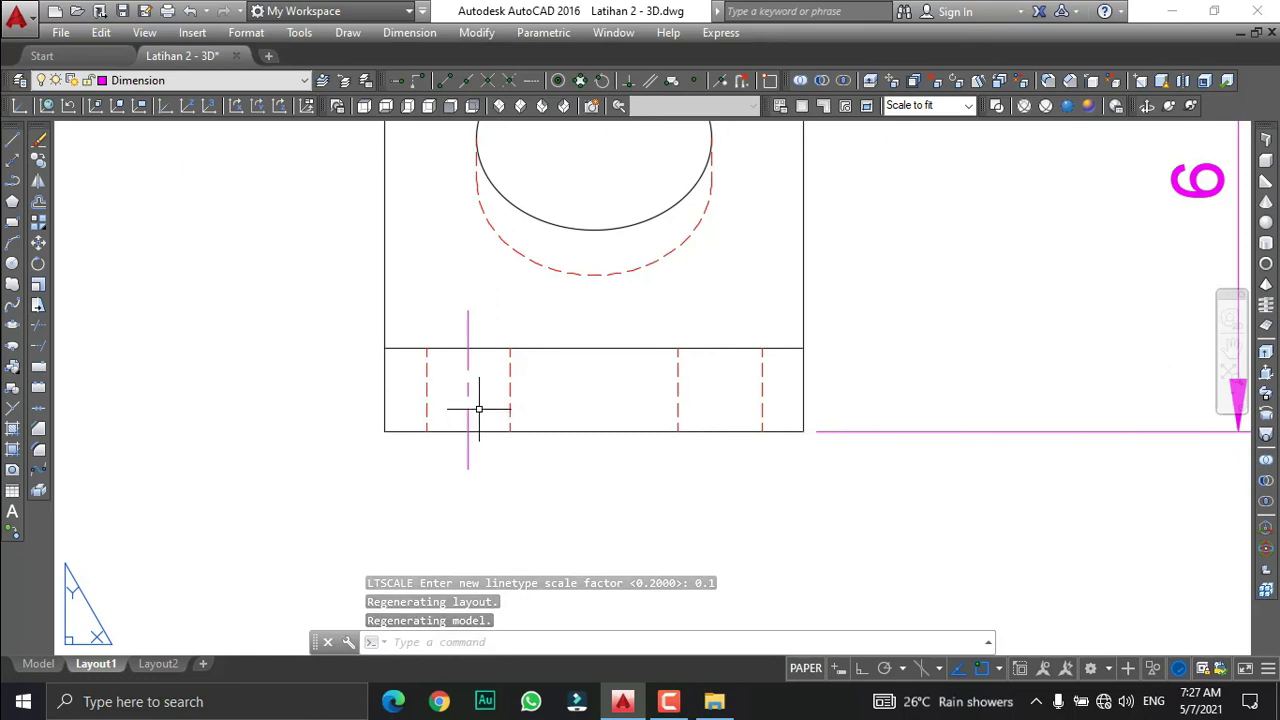
Copy the front view's left hole centre line to the right hole, using the holes' upper right corners as reference points.
click(41, 167)
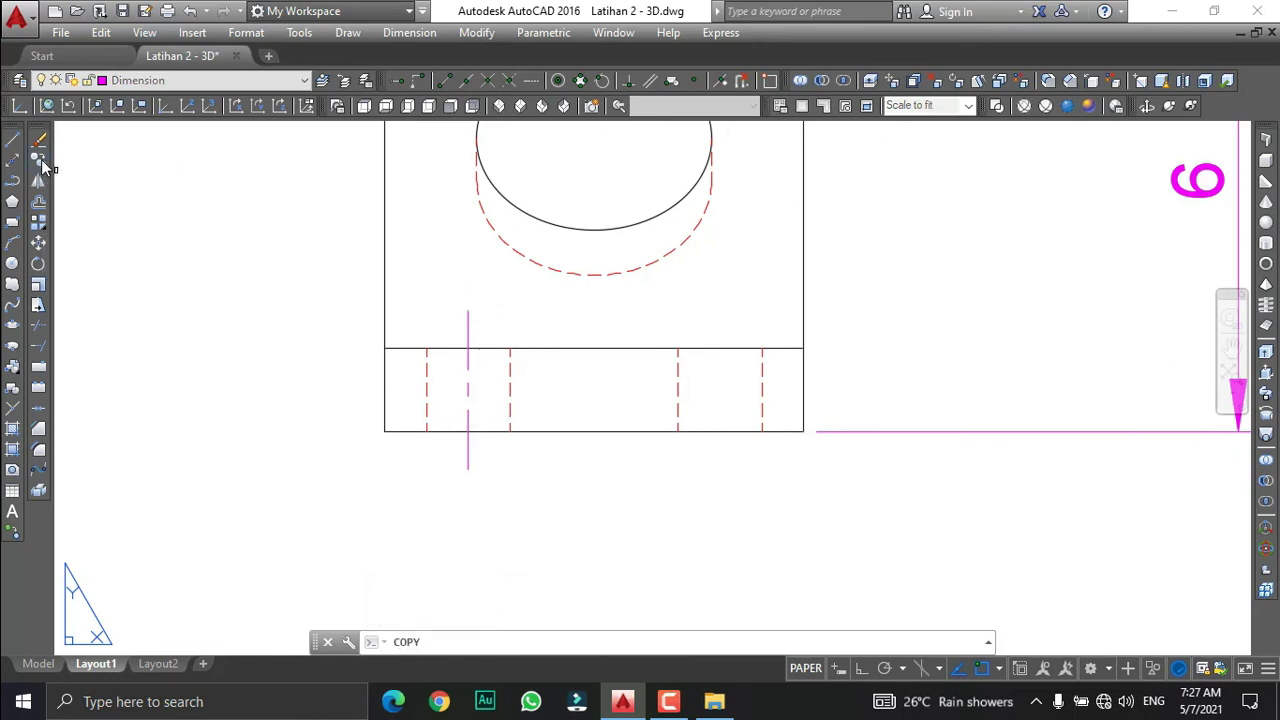
click(467, 332)
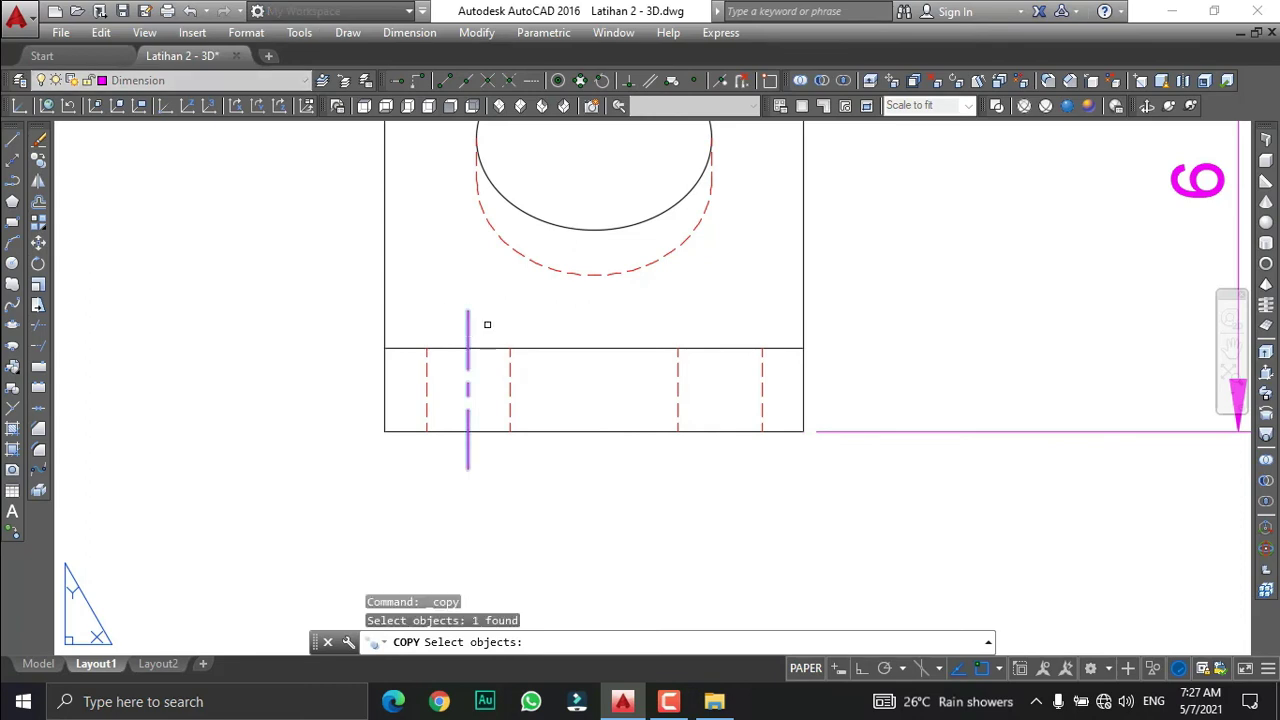
key(Return)
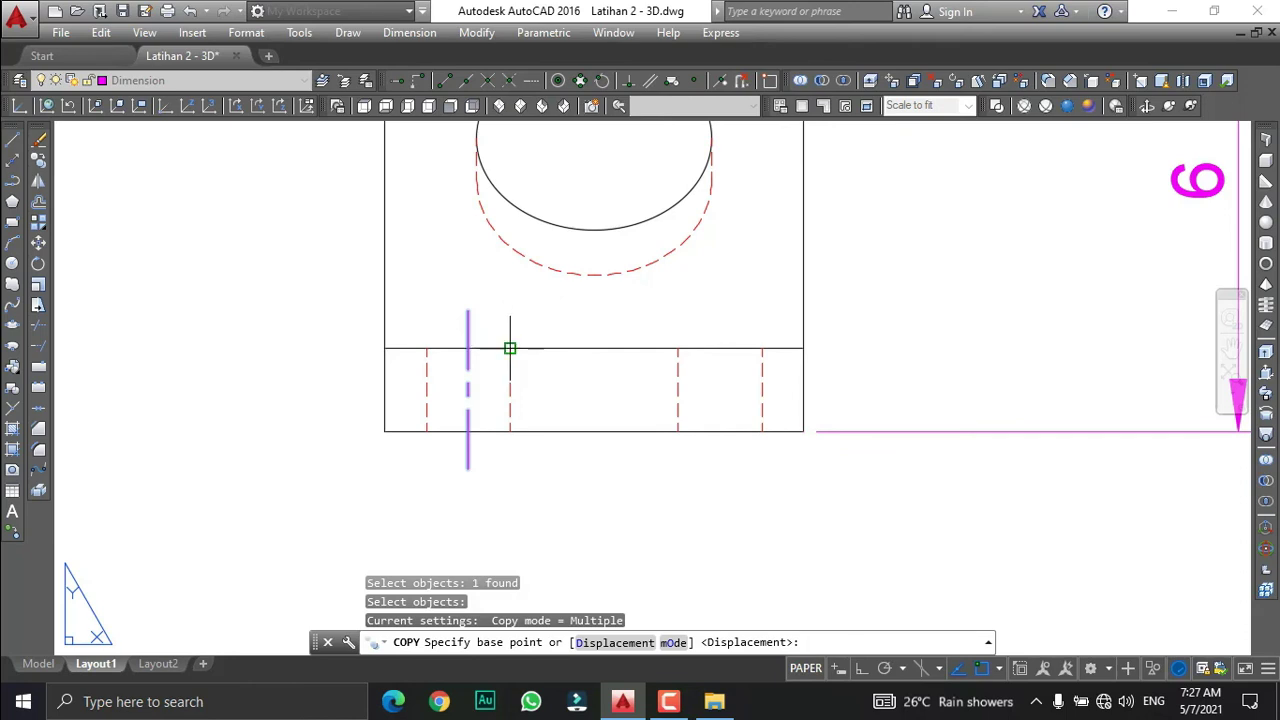
click(510, 348)
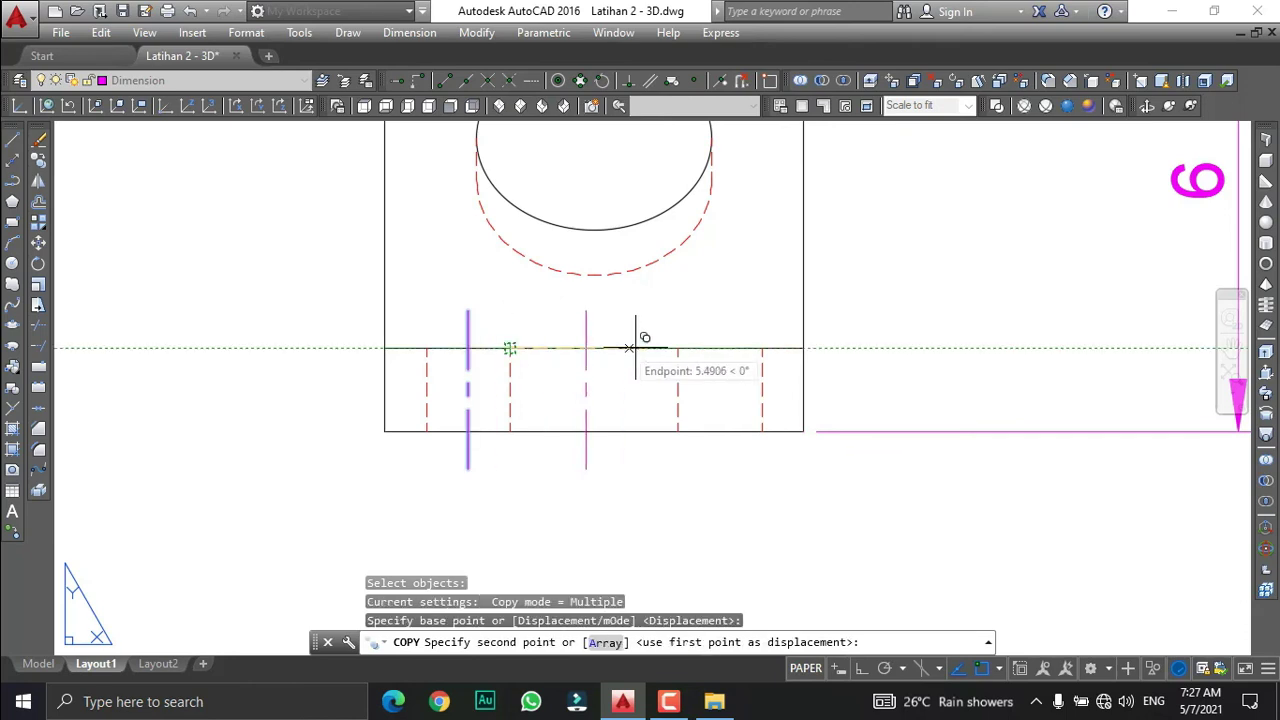
click(762, 348)
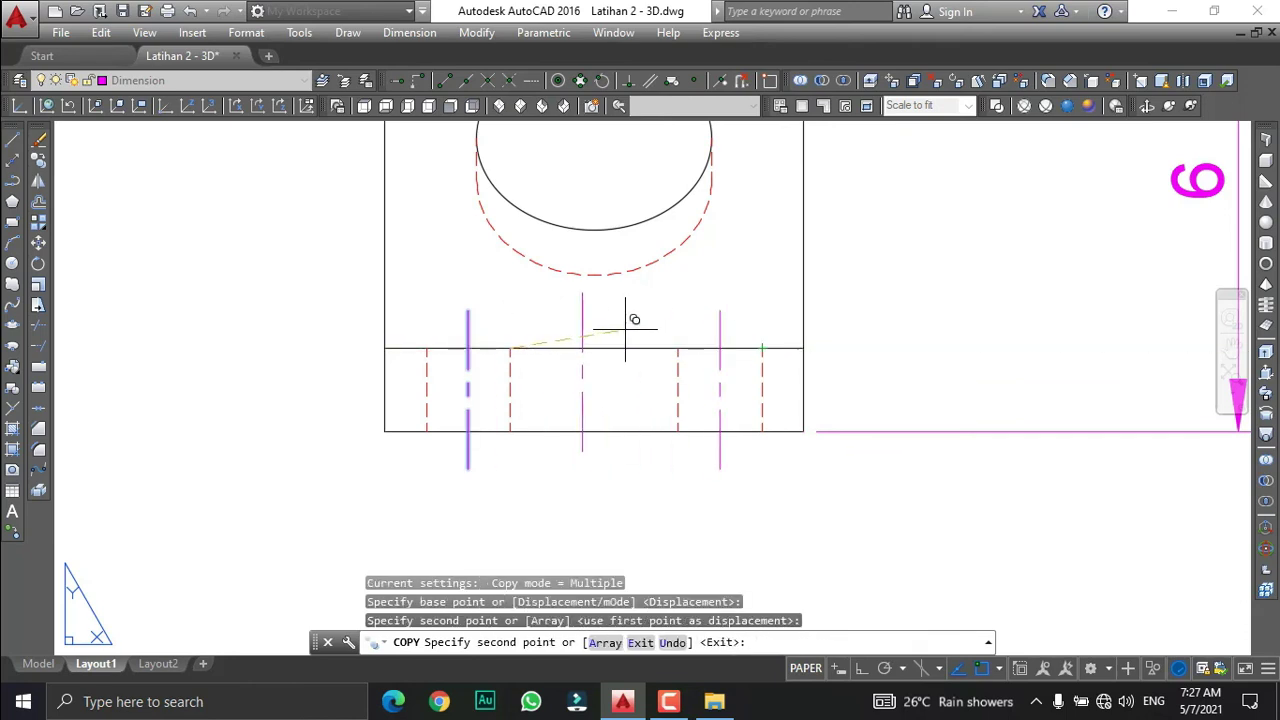
key(Return)
Copy the front view's right hole centre line onto the base hole in the side view, aligned by the hole's upper right corner.
scroll(585, 345, down, 6)
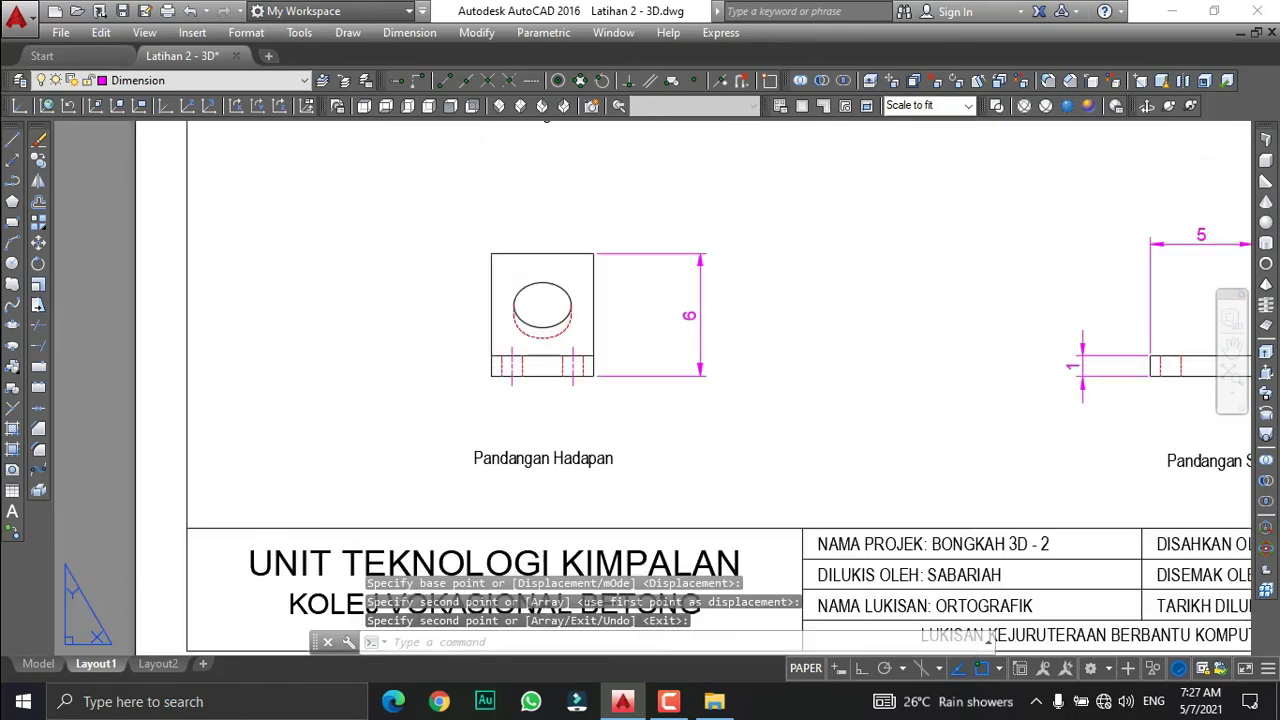
scroll(497, 350, down, 2)
scroll(915, 336, up, 2)
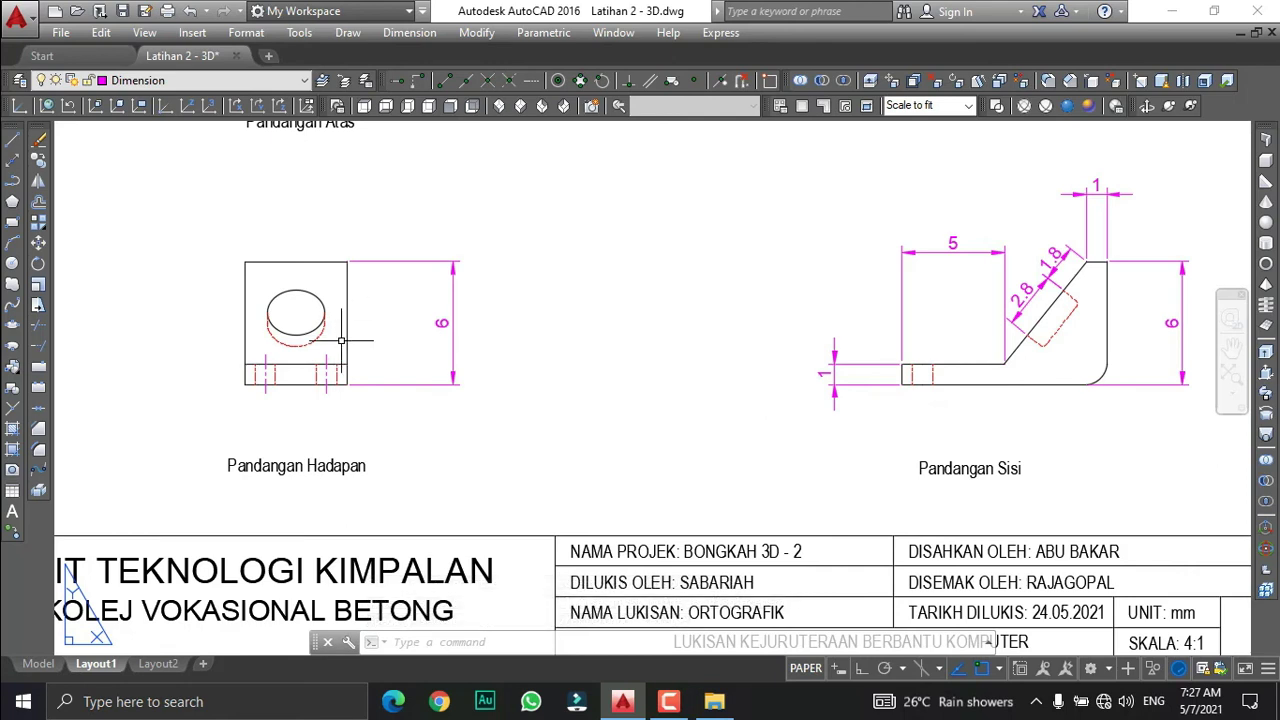
click(38, 160)
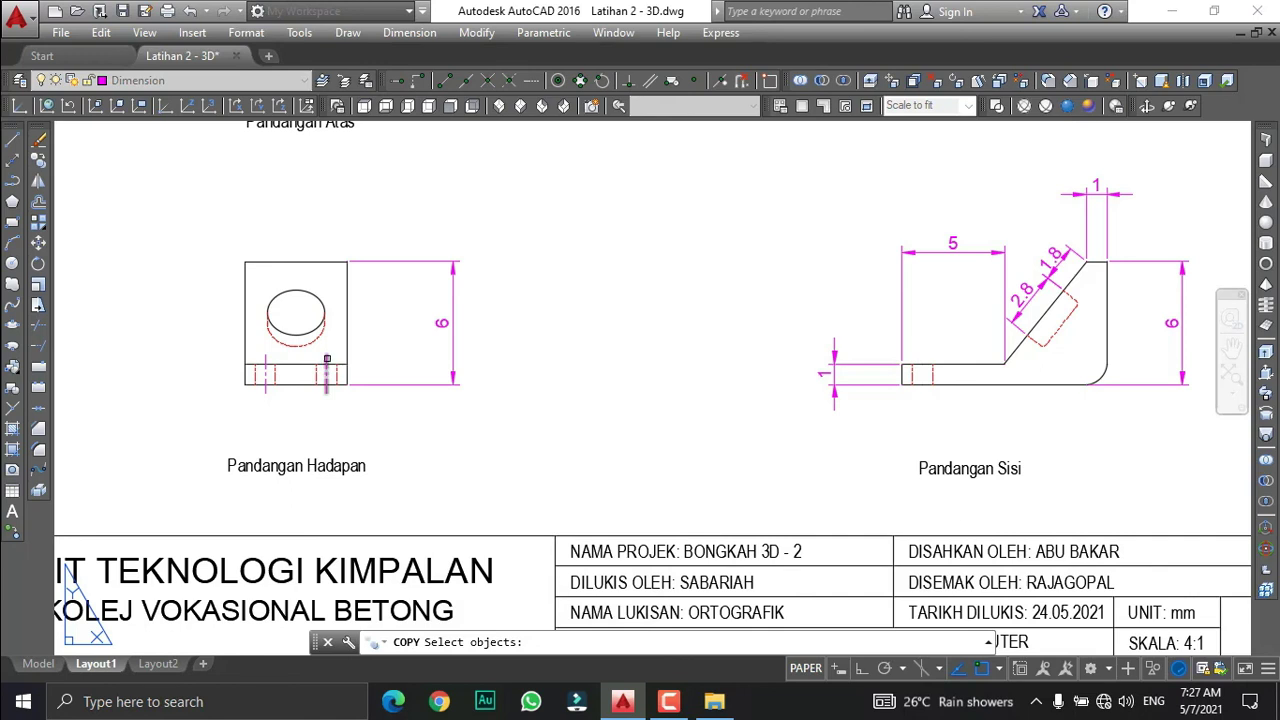
click(326, 358)
scroll(323, 363, up, 8)
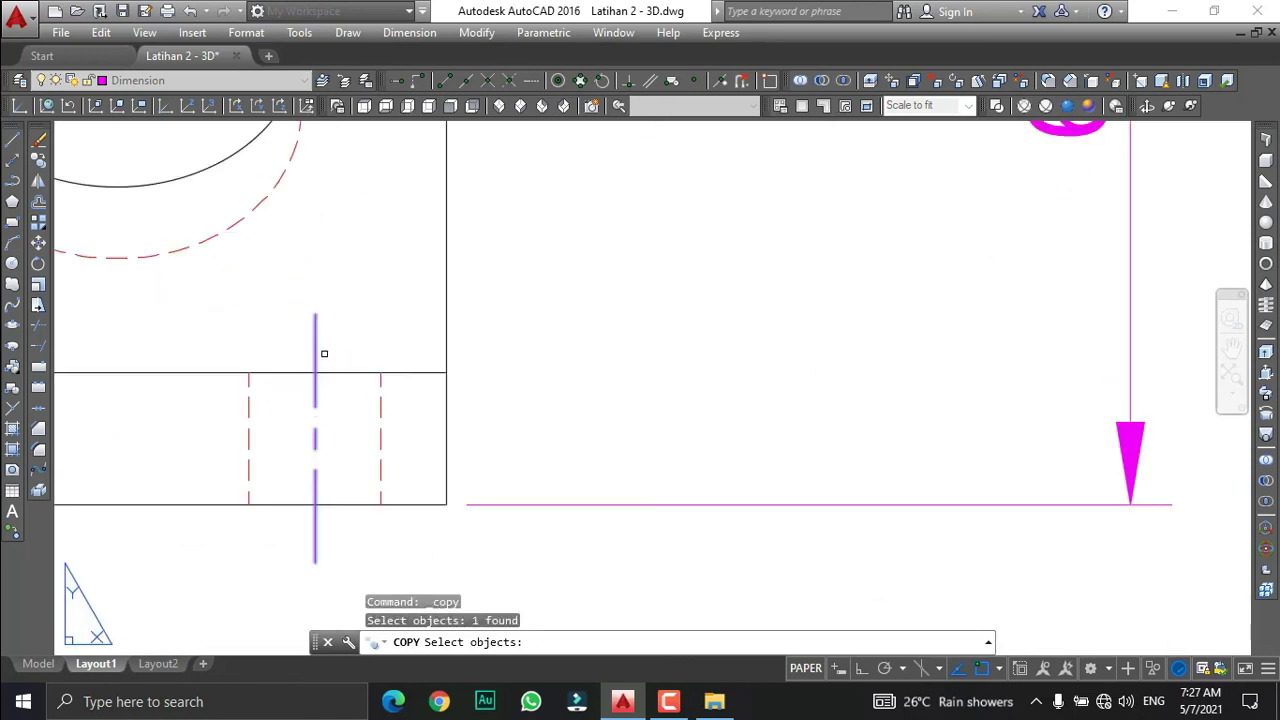
key(Return)
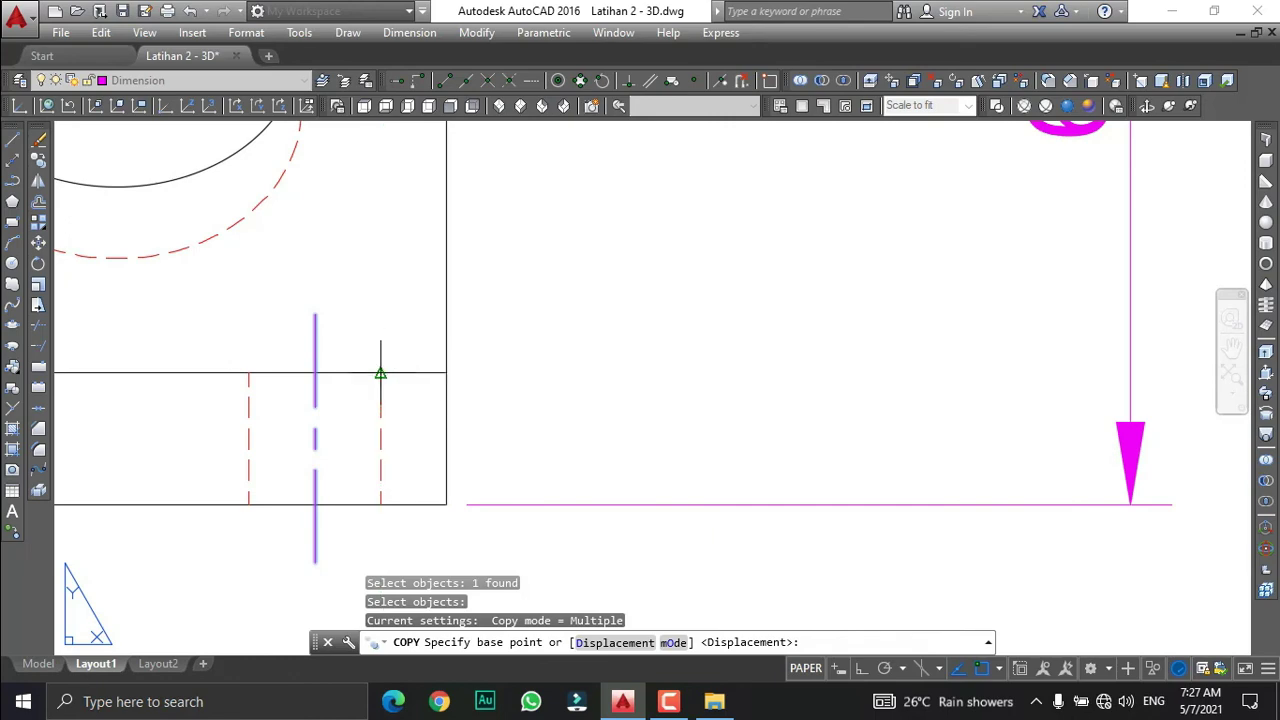
scroll(380, 373, down, 4)
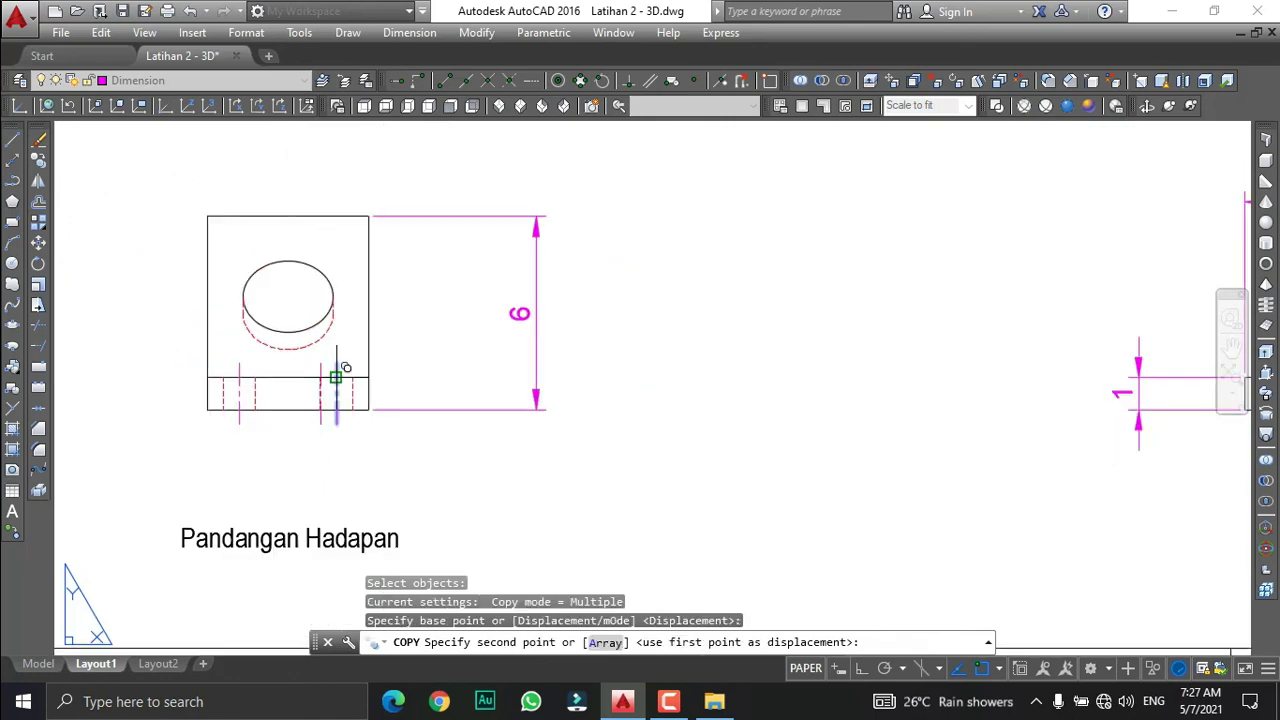
scroll(886, 373, up, 4)
scroll(886, 373, up, 4)
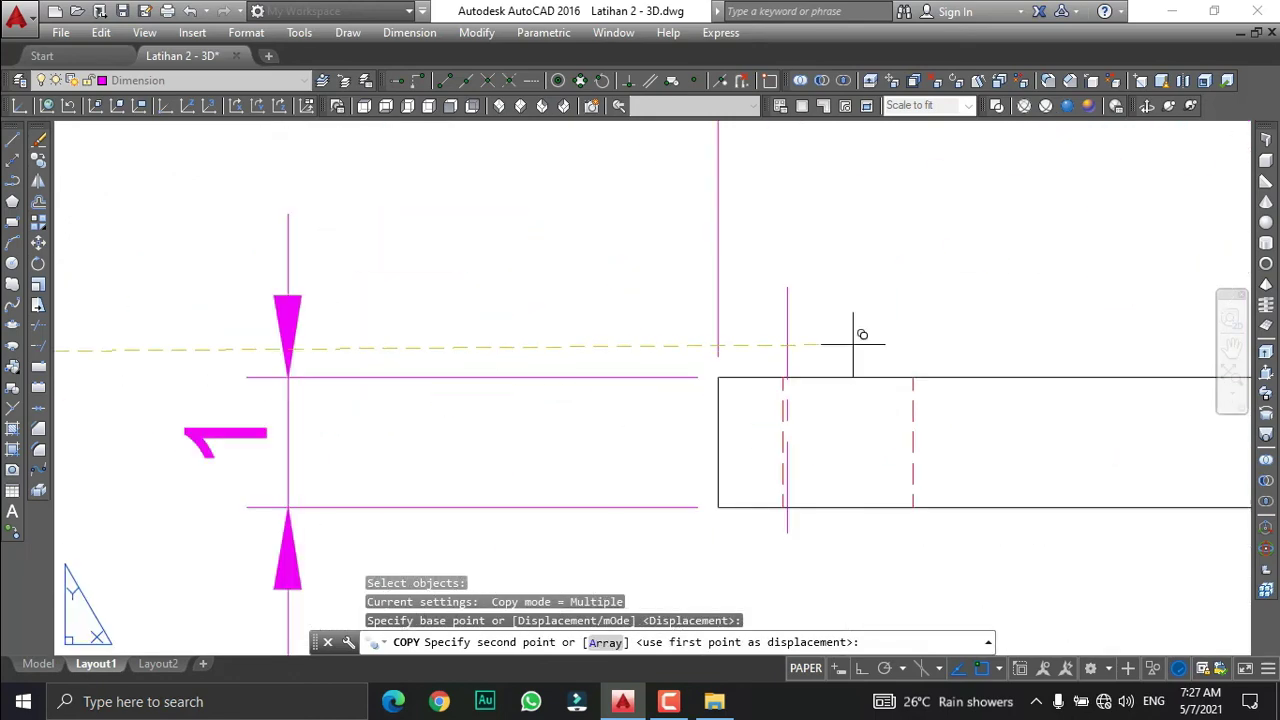
click(913, 377)
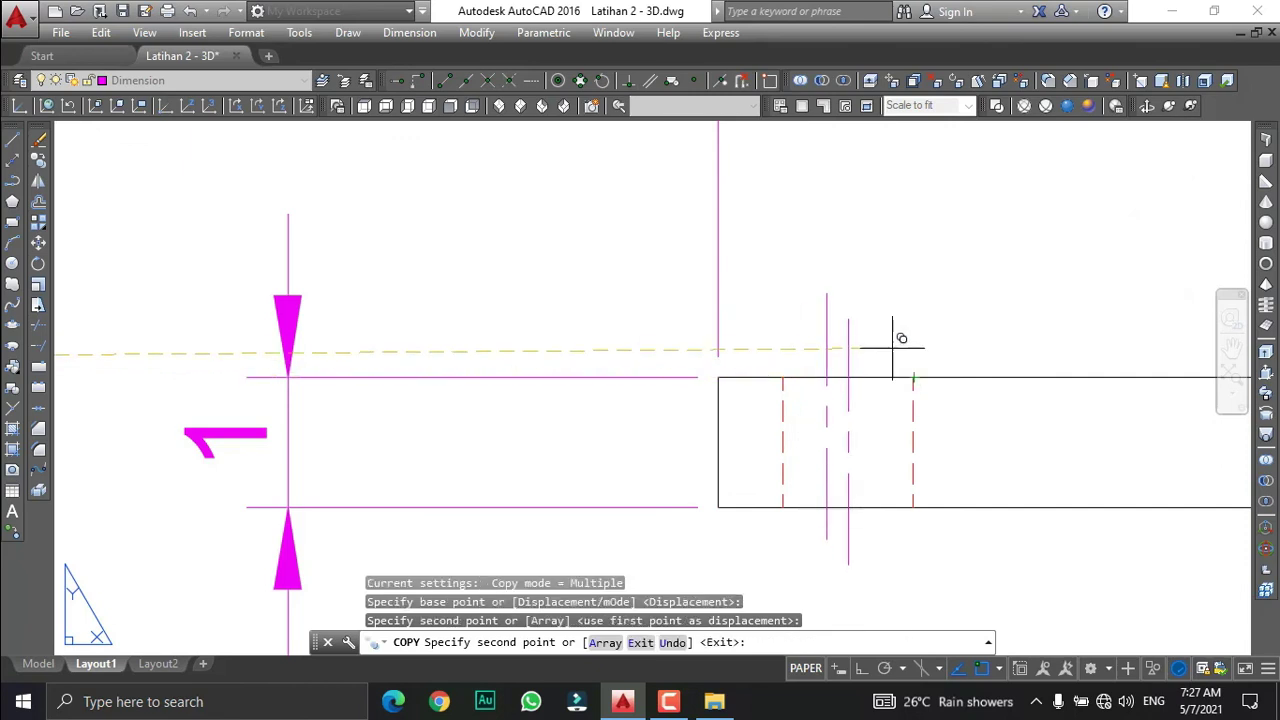
key(Return)
Open the plot settings for Layout1 and preview the sheet, closing the preview when finished.
scroll(721, 422, down, 4)
scroll(721, 422, down, 2)
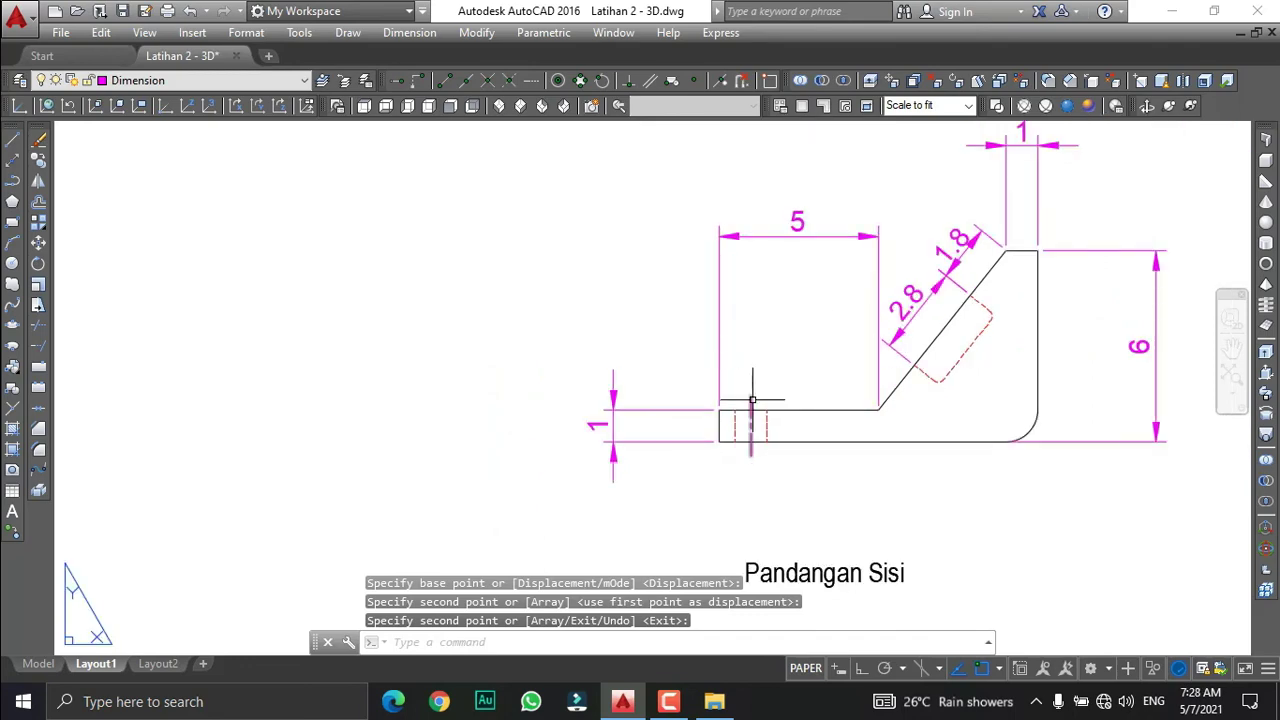
scroll(749, 400, down, 4)
scroll(569, 293, up, 1)
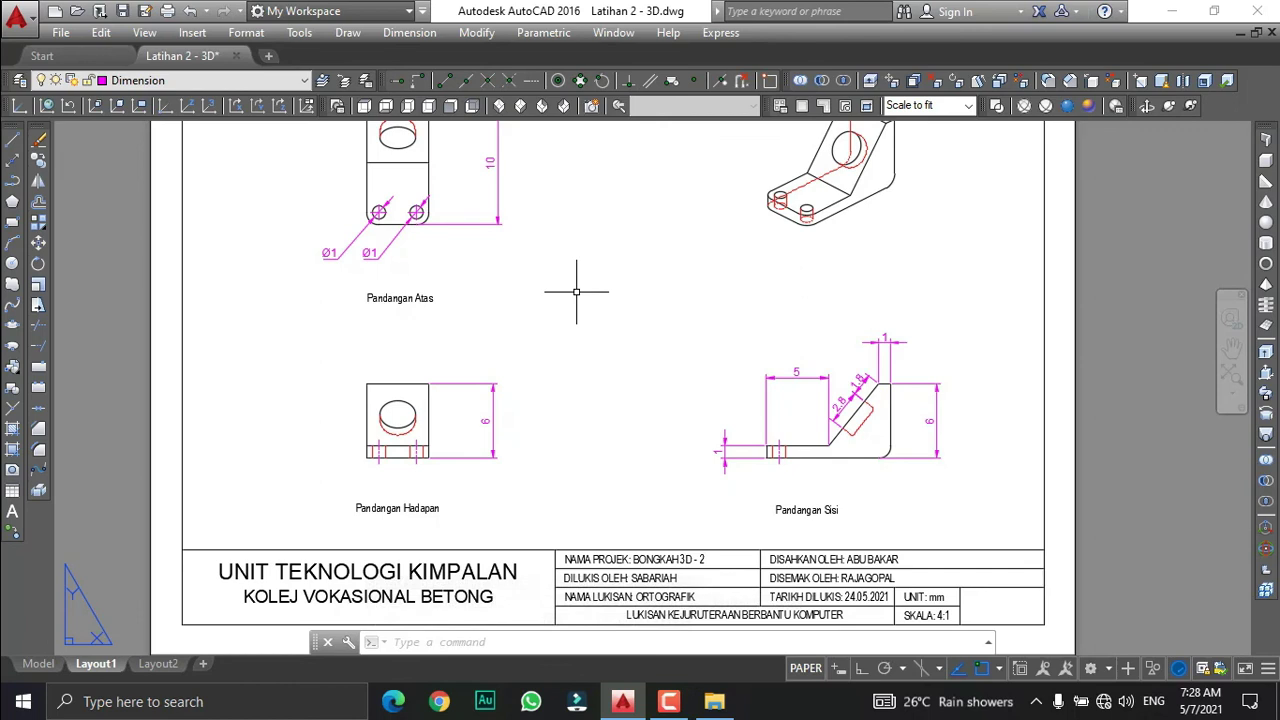
scroll(585, 293, down, 3)
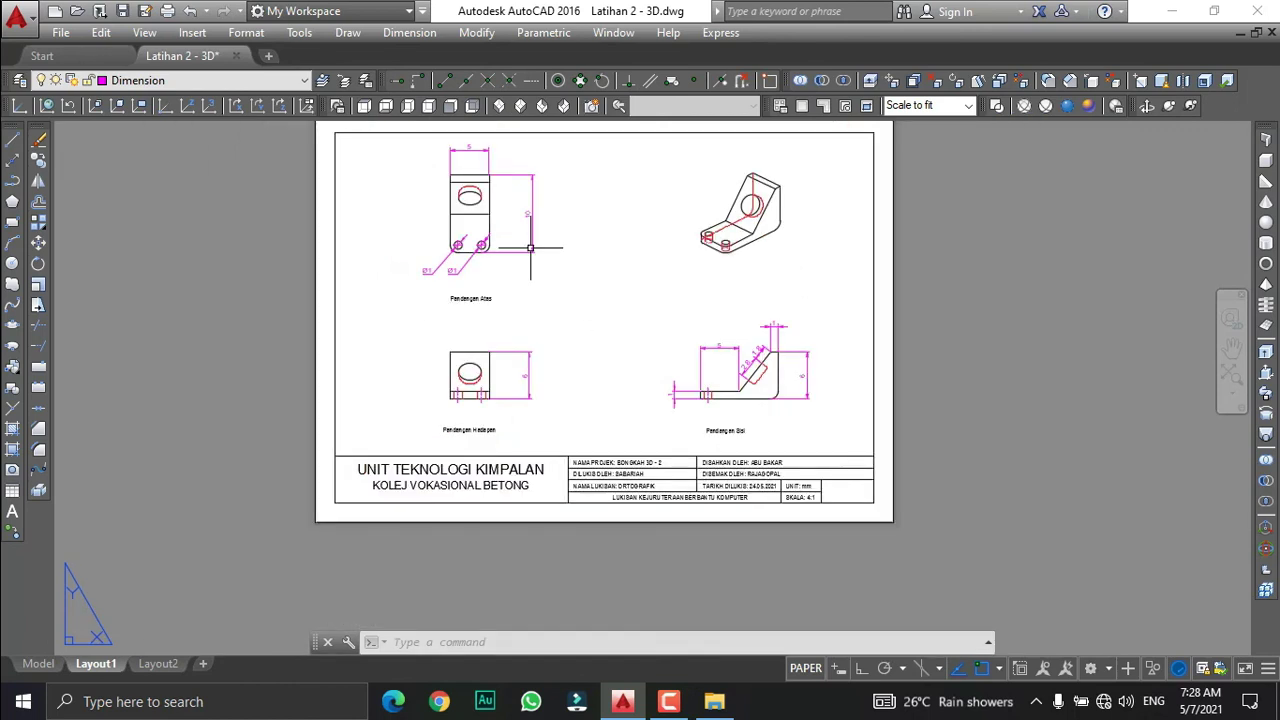
click(20, 20)
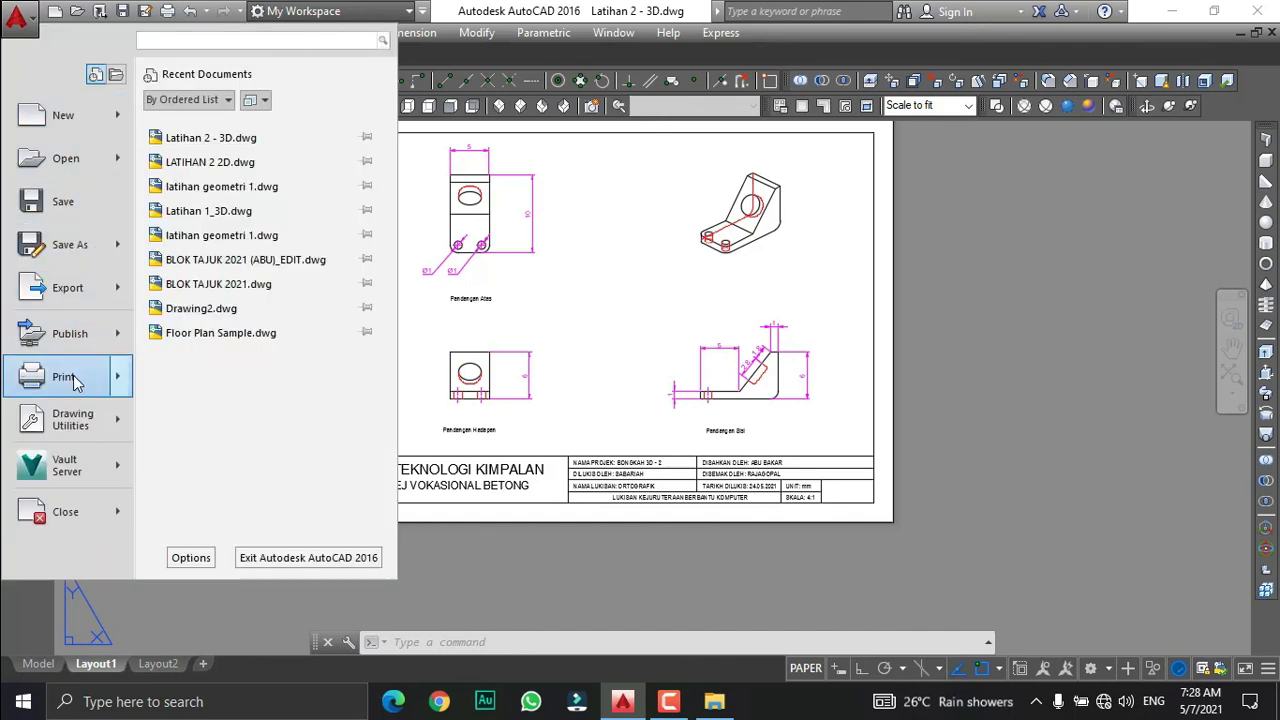
mouse_move(75, 383)
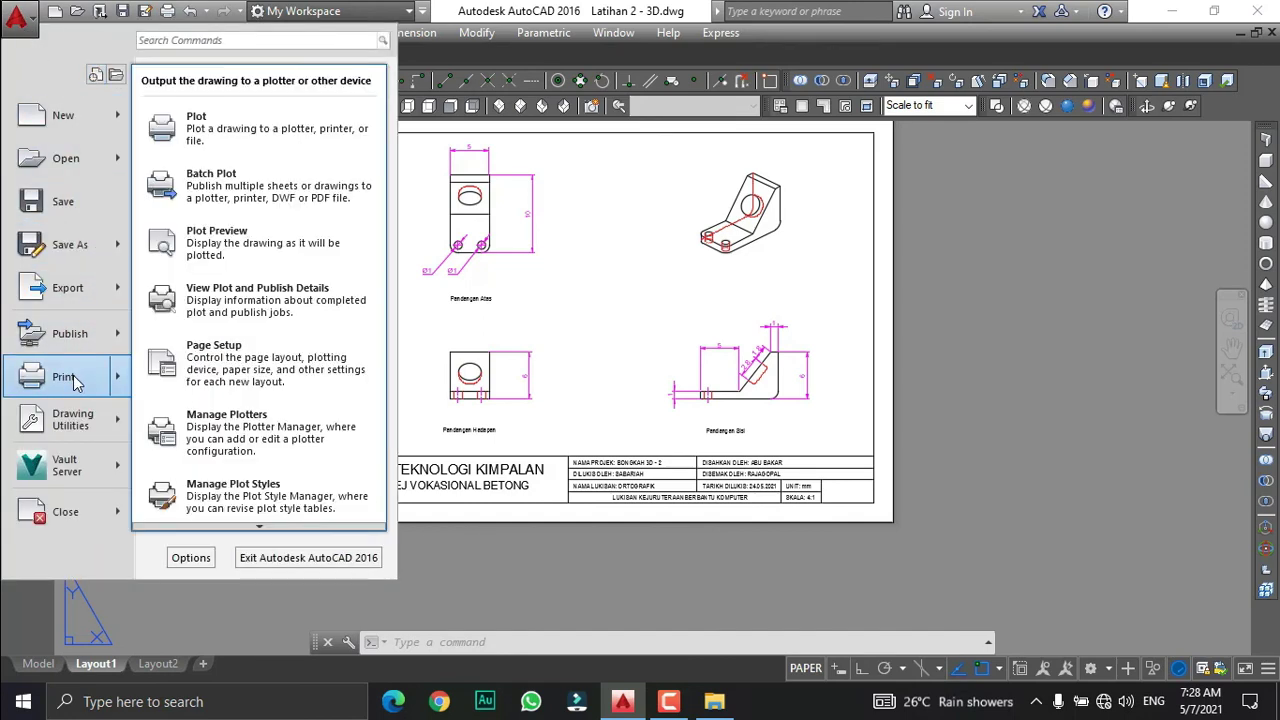
click(238, 146)
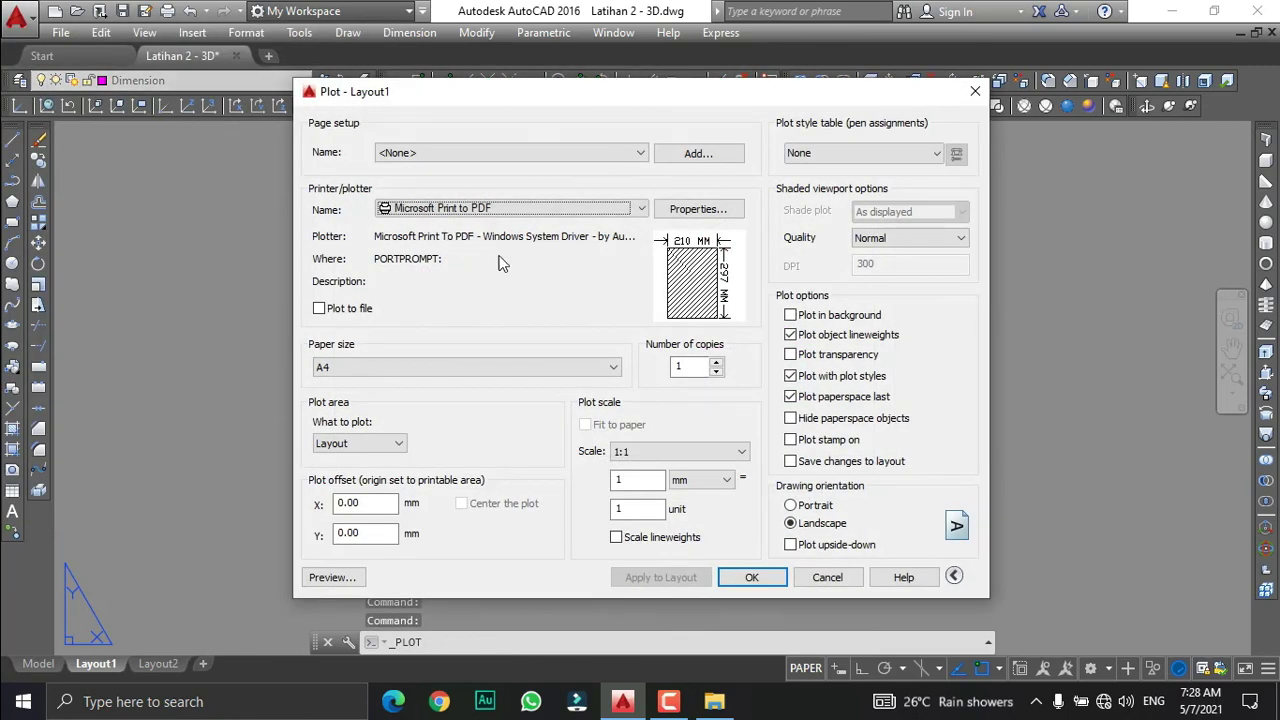
click(335, 577)
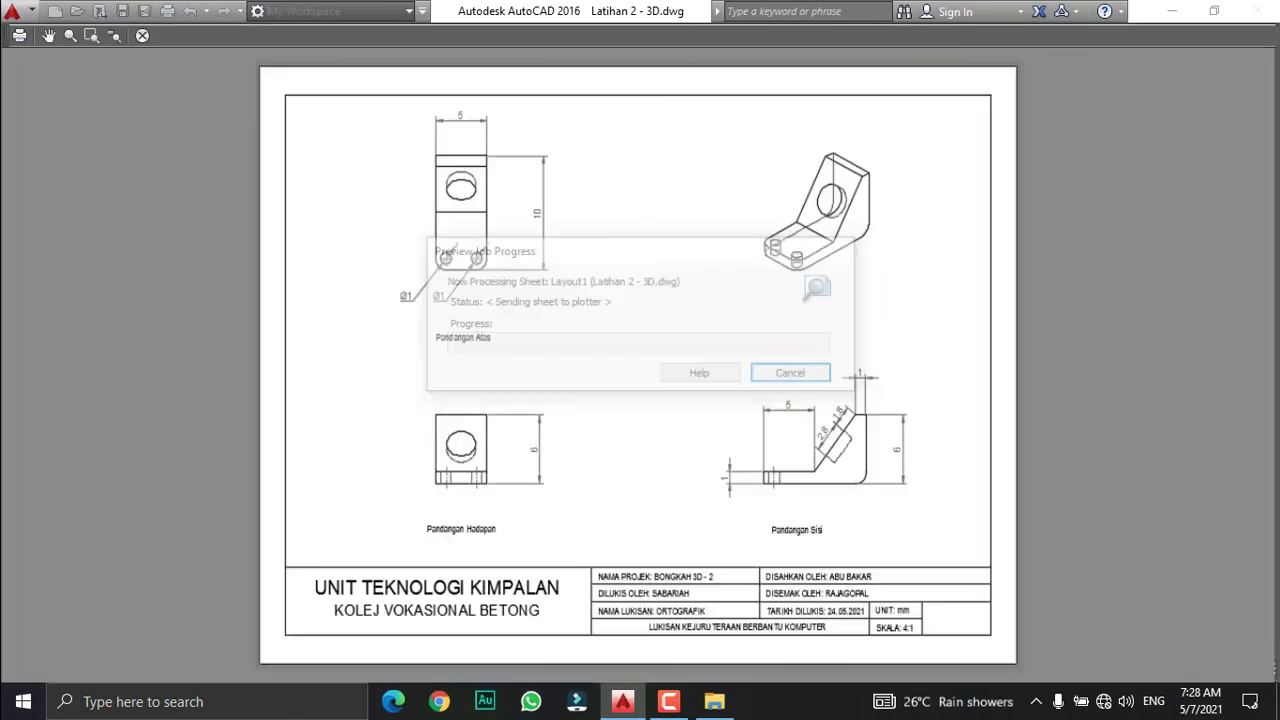
click(142, 36)
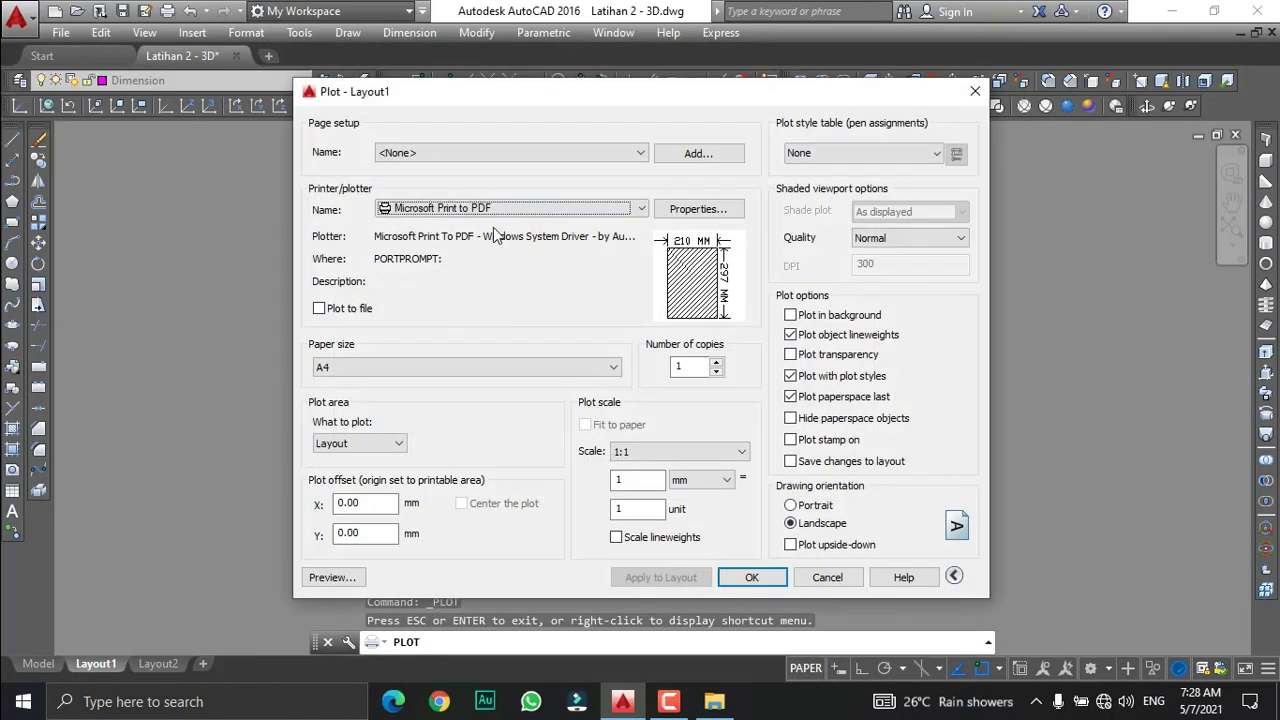
Plot Layout1 to a PDF named "Latihan 2 - 3D" on the Desktop and save the drawing.
click(752, 578)
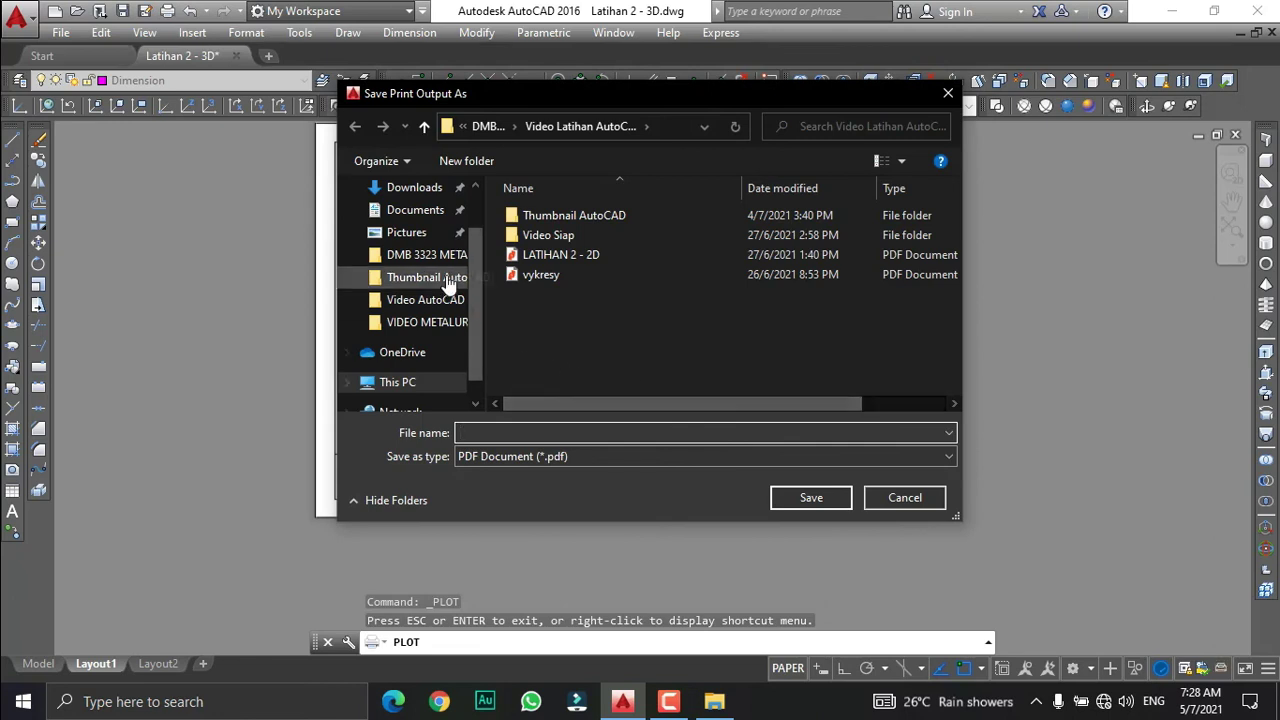
scroll(410, 222, up, 1)
click(406, 225)
click(495, 432)
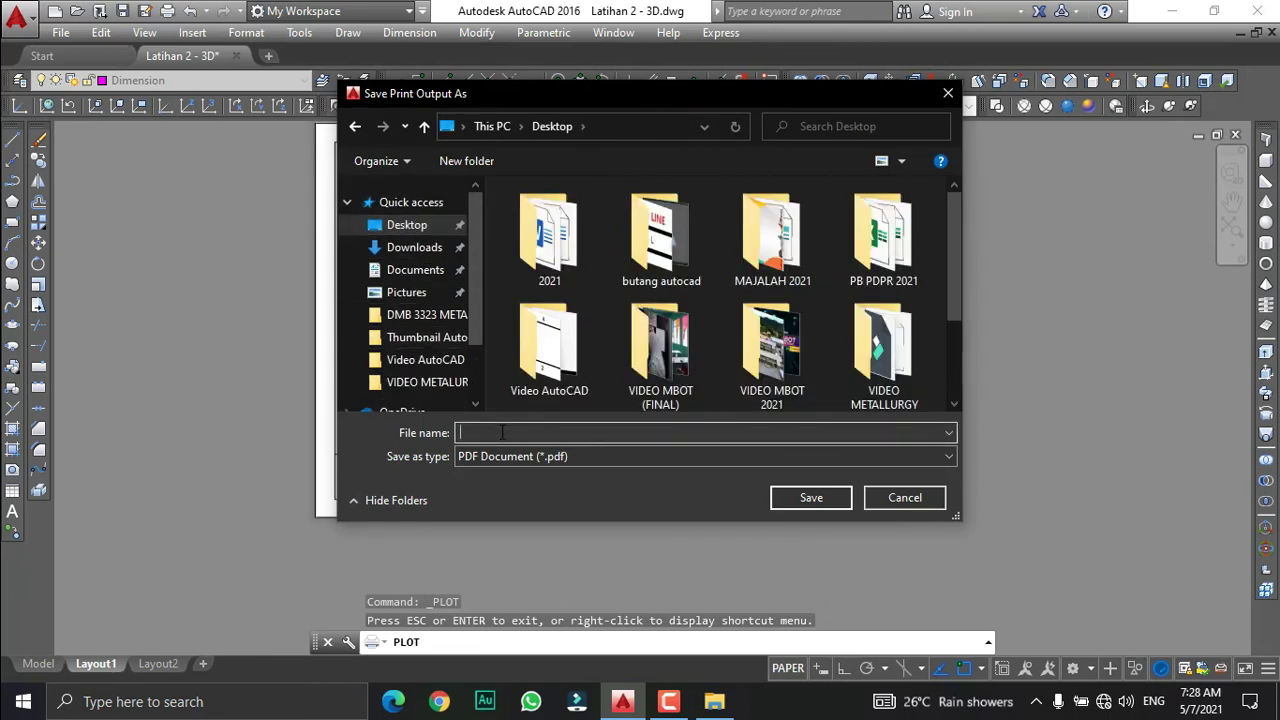
text(Latihan 2 - 3)
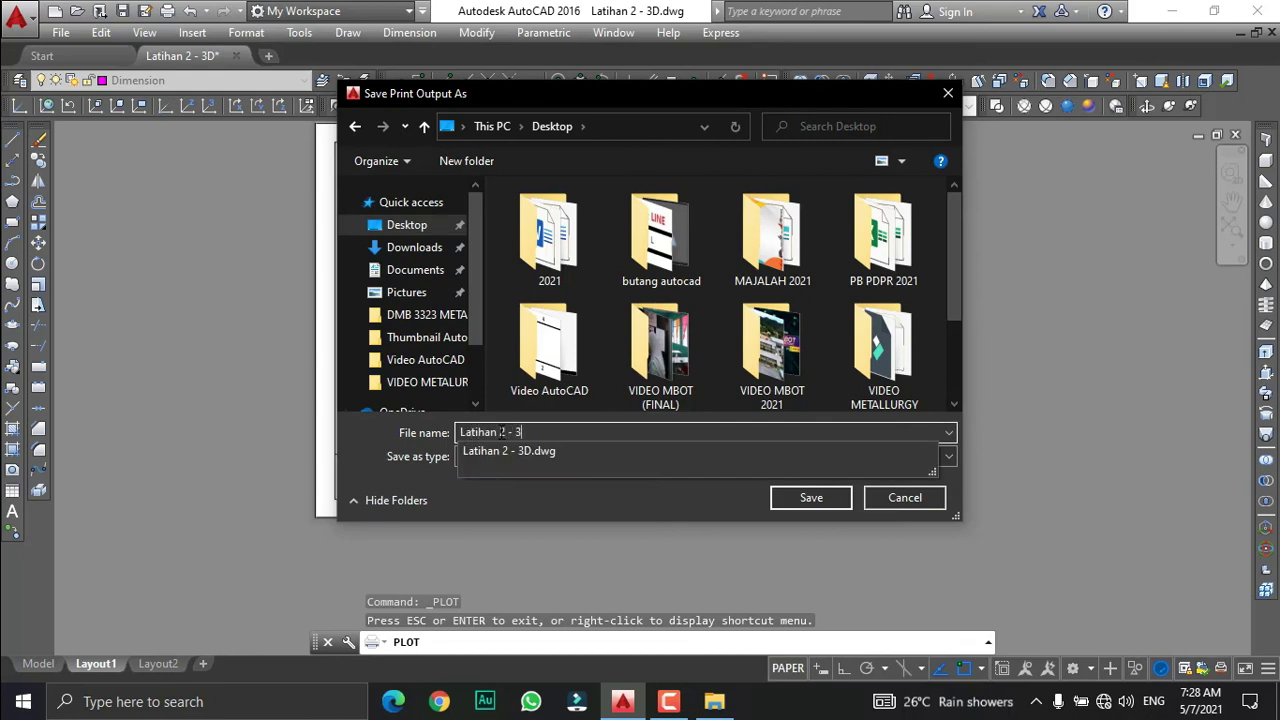
text(D)
key(Return)
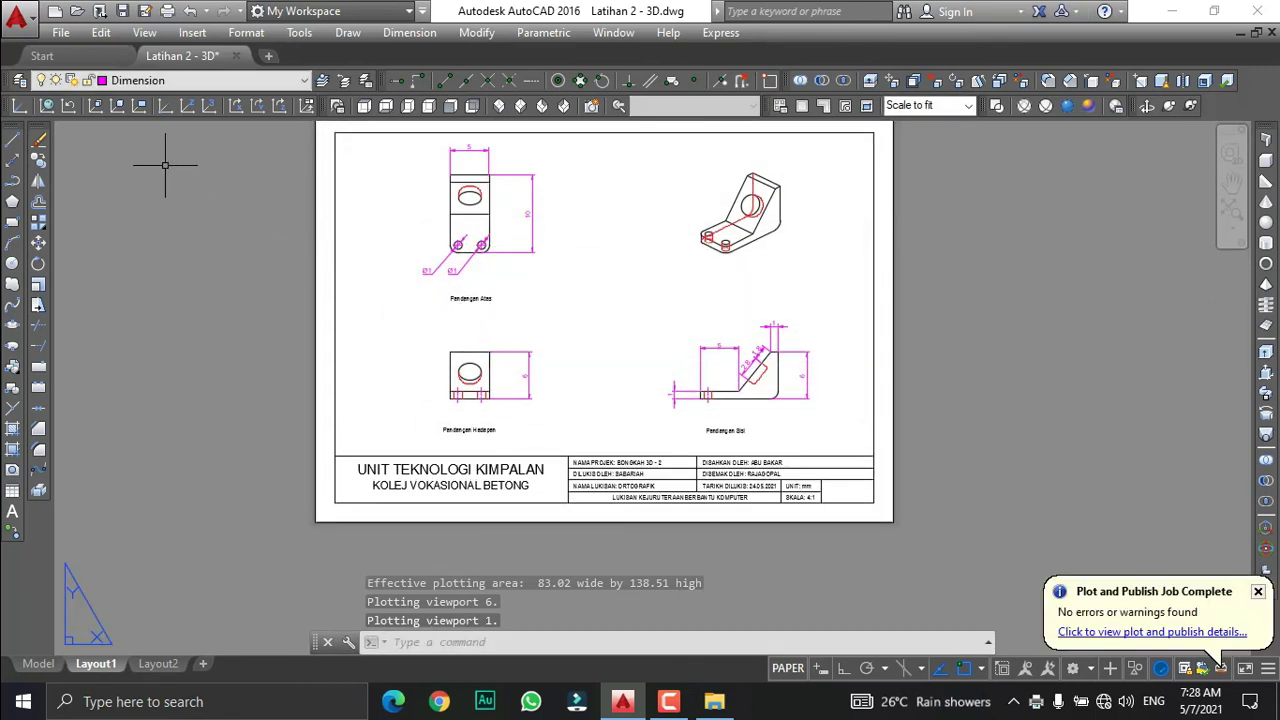
click(121, 13)
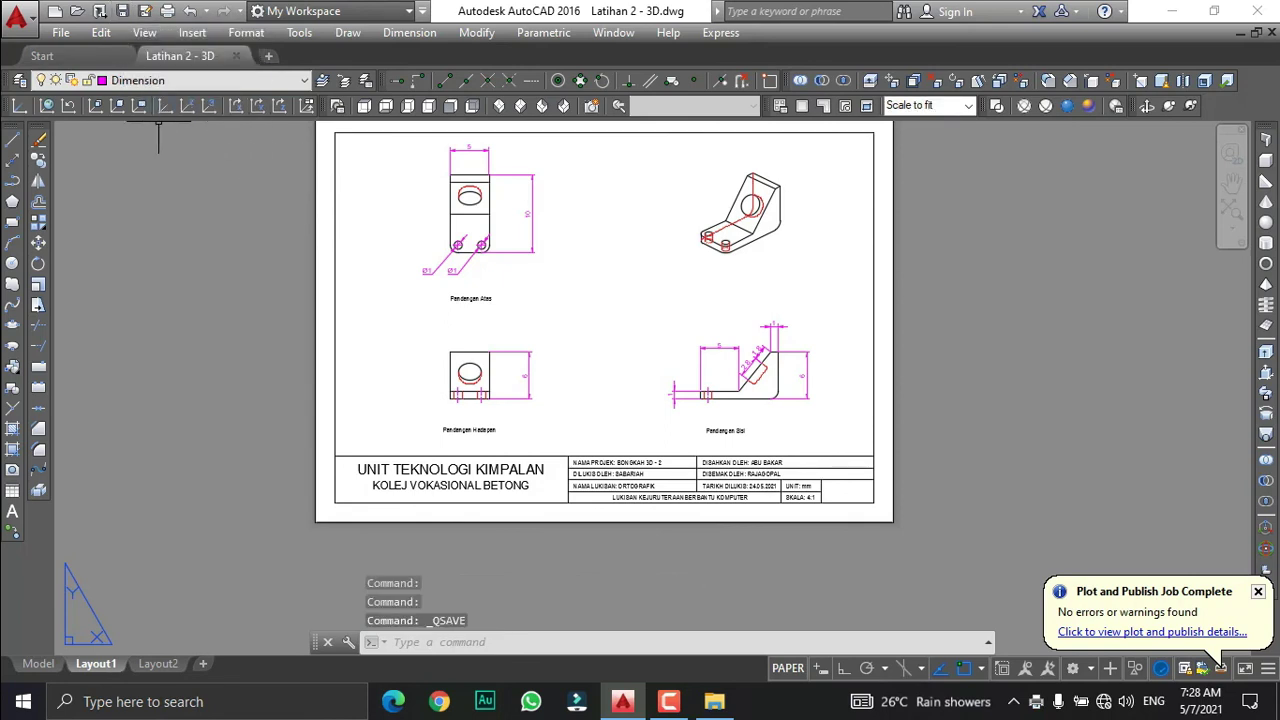
click(17, 17)
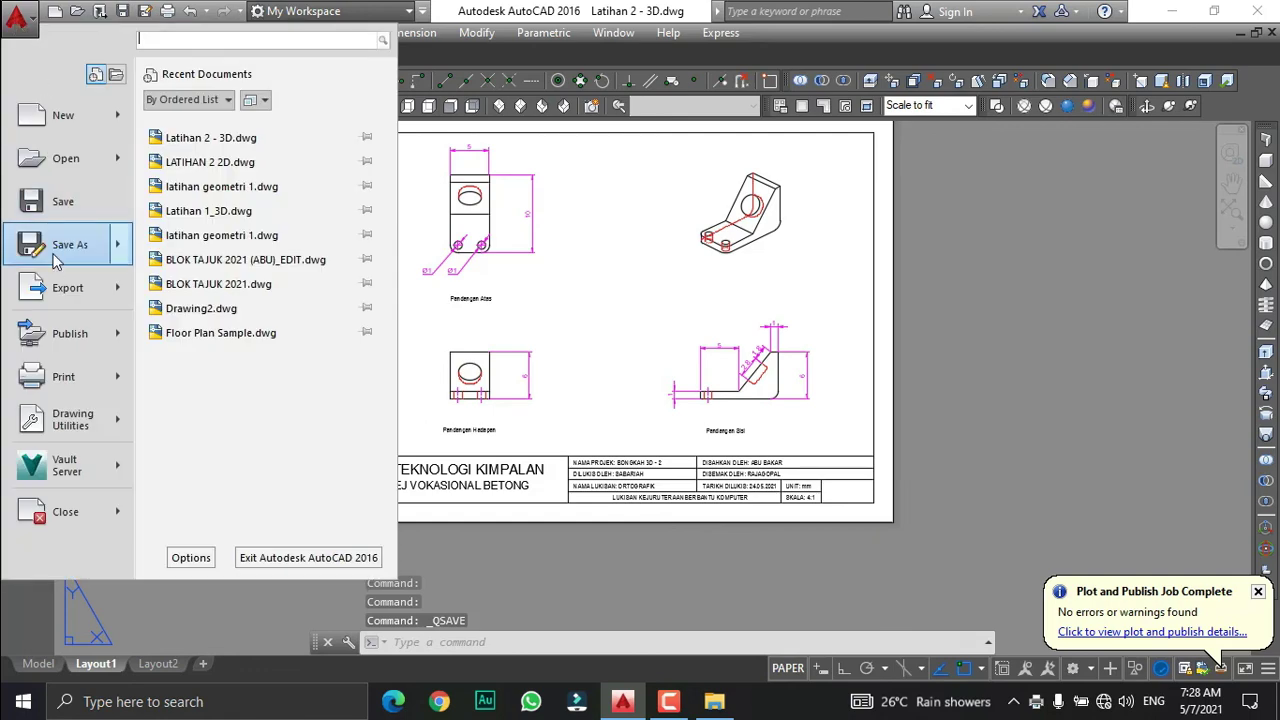
click(57, 257)
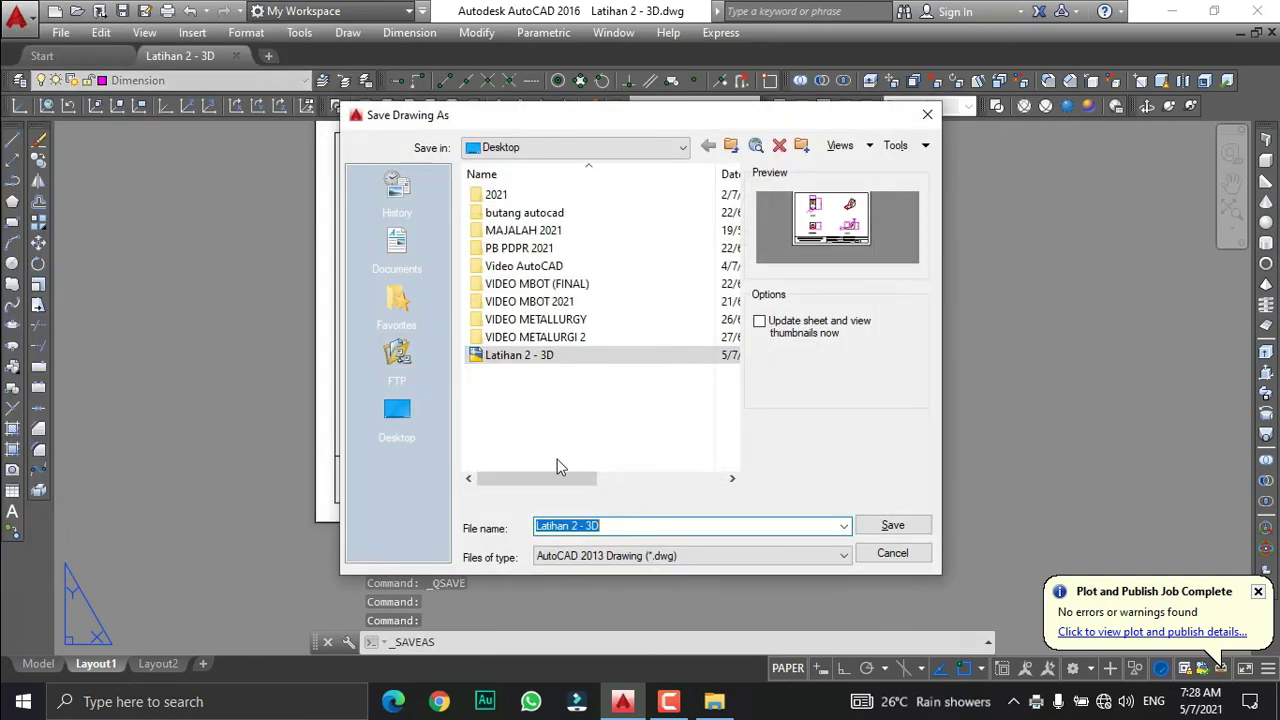
click(885, 530)
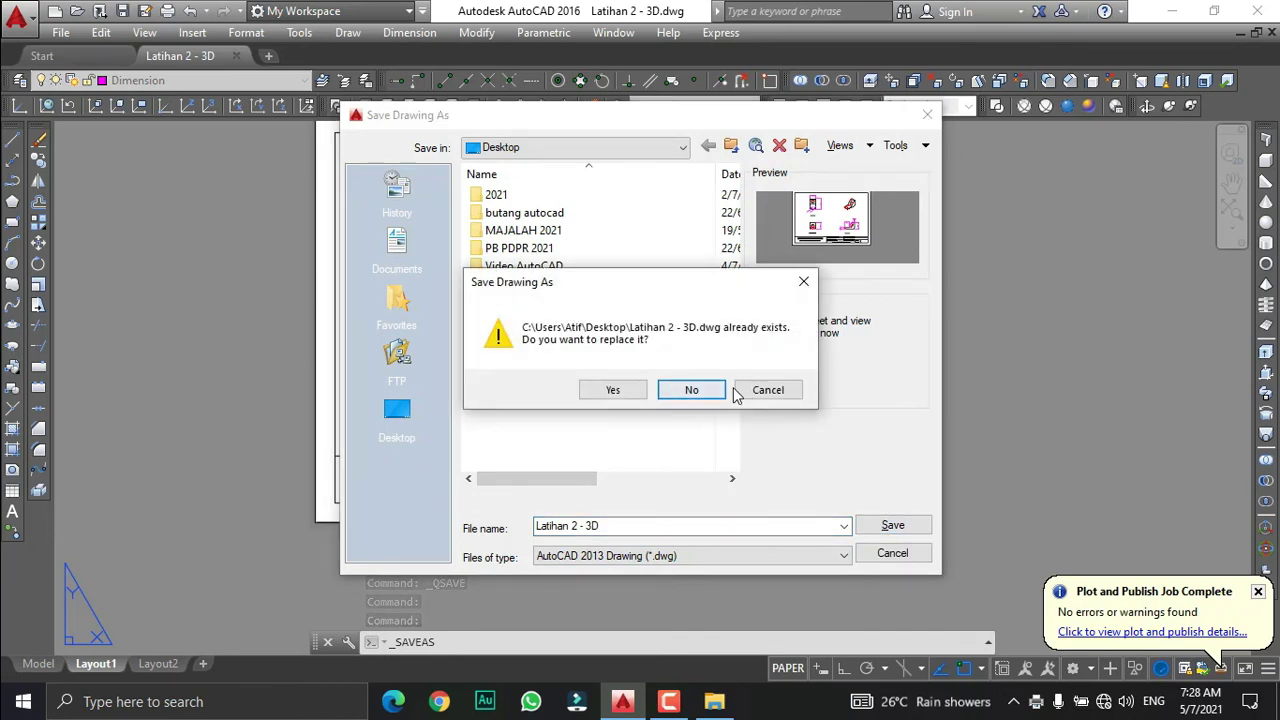
click(760, 391)
click(889, 553)
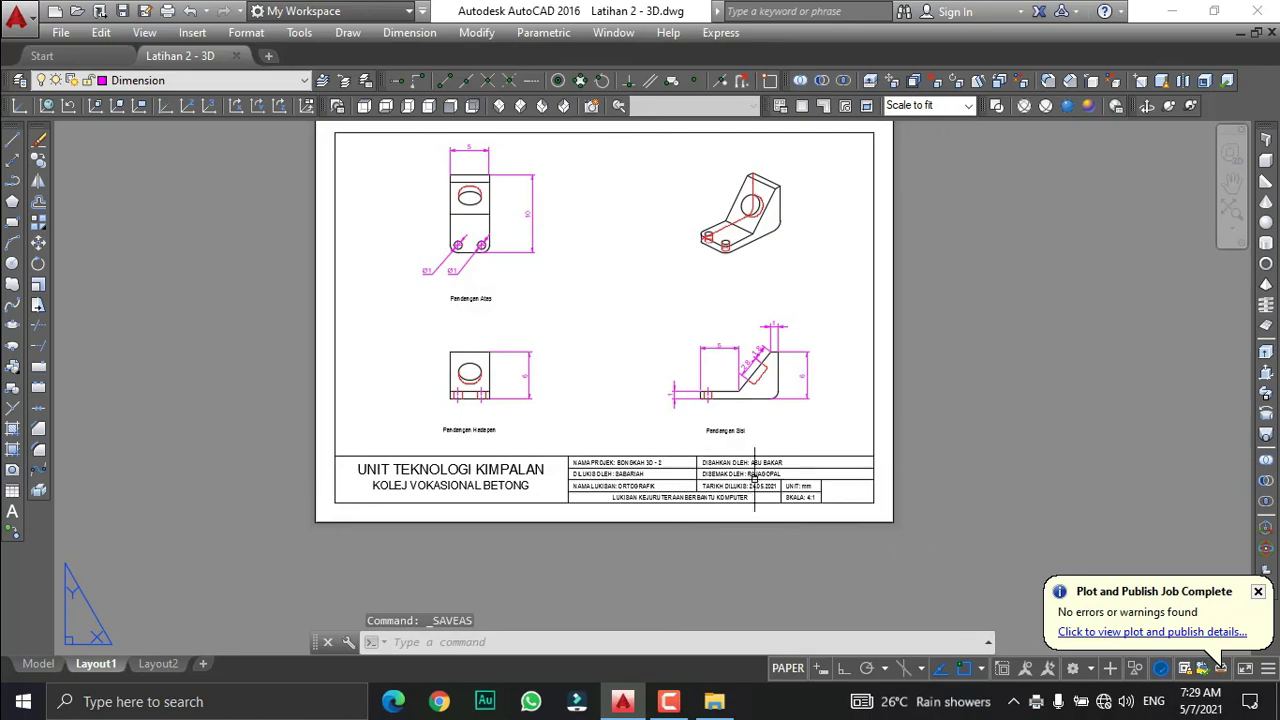
Open the plotted PDF "Latihan 2 - 3D" from the Desktop in Nitro Pro and check all views and the title block.
click(1276, 701)
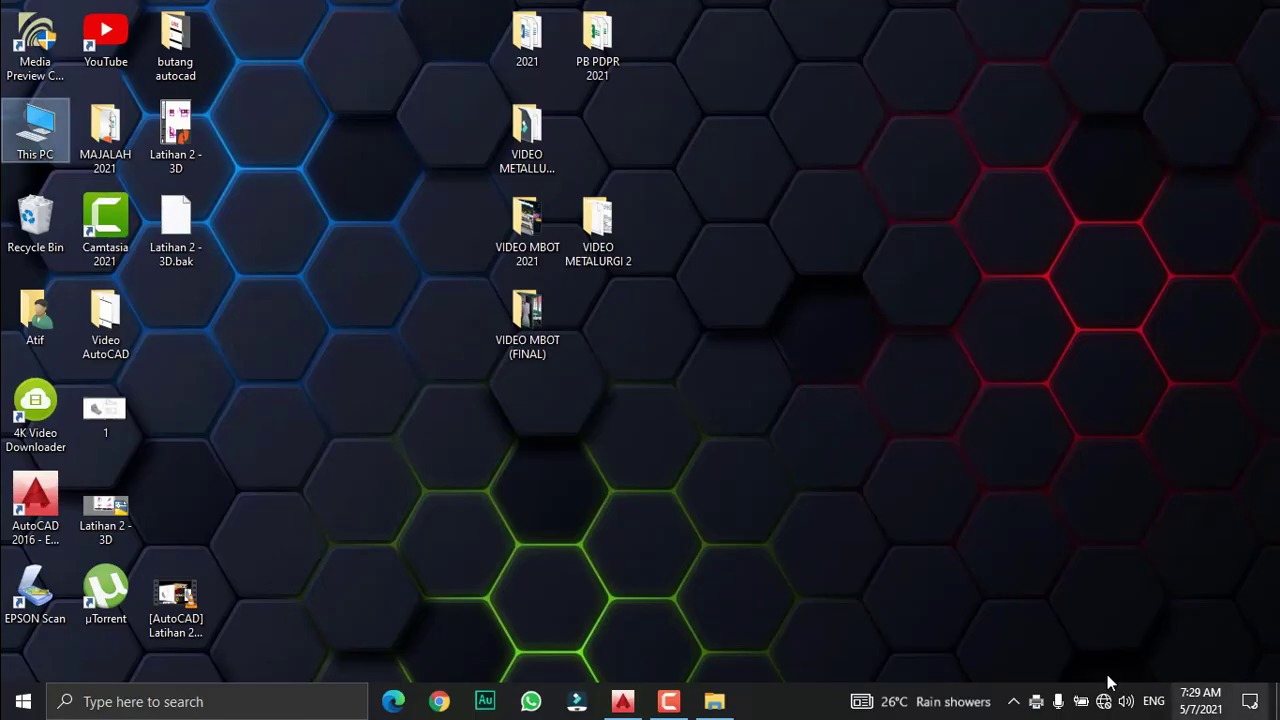
double_click(175, 135)
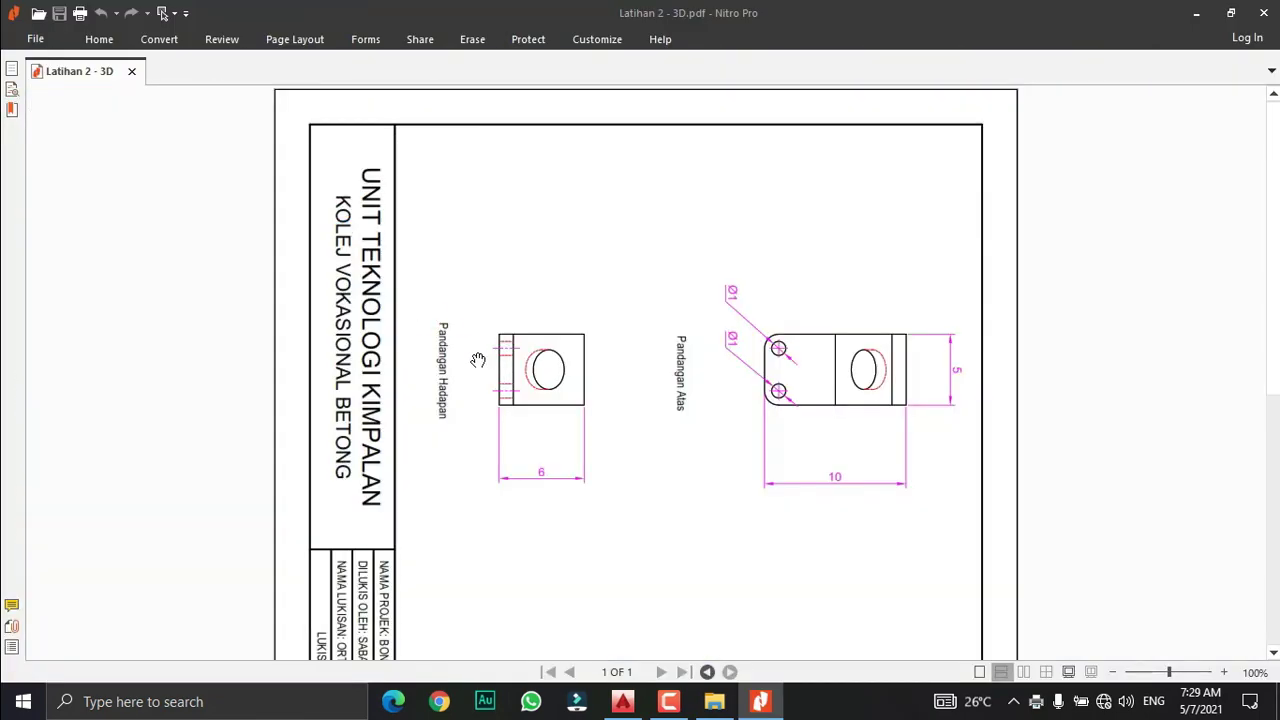
scroll(475, 350, down, 8)
scroll(475, 355, down, 1)
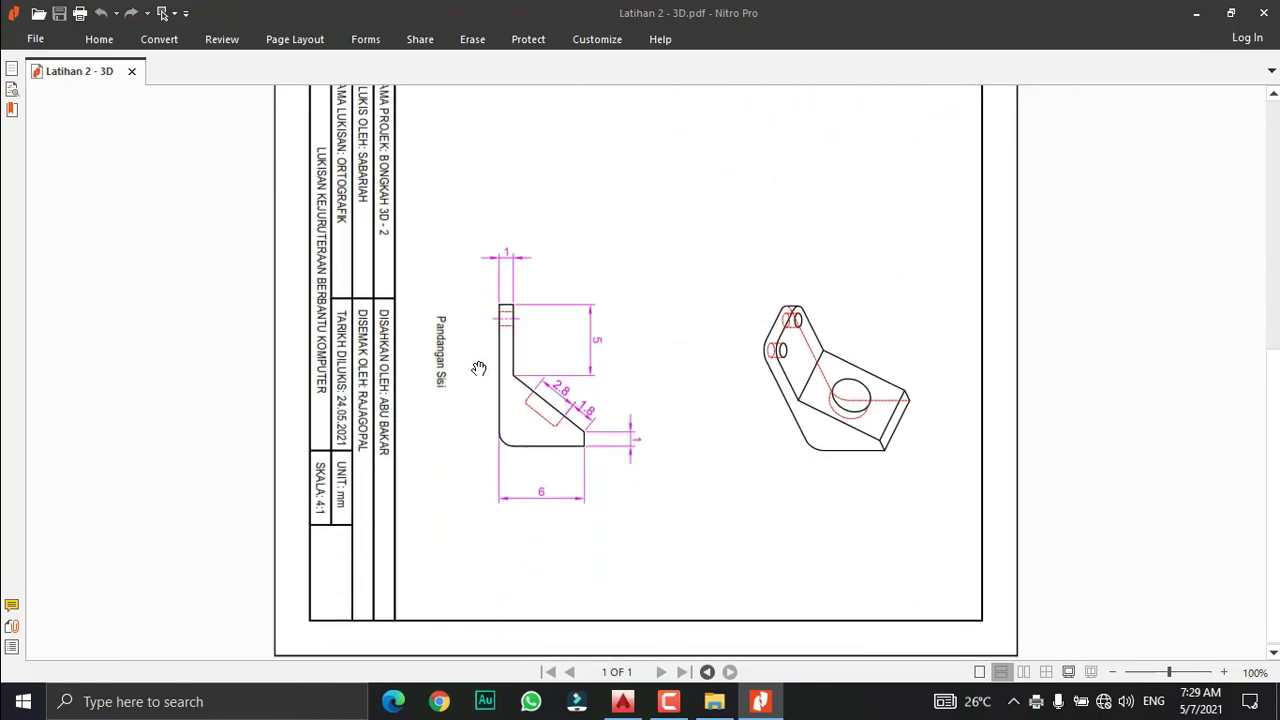
scroll(482, 380, up, 12)
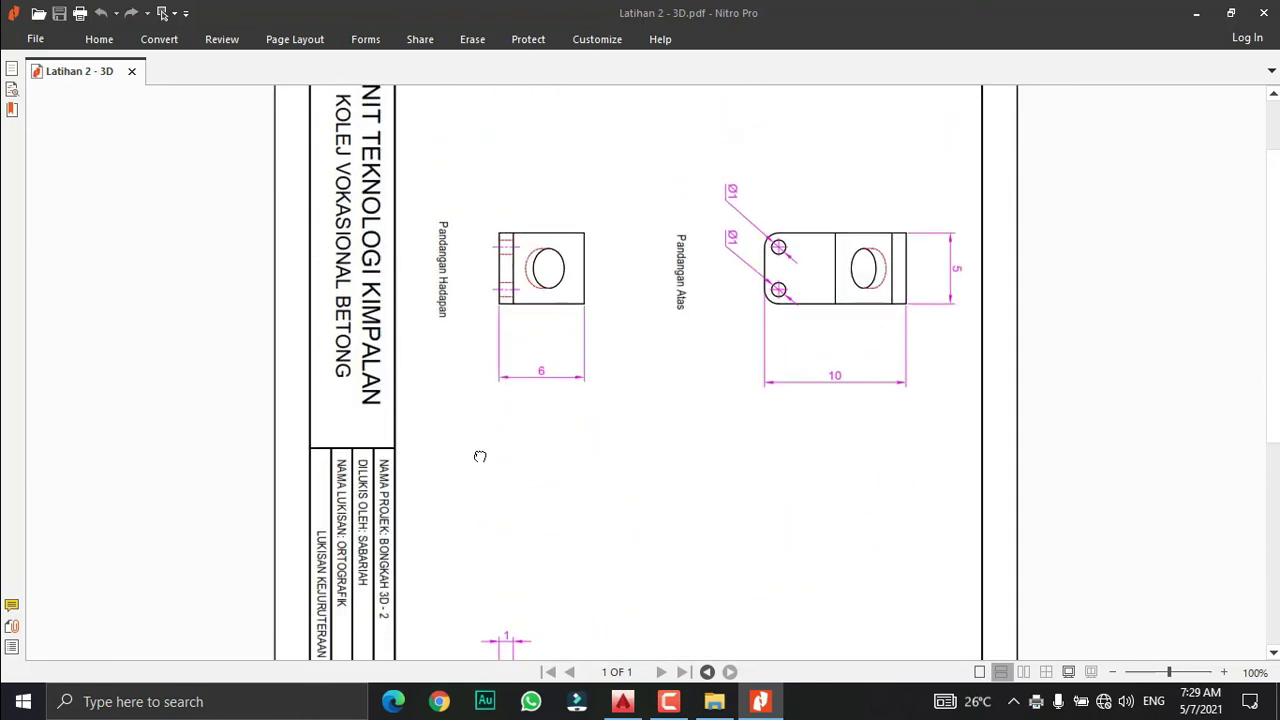
scroll(494, 380, up, 2)
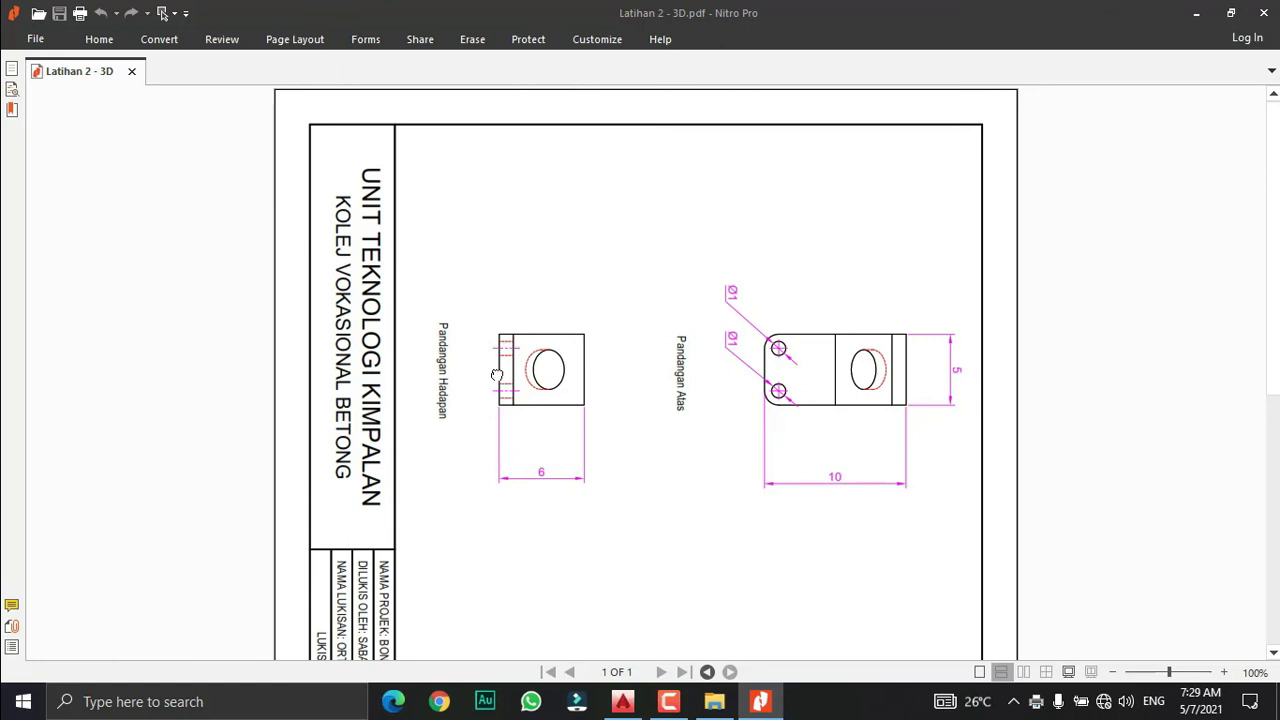